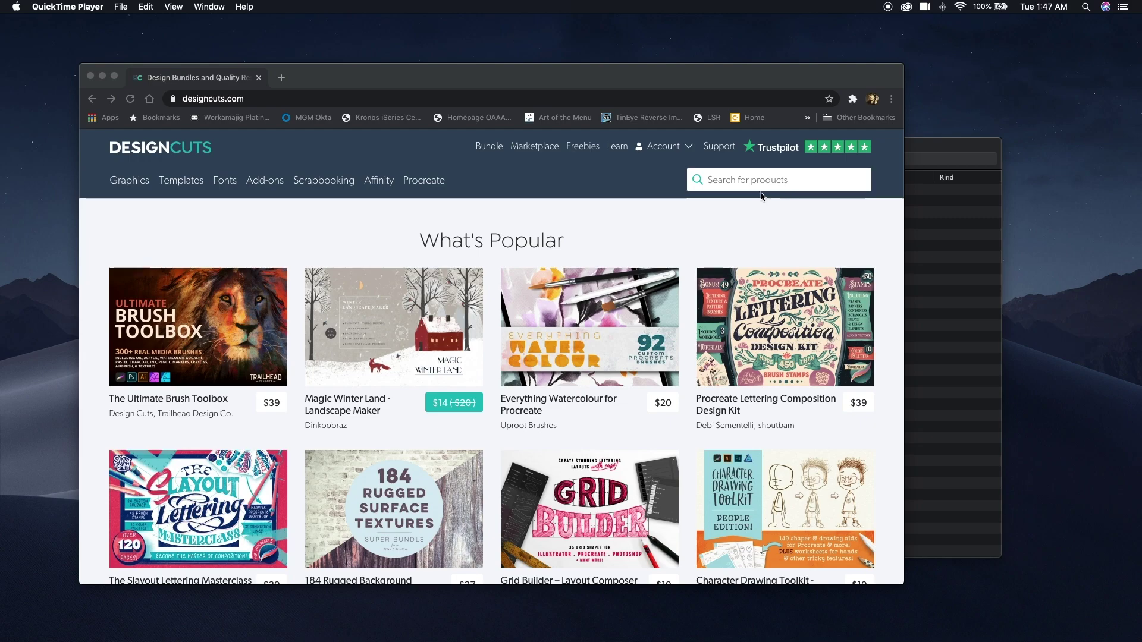
Bring the browser forward and go to the account's Your Downloads page.
{"action": "left_click", "coordinate": [679, 149]}
{"action": "mouse_move", "coordinate": [680, 149]}
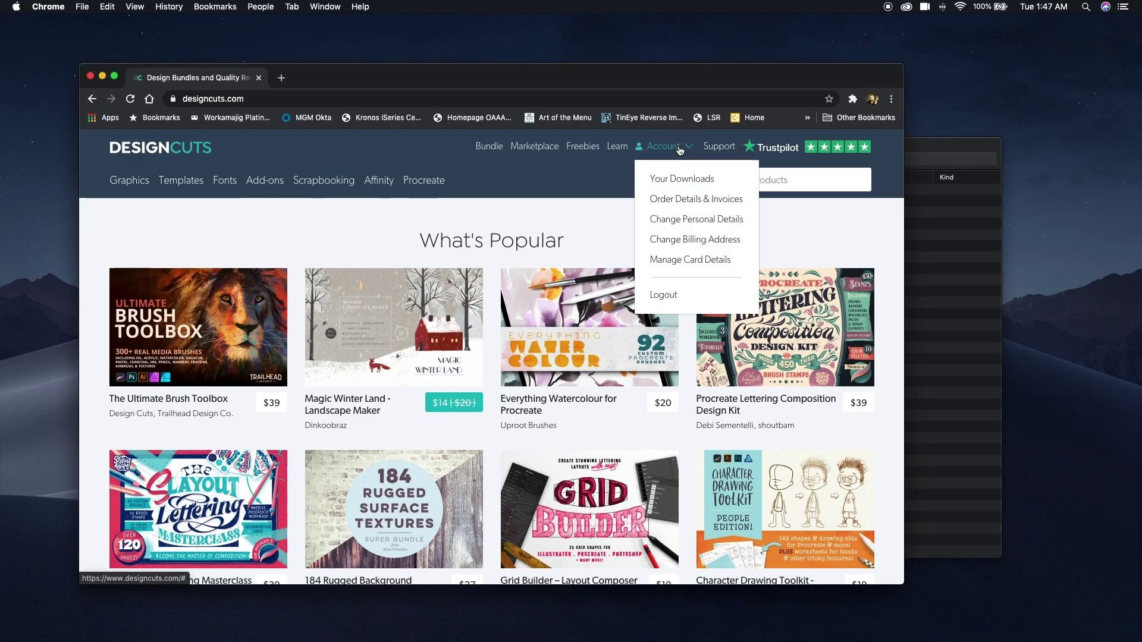
{"action": "left_click", "coordinate": [678, 178]}
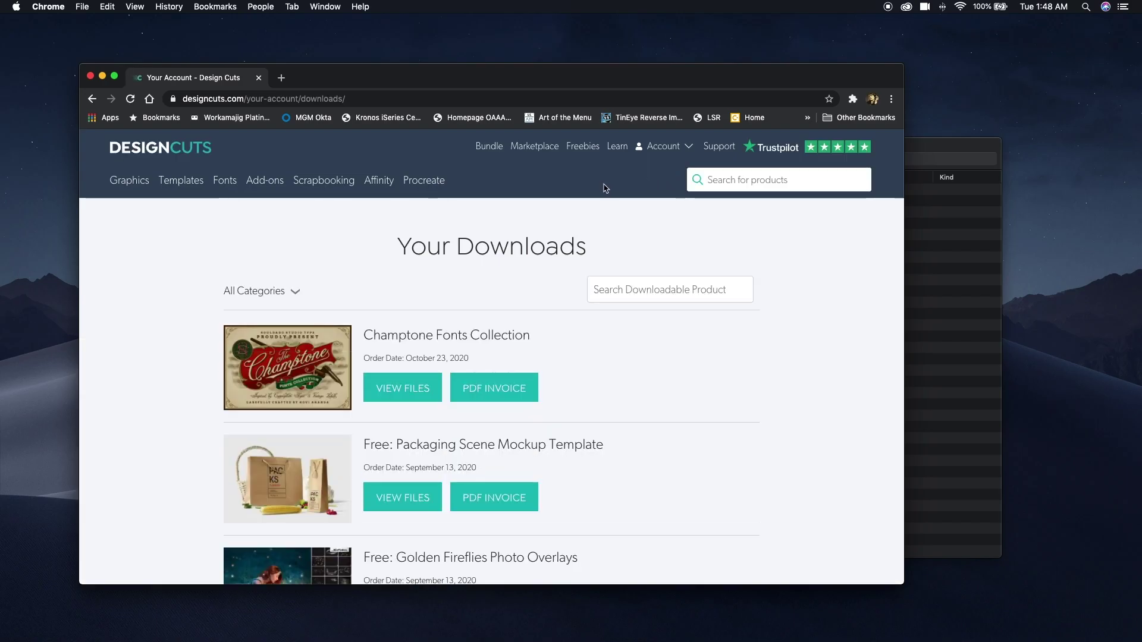
Check the download categories list, then open the Champtone Fonts Collection product page.
{"action": "left_click", "coordinate": [295, 292]}
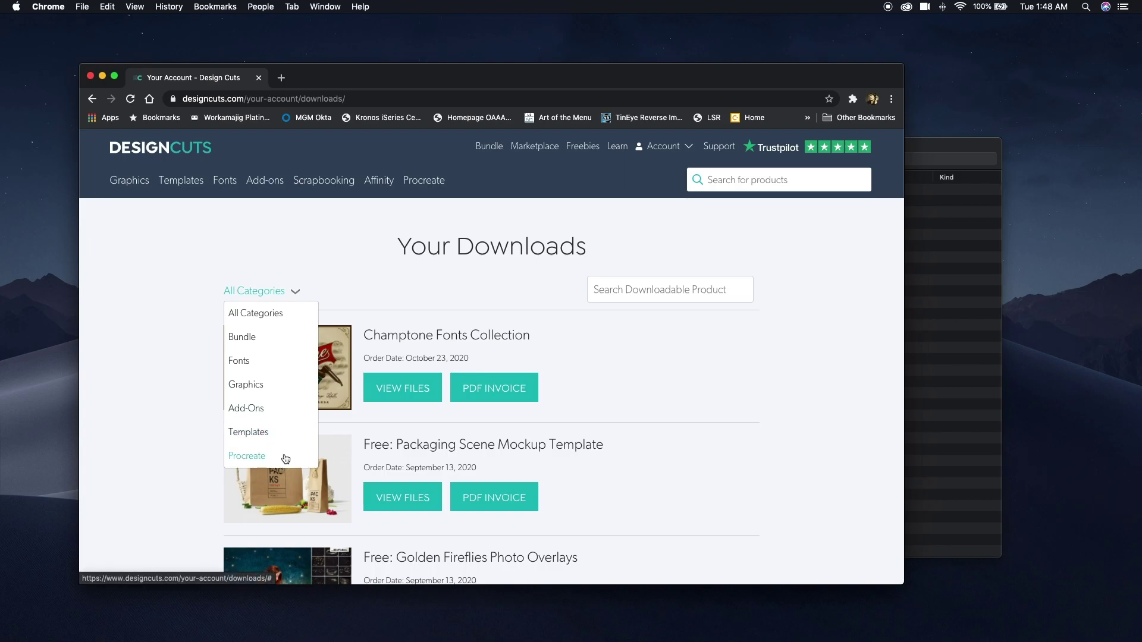
{"action": "left_click", "coordinate": [637, 289]}
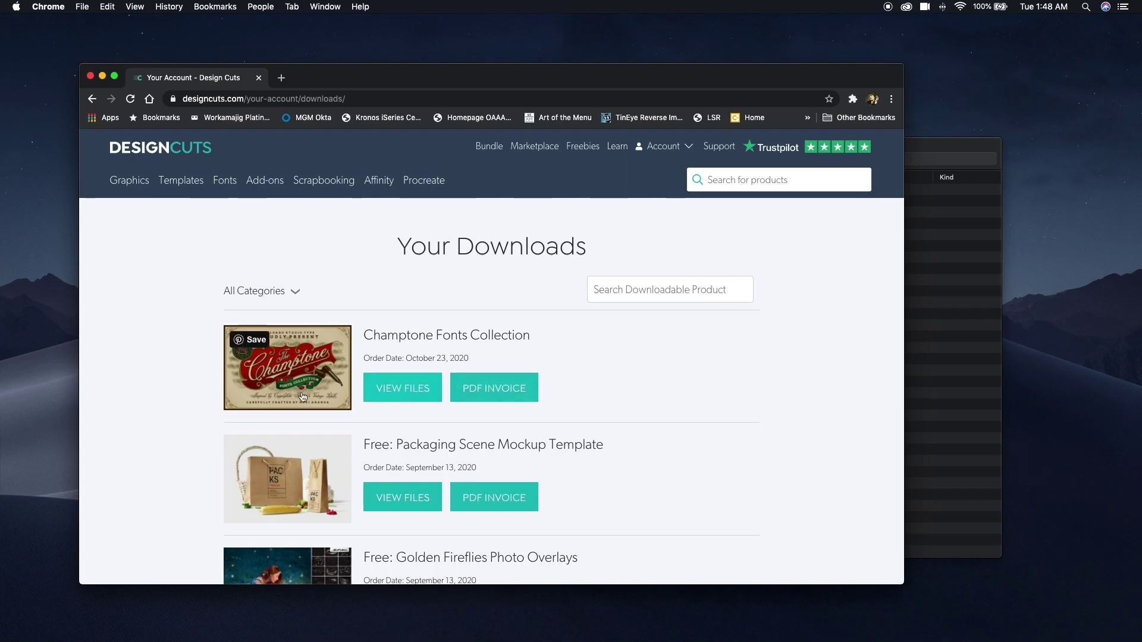
{"action": "left_click", "coordinate": [258, 385]}
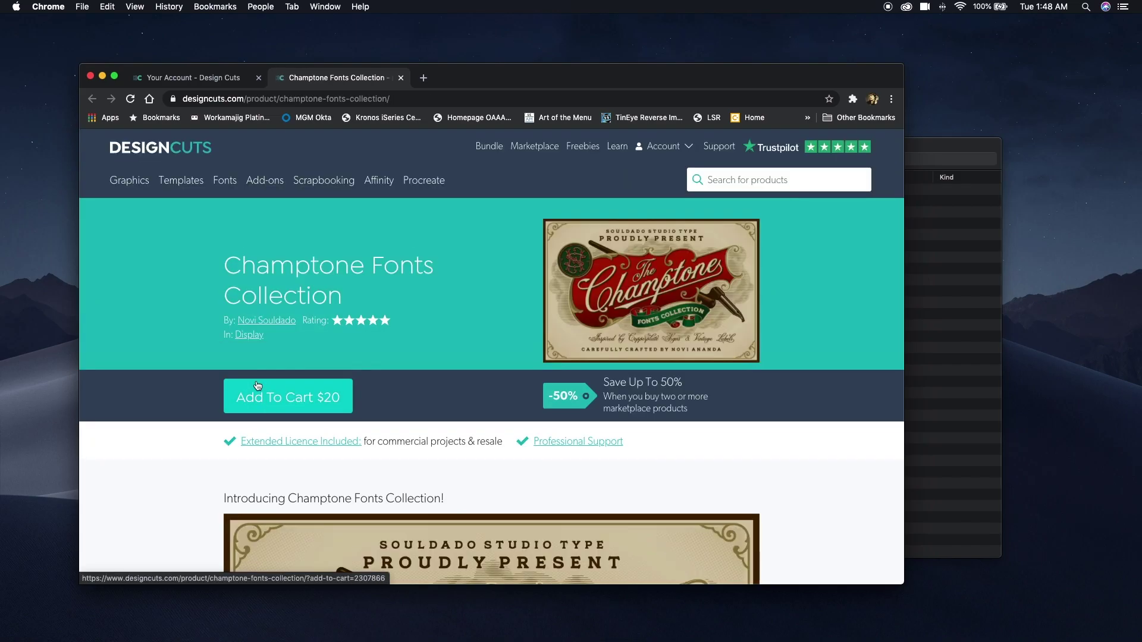
Scroll the Champtone product page, close its tab, and reveal Champtone's download files.
{"action": "scroll", "coordinate": [257, 385], "scroll_direction": "down", "scroll_amount": 5}
{"action": "scroll", "coordinate": [256, 381], "scroll_direction": "down", "scroll_amount": 6}
{"action": "scroll", "coordinate": [257, 381], "scroll_direction": "down", "scroll_amount": 10}
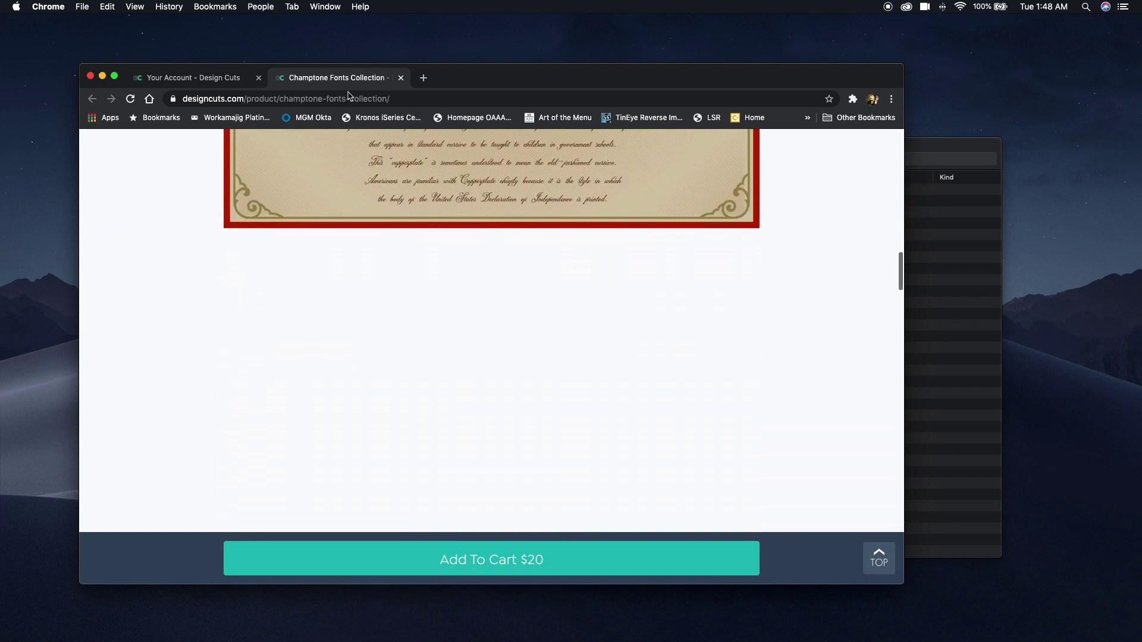
{"action": "left_click", "coordinate": [401, 78]}
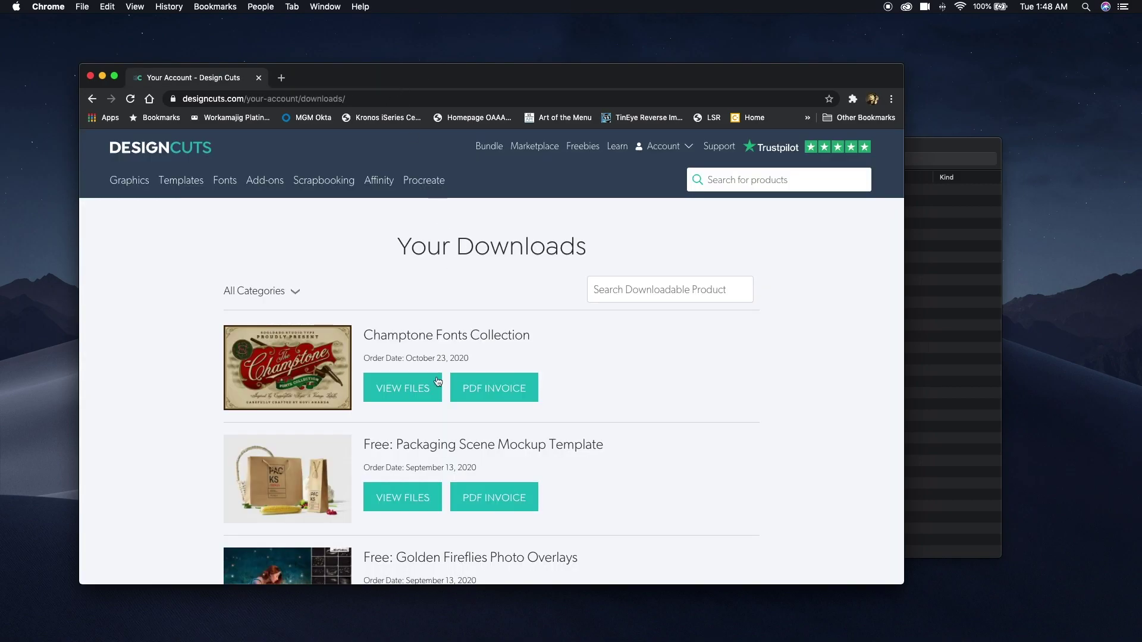
{"action": "left_click", "coordinate": [408, 390]}
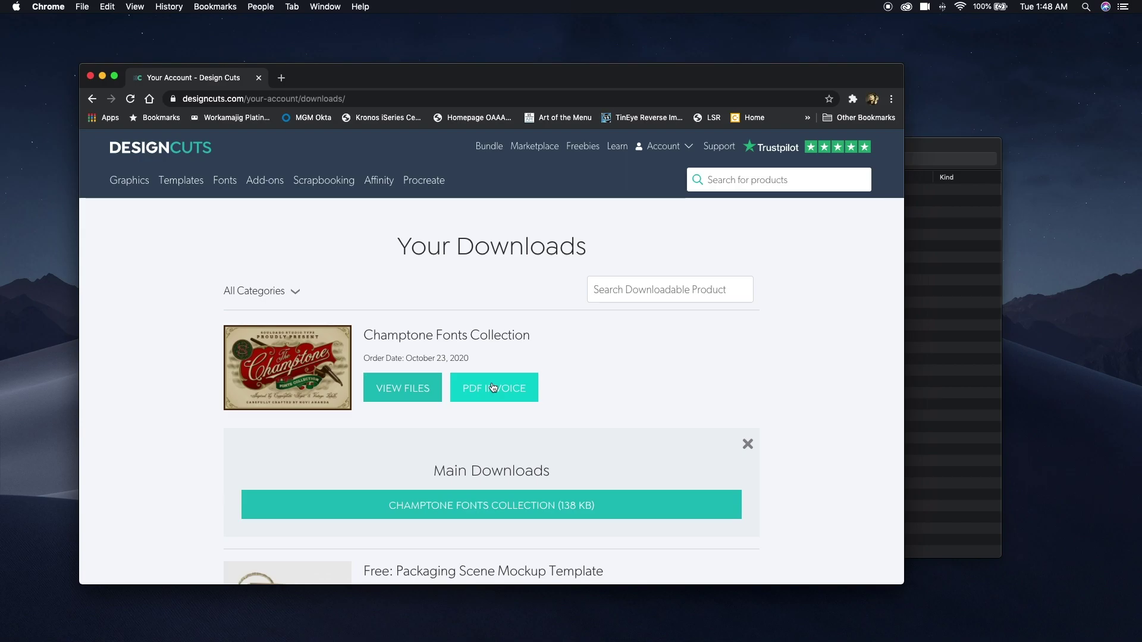
Search the Design Cuts Learning Hub for 'Klassen' and scroll the results.
{"action": "left_click", "coordinate": [617, 149]}
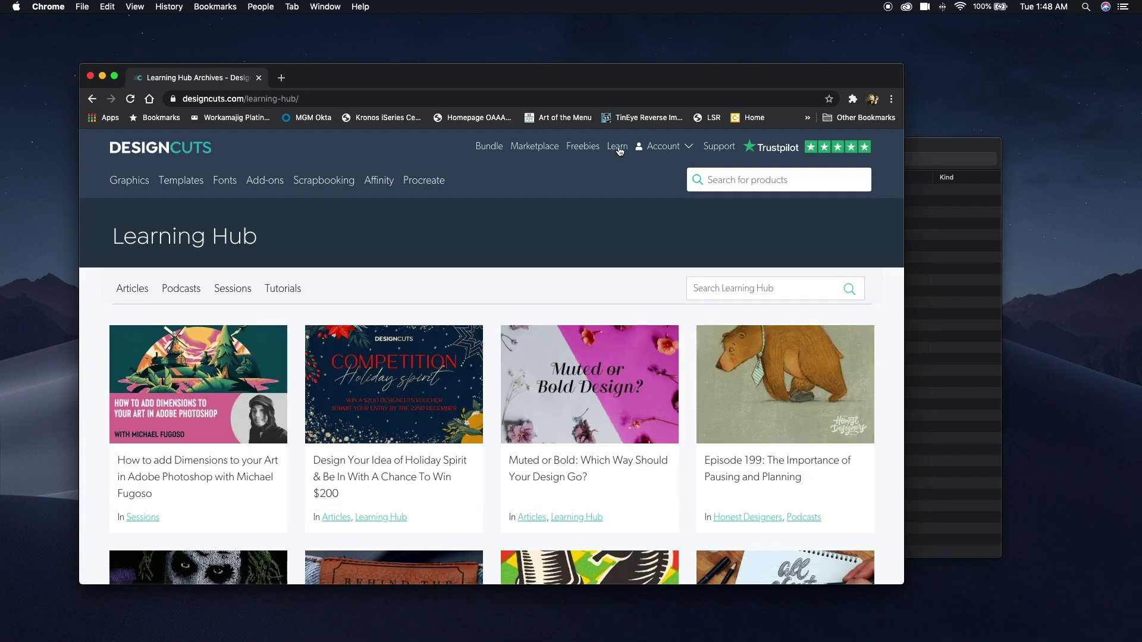
{"action": "left_click", "coordinate": [699, 288]}
{"action": "type", "text": "Klassen"}
{"action": "key", "text": "Return"}
{"action": "scroll", "coordinate": [780, 397], "scroll_direction": "down", "scroll_amount": 2}
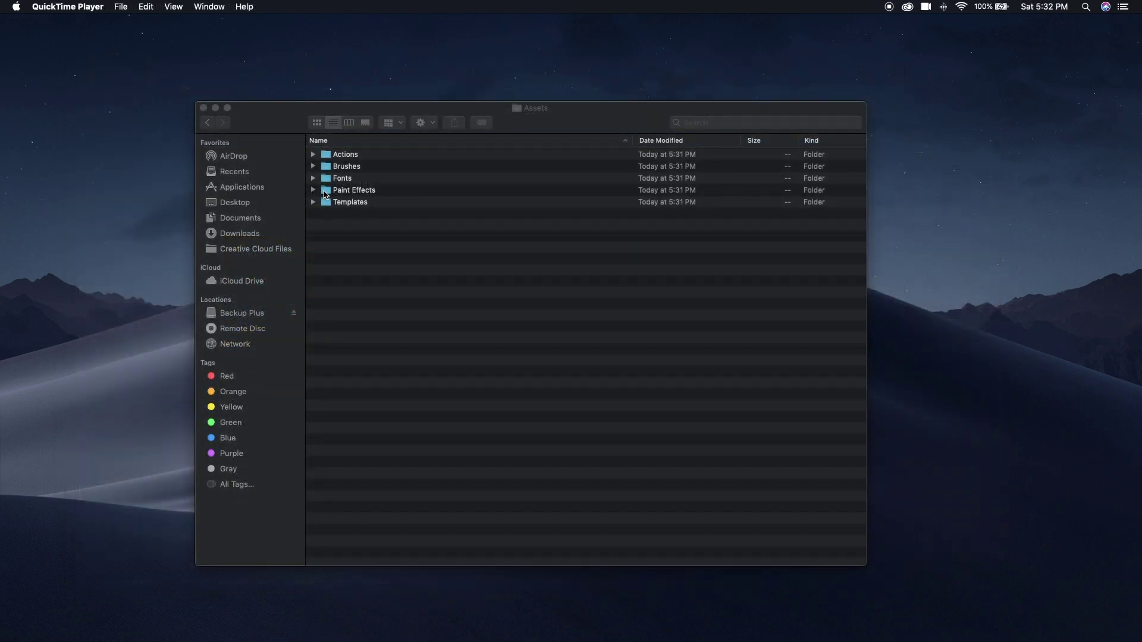
Inside Paint Effects, create two subfolders named Watercolor and Oil.
{"action": "double_click", "coordinate": [324, 192]}
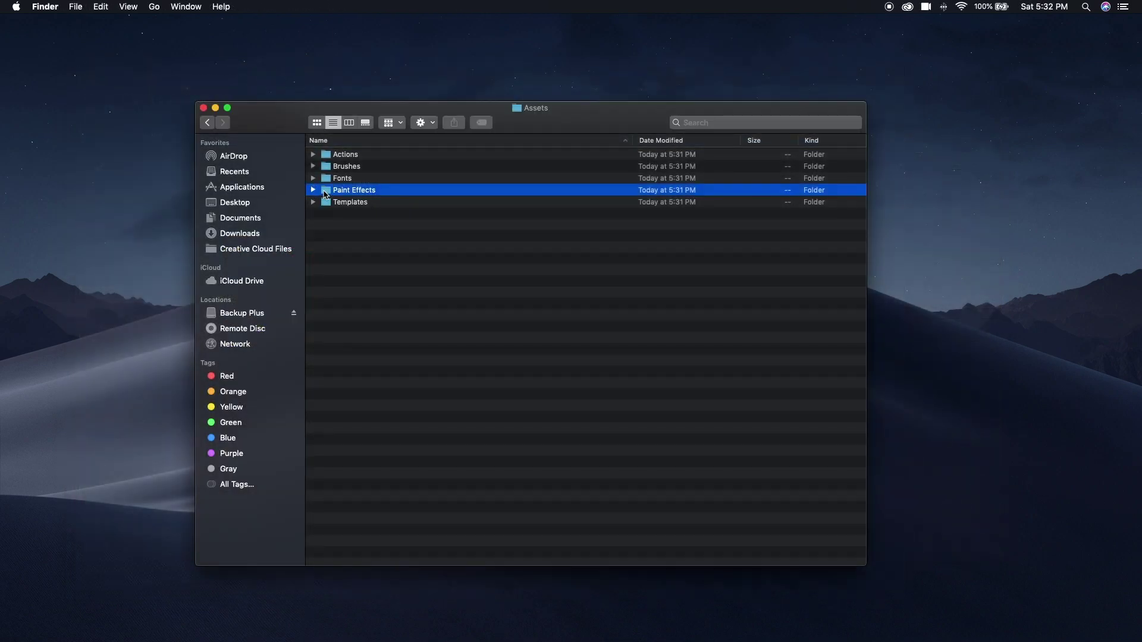
{"action": "key", "text": "super+shift+n"}
{"action": "type", "text": "Wa"}
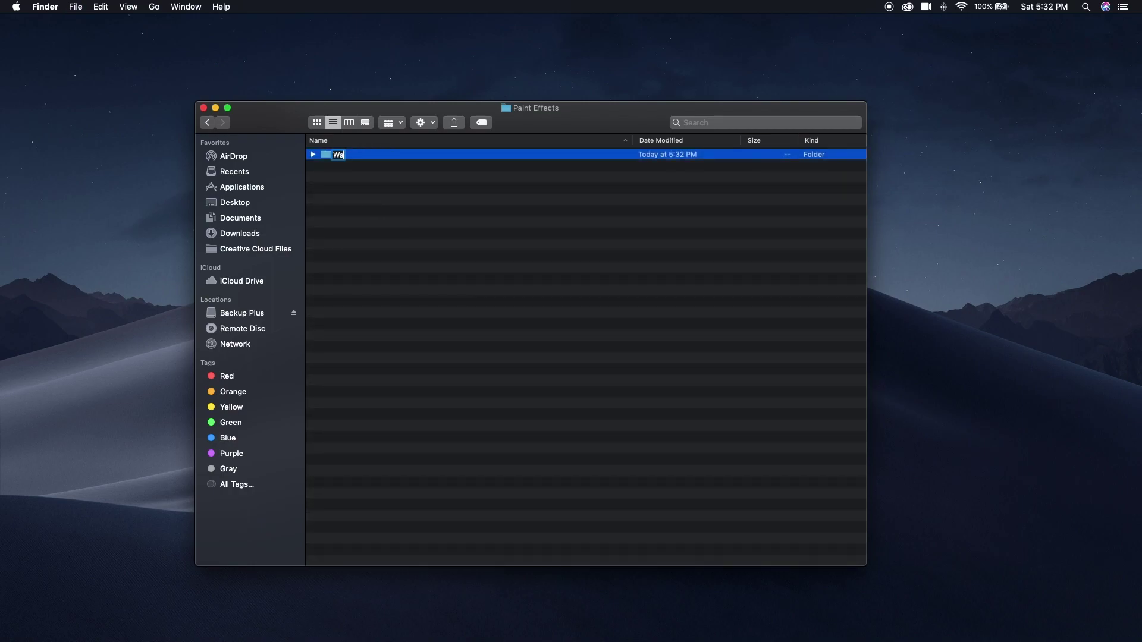
{"action": "type", "text": "tercolor"}
{"action": "key", "text": "Return"}
{"action": "left_click", "coordinate": [442, 204]}
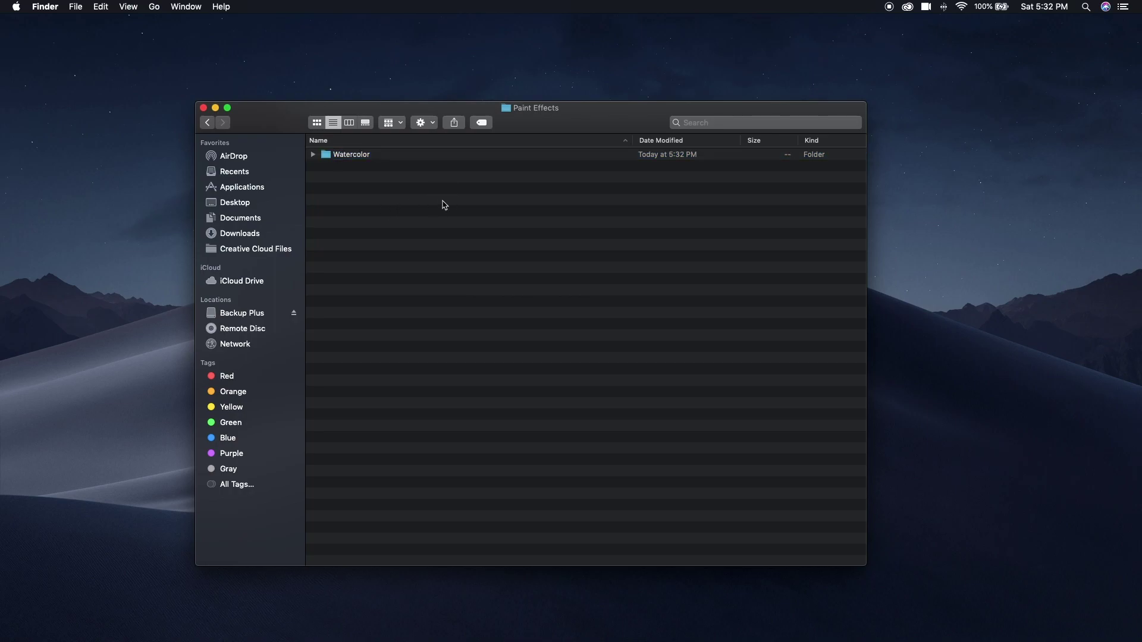
{"action": "scroll", "coordinate": [444, 204], "scroll_direction": "up", "scroll_amount": 1}
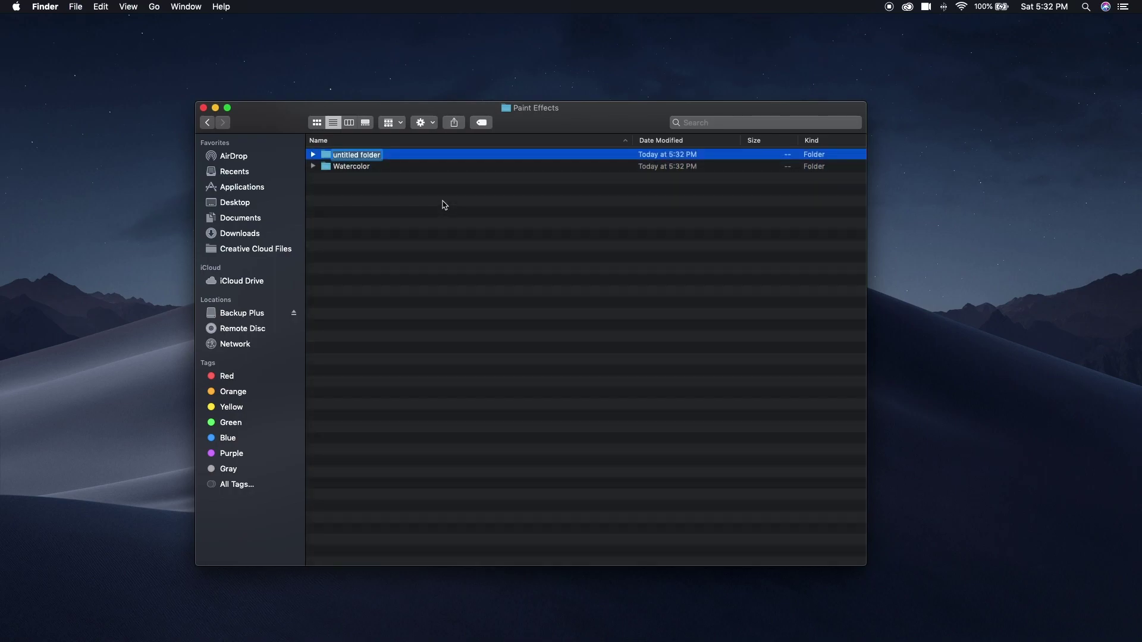
{"action": "type", "text": "Oil"}
{"action": "key", "text": "Return"}
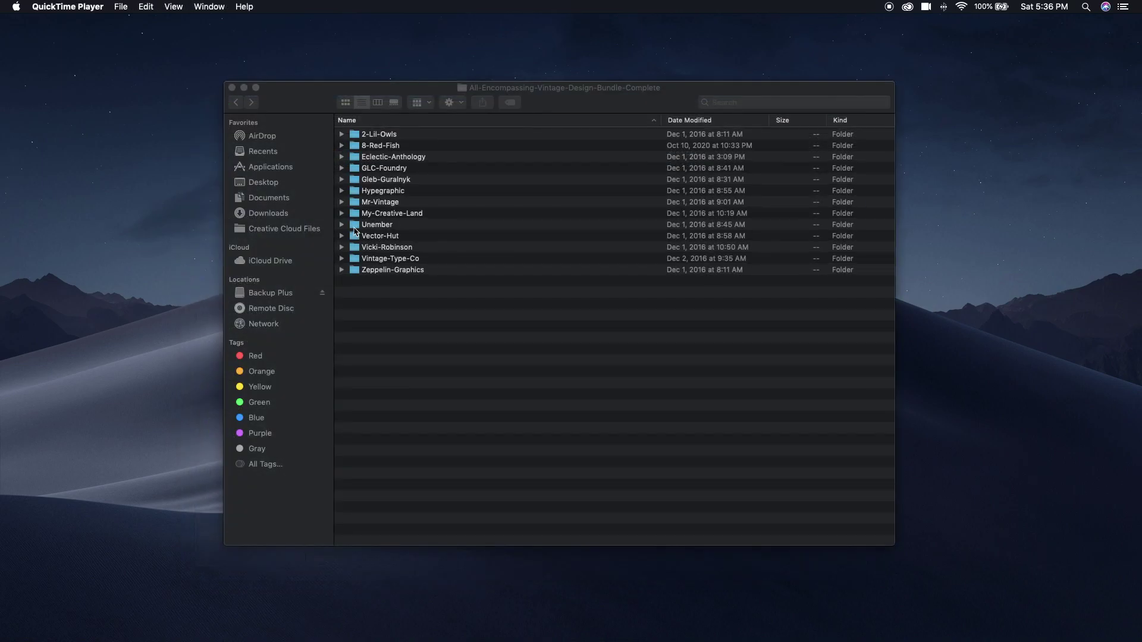
In Unember, expand Vector Supply Volume 22 > PNG and Quick Look Vector-Supply(22)-24.png.
{"action": "left_click", "coordinate": [354, 227]}
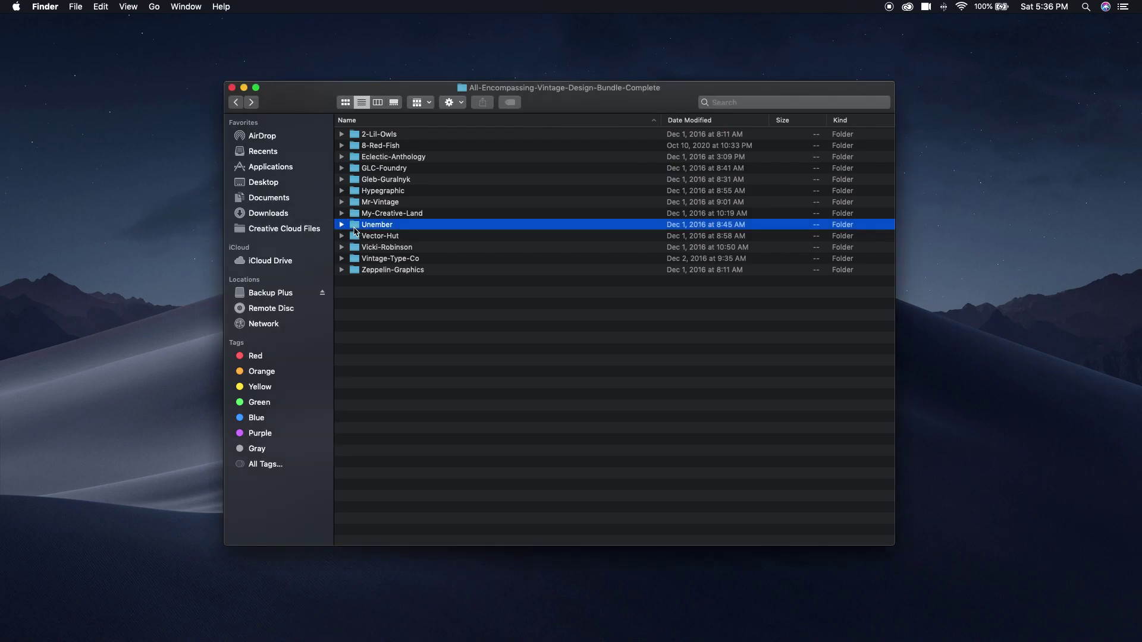
{"action": "double_click", "coordinate": [354, 228]}
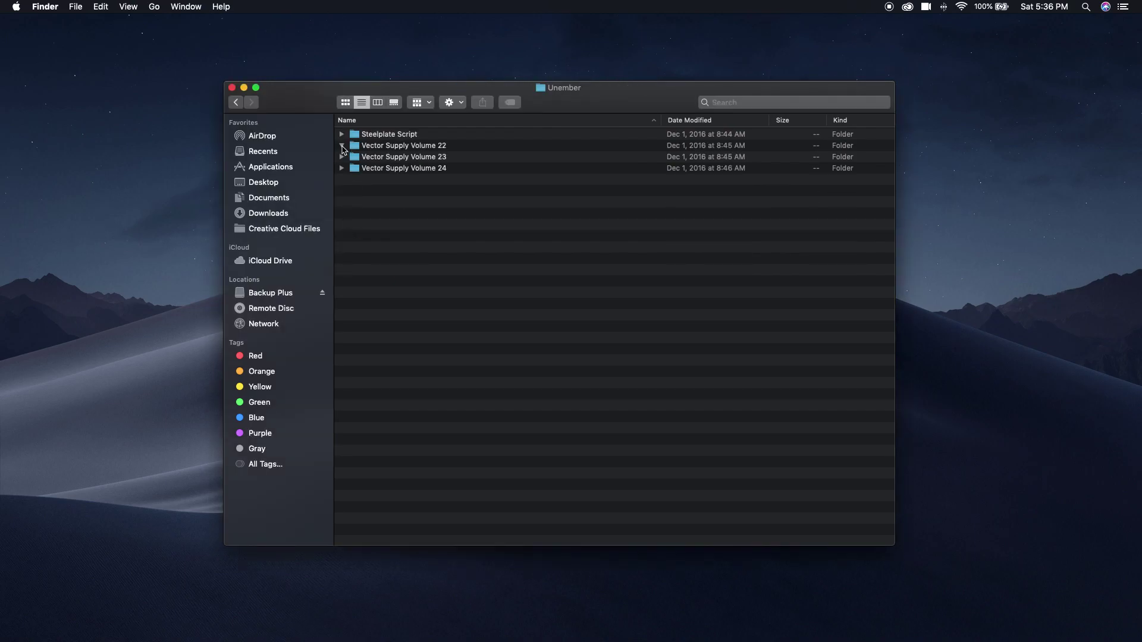
{"action": "left_click", "coordinate": [342, 146]}
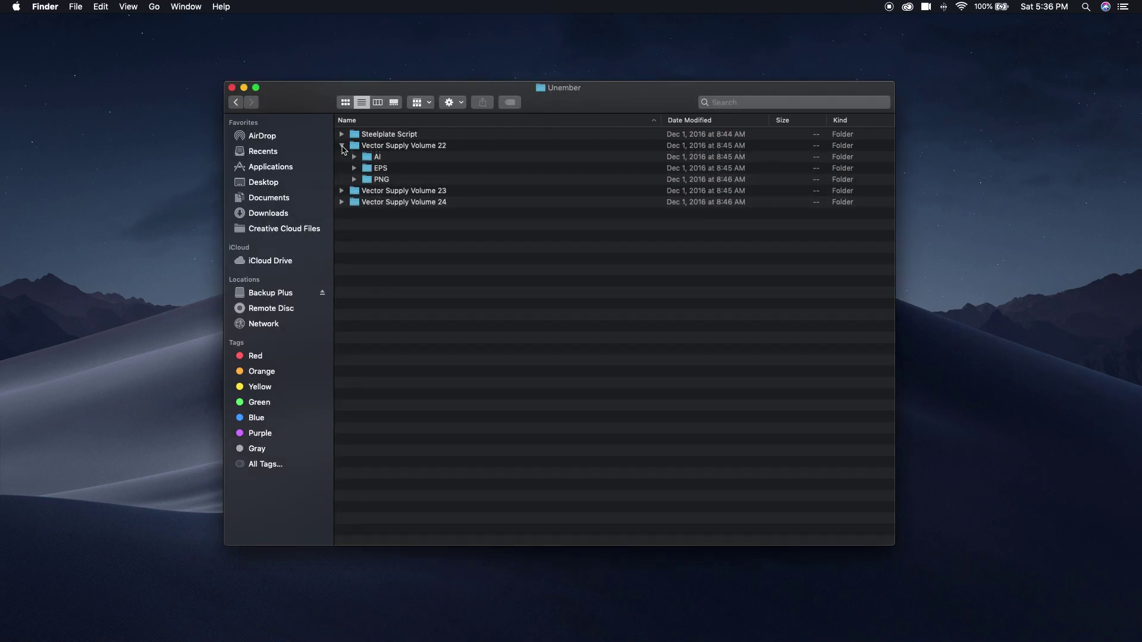
{"action": "left_click", "coordinate": [354, 180]}
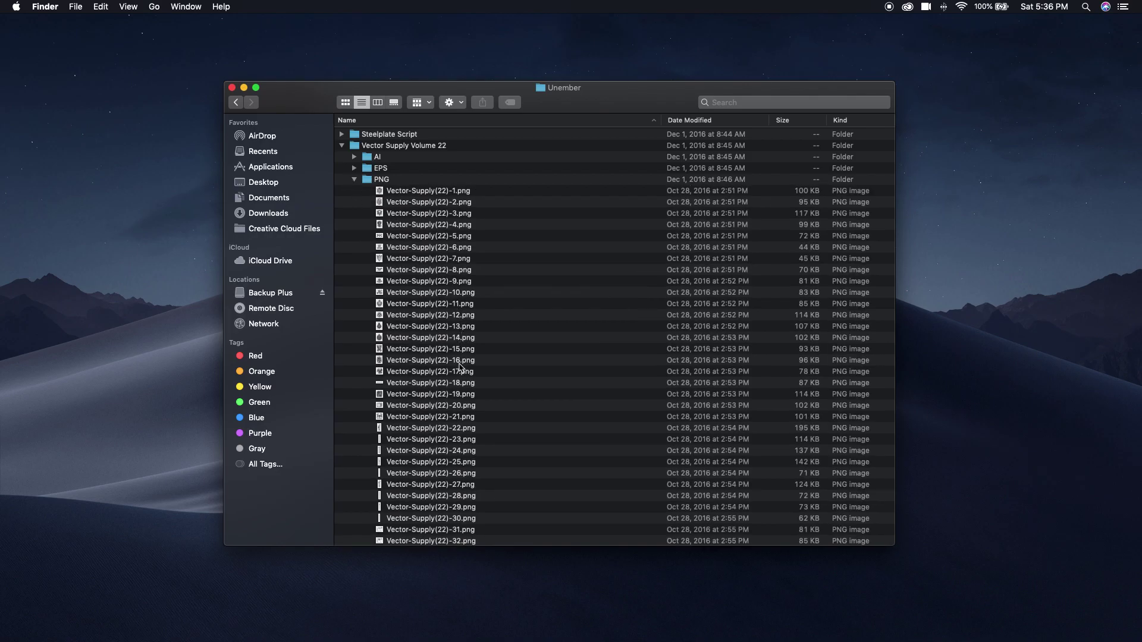
{"action": "left_click", "coordinate": [453, 450]}
{"action": "key", "text": "space"}
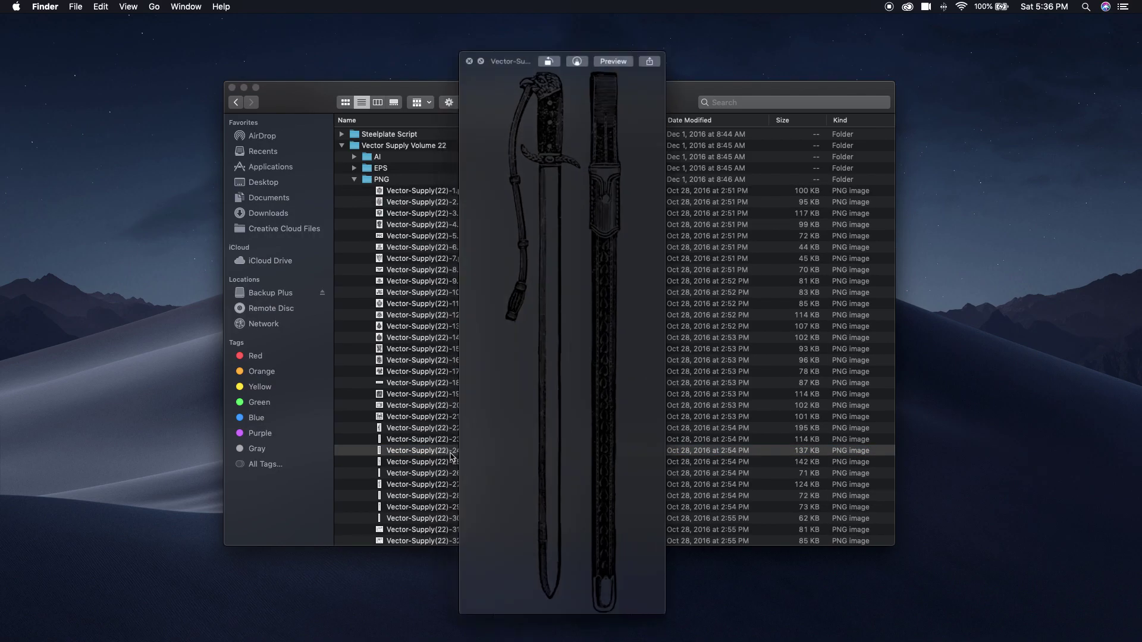
{"action": "key", "text": "space"}
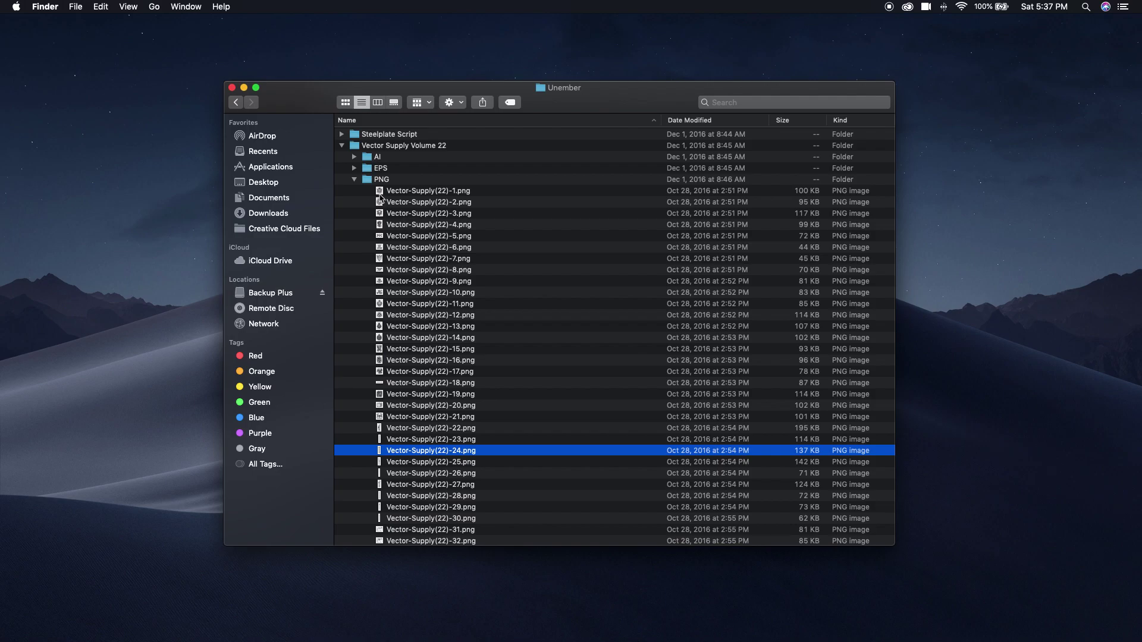
Quick Look the Volume 22 .ai file, then type a 'Files for:' folder name with the client's name.
{"action": "left_click", "coordinate": [354, 180]}
{"action": "left_click", "coordinate": [354, 157]}
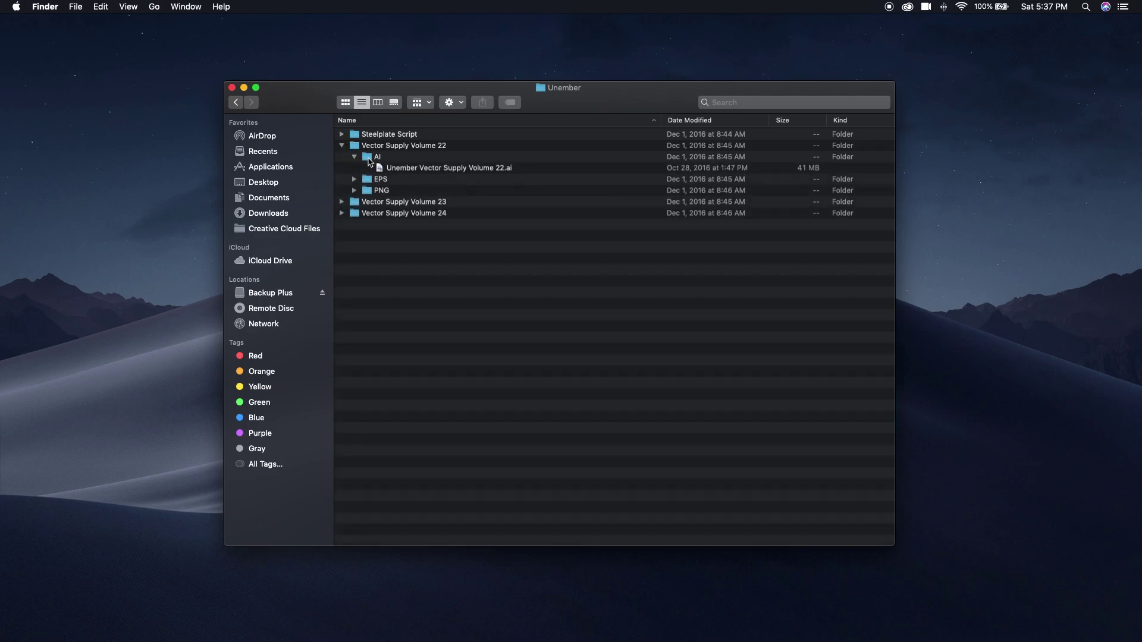
{"action": "left_click", "coordinate": [404, 170]}
{"action": "key", "text": "space"}
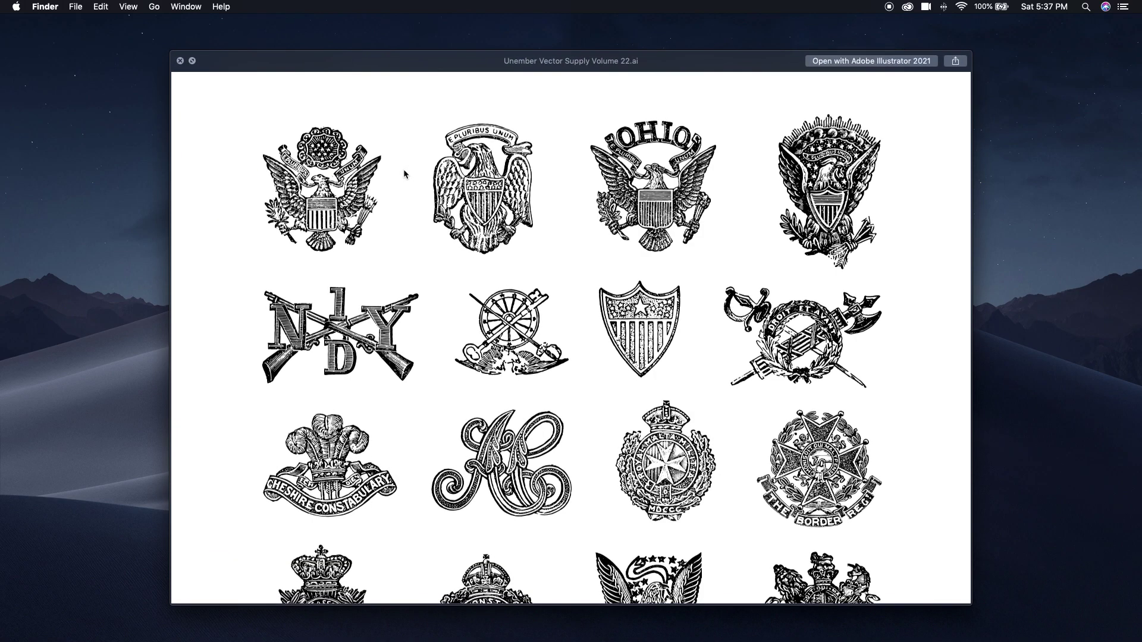
{"action": "key", "text": "space"}
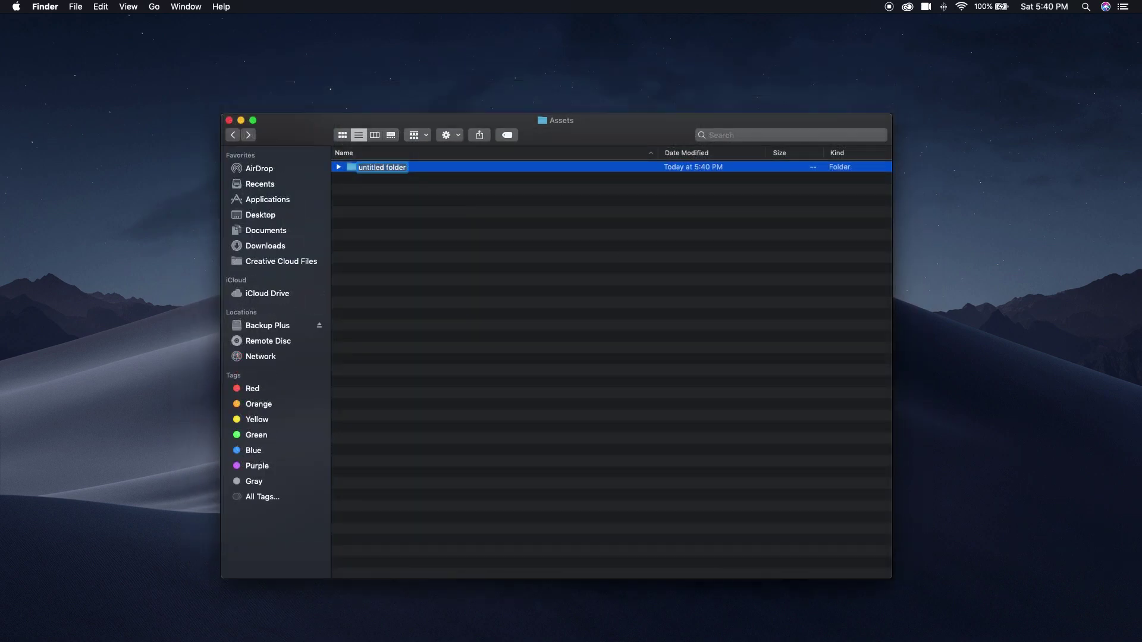
Rename the new folder 'Files for' plus the client's name, removing the invalid colon and quotes.
{"action": "key", "text": "Return"}
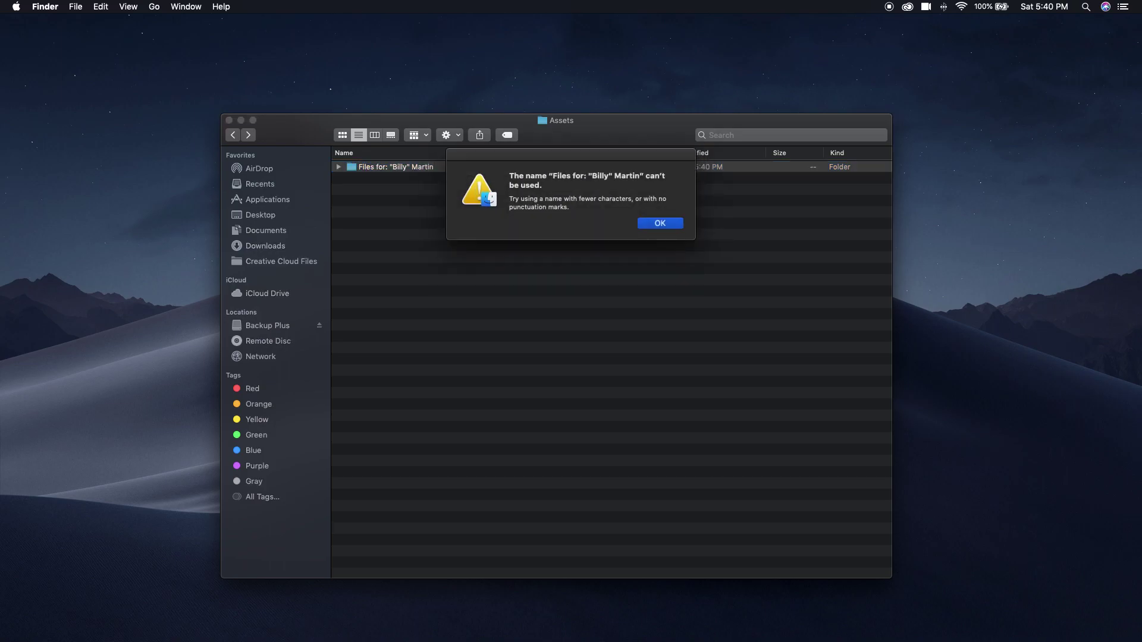
{"action": "left_click", "coordinate": [670, 226]}
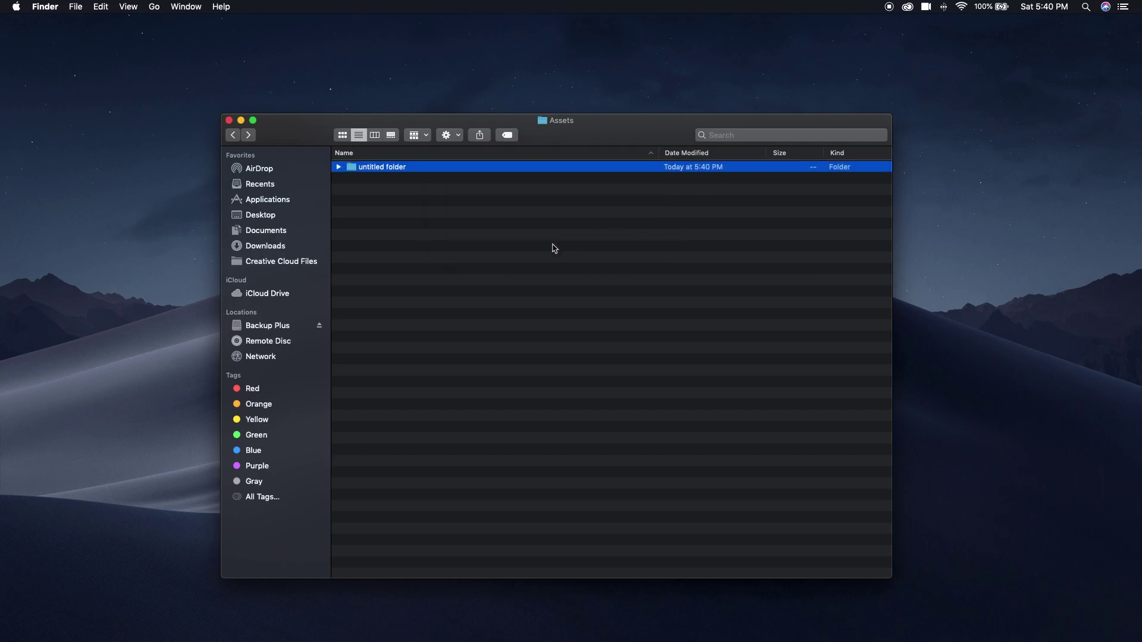
{"action": "left_click", "coordinate": [381, 167]}
{"action": "key", "text": "Return"}
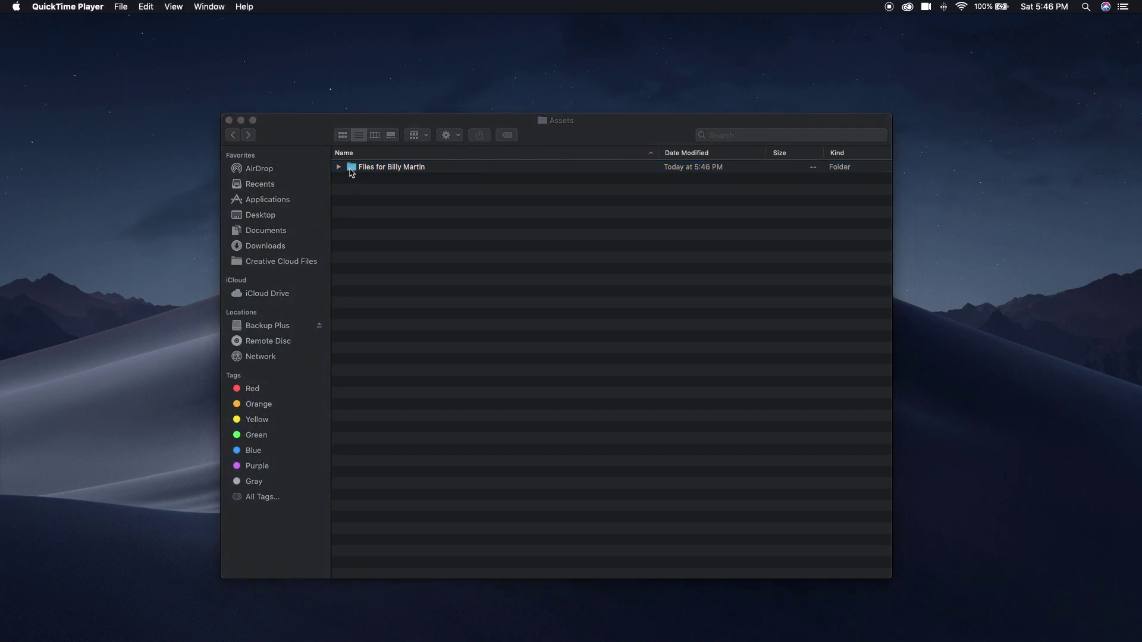
Open the client's files folder and rename the logo .ai file by editing the word Logo.
{"action": "double_click", "coordinate": [351, 170]}
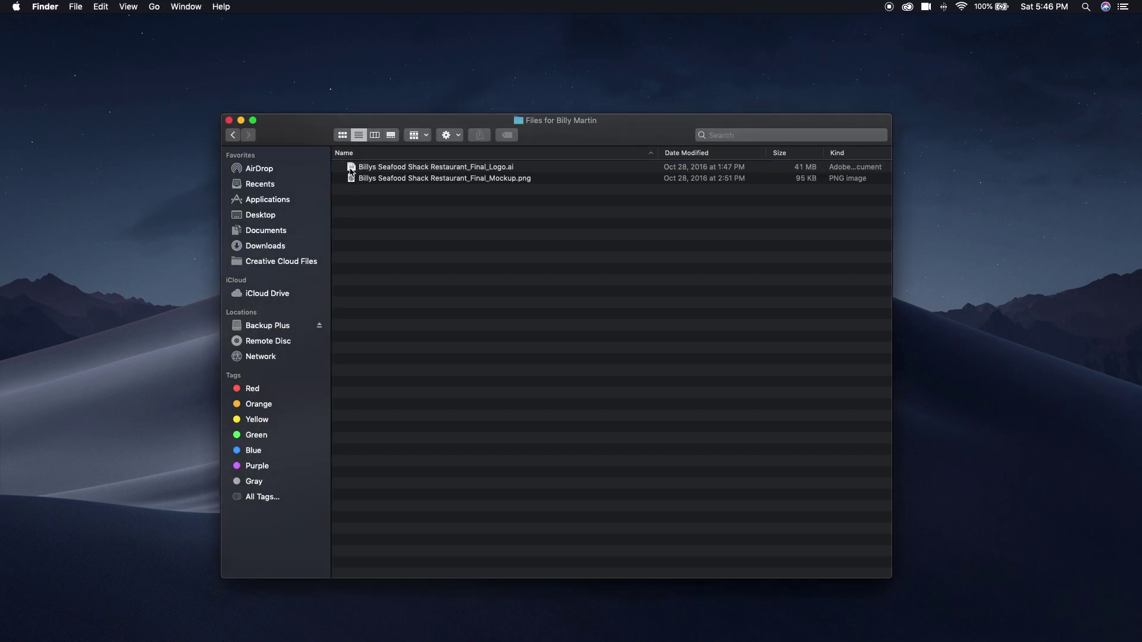
{"action": "left_click", "coordinate": [474, 172]}
{"action": "left_click", "coordinate": [482, 173]}
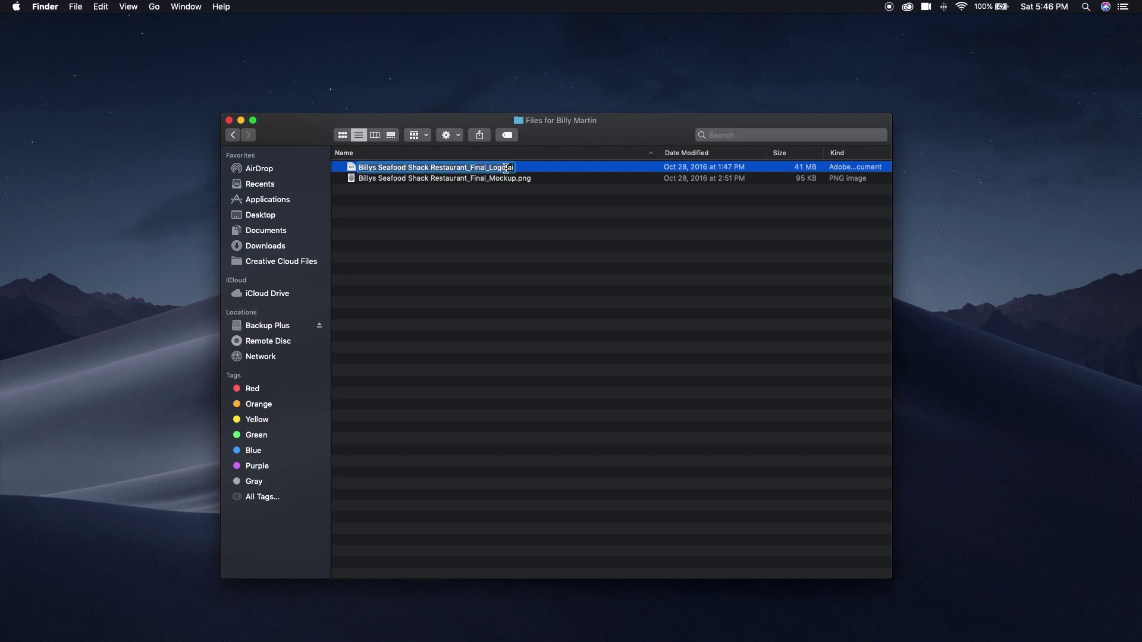
{"action": "left_click", "coordinate": [499, 169]}
{"action": "key", "text": "Delete"}
{"action": "key", "text": "BackSpace"}
{"action": "key", "text": "BackSpace"}
{"action": "type", "text": "G"}
{"action": "key", "text": "Return"}
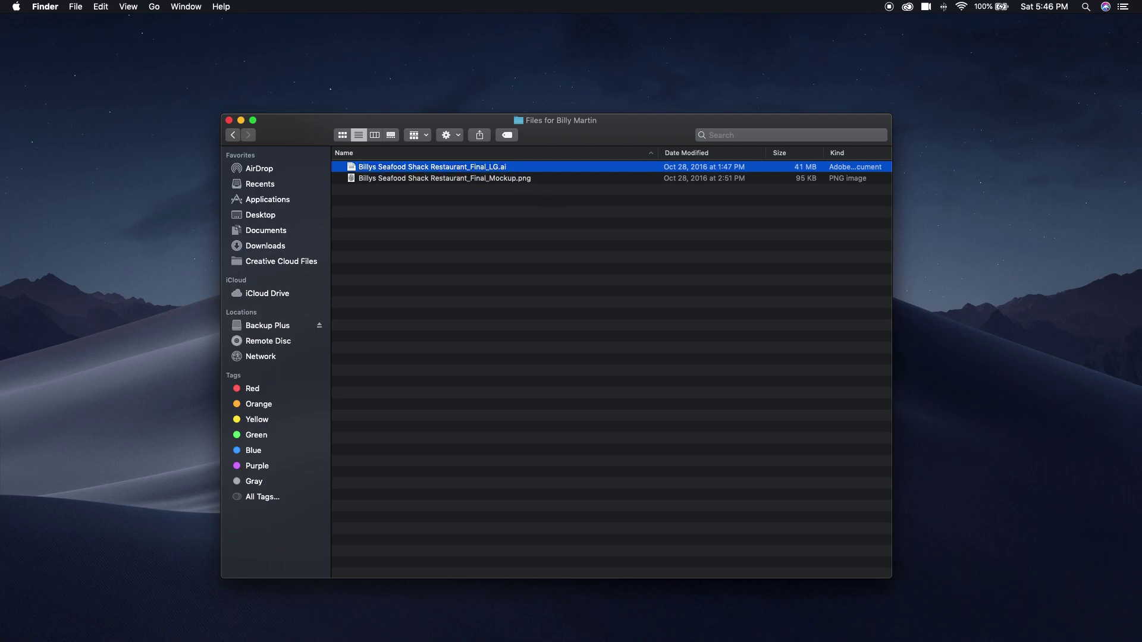
Rename the mockup PNG so it ends in _Final_MU.png.
{"action": "left_click", "coordinate": [507, 179]}
{"action": "left_click", "coordinate": [508, 180]}
{"action": "left_click", "coordinate": [497, 179]}
{"action": "left_click_drag", "start_coordinate": [497, 178], "coordinate": [515, 179]}
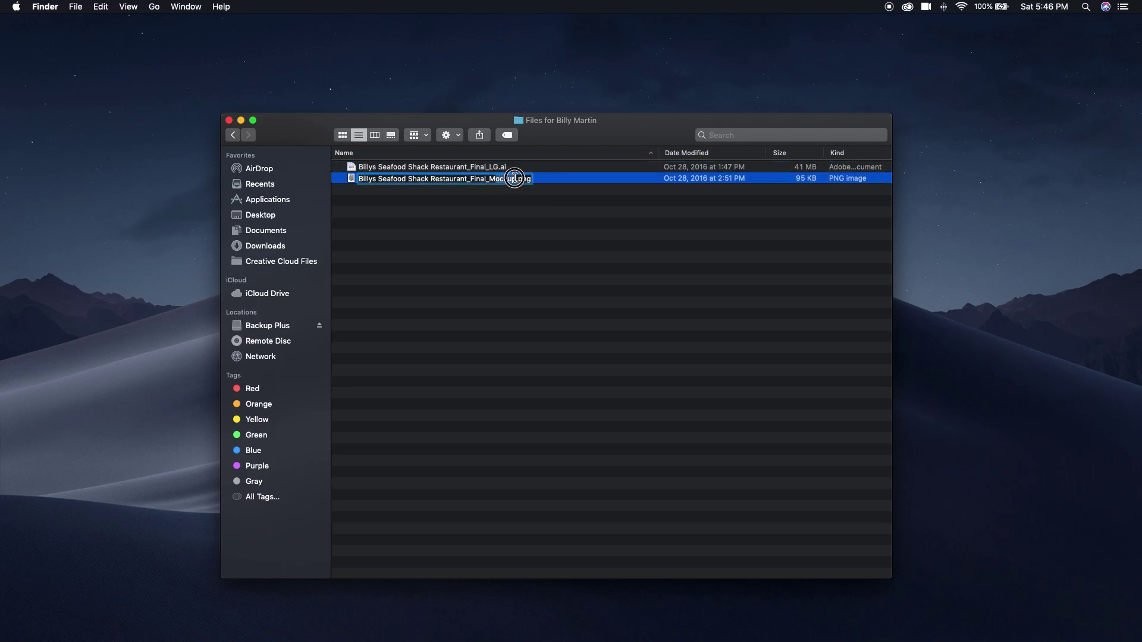
{"action": "type", "text": "U"}
{"action": "key", "text": "Return"}
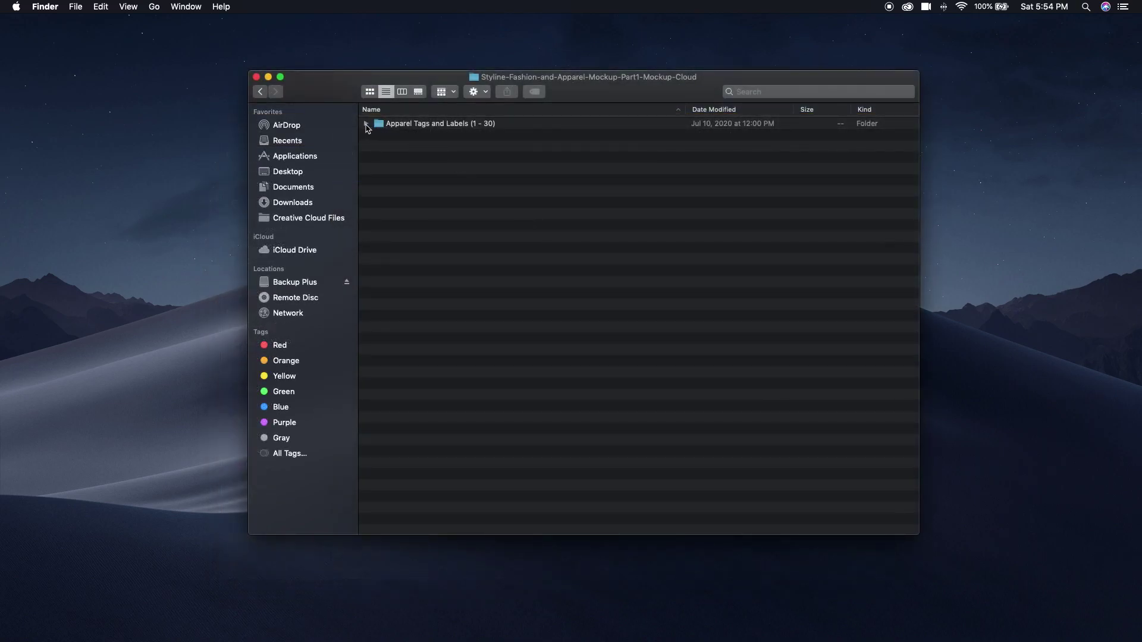
Expand Apparel Tags and Labels to list its 30 PSD mockups and select 16-styline-apparel-tags-mockup.psd.
{"action": "left_click", "coordinate": [366, 123]}
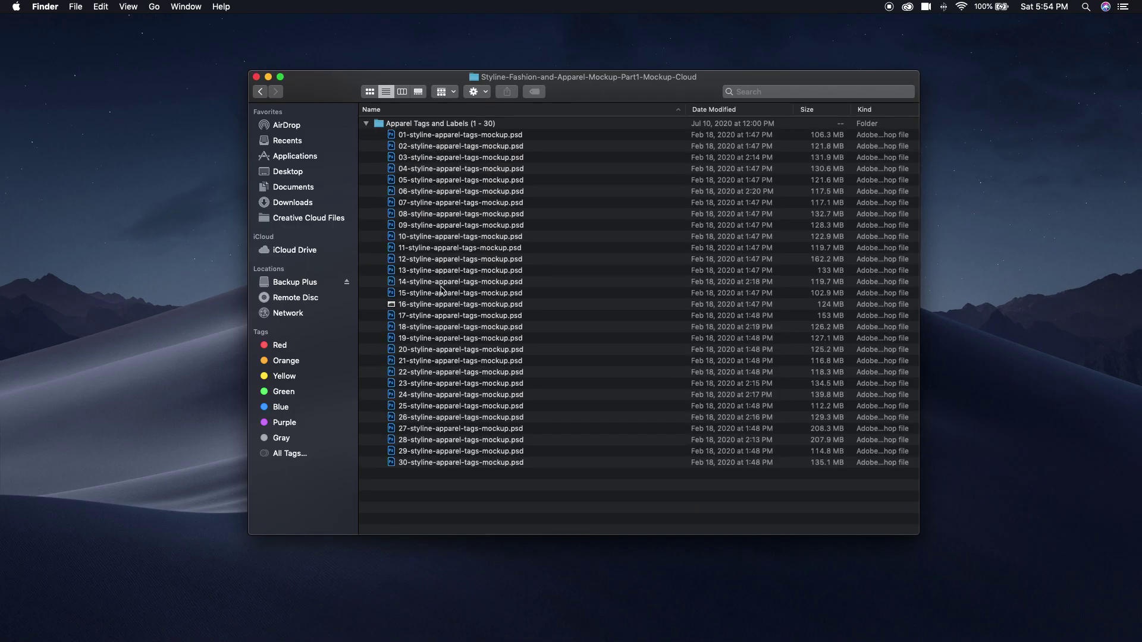
{"action": "left_click", "coordinate": [440, 306]}
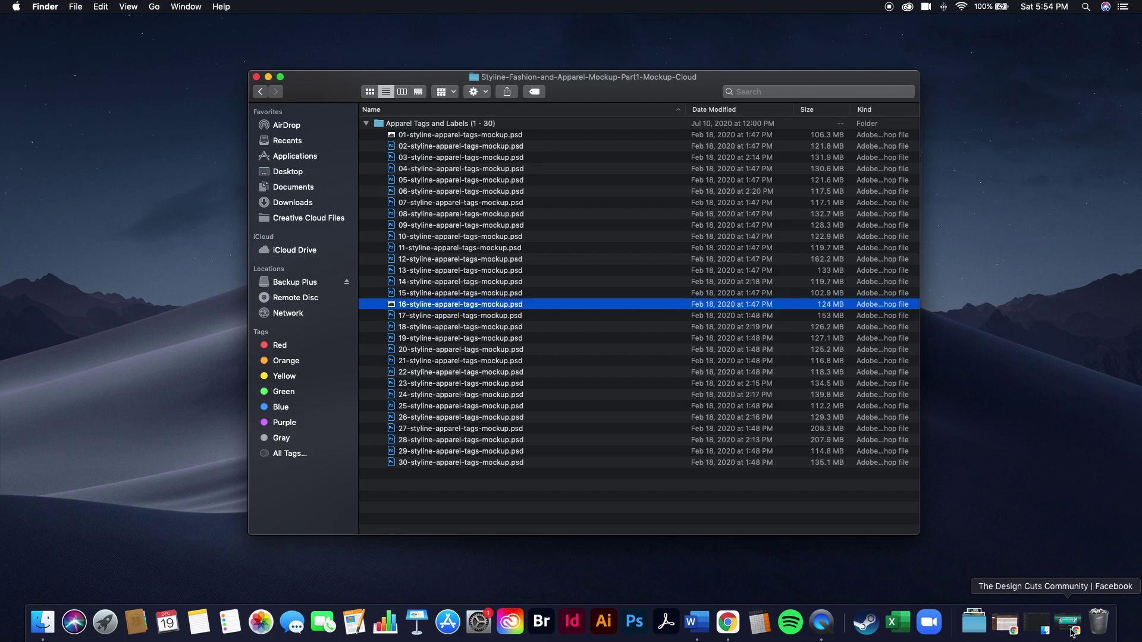
{"action": "left_click", "coordinate": [1072, 633]}
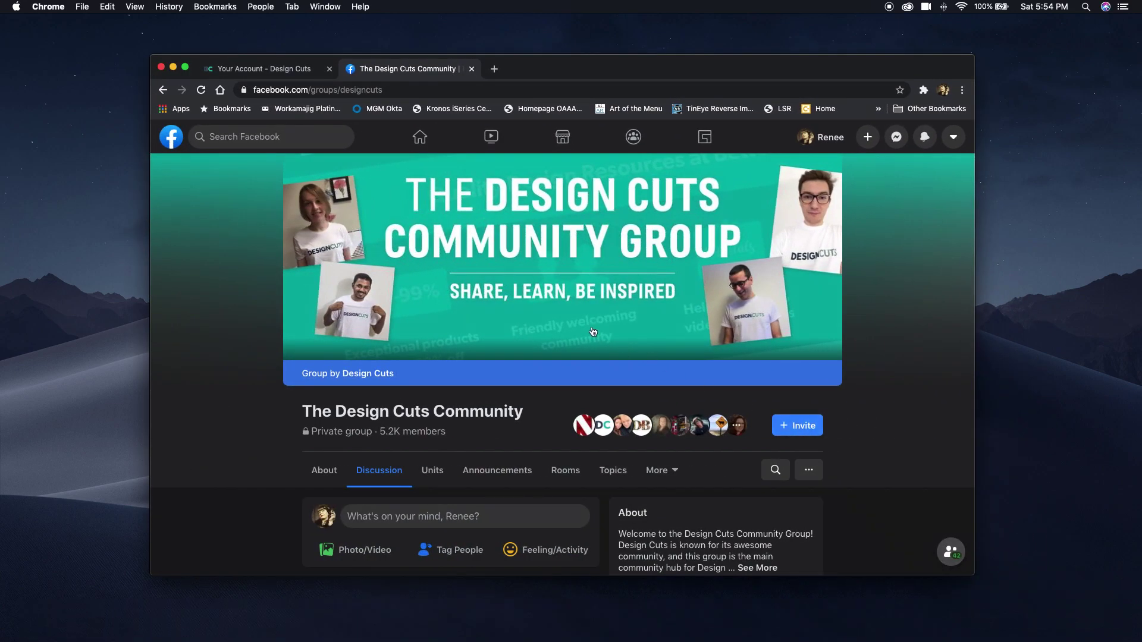
Scroll down through The Design Cuts Community group feed on Facebook.
{"action": "scroll", "coordinate": [594, 332], "scroll_direction": "down", "scroll_amount": 6}
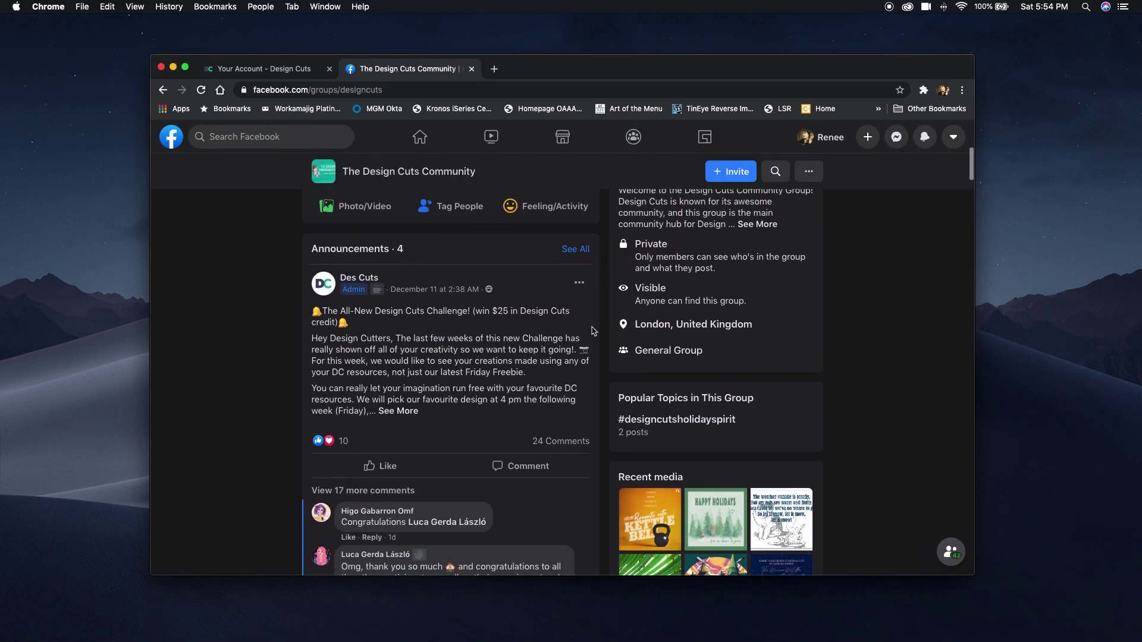
{"action": "scroll", "coordinate": [593, 332], "scroll_direction": "down", "scroll_amount": 10}
{"action": "scroll", "coordinate": [593, 332], "scroll_direction": "down", "scroll_amount": 10}
{"action": "scroll", "coordinate": [592, 331], "scroll_direction": "down", "scroll_amount": 1}
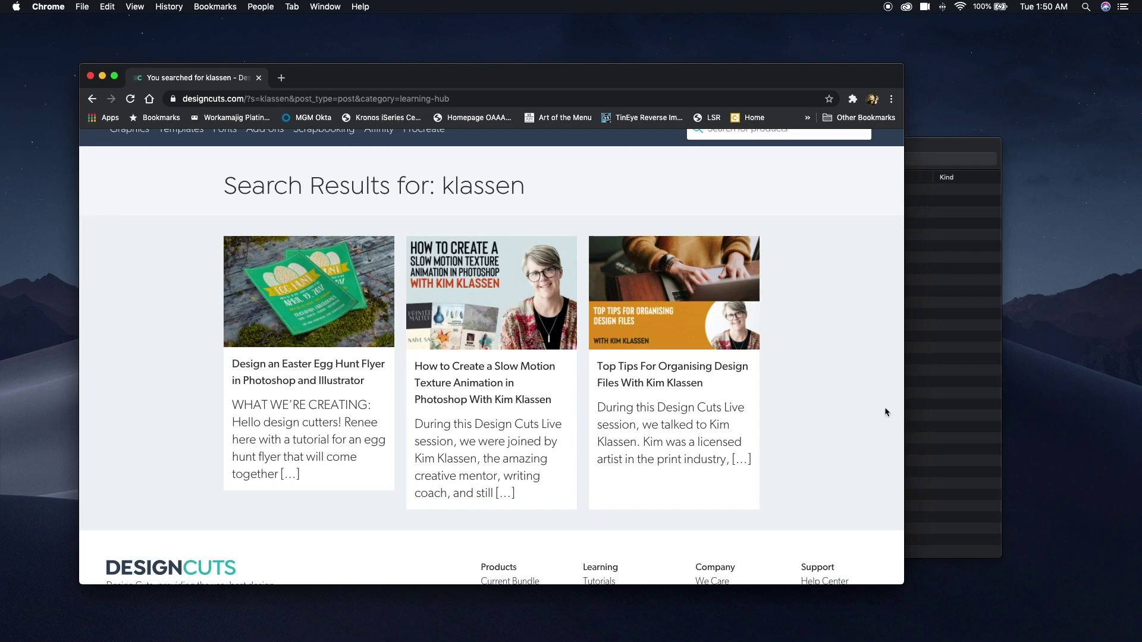
Browse Design Cuts' Templates and Add-ons menus, then minimize the browser to reveal Finder.
{"action": "scroll", "coordinate": [885, 411], "scroll_direction": "up", "scroll_amount": 2}
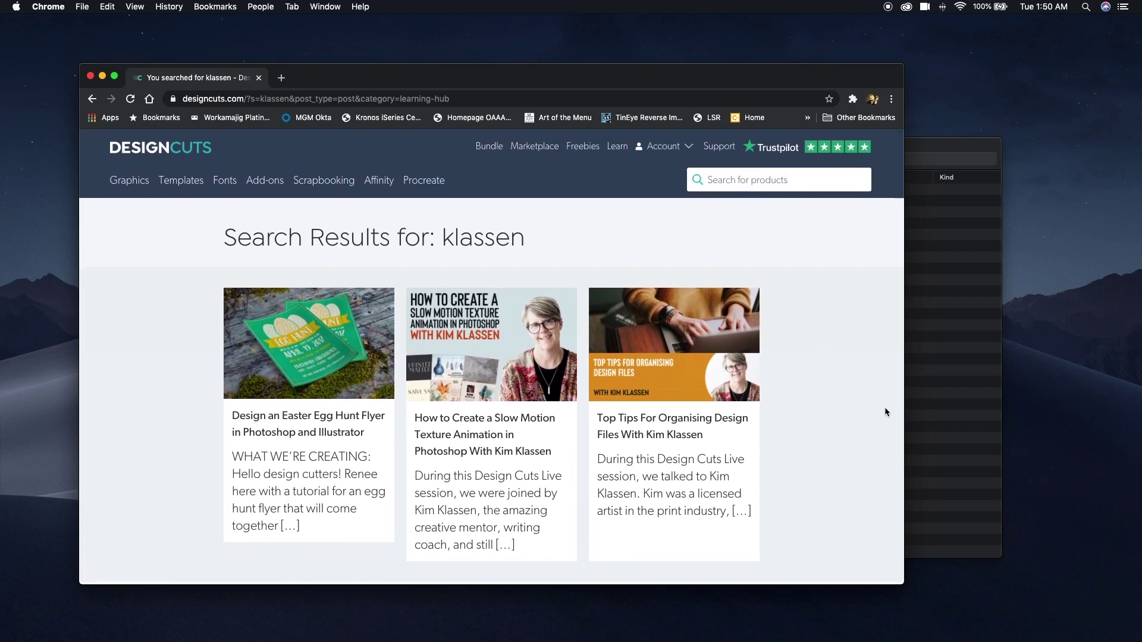
{"action": "mouse_move", "coordinate": [217, 187]}
{"action": "mouse_move", "coordinate": [266, 181]}
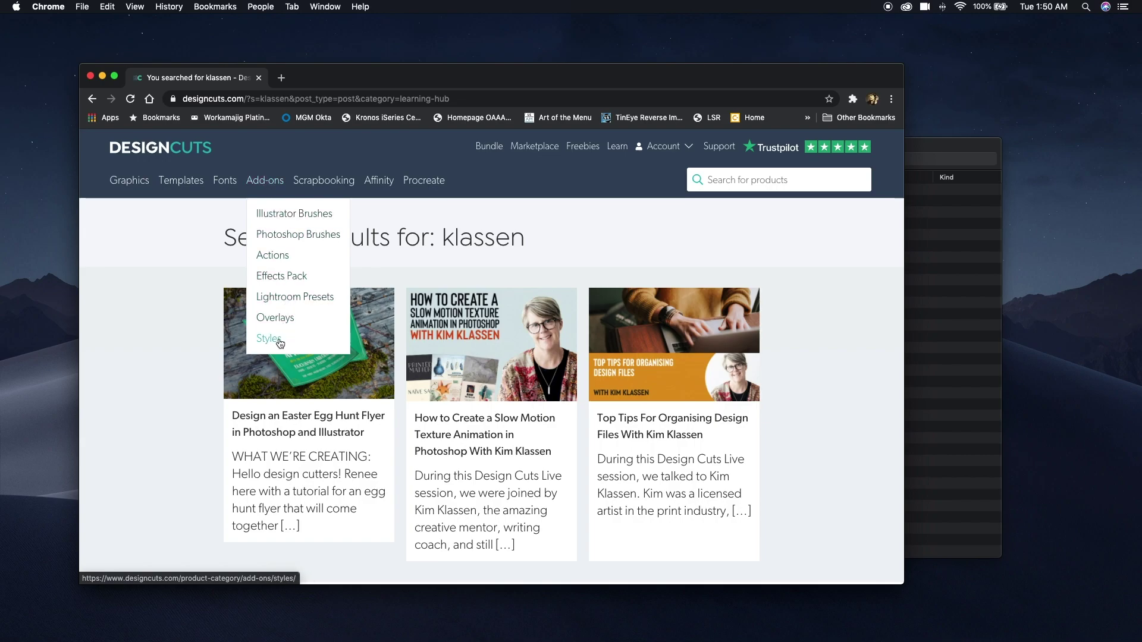
{"action": "left_click", "coordinate": [102, 76]}
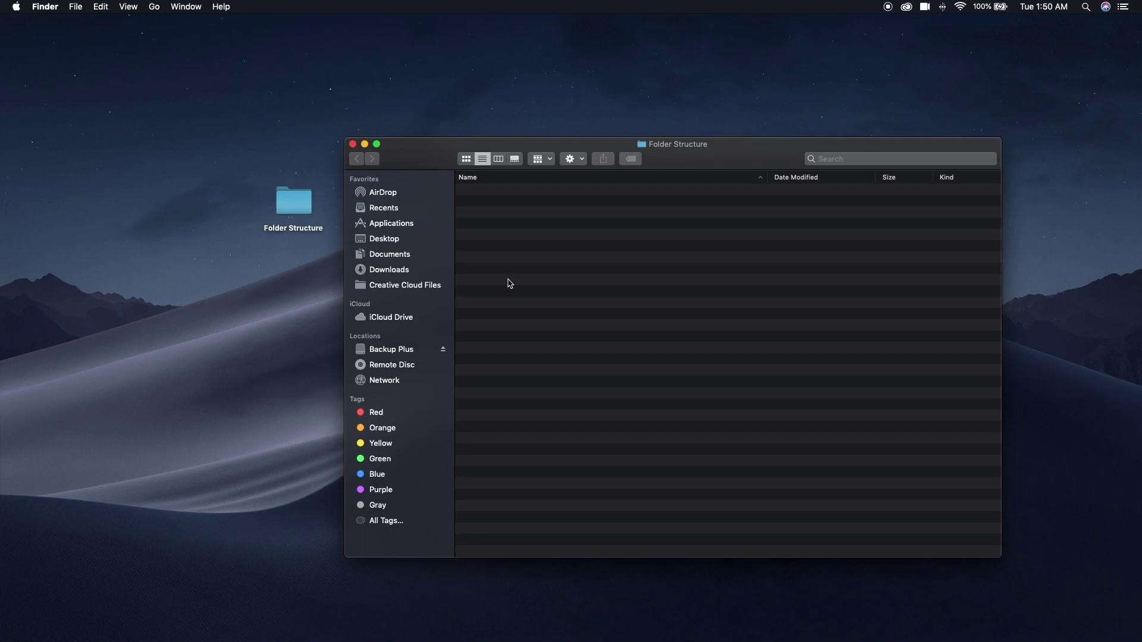
Create an Actions folder in Folder Structure and open it.
{"action": "key", "text": "shift+super+n"}
{"action": "type", "text": "Action"}
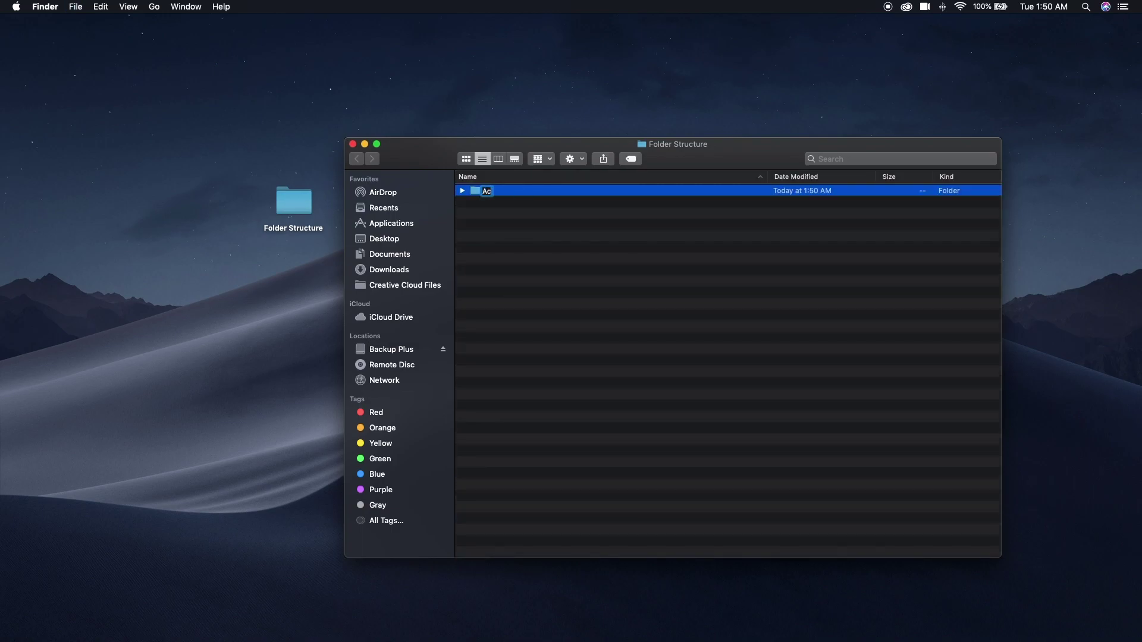
{"action": "key", "text": "Return"}
{"action": "double_click", "coordinate": [476, 193]}
Add subfolders Cartoon or Comic, Exposure and Lighting, Grunge and Metallic inside Actions.
{"action": "key", "text": "shift+super+n"}
{"action": "type", "text": "Cartoon or Comic"}
{"action": "key", "text": "Return"}
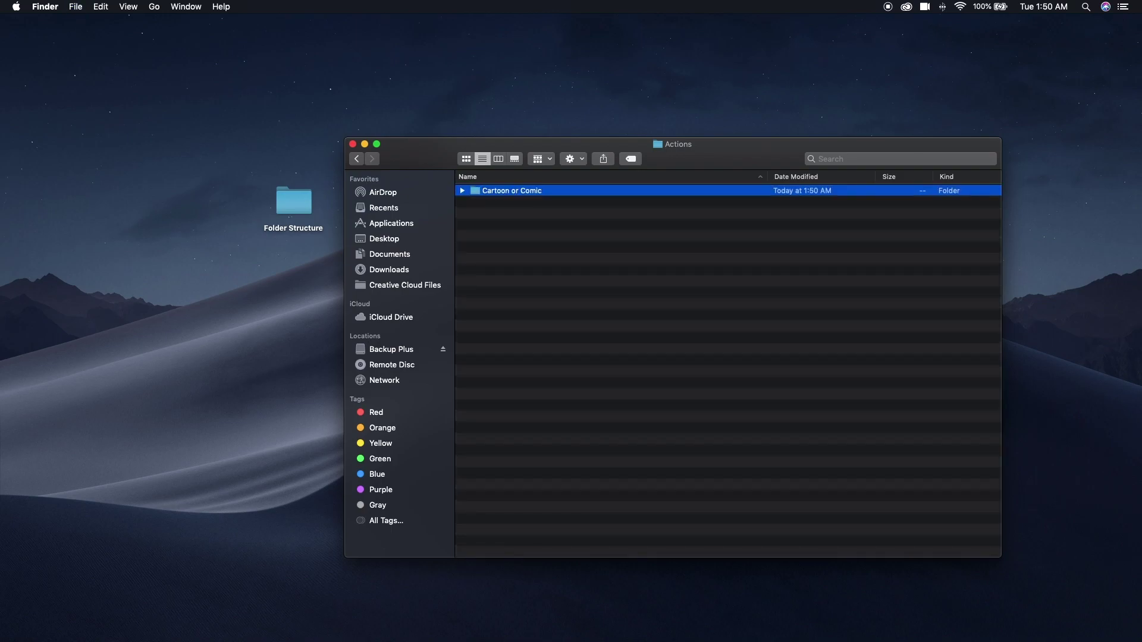
{"action": "key", "text": "shift+super+n"}
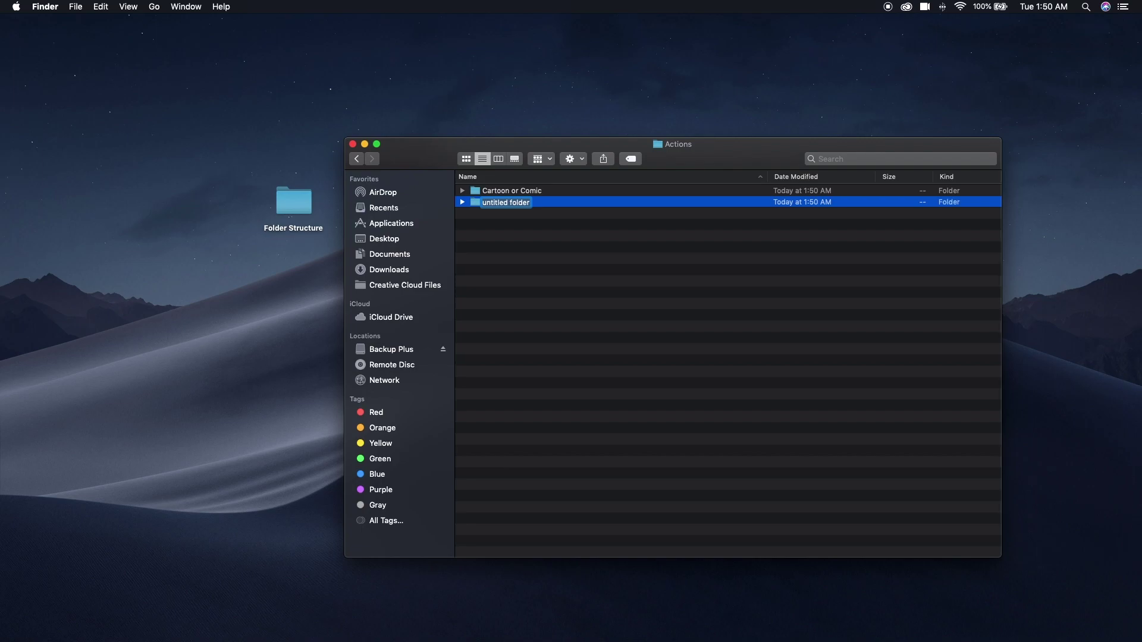
{"action": "type", "text": "osure and Lighting"}
{"action": "key", "text": "Return"}
{"action": "key", "text": "super+shift+n"}
{"action": "type", "text": "G"}
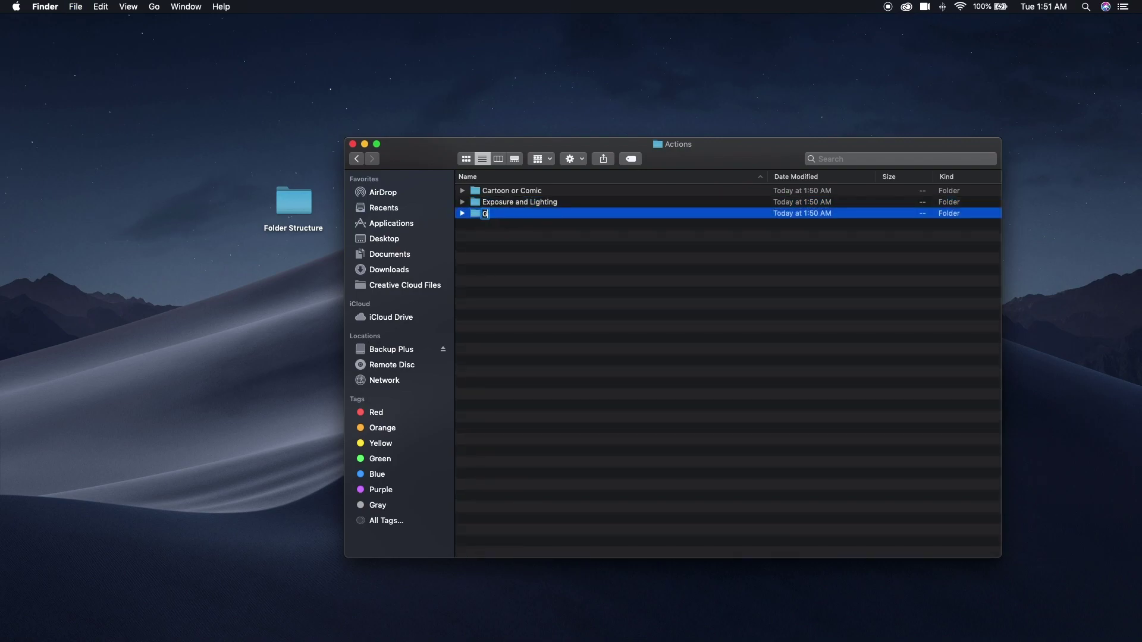
{"action": "type", "text": "runge"}
{"action": "key", "text": "Return"}
{"action": "key", "text": "super+shift+n"}
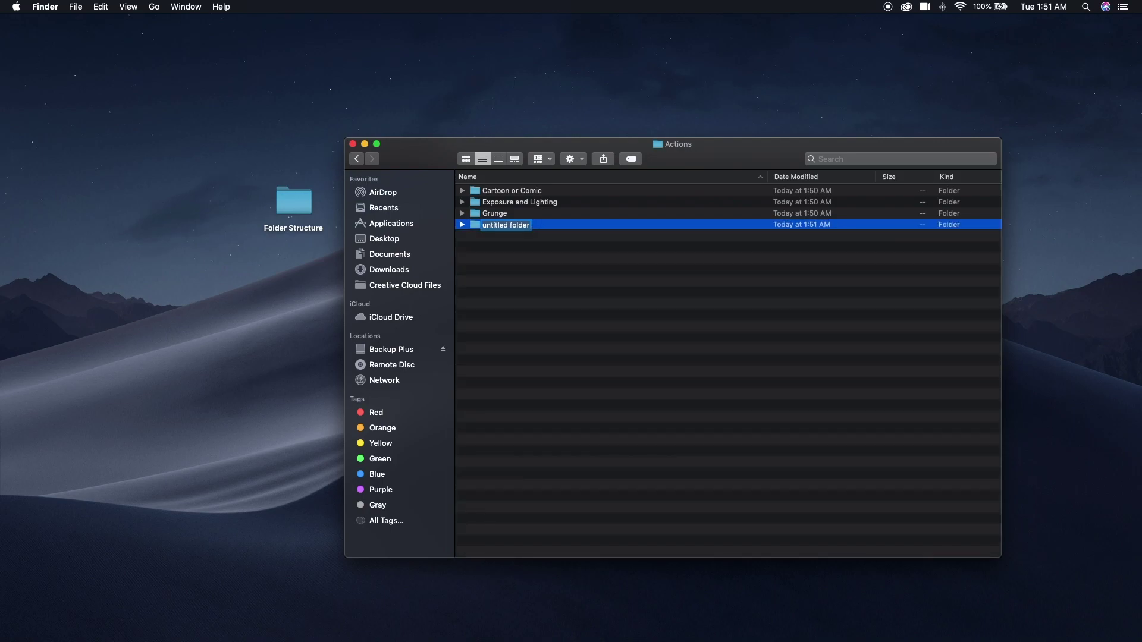
{"action": "type", "text": "Metallic"}
{"action": "key", "text": "Return"}
Add Overlays, Paint and Sketch, Typography and Vintage Photography subfolders, then return to Folder Structure.
{"action": "key", "text": "super+shift+n"}
{"action": "type", "text": "Overlays"}
{"action": "key", "text": "Return"}
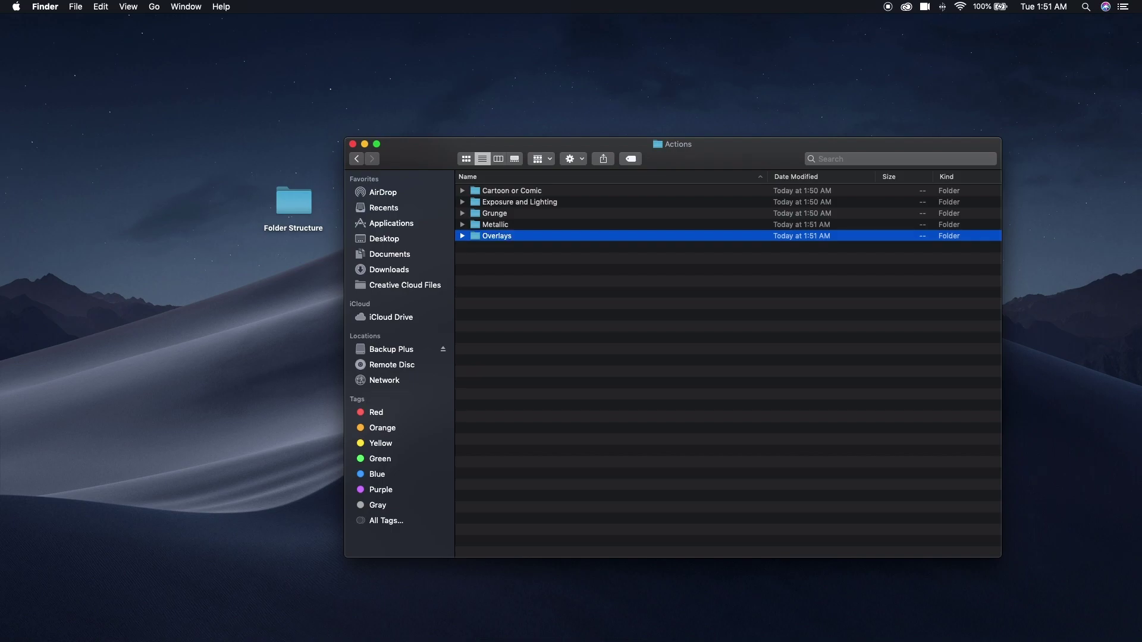
{"action": "key", "text": "super+shift+n"}
{"action": "type", "text": "Pai"}
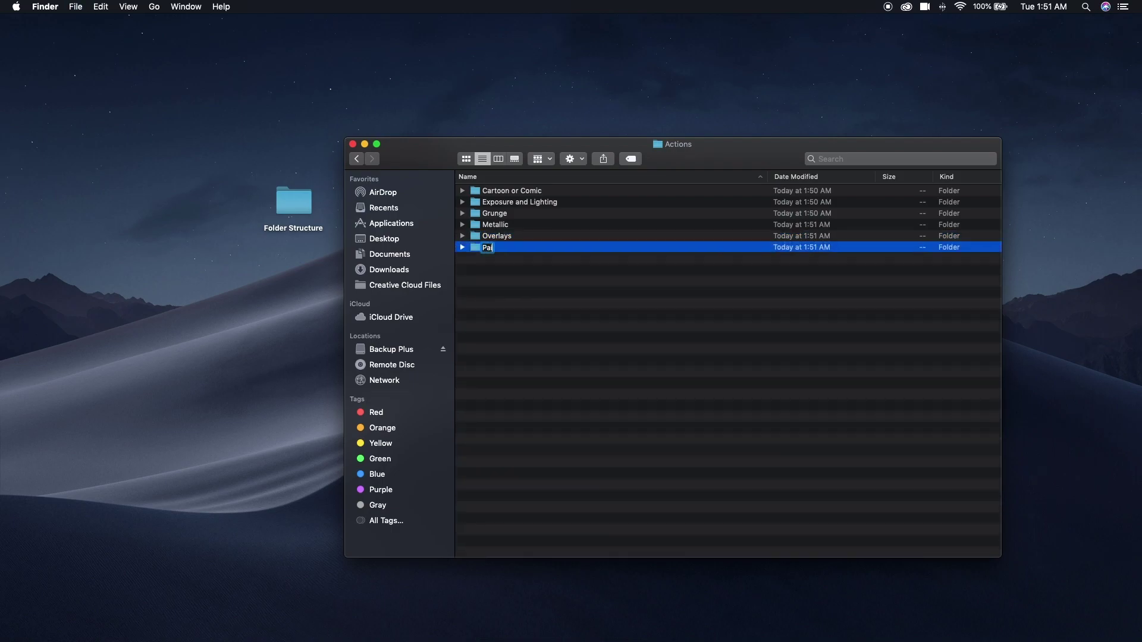
{"action": "type", "text": "nt and Sketch"}
{"action": "key", "text": "Return"}
{"action": "key", "text": "super+shift+n"}
{"action": "type", "text": "T"}
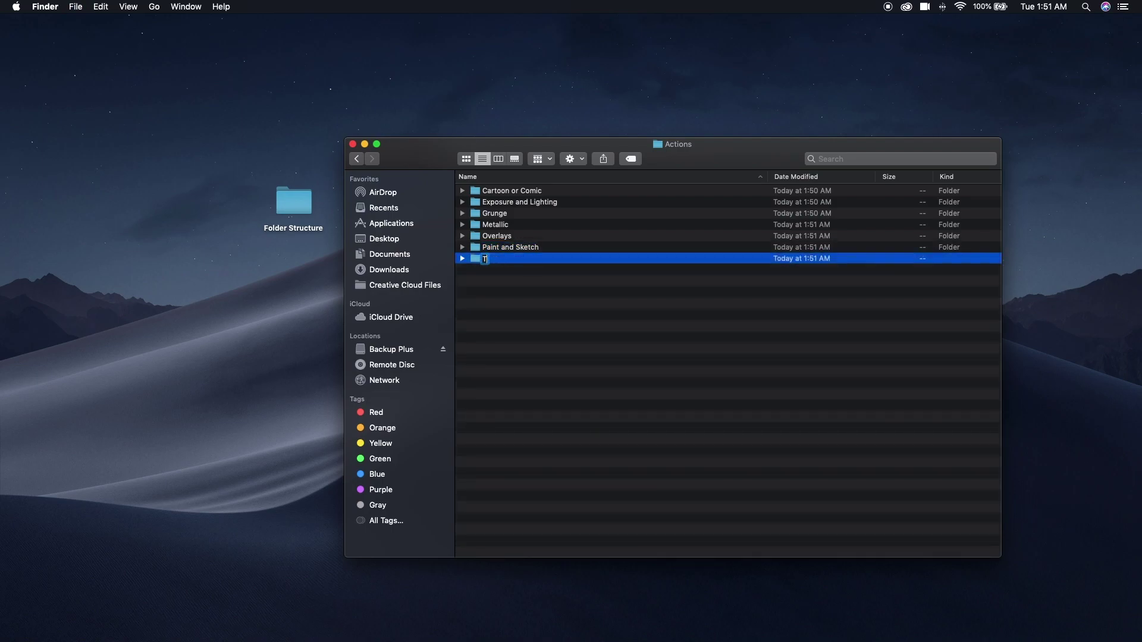
{"action": "type", "text": "ypography"}
{"action": "key", "text": "Return"}
{"action": "key", "text": "super+shift+n"}
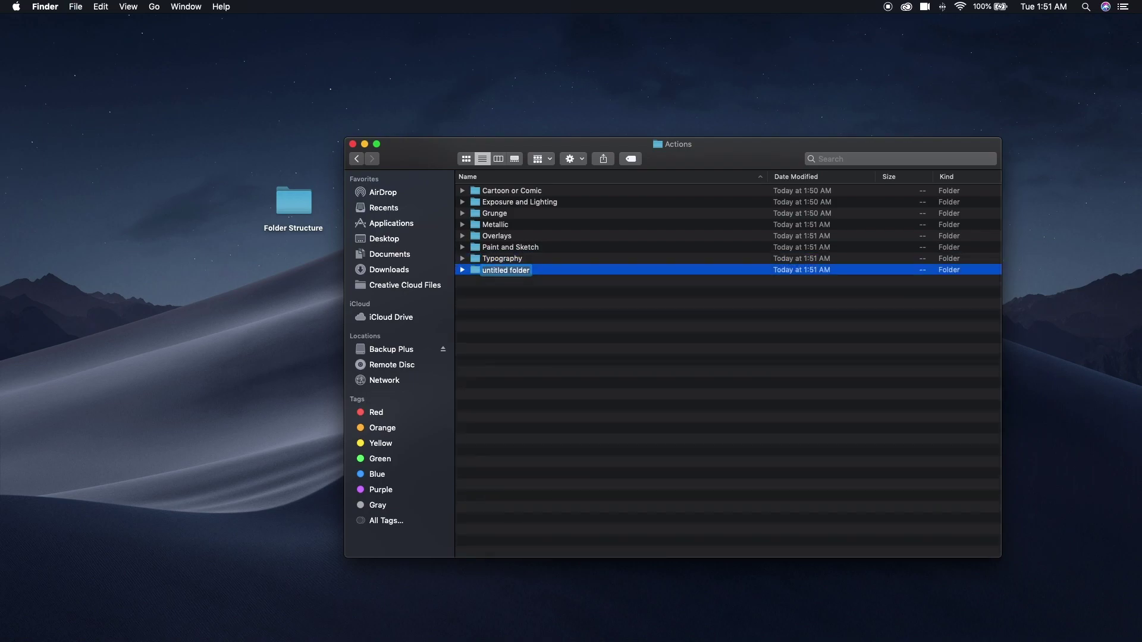
{"action": "type", "text": "Vintage Photography"}
{"action": "key", "text": "Return"}
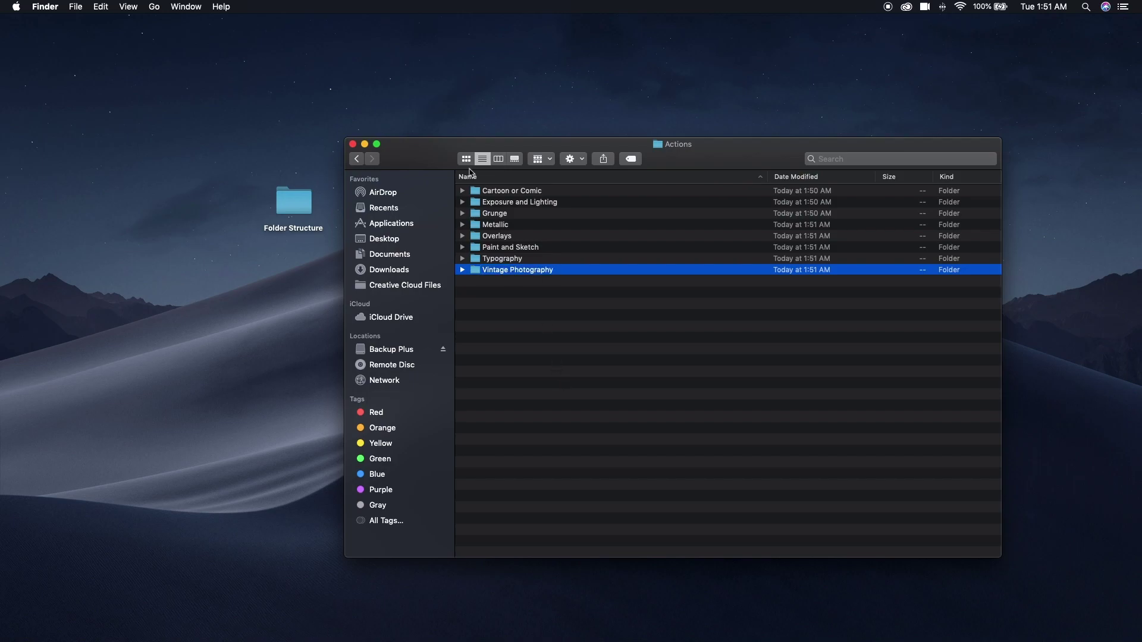
{"action": "left_click", "coordinate": [355, 160]}
{"action": "left_click", "coordinate": [540, 257]}
Create a Brushes folder in Folder Structure and open it.
{"action": "key", "text": "super+shift+n"}
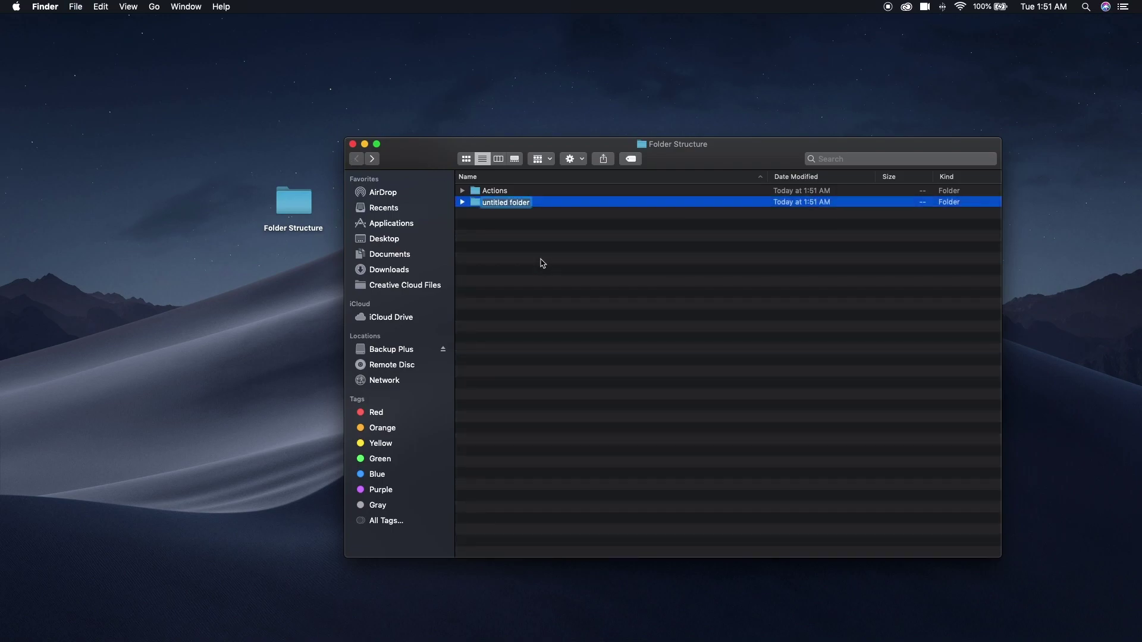
{"action": "type", "text": "Brushes"}
{"action": "key", "text": "Return"}
{"action": "left_click", "coordinate": [474, 205]}
{"action": "double_click", "coordinate": [474, 205]}
Add Brushes subfolders Acrylic and Oil, Charcoal Chalk Pastels, Elements and Grunge.
{"action": "key", "text": "shift+super+n"}
{"action": "type", "text": "Acry"}
{"action": "type", "text": "lica"}
{"action": "type", "text": " and"}
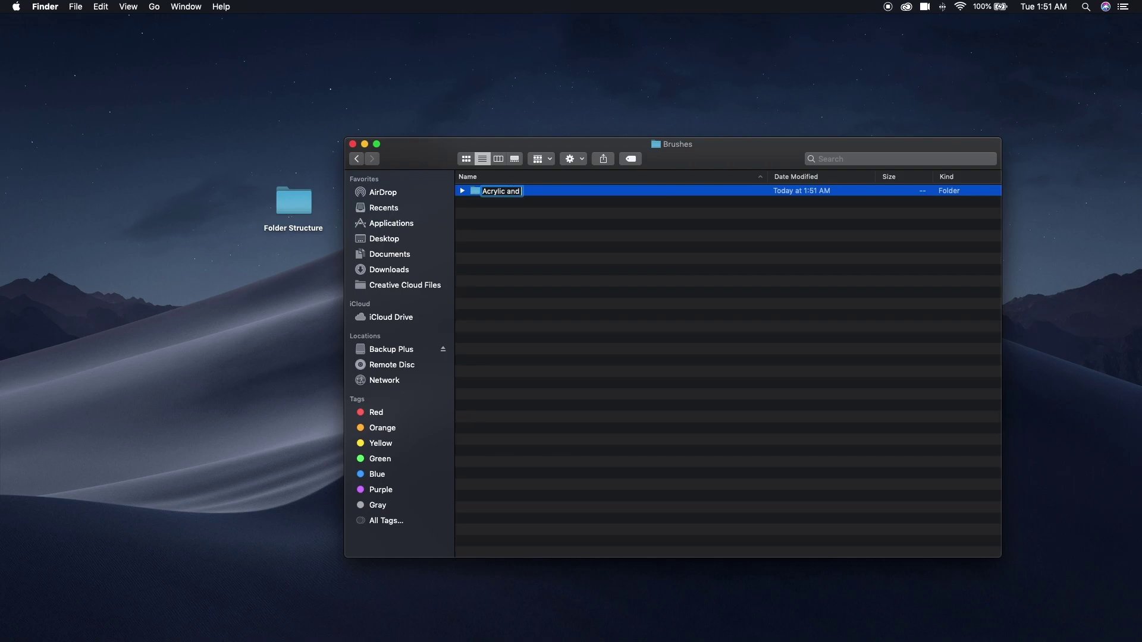
{"action": "type", "text": " Oil"}
{"action": "key", "text": "Return"}
{"action": "key", "text": "super+shift+n"}
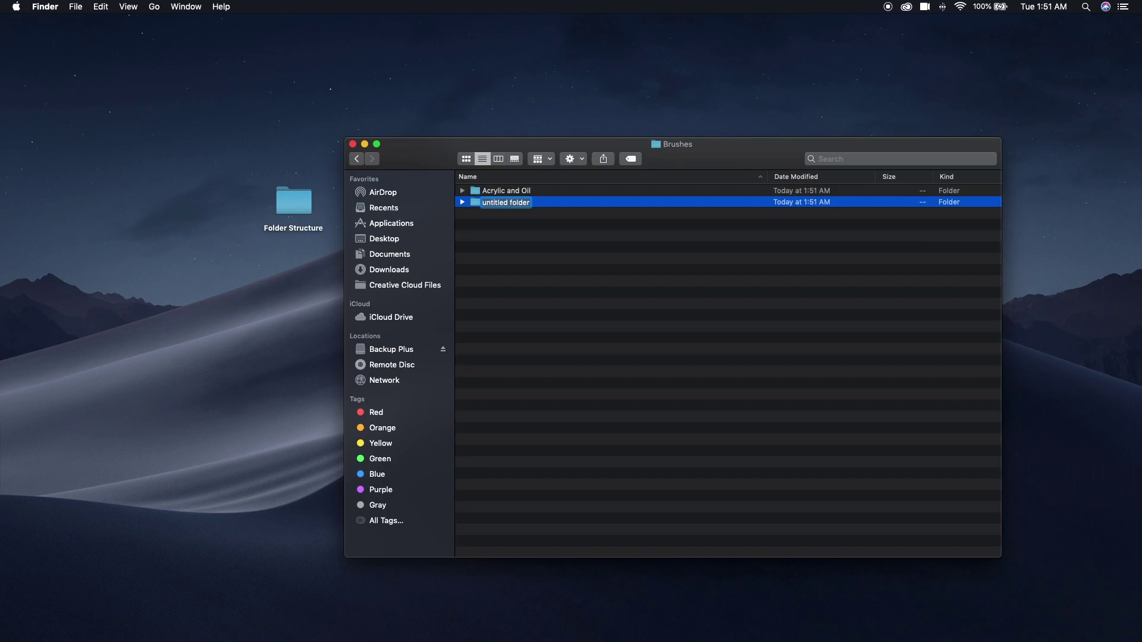
{"action": "type", "text": "Charcoal Chalk Pastels"}
{"action": "key", "text": "Return"}
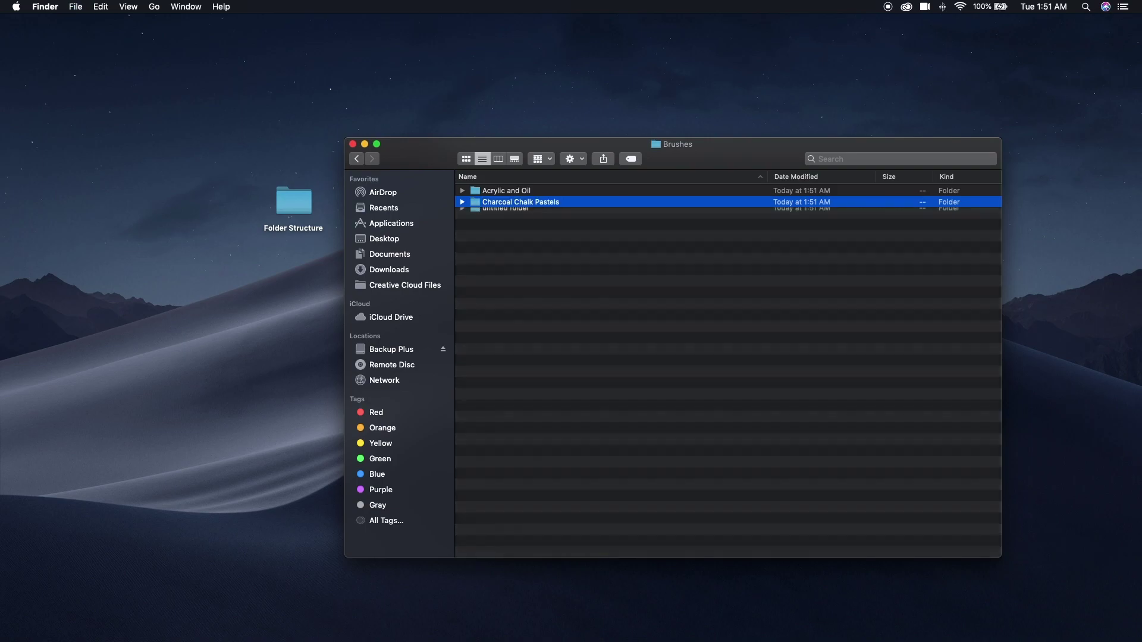
{"action": "key", "text": "super+shift+n"}
{"action": "type", "text": "Elements"}
{"action": "key", "text": "Return"}
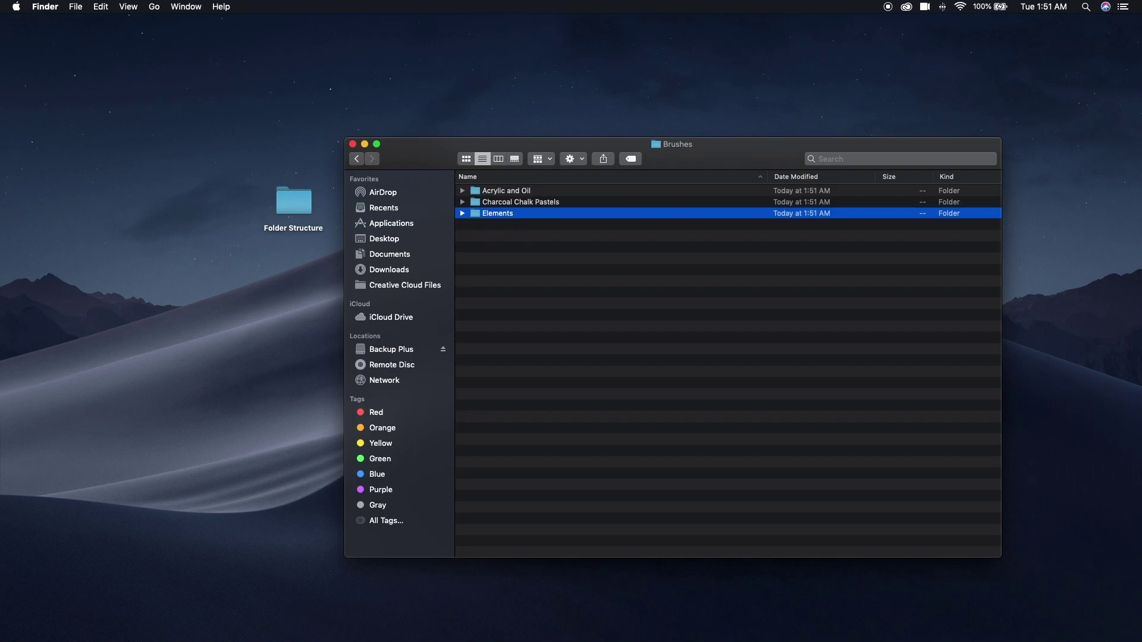
{"action": "key", "text": "super+shift+n"}
{"action": "type", "text": "Grunge"}
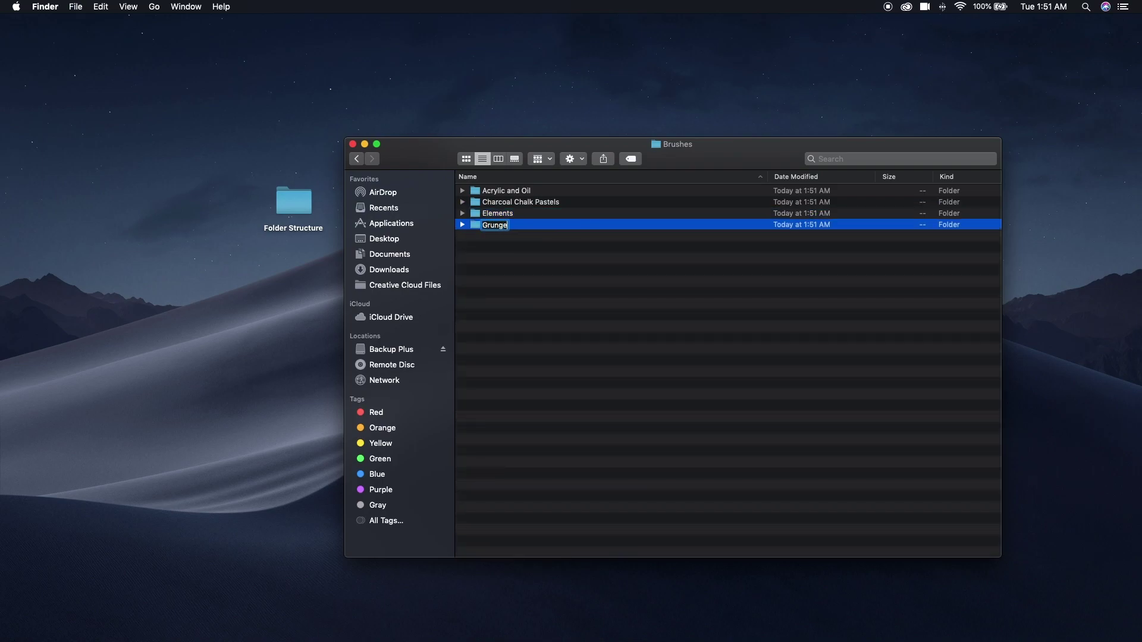
{"action": "key", "text": "Return"}
Add Hair and Fur, Ink and Pencil, Metallic and Nature subfolders.
{"action": "key", "text": "shift+super+n"}
{"action": "type", "text": "Hair and Fur"}
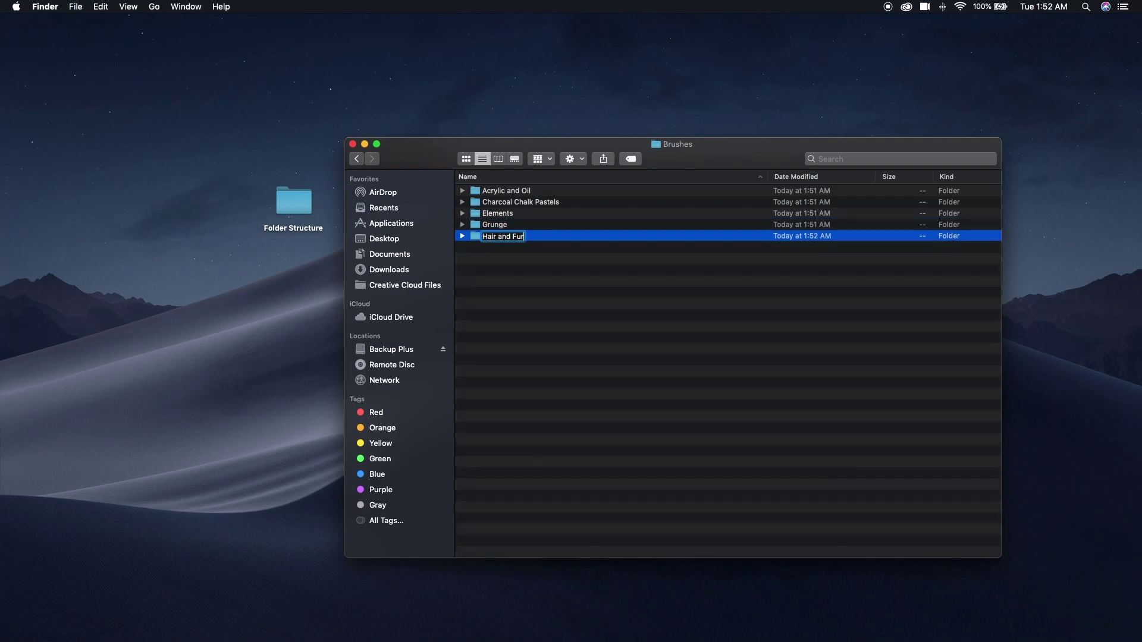
{"action": "key", "text": "Return"}
{"action": "key", "text": "shift+super+n"}
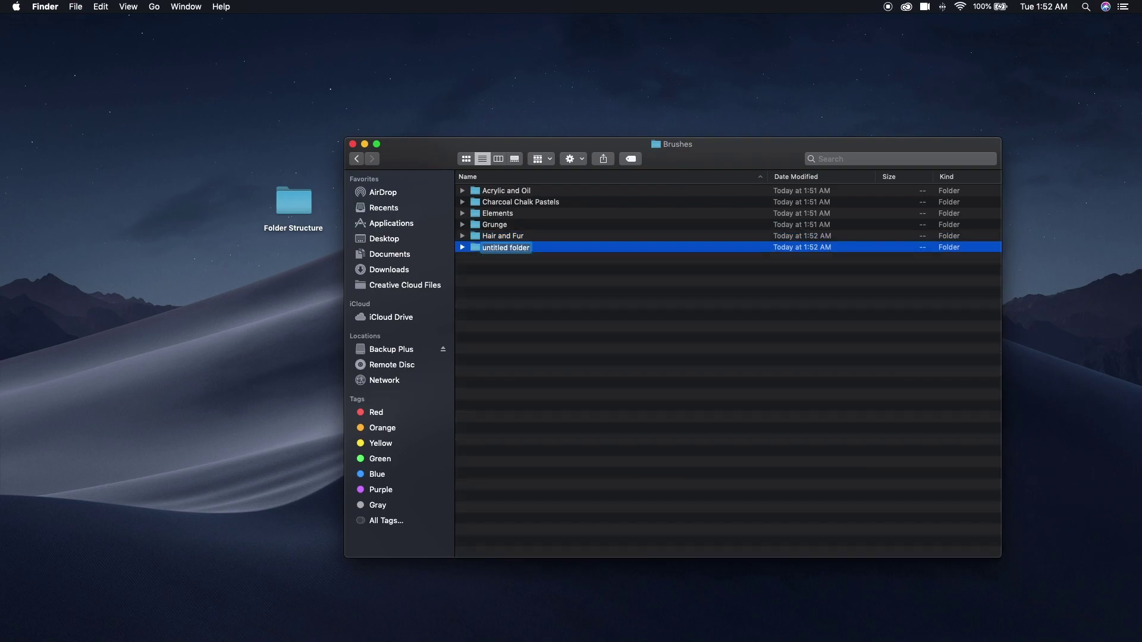
{"action": "type", "text": "Ink and Pencil"}
{"action": "key", "text": "Return"}
{"action": "key", "text": "shift+super+n"}
{"action": "type", "text": "Metallic"}
{"action": "key", "text": "Return"}
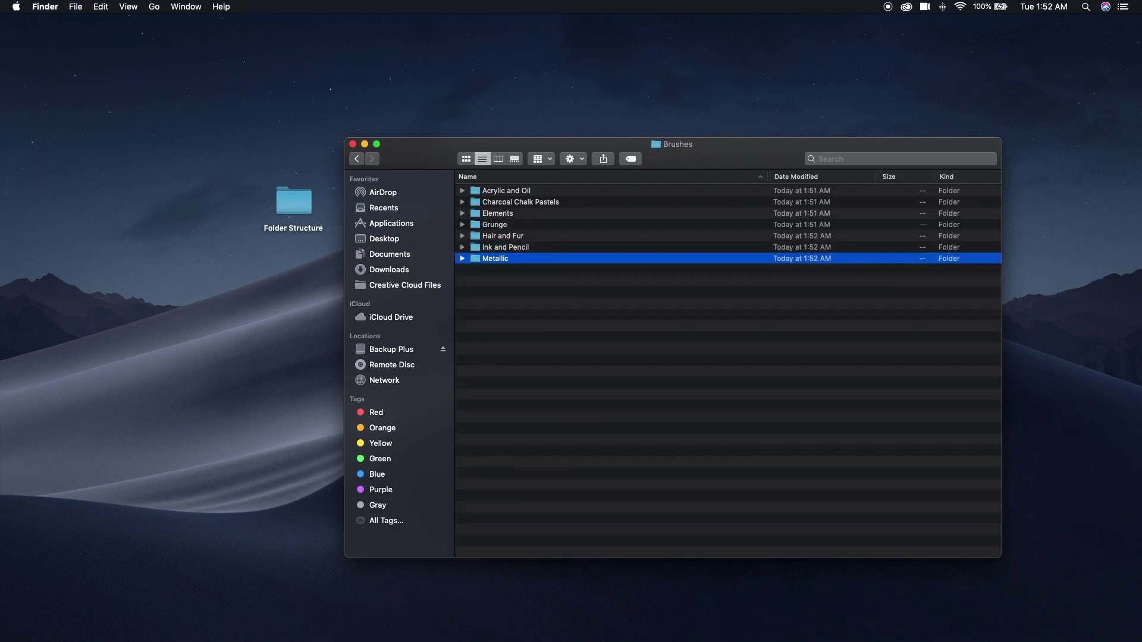
{"action": "key", "text": "shift+super+n"}
{"action": "type", "text": "Nature"}
{"action": "key", "text": "Return"}
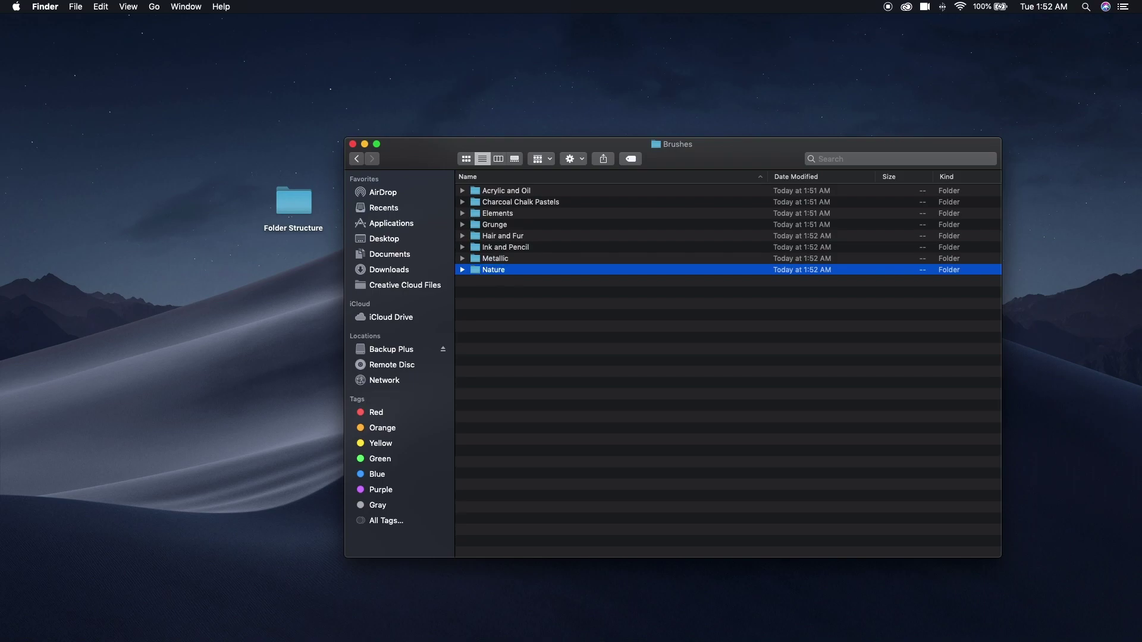
Add Objects, Patterns, Shading and Watercolor and Gouache subfolders.
{"action": "key", "text": "shift+super+n"}
{"action": "type", "text": "Objects"}
{"action": "key", "text": "Return"}
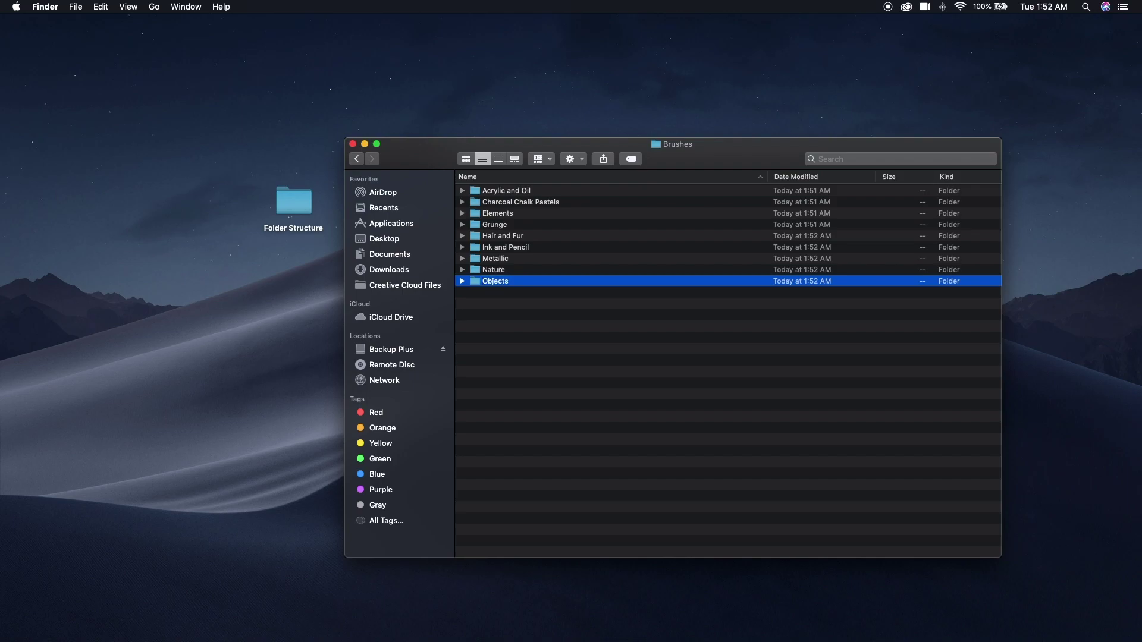
{"action": "key", "text": "shift+super+n"}
{"action": "type", "text": "Patterns"}
{"action": "key", "text": "Return"}
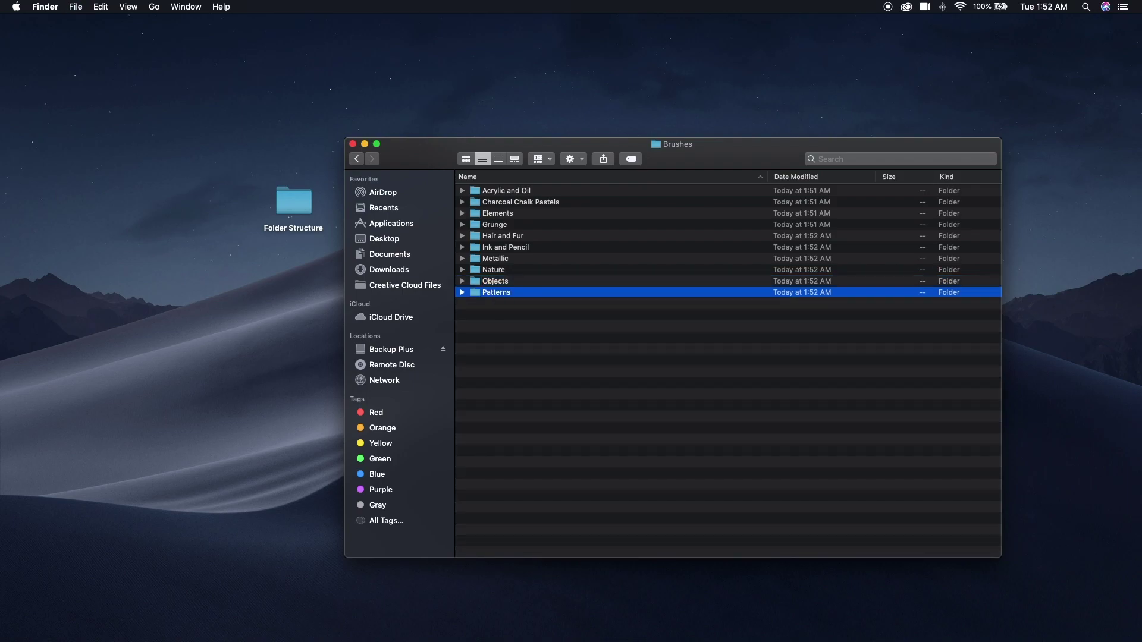
{"action": "key", "text": "shift+super+n"}
{"action": "type", "text": "Shading"}
{"action": "key", "text": "Return"}
{"action": "key", "text": "shift+super+n"}
{"action": "type", "text": "Watercolor and Gouache"}
Add an Effects Packs folder to Folder Structure, then bring back the minimized Chrome window.
{"action": "key", "text": "Return"}
{"action": "left_click", "coordinate": [356, 158]}
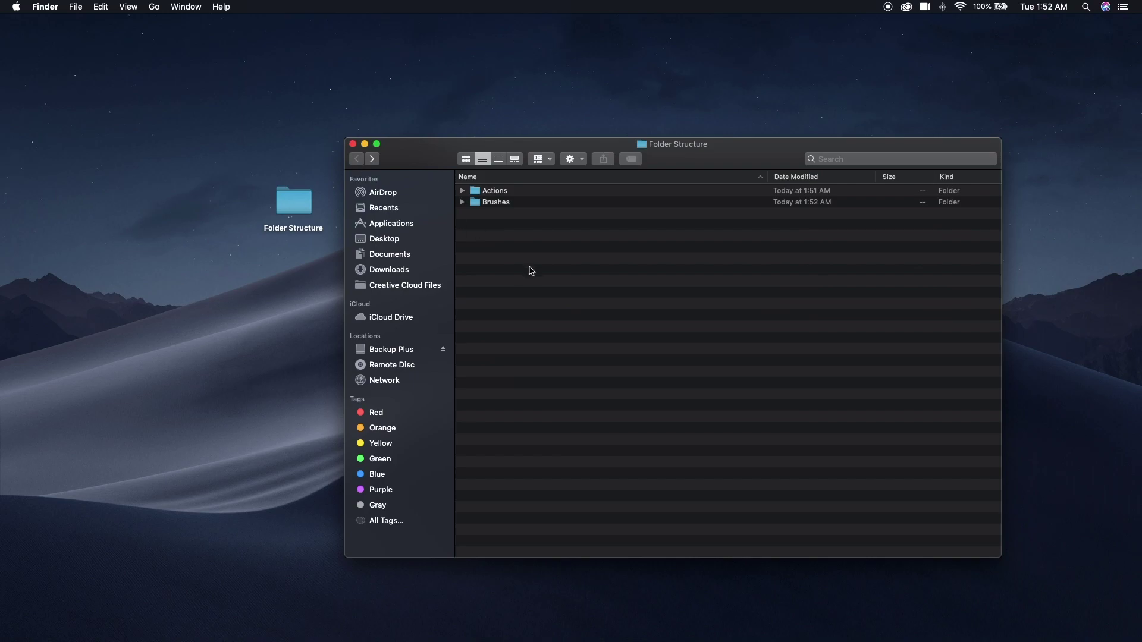
{"action": "key", "text": "shift+super+n"}
{"action": "type", "text": "E"}
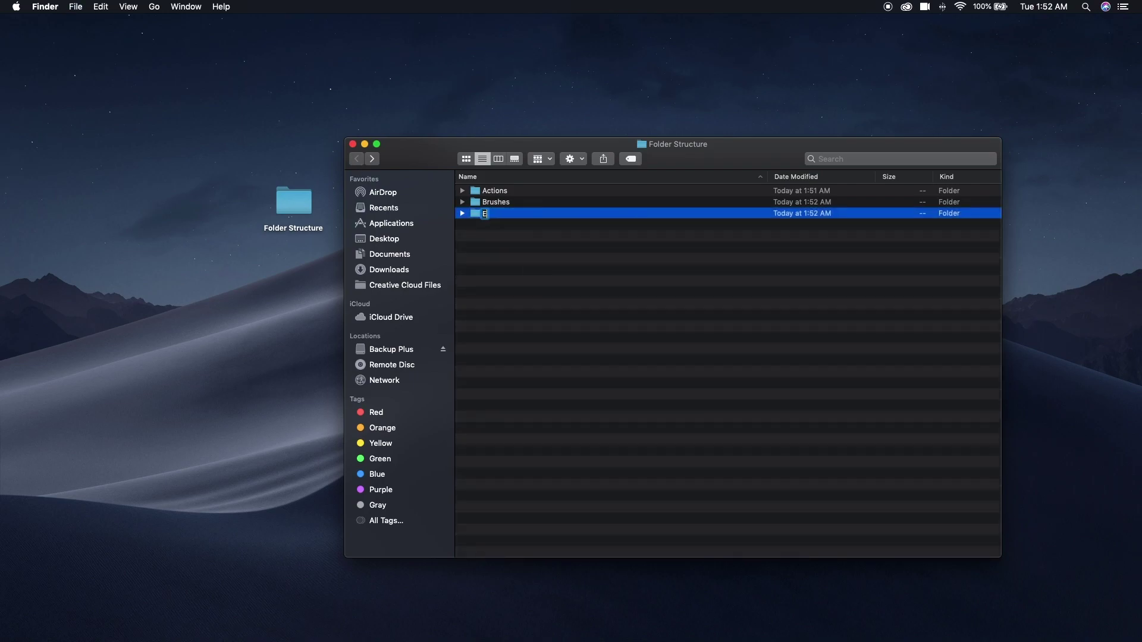
{"action": "type", "text": "ffects Packs"}
{"action": "key", "text": "Return"}
{"action": "mouse_move", "coordinate": [895, 639]}
{"action": "left_click", "coordinate": [1059, 627]}
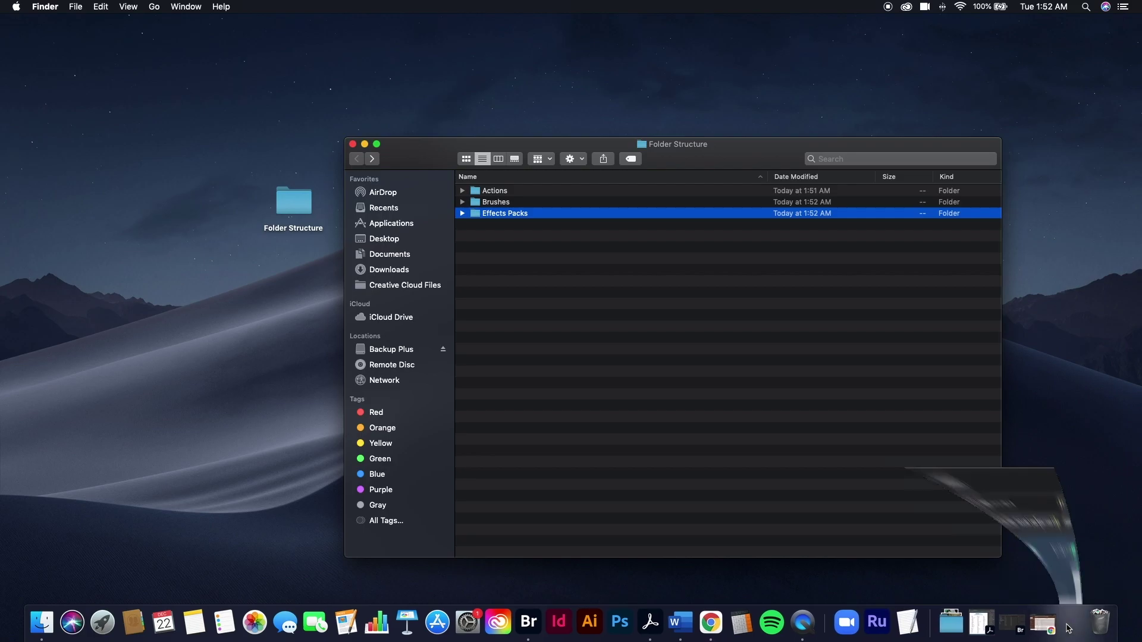
Browse the Design Cuts Add-ons > Effects Pack product grid in Chrome, then minimize Chrome.
{"action": "mouse_move", "coordinate": [265, 180]}
{"action": "left_click", "coordinate": [274, 278]}
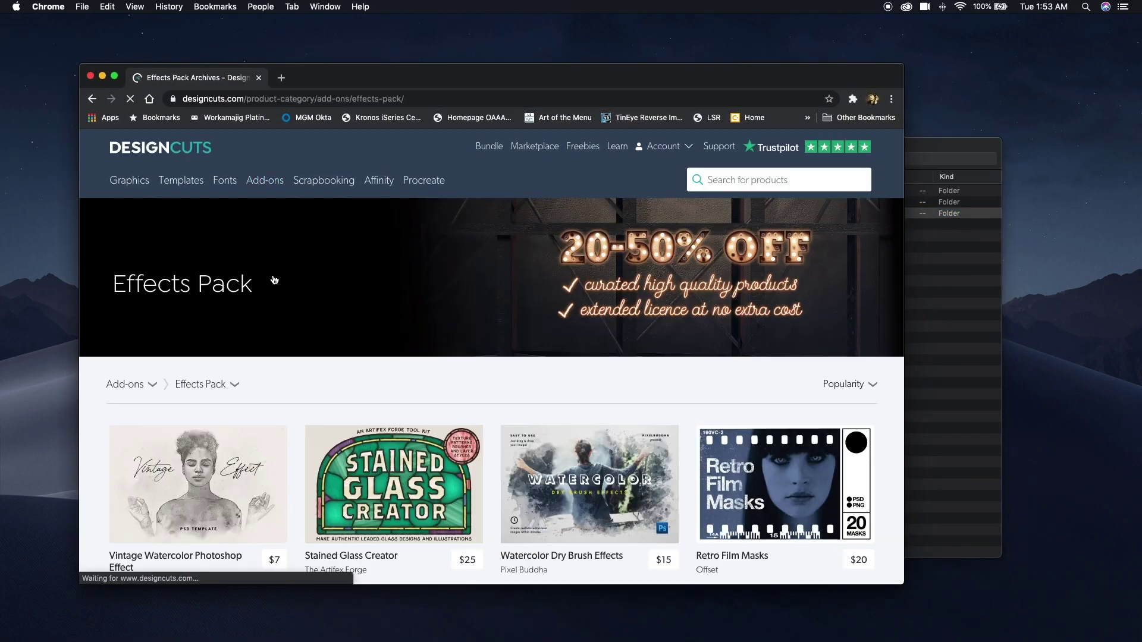
{"action": "scroll", "coordinate": [275, 280], "scroll_direction": "down", "scroll_amount": 5}
{"action": "scroll", "coordinate": [274, 280], "scroll_direction": "down", "scroll_amount": 3}
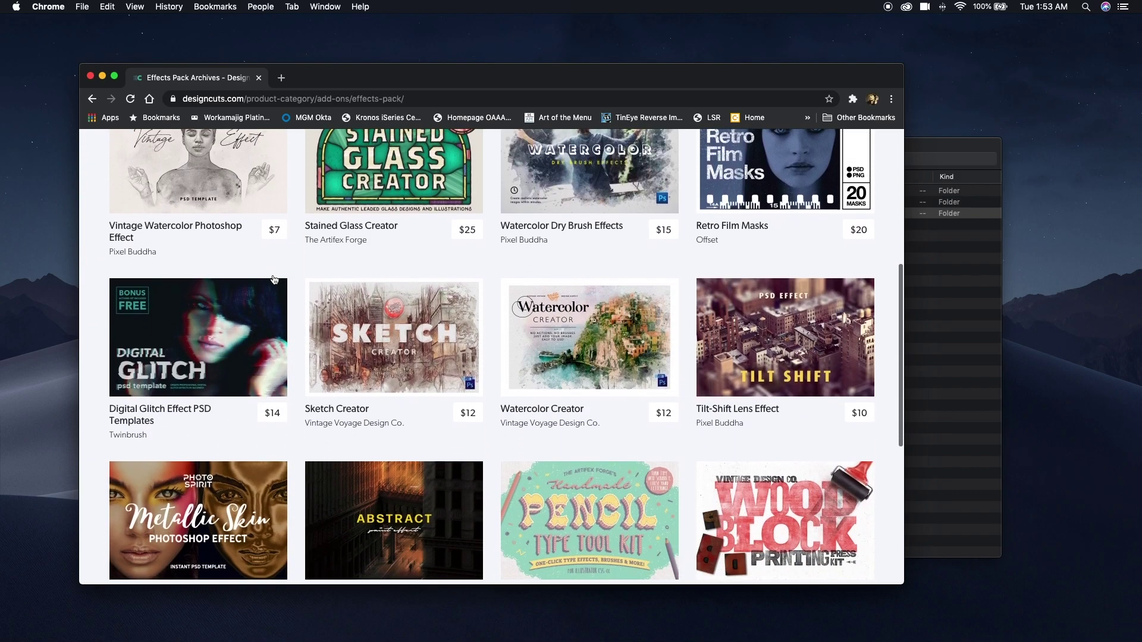
{"action": "scroll", "coordinate": [274, 279], "scroll_direction": "down", "scroll_amount": 1}
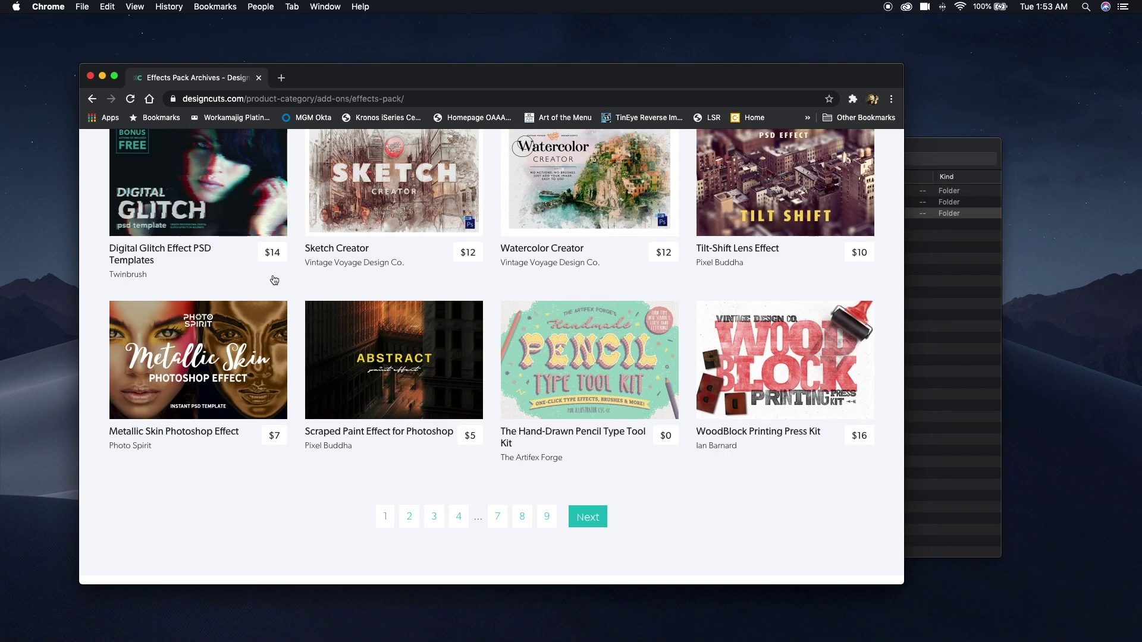
{"action": "left_click", "coordinate": [103, 77]}
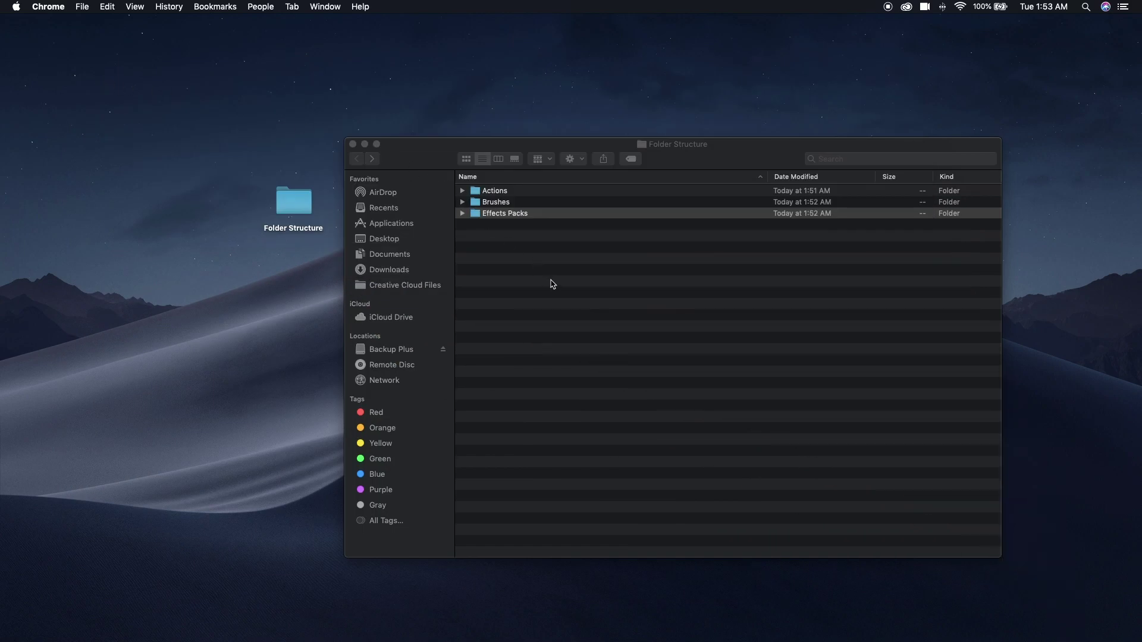
Create Illustrator and Photoshop subfolders inside Effects Packs.
{"action": "double_click", "coordinate": [476, 214]}
{"action": "key", "text": "super+shift+n"}
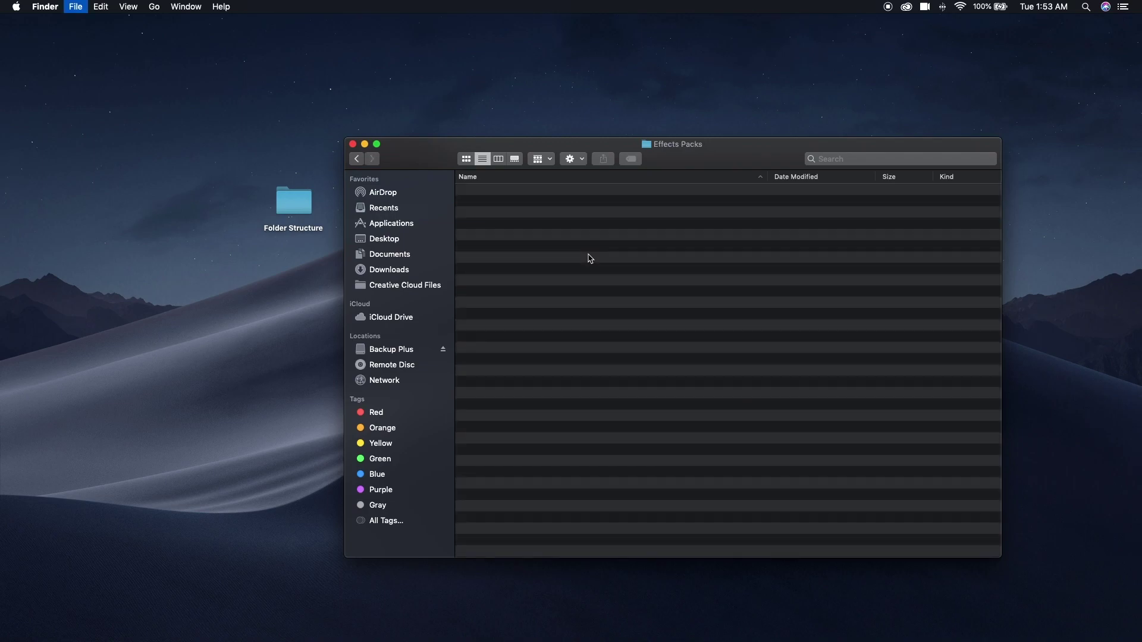
{"action": "type", "text": "Illustrator"}
{"action": "key", "text": "Return"}
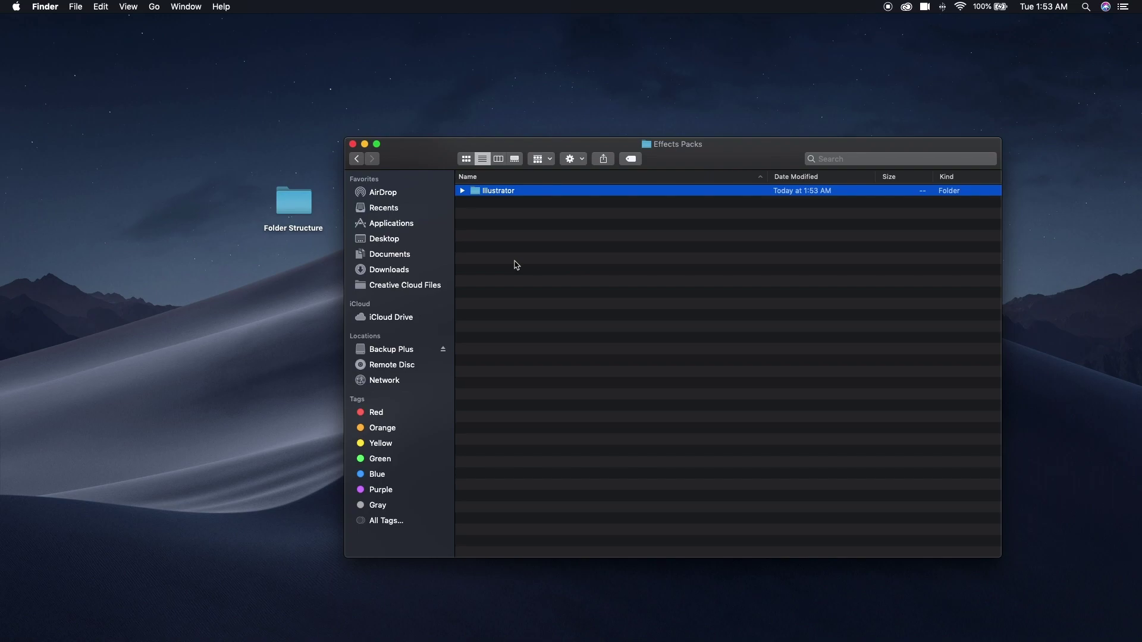
{"action": "key", "text": "super+shift+n"}
{"action": "type", "text": "Photosho"}
{"action": "key", "text": "BackSpace"}
{"action": "key", "text": "BackSpace"}
{"action": "key", "text": "BackSpace"}
{"action": "type", "text": "oshop"}
{"action": "key", "text": "Return"}
Copy the eight Actions subfolders, from Cartoon or Comic down.
{"action": "left_click", "coordinate": [357, 158]}
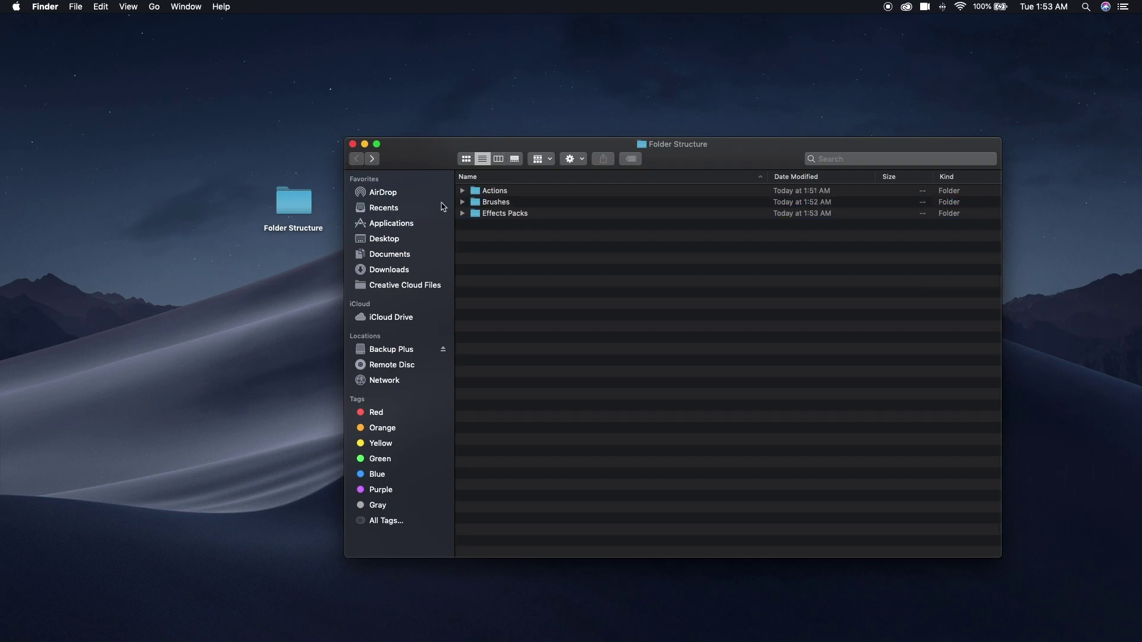
{"action": "left_click", "coordinate": [463, 192]}
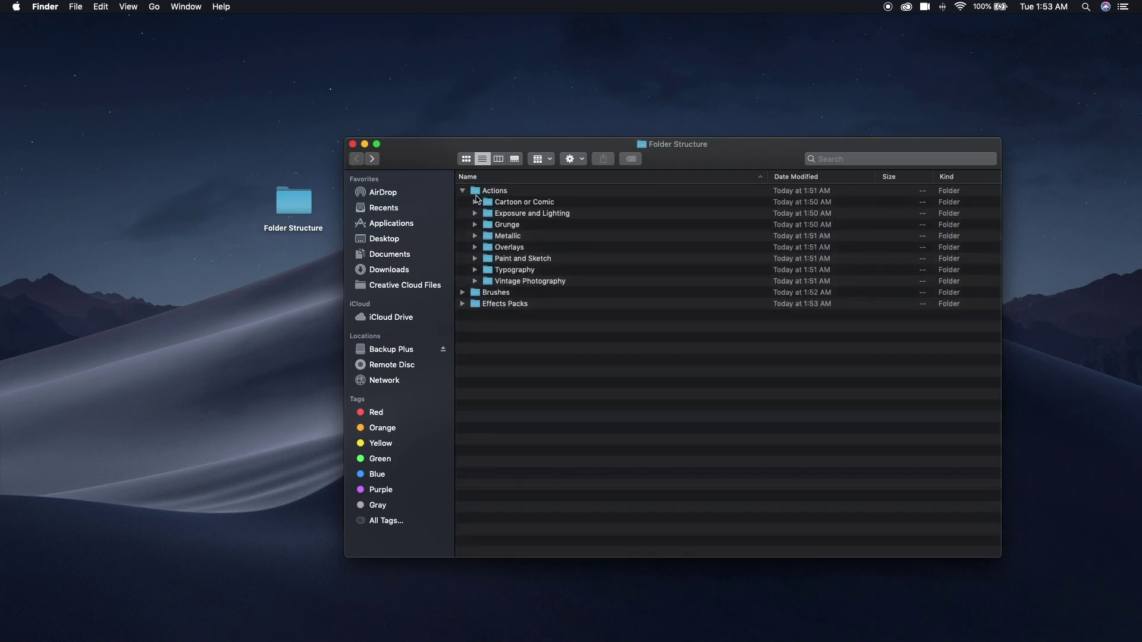
{"action": "left_click", "coordinate": [497, 202]}
{"action": "left_click", "coordinate": [515, 281], "text": "shift"}
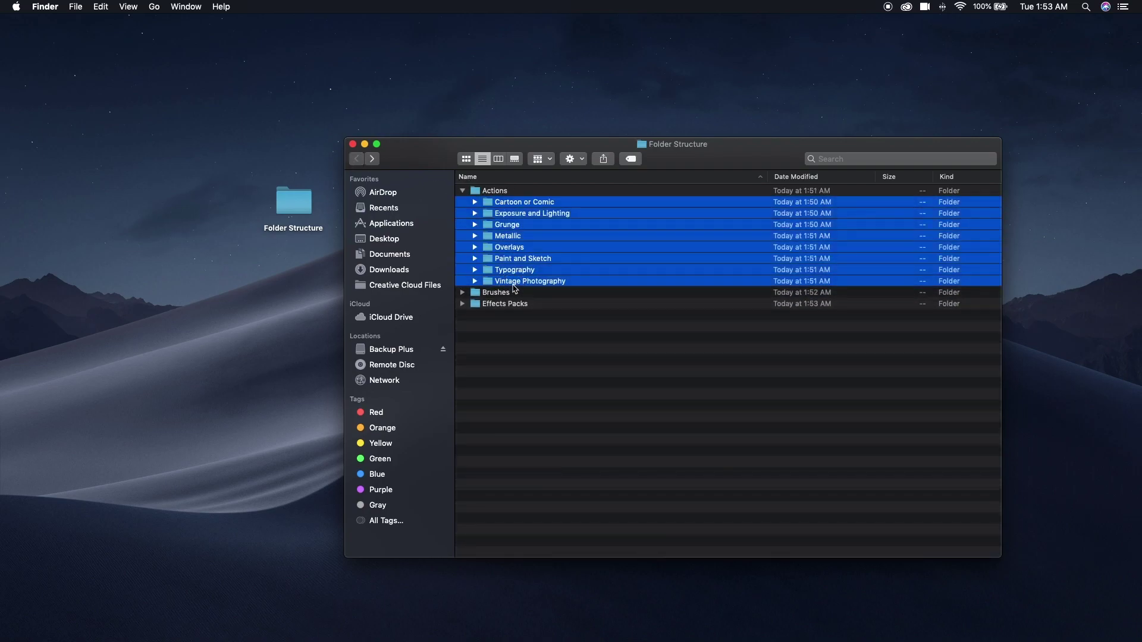
{"action": "left_click", "coordinate": [100, 7]}
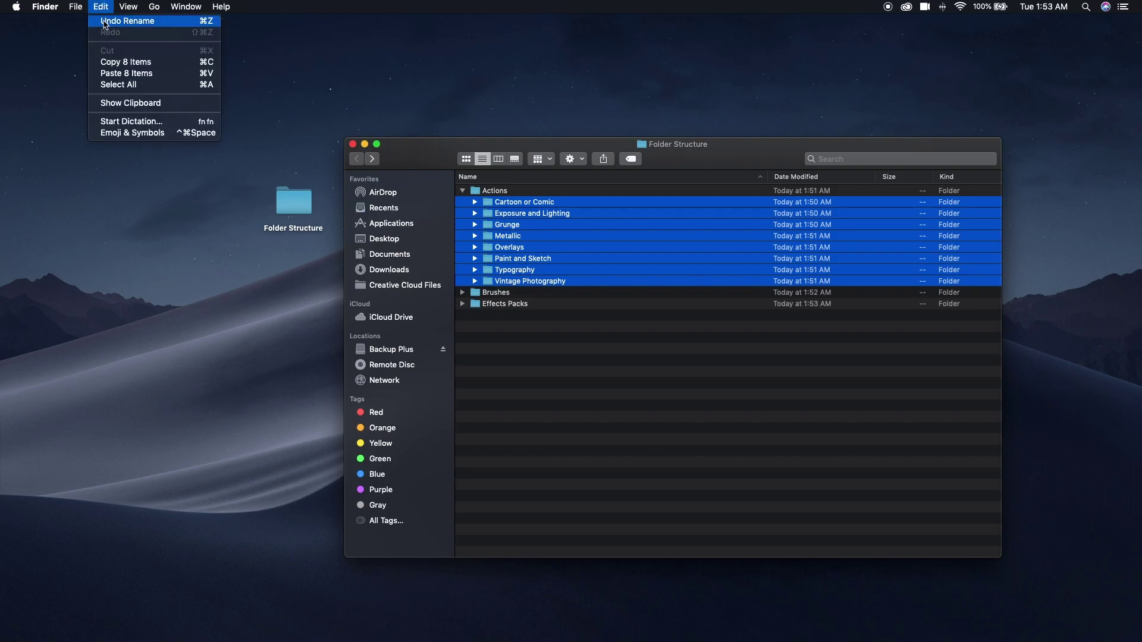
{"action": "left_click", "coordinate": [127, 63]}
Paste the eight copied folders into both Illustrator and Photoshop, then return to Folder Structure.
{"action": "left_click", "coordinate": [463, 192]}
{"action": "double_click", "coordinate": [475, 213]}
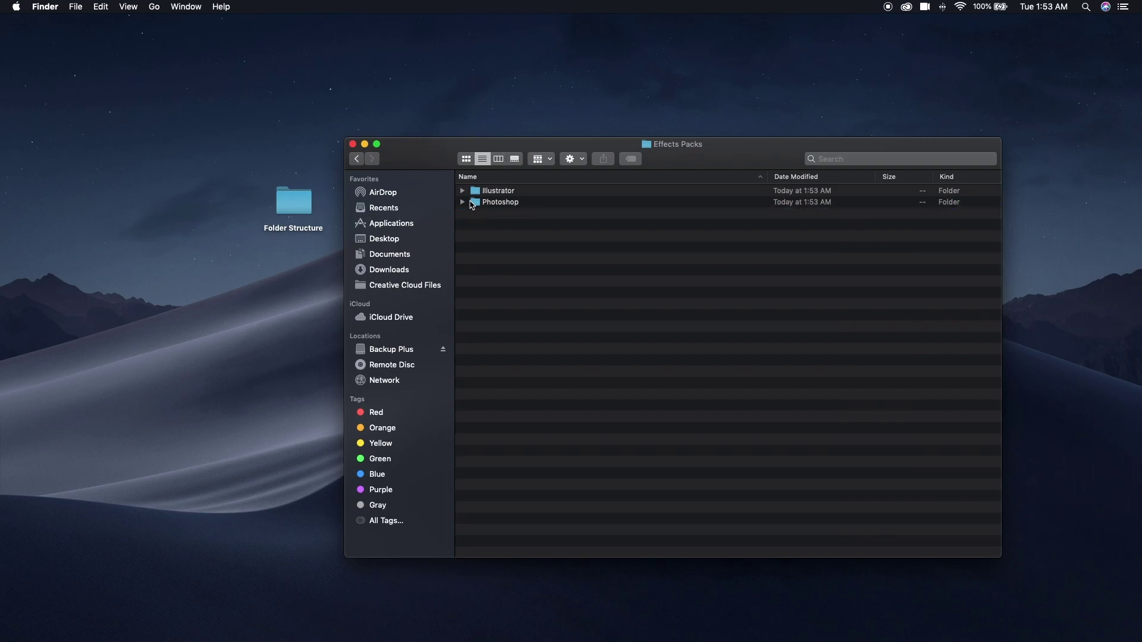
{"action": "double_click", "coordinate": [476, 191]}
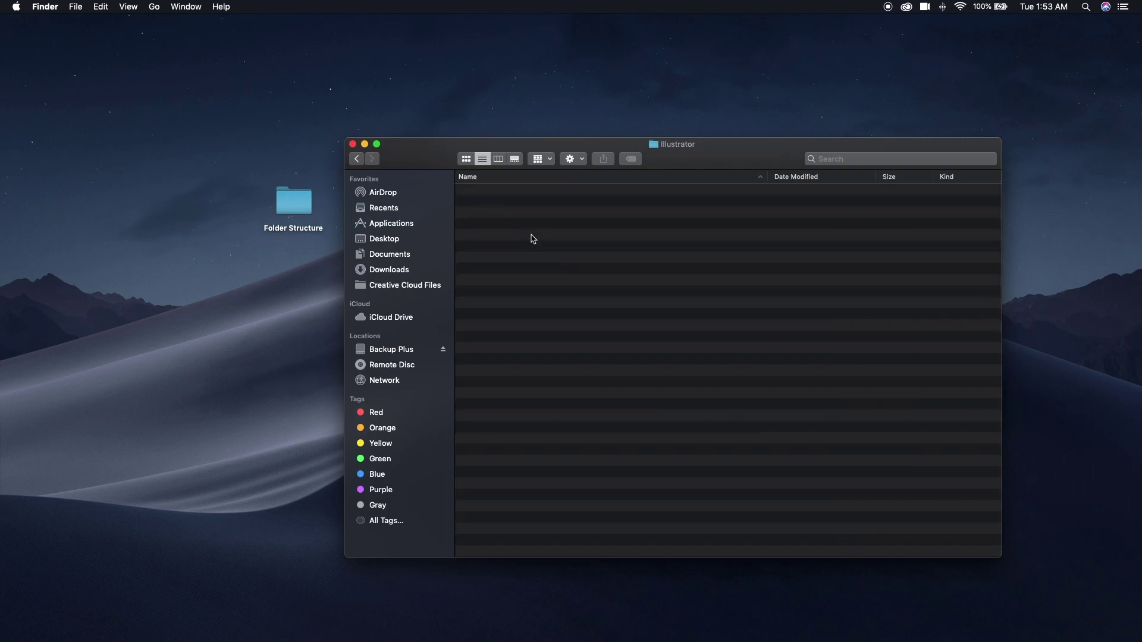
{"action": "left_click", "coordinate": [96, 7]}
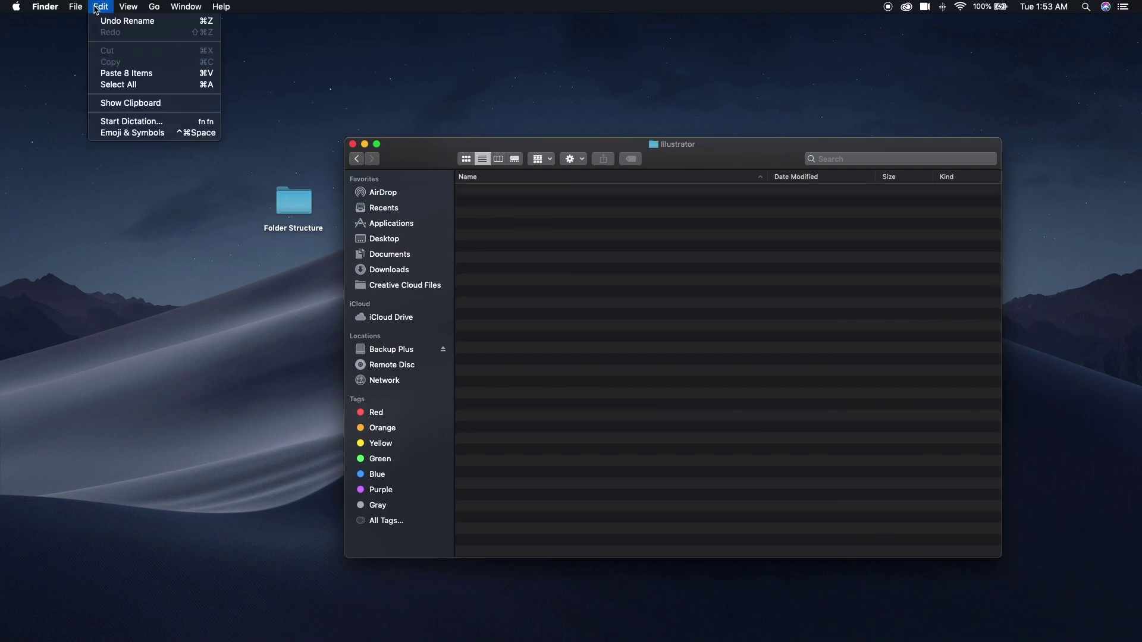
{"action": "left_click", "coordinate": [126, 73]}
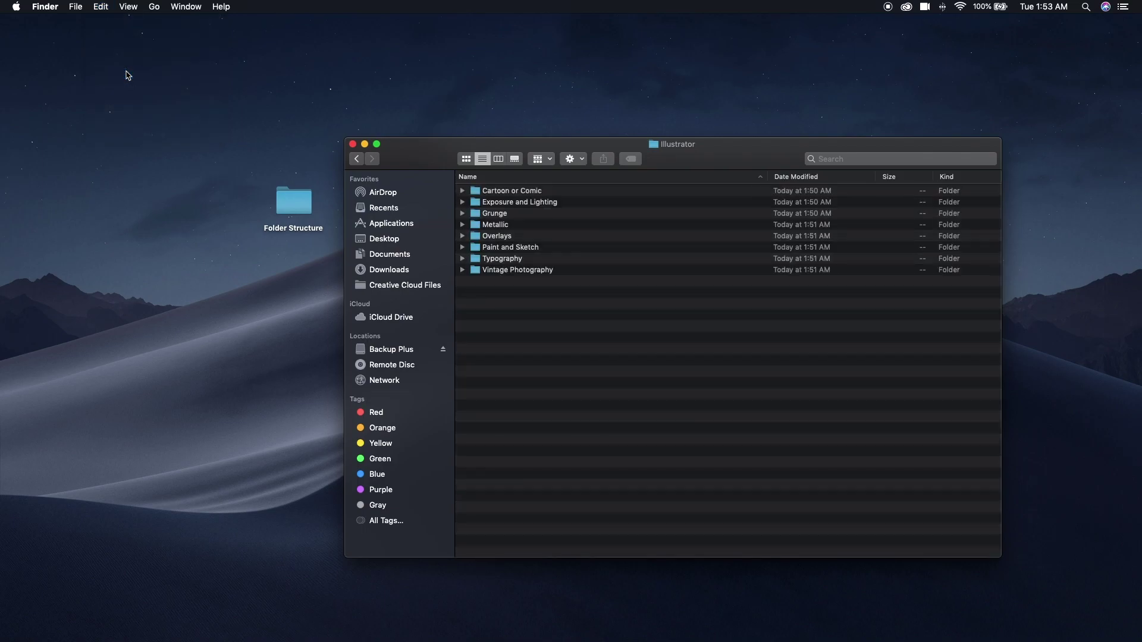
{"action": "left_click", "coordinate": [356, 159]}
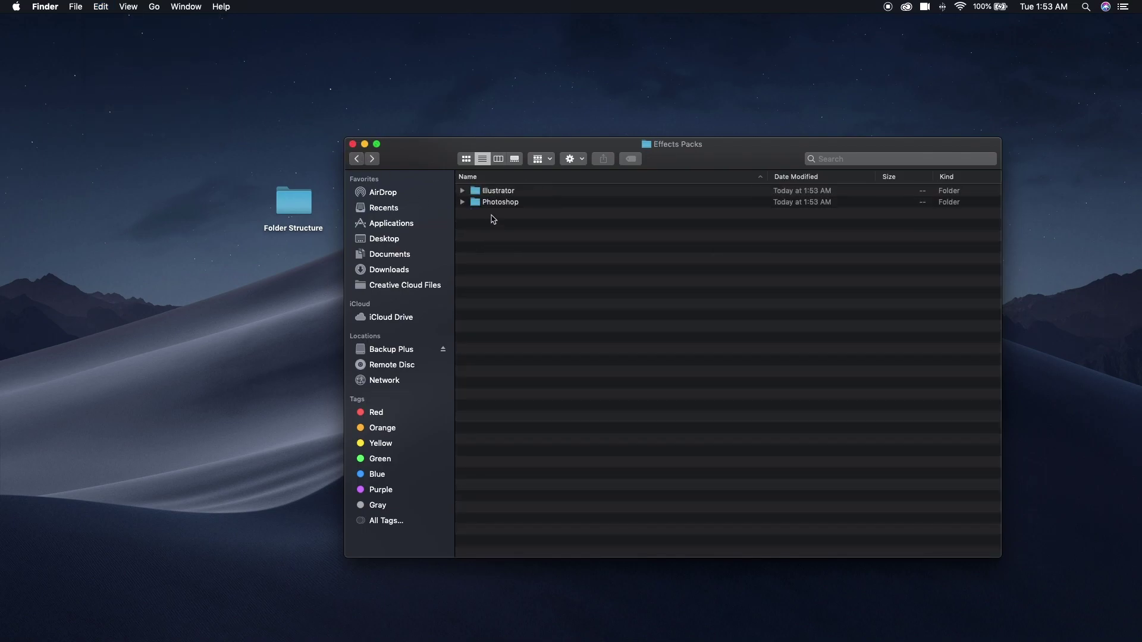
{"action": "double_click", "coordinate": [494, 205]}
{"action": "left_click", "coordinate": [99, 7]}
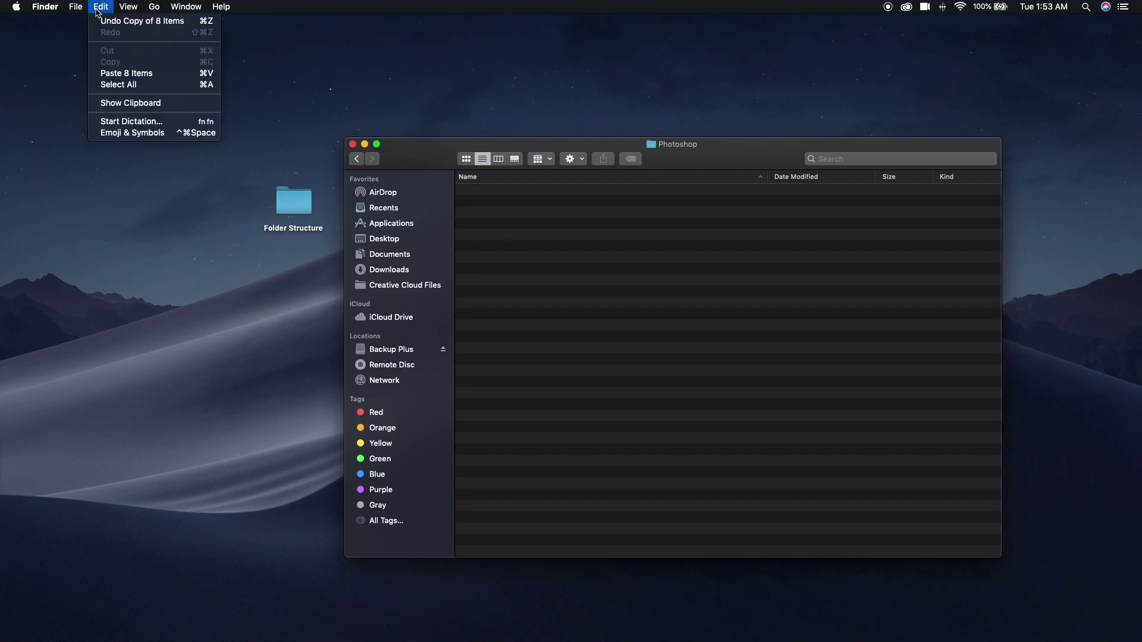
{"action": "left_click", "coordinate": [122, 74]}
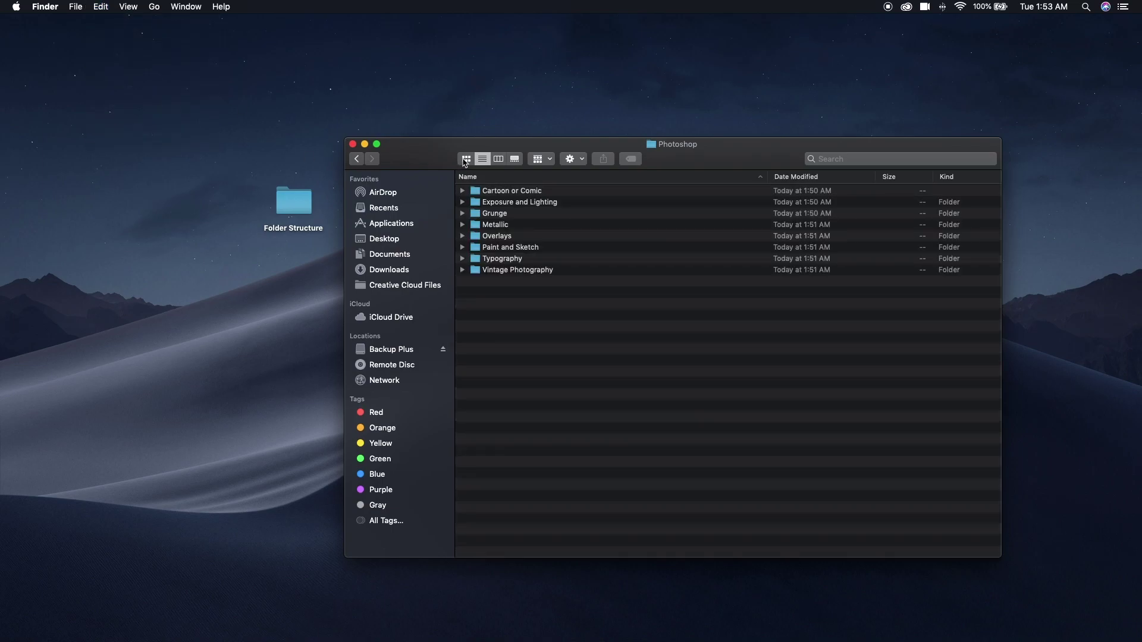
{"action": "left_click", "coordinate": [357, 158]}
{"action": "left_click", "coordinate": [357, 158]}
Create a Fonts folder containing a Personal Use Only subfolder.
{"action": "key", "text": "super+shift+n"}
{"action": "type", "text": "Fonts"}
{"action": "key", "text": "Return"}
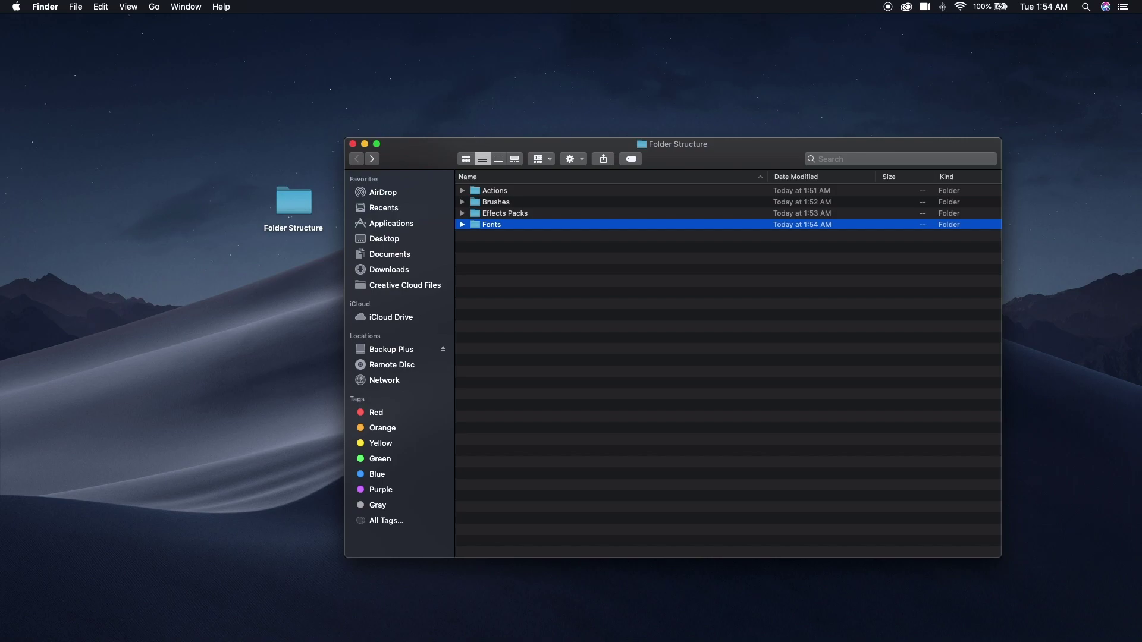
{"action": "double_click", "coordinate": [475, 225]}
{"action": "key", "text": "super+shift+n"}
{"action": "type", "text": "Personal Use Only"}
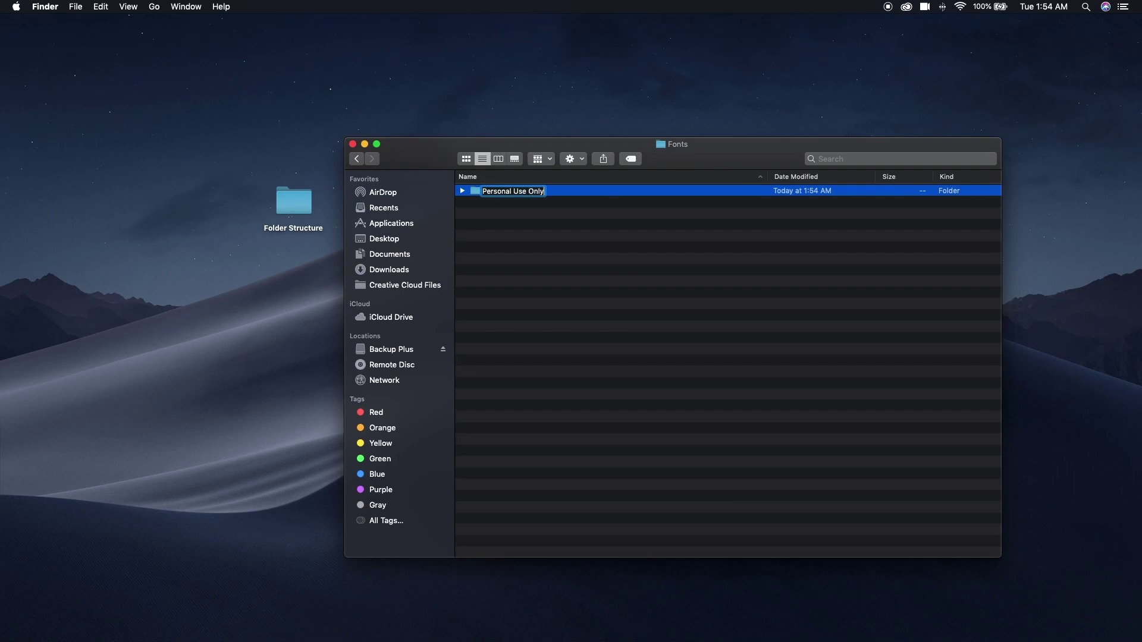
{"action": "key", "text": "Return"}
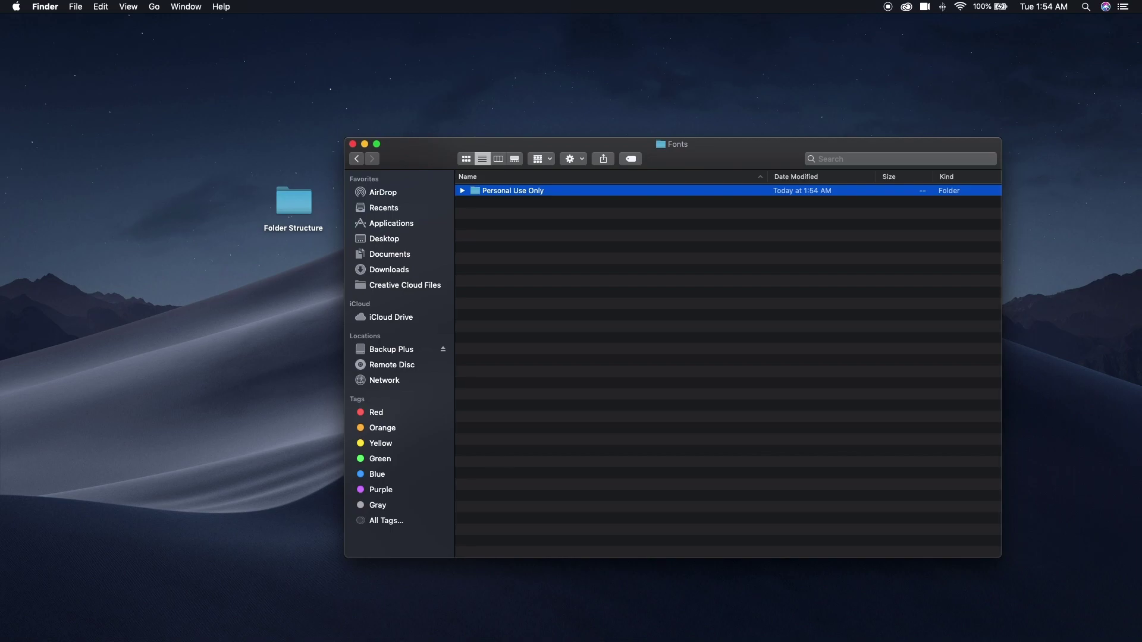
Inside Personal Use Only, create Display holding Modern and Vintage subfolders.
{"action": "key", "text": "super+Down"}
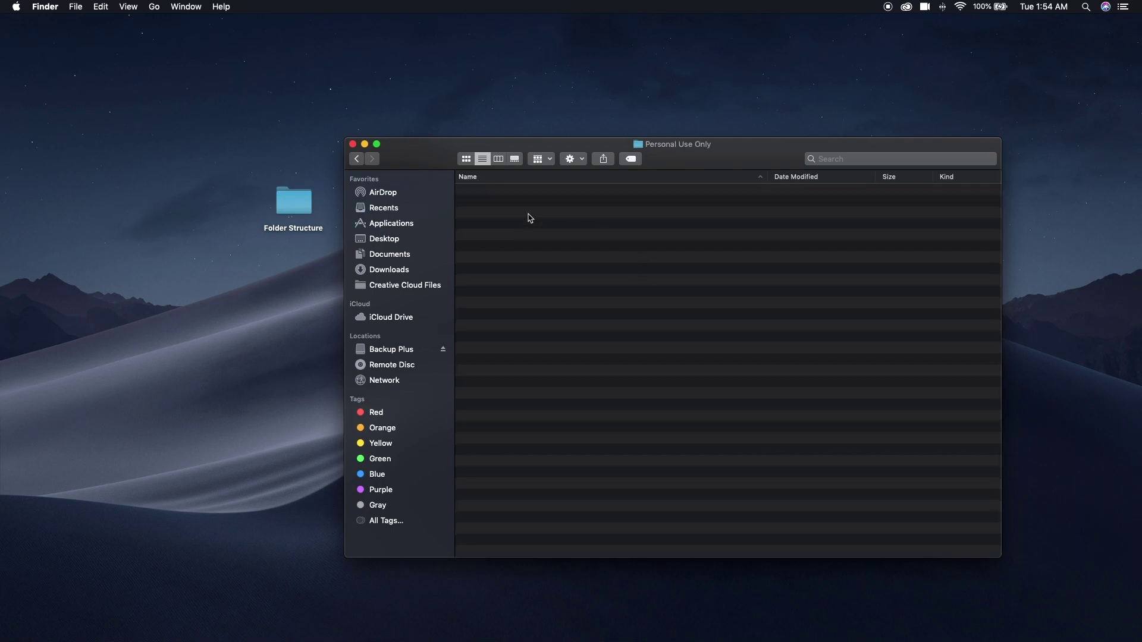
{"action": "key", "text": "super+shift+n"}
{"action": "type", "text": "Display"}
{"action": "key", "text": "Return"}
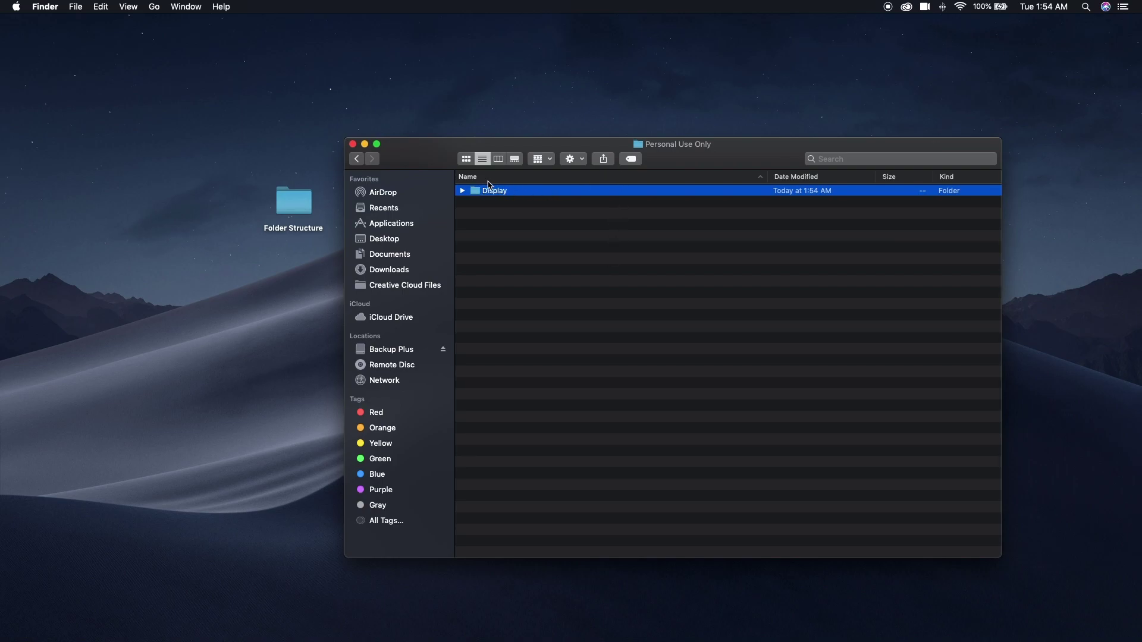
{"action": "double_click", "coordinate": [474, 191]}
{"action": "key", "text": "super+shift+n"}
{"action": "type", "text": "Modern"}
{"action": "key", "text": "Return"}
{"action": "key", "text": "super+shift+n"}
{"action": "type", "text": "intage"}
{"action": "key", "text": "Return"}
Add Sans Serif, Script and Serif folders beside Display in Personal Use Only.
{"action": "left_click", "coordinate": [356, 158]}
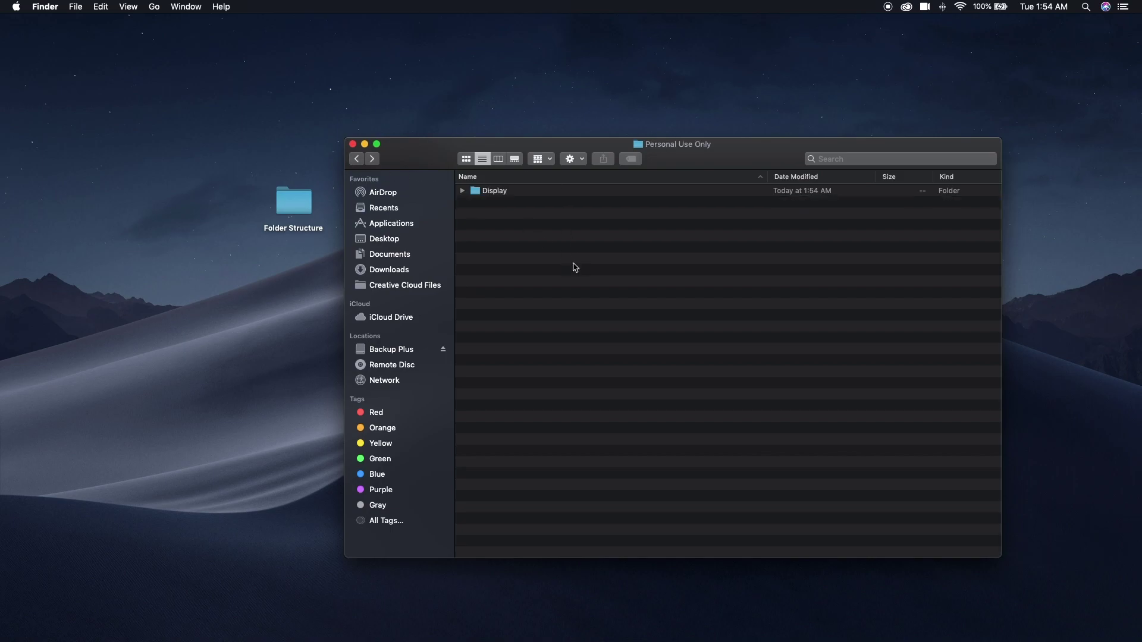
{"action": "key", "text": "super+shift+n"}
{"action": "type", "text": "Sans Serif"}
{"action": "key", "text": "Return"}
{"action": "key", "text": "super+shift+n"}
{"action": "type", "text": "Script"}
{"action": "key", "text": "Return"}
{"action": "key", "text": "super+shift+n"}
{"action": "type", "text": "Serif"}
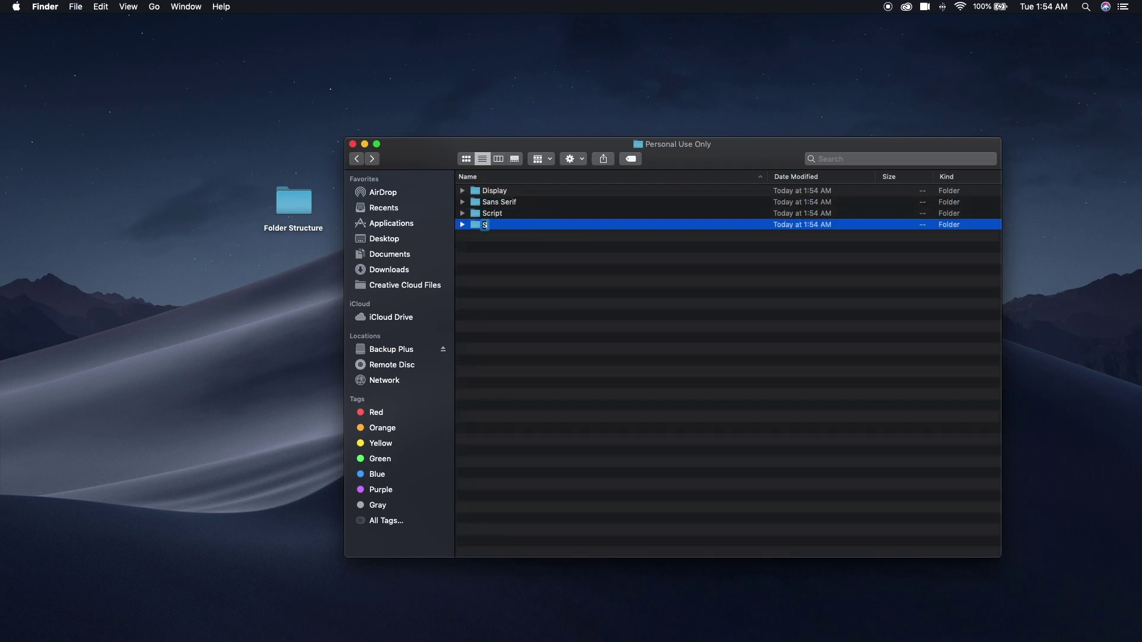
{"action": "key", "text": "Return"}
Copy the four font-style folders and return to Fonts.
{"action": "left_click", "coordinate": [487, 191], "text": "shift"}
{"action": "left_click", "coordinate": [101, 7]}
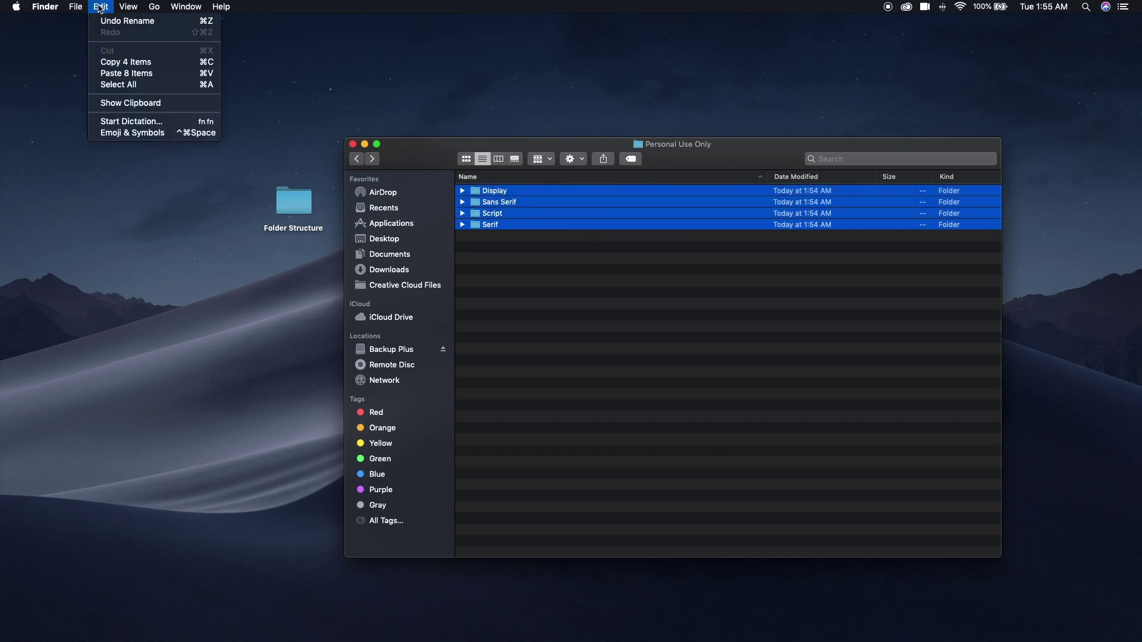
{"action": "left_click", "coordinate": [122, 63]}
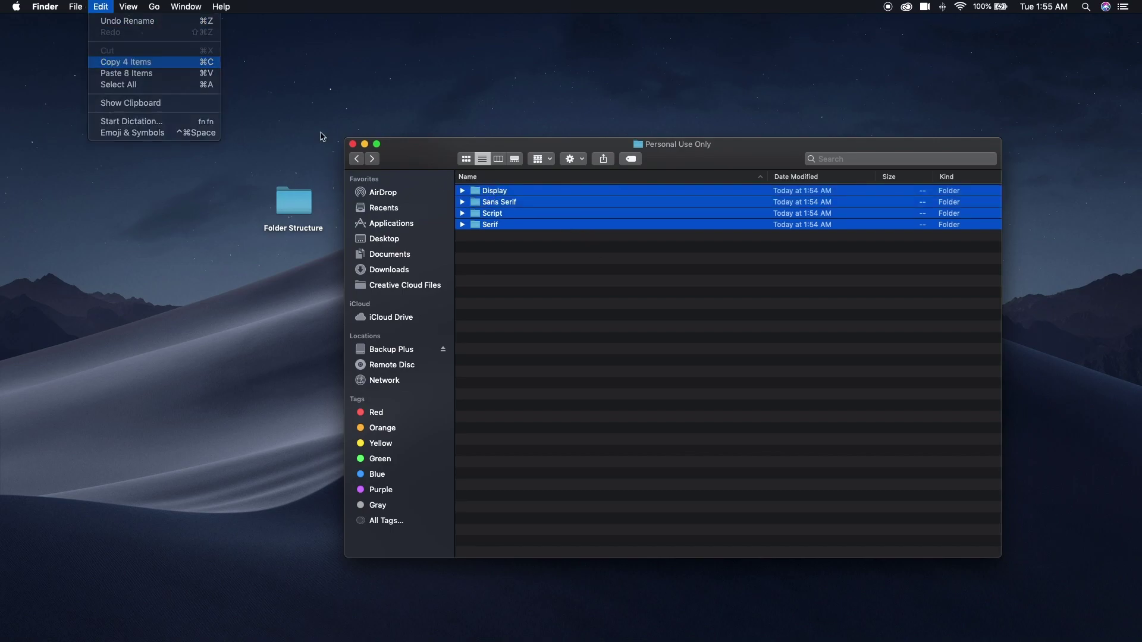
{"action": "left_click", "coordinate": [356, 159]}
{"action": "left_click", "coordinate": [575, 267]}
Create a Purchased_Commercial Use folder in Fonts and paste the four font-style folders into it.
{"action": "key", "text": "super+shift+n"}
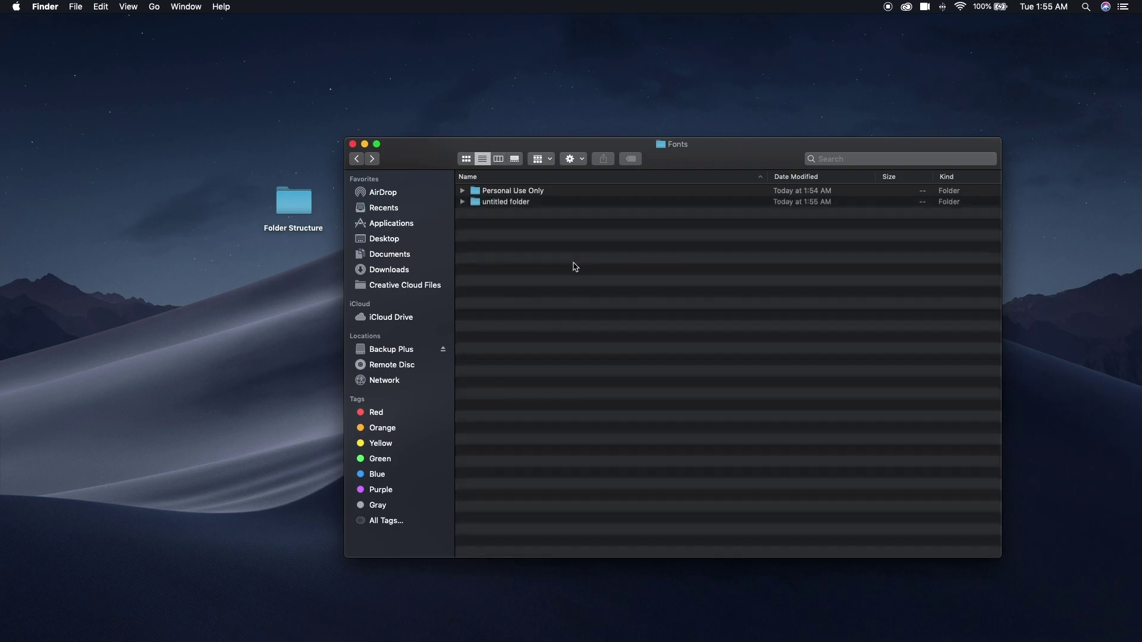
{"action": "type", "text": "Purchased_C"}
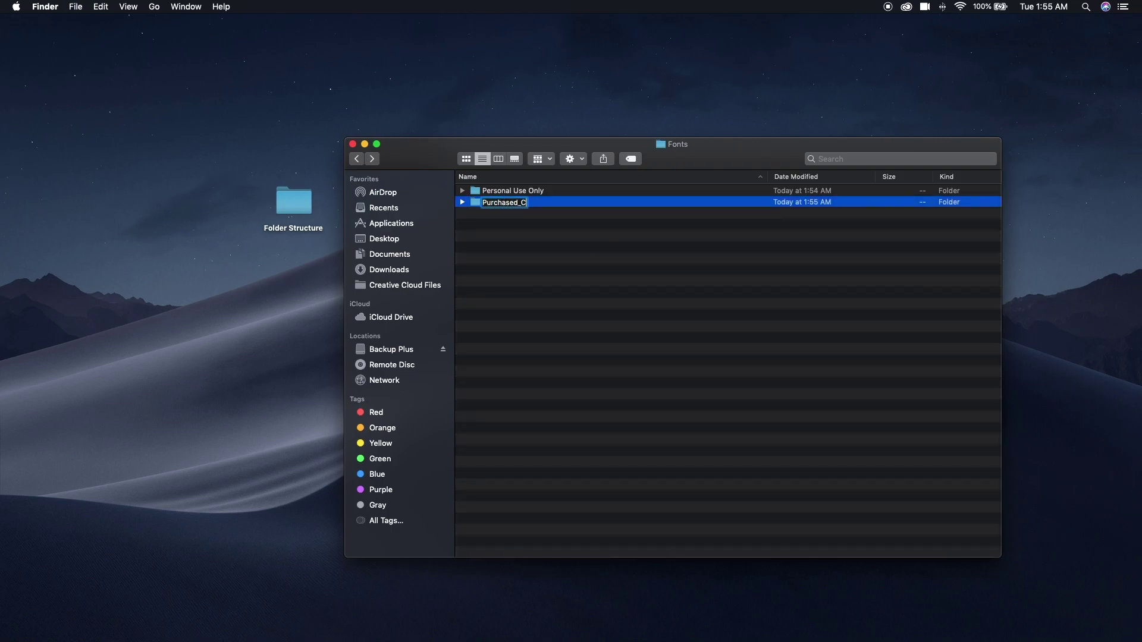
{"action": "type", "text": "ommercial Use"}
{"action": "key", "text": "Return"}
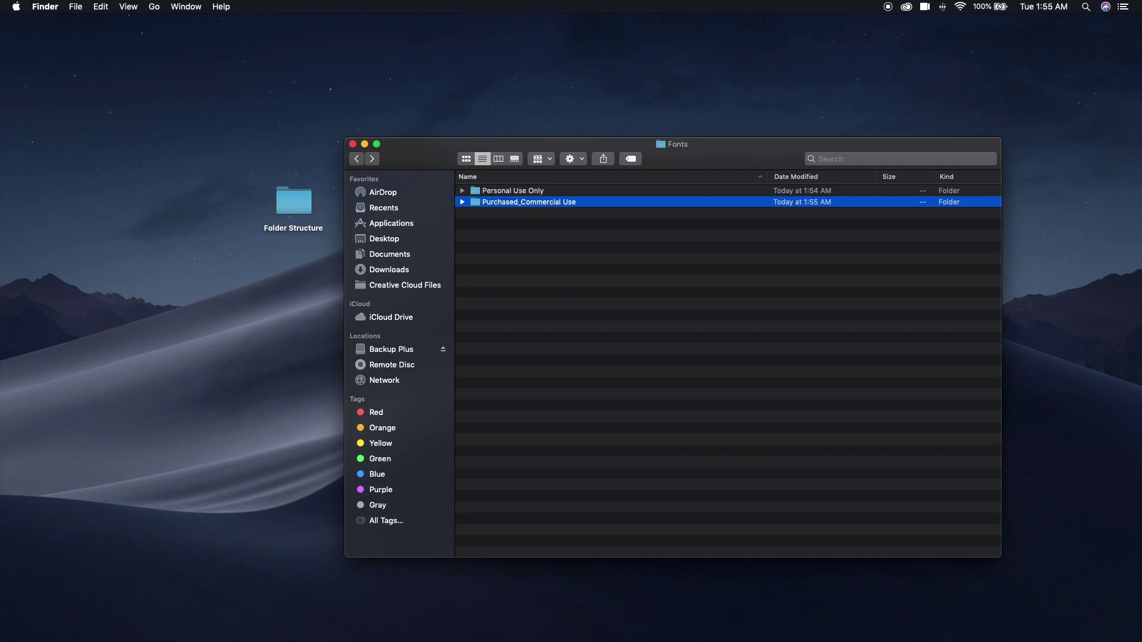
{"action": "double_click", "coordinate": [476, 202]}
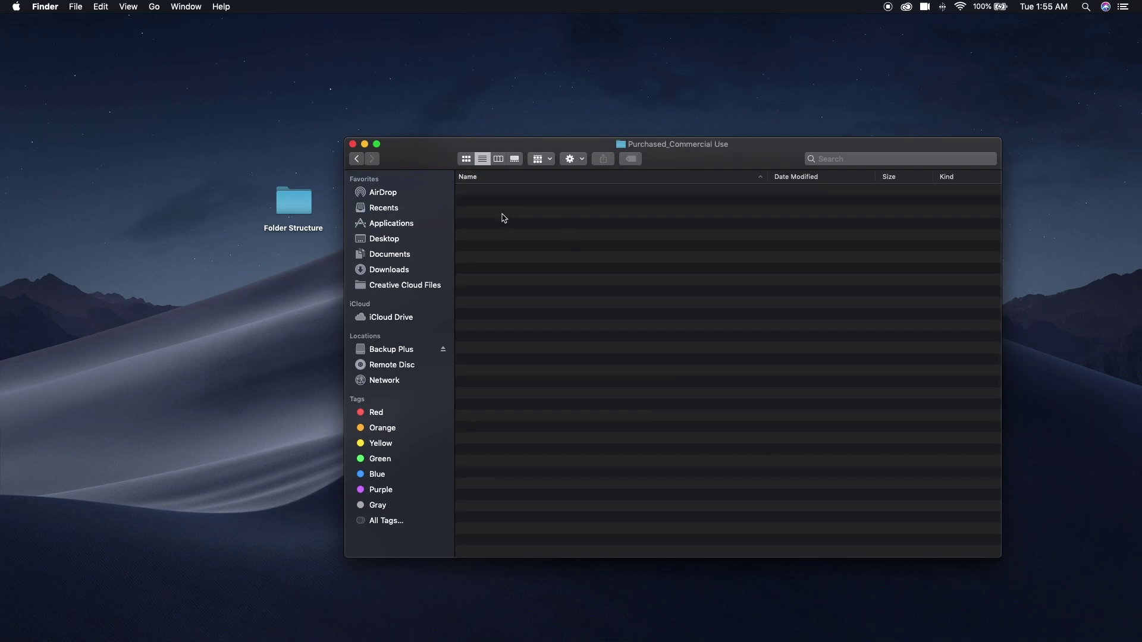
{"action": "left_click", "coordinate": [113, 6]}
{"action": "left_click", "coordinate": [138, 72]}
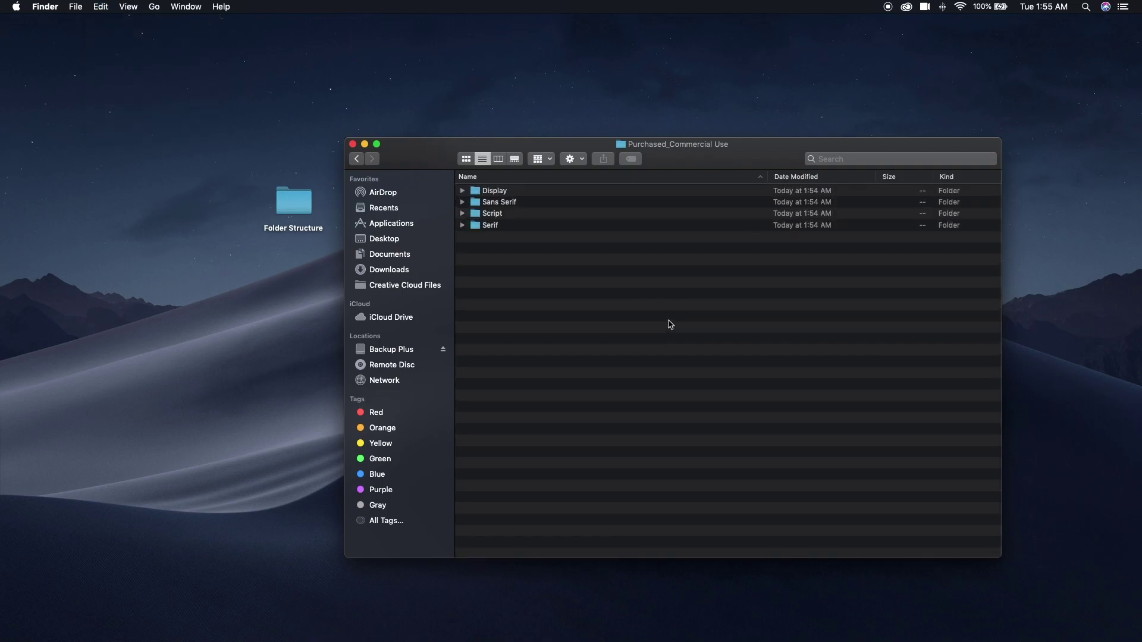
Add a _License Agreements folder there, then go back up to Folder Structure.
{"action": "key", "text": "super+shift+n"}
{"action": "key", "text": "BackSpace"}
{"action": "type", "text": "_License "}
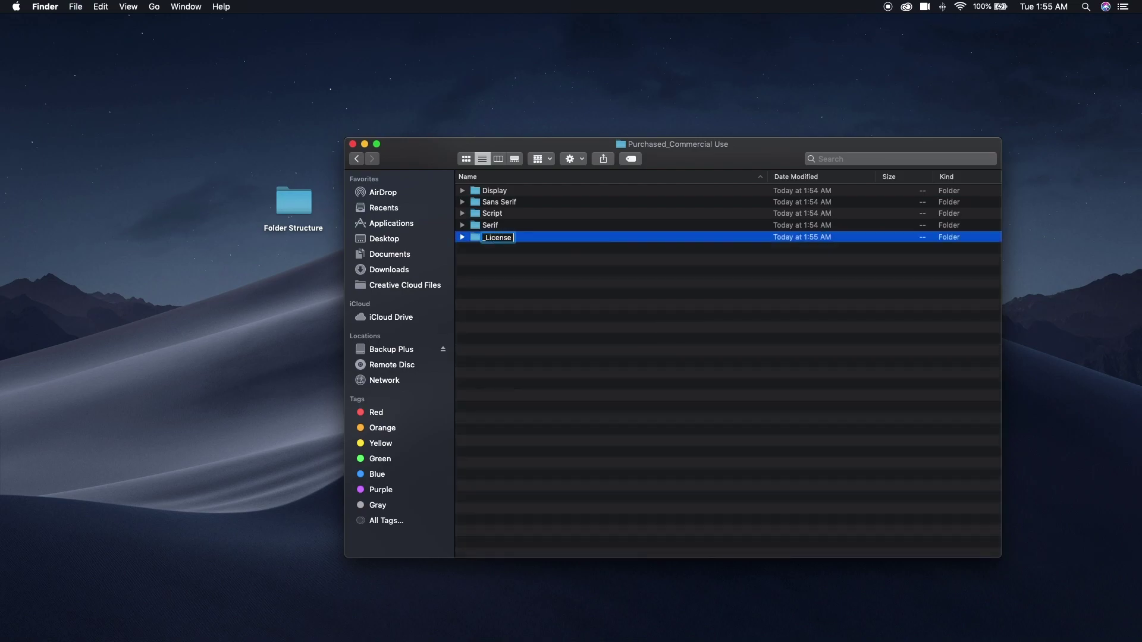
{"action": "type", "text": "Agreements"}
{"action": "key", "text": "Return"}
{"action": "left_click", "coordinate": [356, 160]}
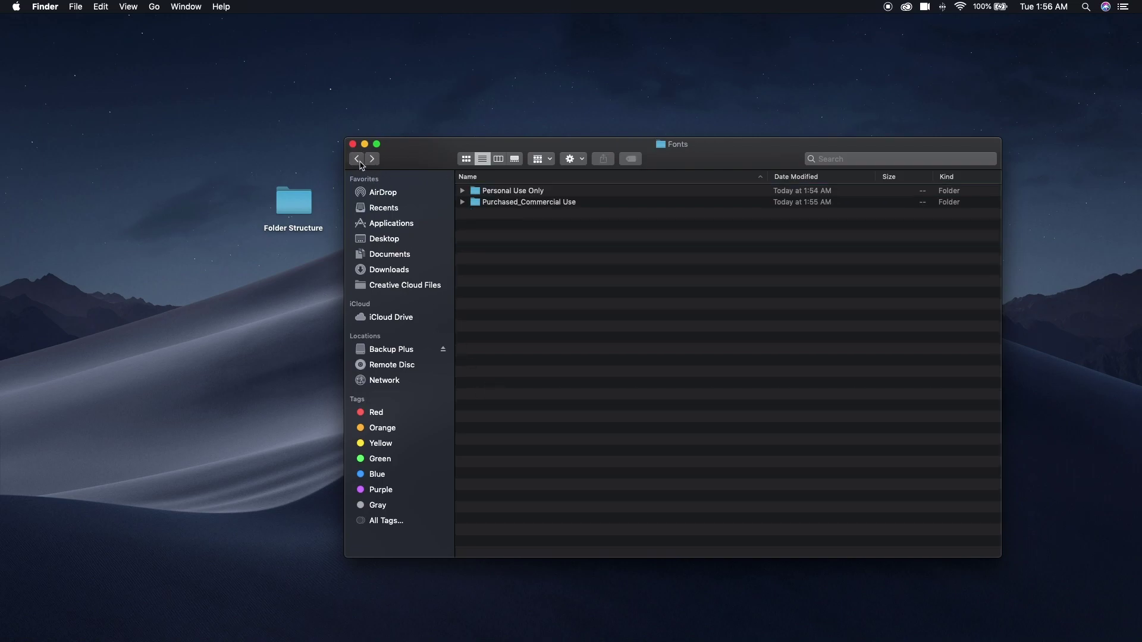
{"action": "left_click", "coordinate": [357, 159]}
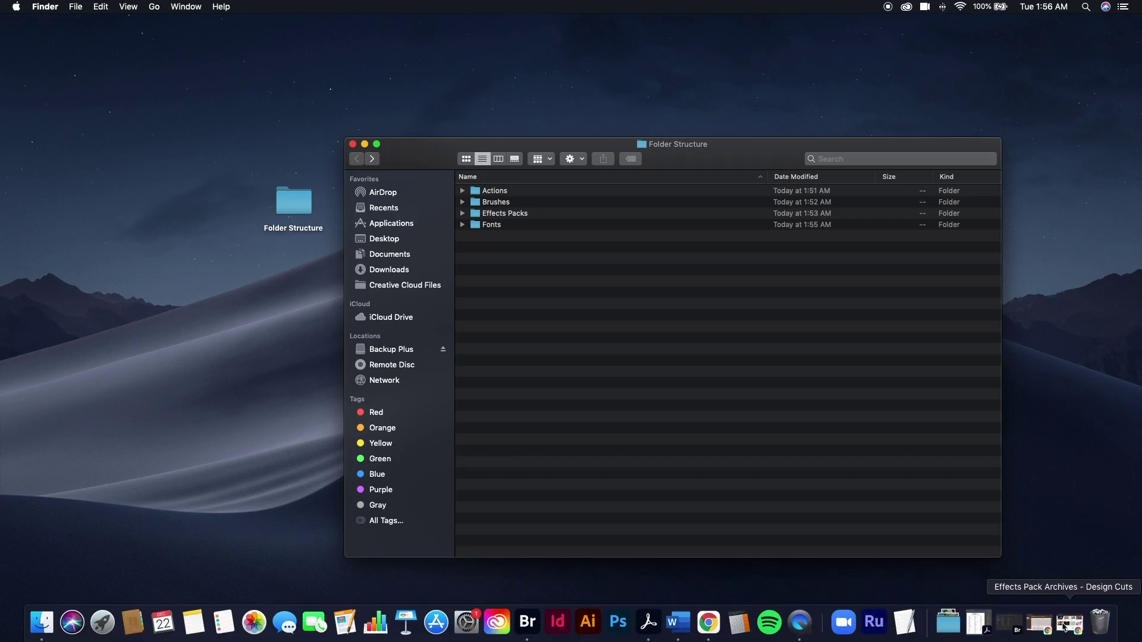
{"action": "left_click", "coordinate": [1062, 627]}
{"action": "scroll", "coordinate": [345, 232], "scroll_direction": "up", "scroll_amount": 3}
{"action": "scroll", "coordinate": [345, 232], "scroll_direction": "up", "scroll_amount": 5}
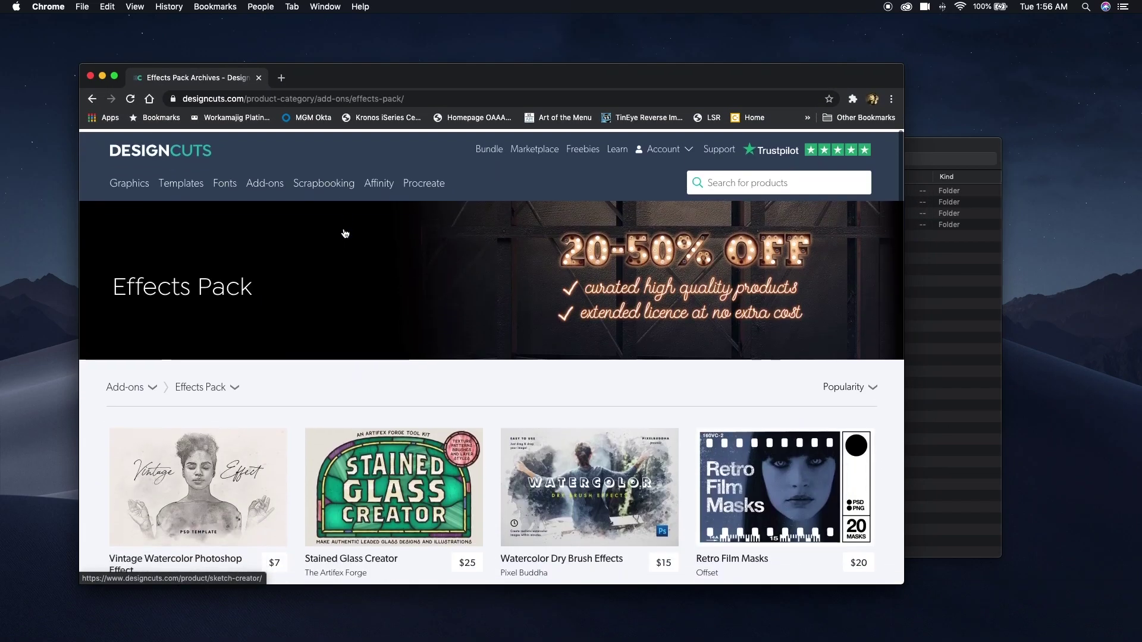
{"action": "mouse_move", "coordinate": [119, 177]}
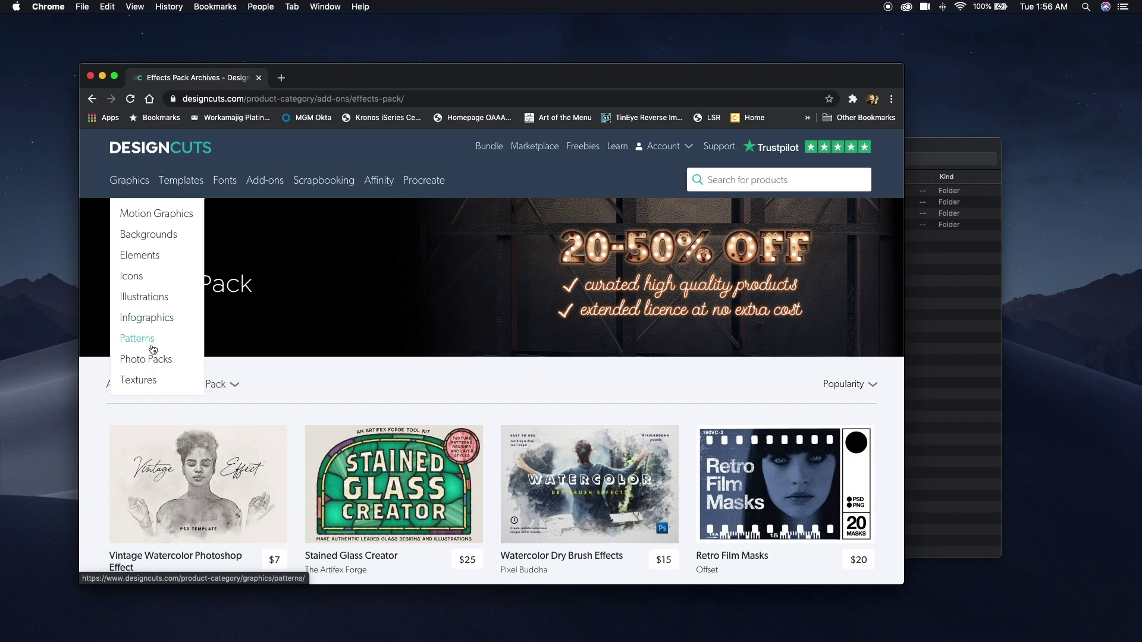
{"action": "left_click", "coordinate": [152, 381]}
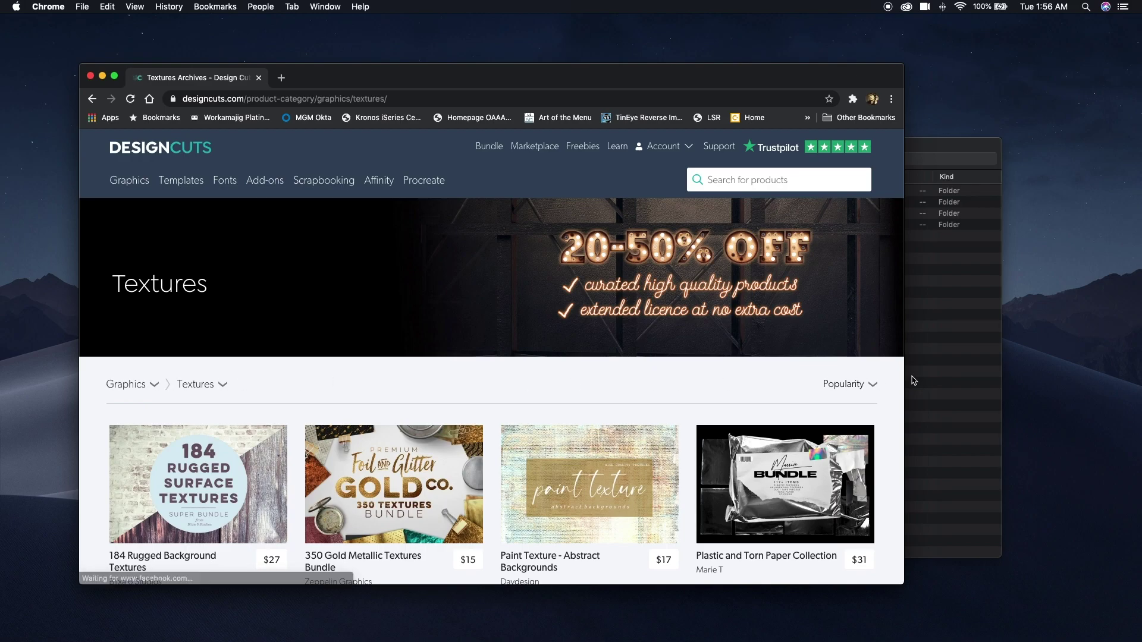
{"action": "left_click", "coordinate": [103, 75]}
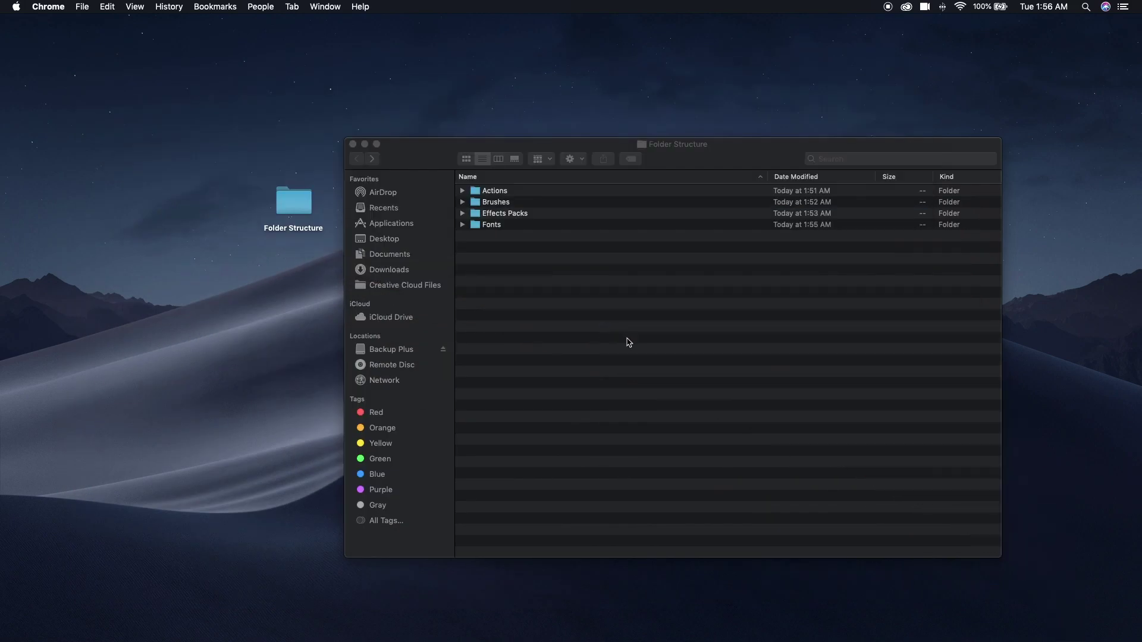
Create a Textures and Patterns folder in Folder Structure and open it.
{"action": "key", "text": "shift+super+n"}
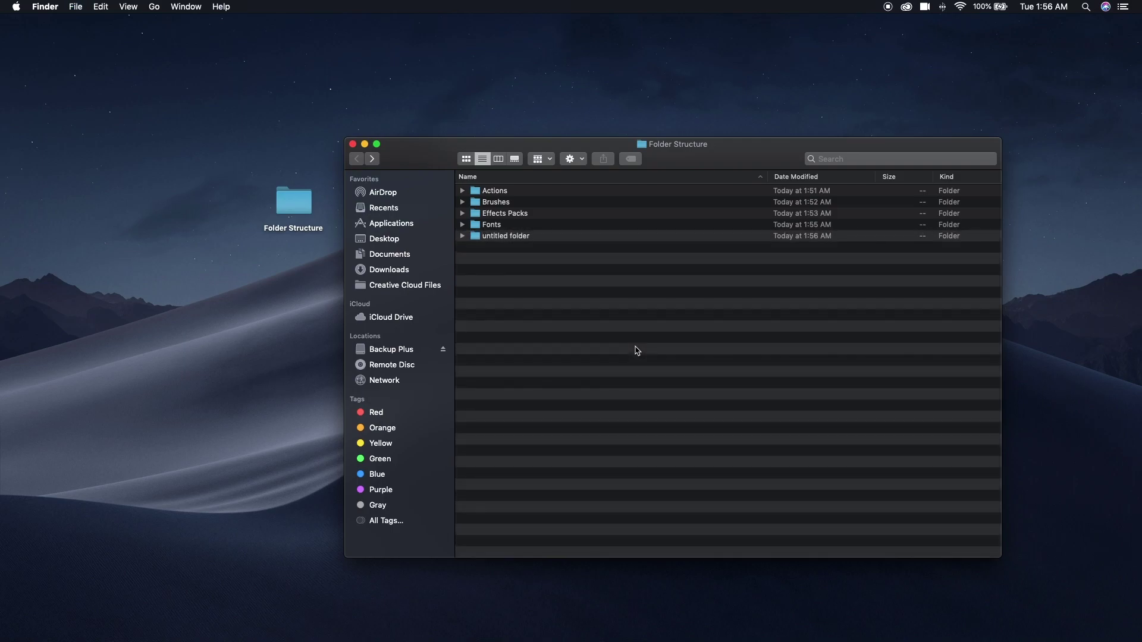
{"action": "type", "text": "Te"}
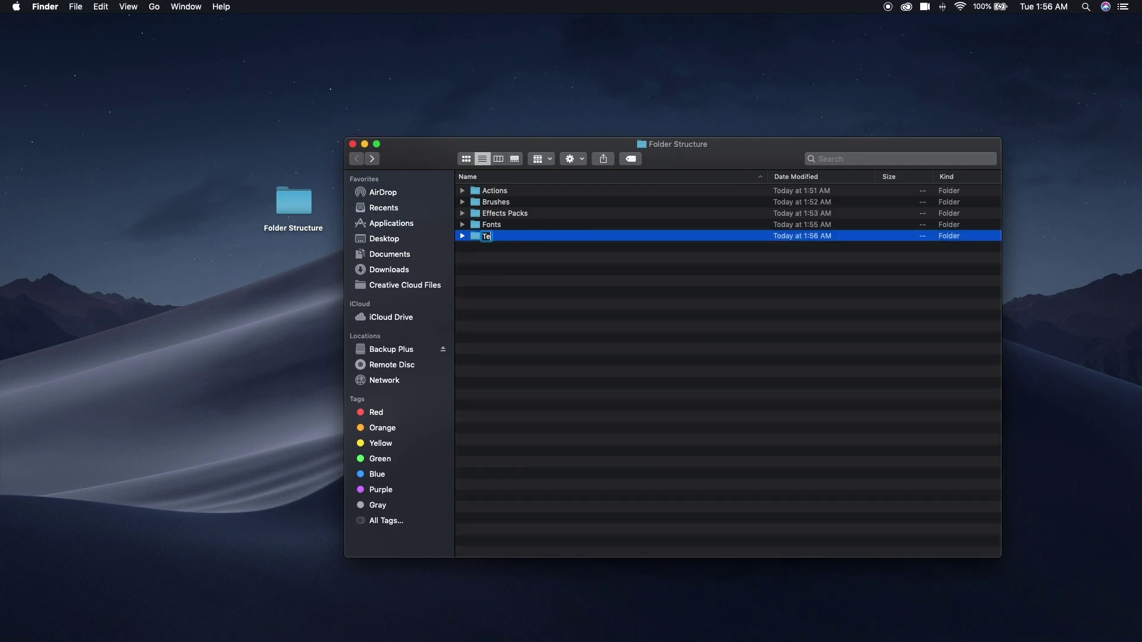
{"action": "type", "text": "xtures and Pattern"}
{"action": "key", "text": "Return"}
{"action": "double_click", "coordinate": [473, 237]}
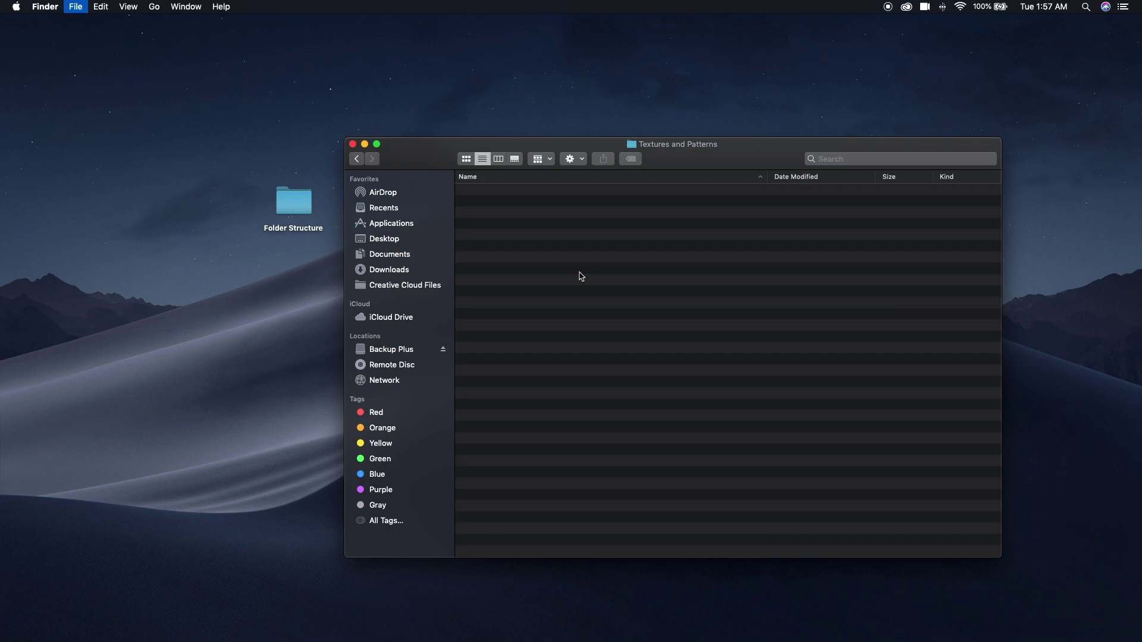
Create Abstract, Geometric and Grunge subfolders.
{"action": "key", "text": "super+shift+n"}
{"action": "type", "text": "Abstract"}
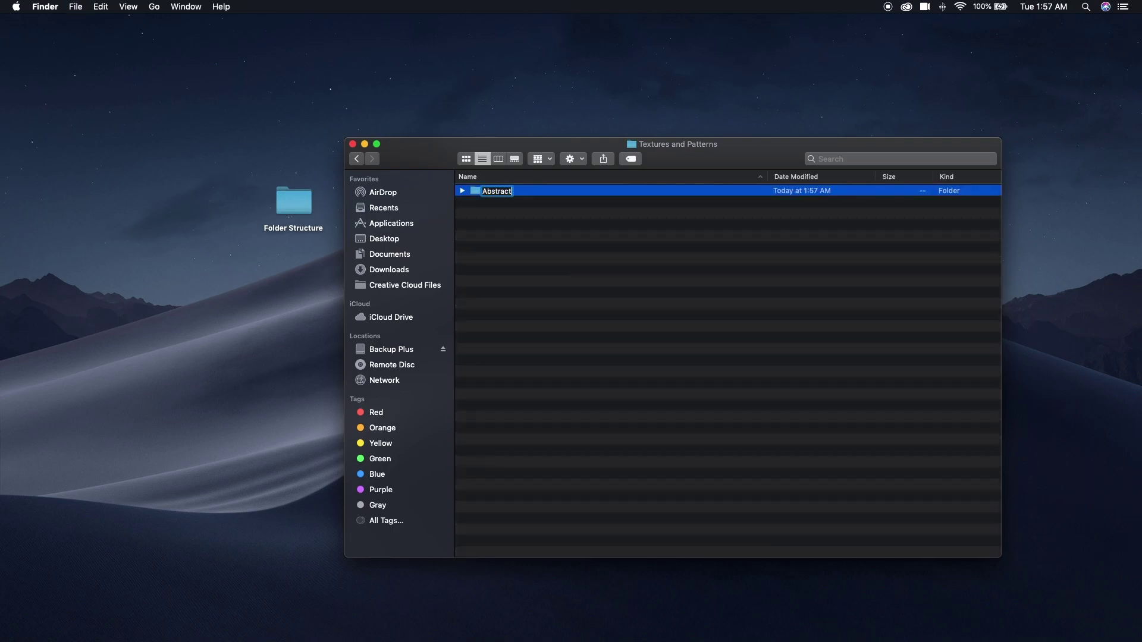
{"action": "key", "text": "Return"}
{"action": "key", "text": "super+shift+n"}
{"action": "type", "text": "Geometric"}
{"action": "key", "text": "Return"}
{"action": "key", "text": "super+shift+n"}
{"action": "type", "text": "Grunge"}
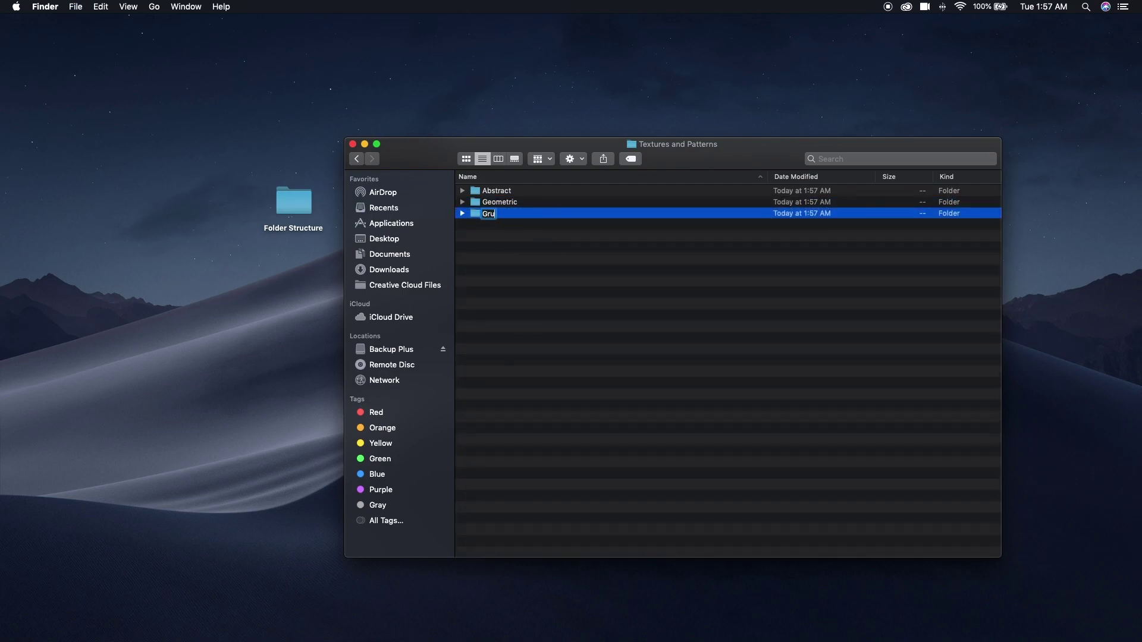
{"action": "key", "text": "Return"}
Create Hand Drawn, Holiday and Material subfolders.
{"action": "key", "text": "super+shift+n"}
{"action": "type", "text": "Hand Drawn"}
{"action": "key", "text": "Return"}
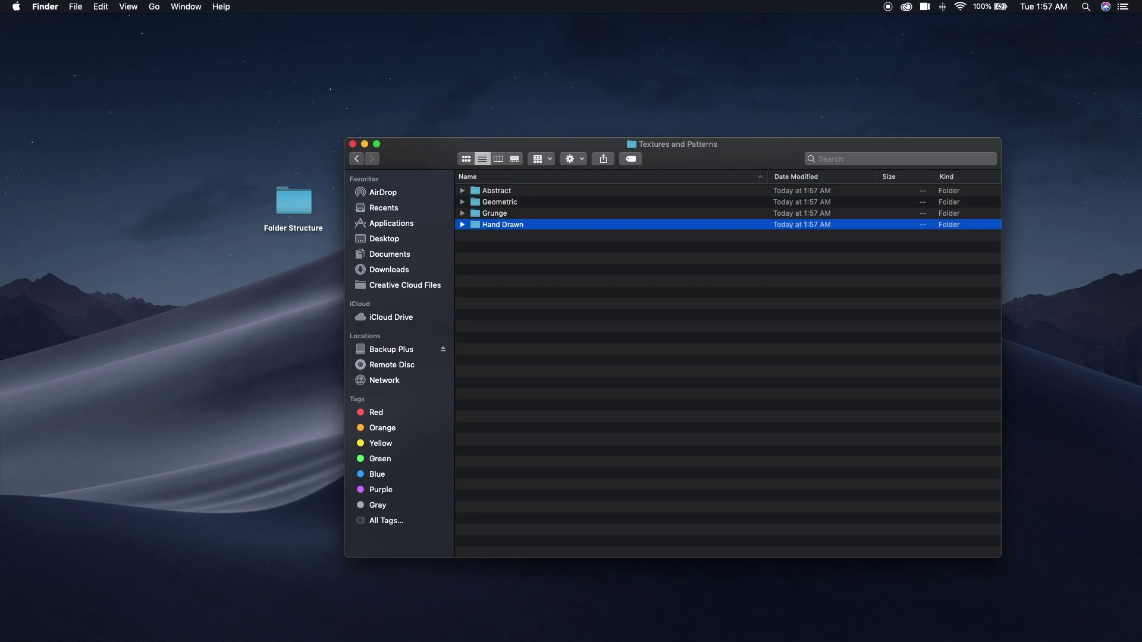
{"action": "key", "text": "super+shift+n"}
{"action": "type", "text": "Holiday"}
{"action": "key", "text": "Return"}
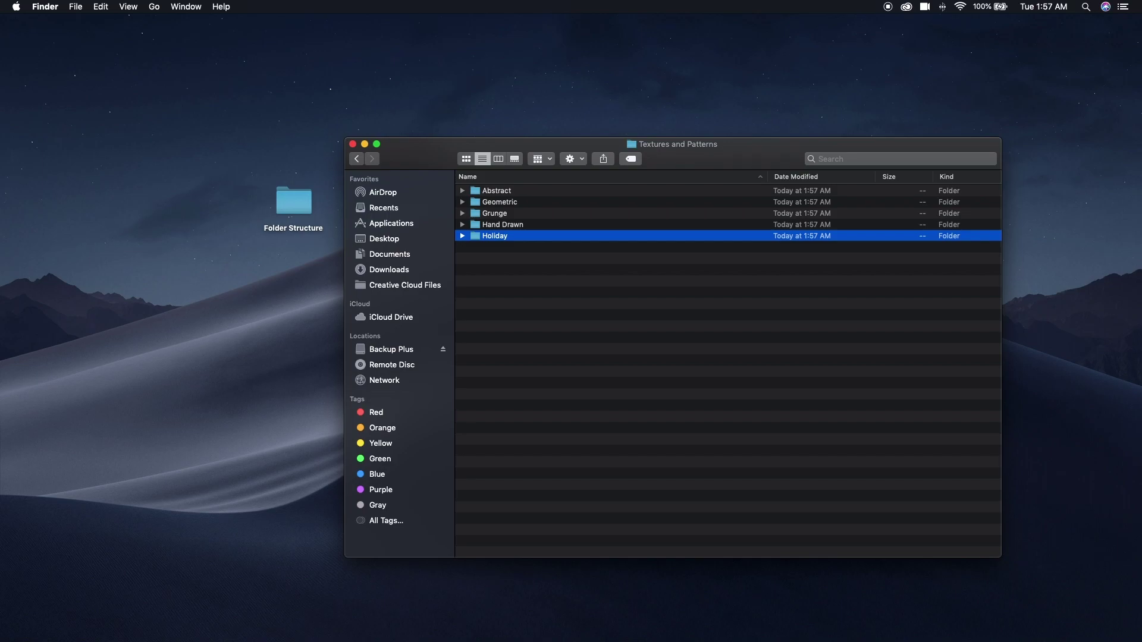
{"action": "key", "text": "super+shift+n"}
{"action": "type", "text": "Material"}
{"action": "key", "text": "Return"}
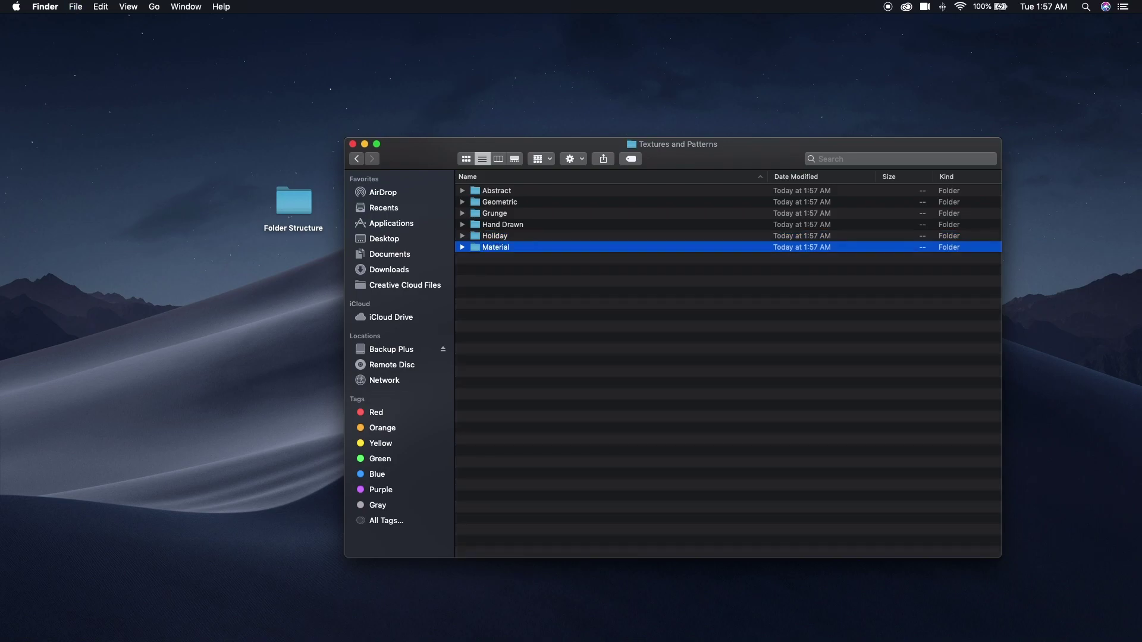
Inside Material, create Fabric, Mineral and Paper subfolders.
{"action": "double_click", "coordinate": [479, 251]}
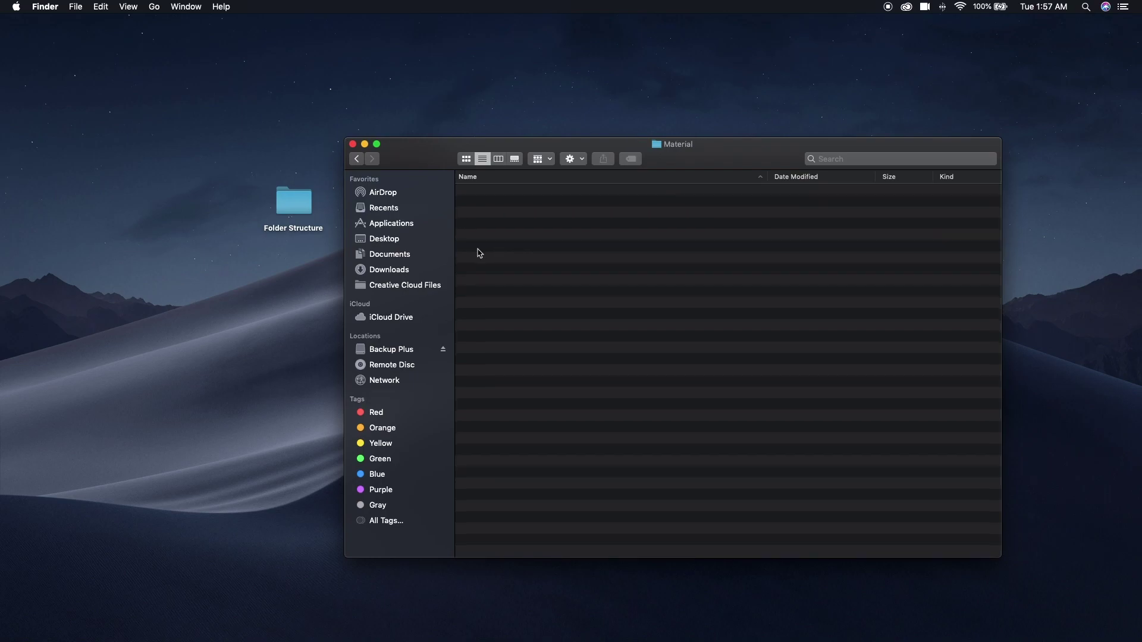
{"action": "key", "text": "super+shift+n"}
{"action": "type", "text": "Fab"}
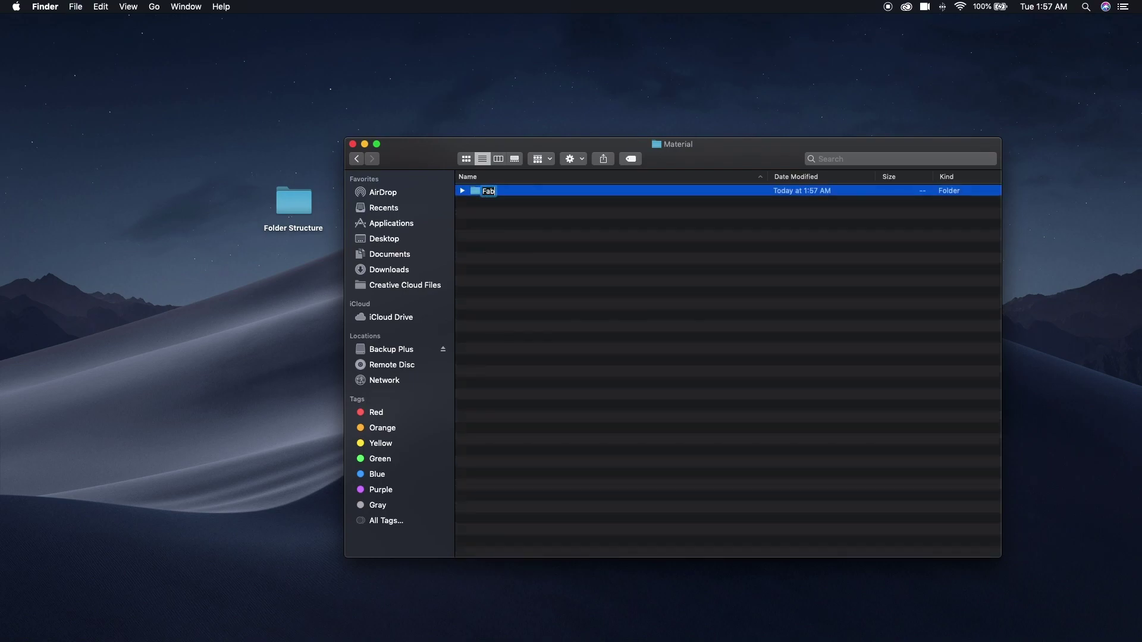
{"action": "type", "text": "ric"}
{"action": "key", "text": "Return"}
{"action": "key", "text": "super+shift+n"}
{"action": "type", "text": "Mineral"}
{"action": "key", "text": "Return"}
{"action": "key", "text": "super+shift+n"}
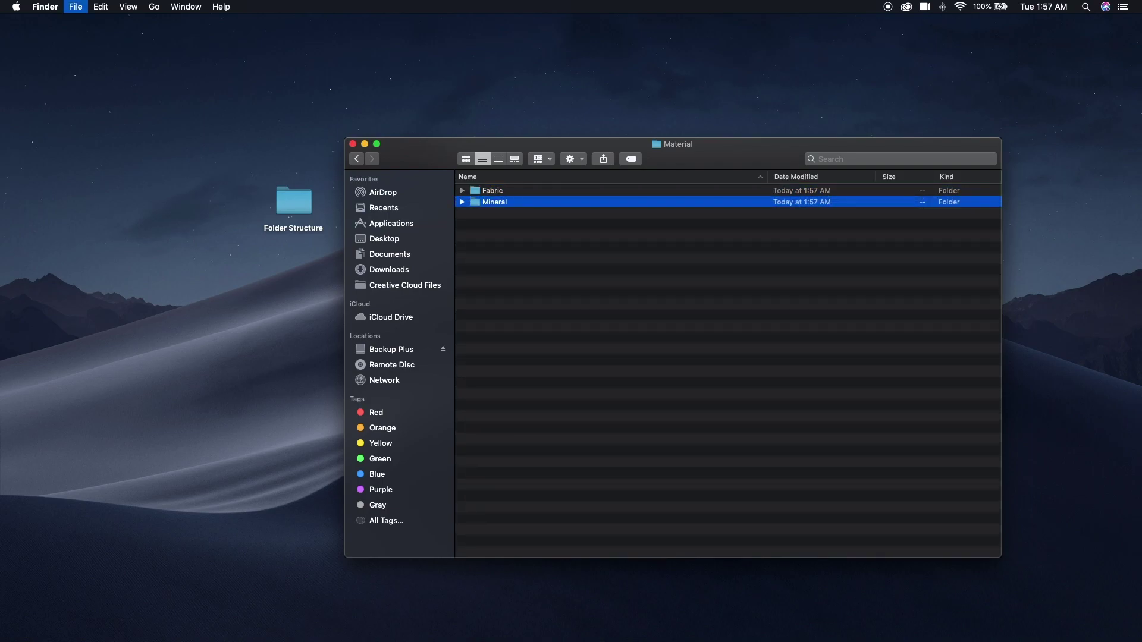
{"action": "type", "text": "Paper"}
{"action": "key", "text": "Return"}
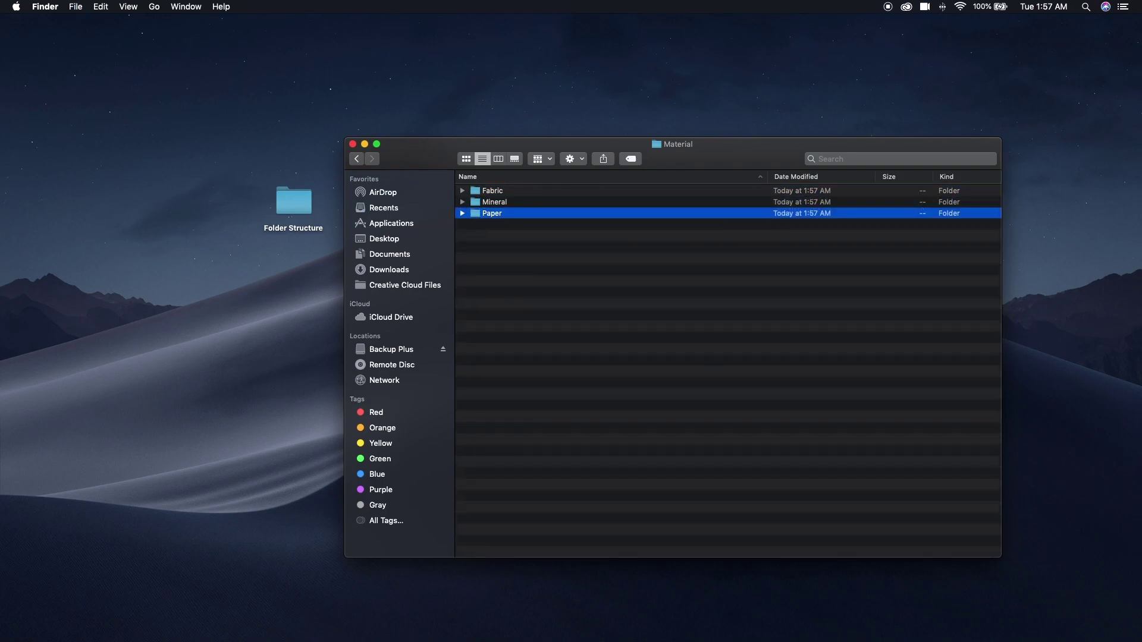
Add Stone and Wood subfolders, then go back to Textures and Patterns.
{"action": "key", "text": "super+shift+n"}
{"action": "type", "text": "Stone"}
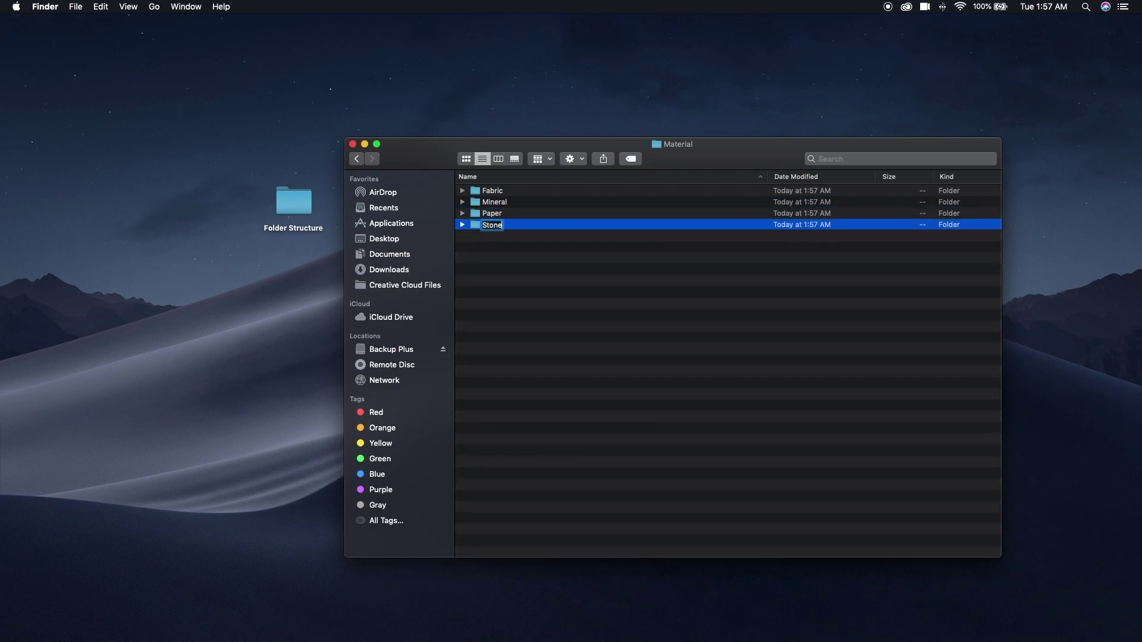
{"action": "key", "text": "Return"}
{"action": "key", "text": "super+shift+n"}
{"action": "type", "text": "Wood"}
{"action": "key", "text": "Return"}
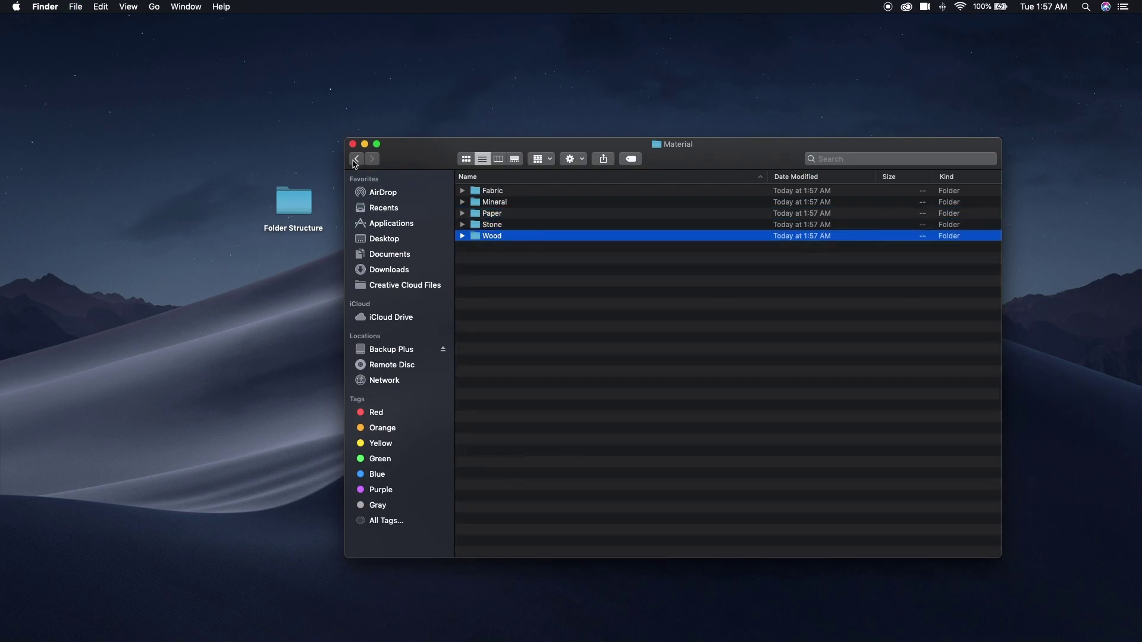
{"action": "left_click", "coordinate": [356, 158]}
Add Metallic, Nature, Ojbects and Paint subfolders to Textures and Patterns.
{"action": "key", "text": "super+shift+n"}
{"action": "type", "text": "Metallic"}
{"action": "key", "text": "Return"}
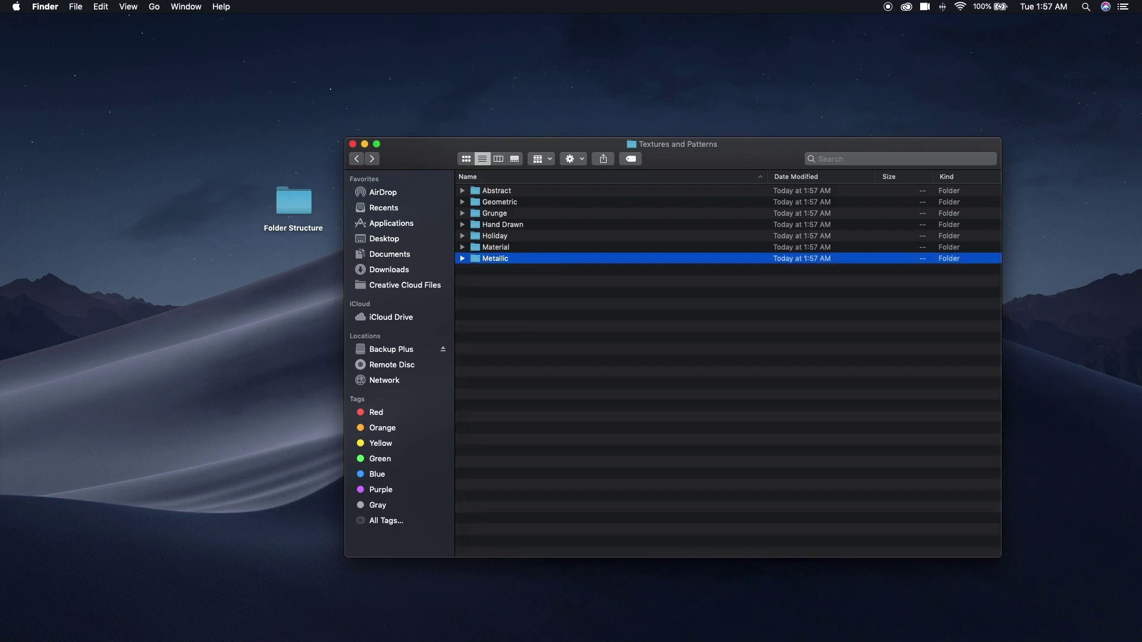
{"action": "key", "text": "super+shift+n"}
{"action": "type", "text": "Nature"}
{"action": "key", "text": "Return"}
{"action": "key", "text": "super+shift+n"}
{"action": "type", "text": "Ojbects"}
{"action": "key", "text": "Return"}
{"action": "key", "text": "super+shift+n"}
{"action": "type", "text": "Paint"}
{"action": "key", "text": "Return"}
Add Seasons, Stars Sky and Space, and Vintage Photography subfolders to Textures and Patterns.
{"action": "key", "text": "super+shift+n"}
{"action": "type", "text": "Seasons"}
{"action": "key", "text": "Return"}
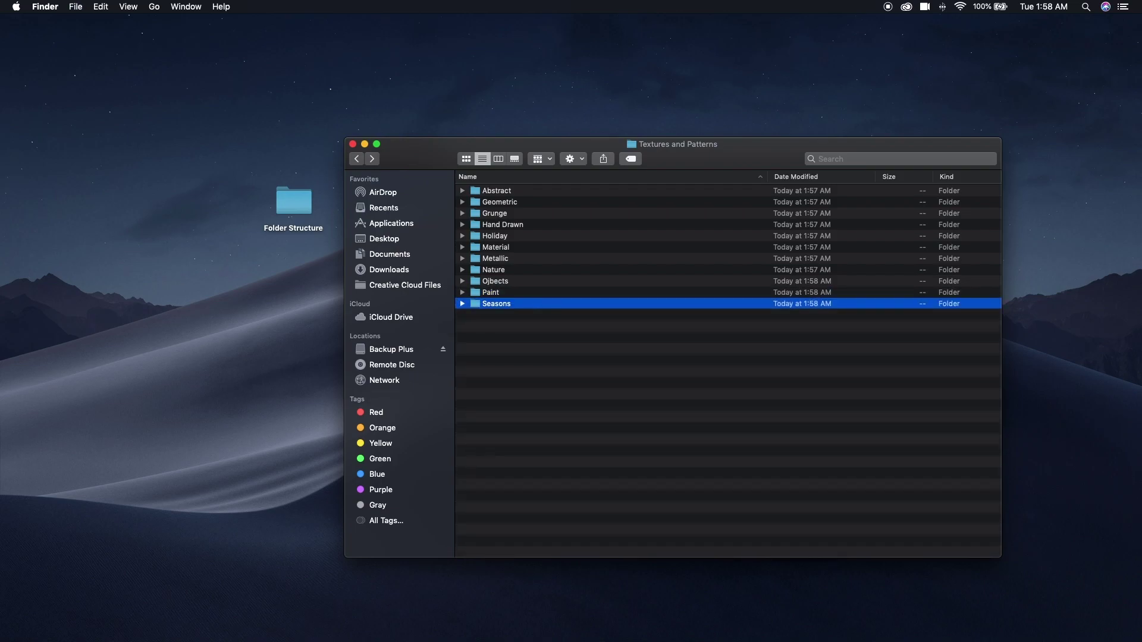
{"action": "key", "text": "super+shift+n"}
{"action": "type", "text": "Stars Sky and Space"}
{"action": "key", "text": "Return"}
{"action": "key", "text": "super+shift+n"}
{"action": "type", "text": "Vi"}
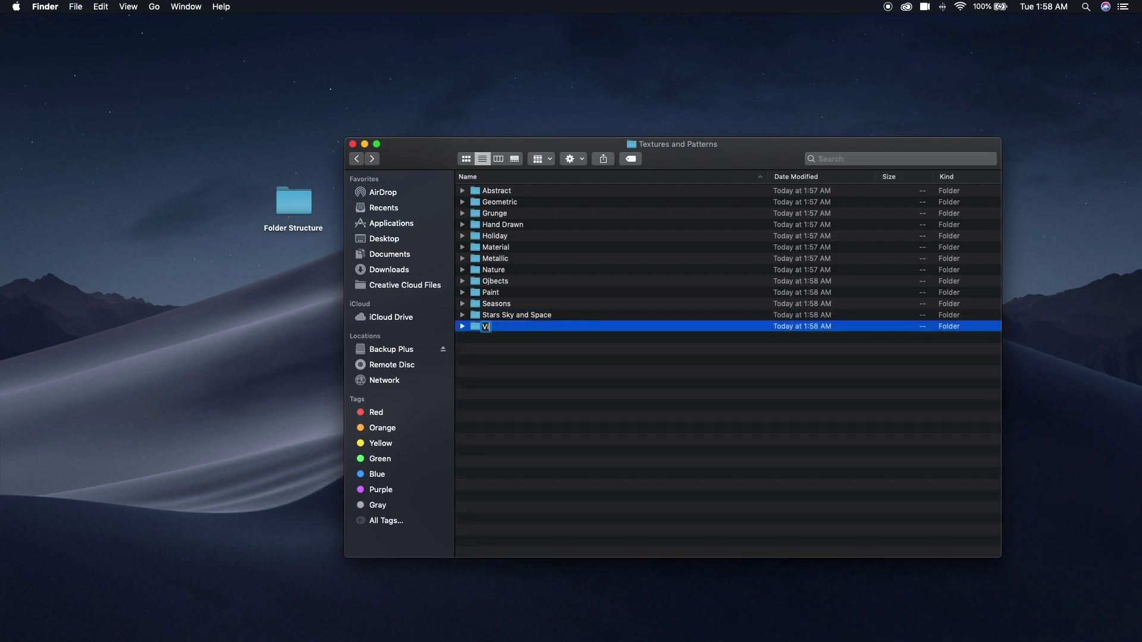
{"action": "type", "text": "ntage Photography"}
{"action": "key", "text": "Return"}
Back in Folder Structure, create a new folder named Elements.
{"action": "left_click", "coordinate": [355, 159]}
{"action": "key", "text": "super+shift+n"}
{"action": "type", "text": "Elements"}
{"action": "key", "text": "Return"}
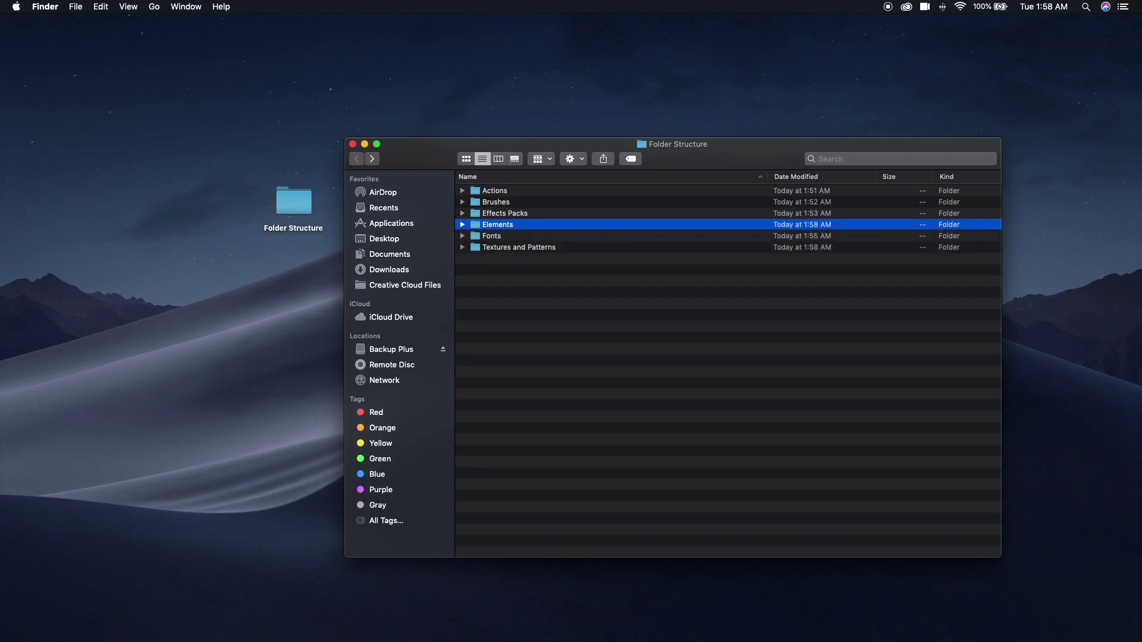
Browse the Design Cuts Graphics > Elements category in Chrome, then return to Folder Structure.
{"action": "mouse_move", "coordinate": [1009, 637]}
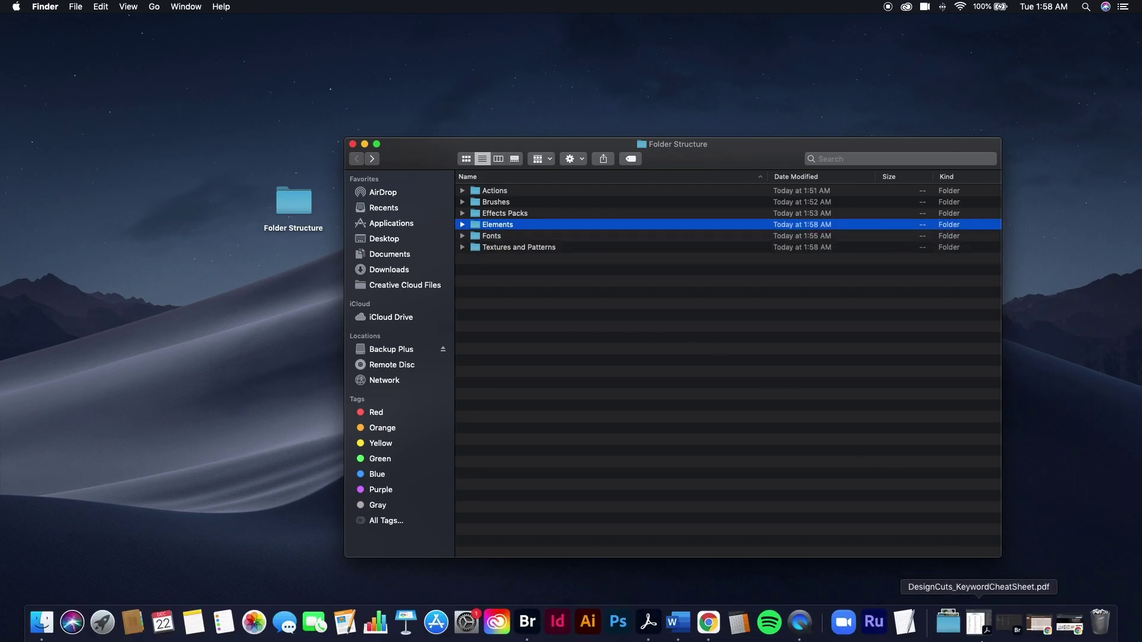
{"action": "left_click", "coordinate": [1038, 624]}
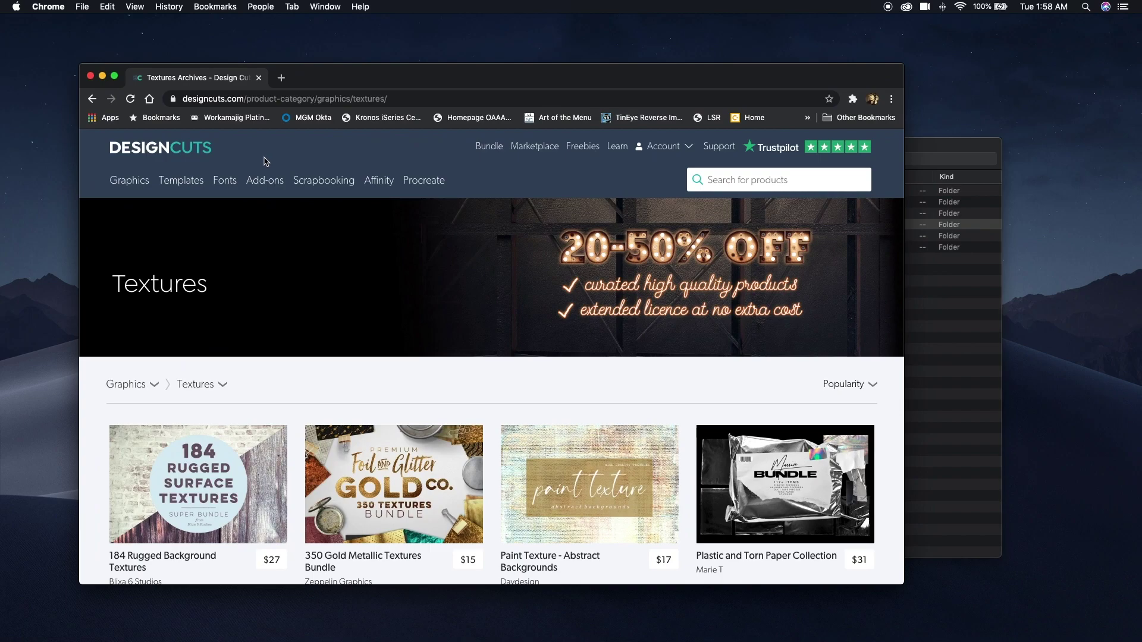
{"action": "mouse_move", "coordinate": [128, 180]}
{"action": "left_click", "coordinate": [139, 256]}
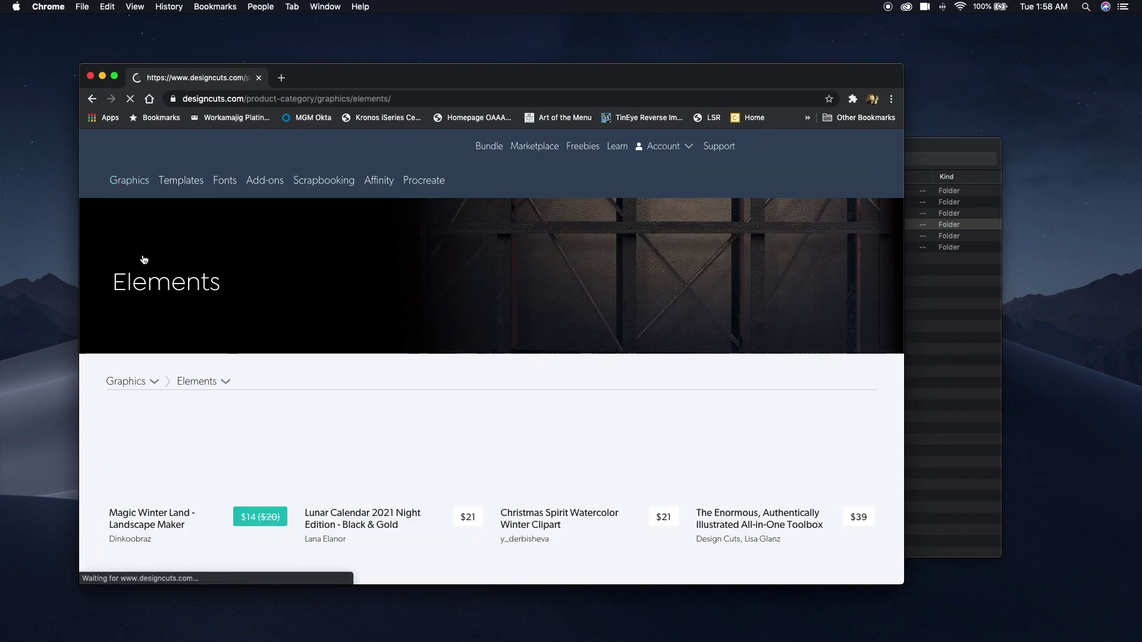
{"action": "scroll", "coordinate": [143, 260], "scroll_direction": "down", "scroll_amount": 6}
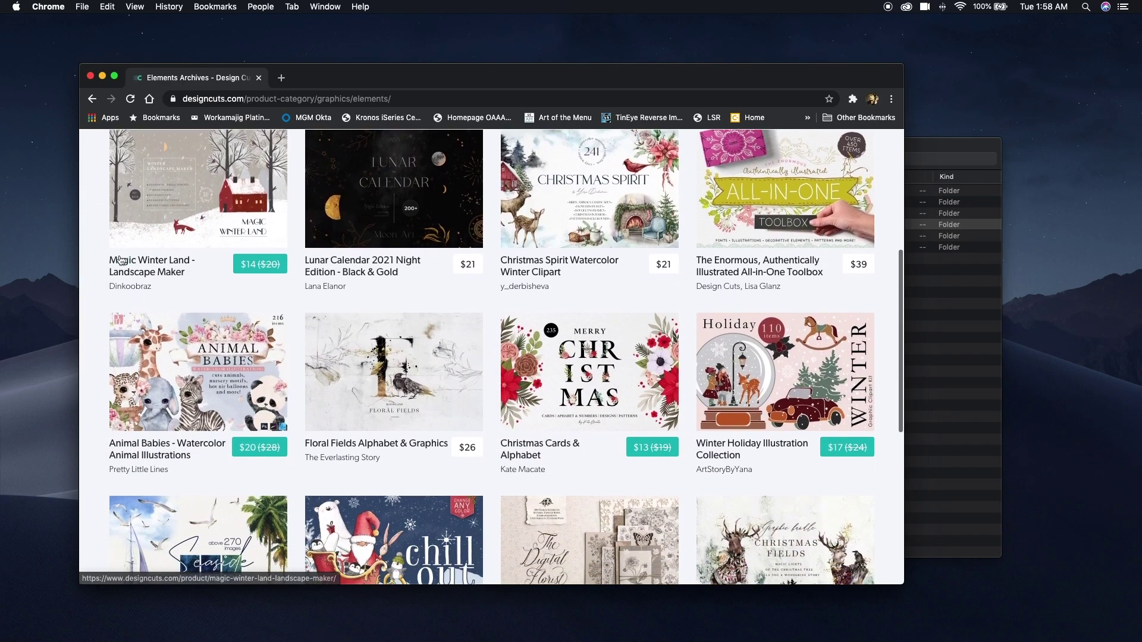
{"action": "scroll", "coordinate": [121, 260], "scroll_direction": "down", "scroll_amount": 1}
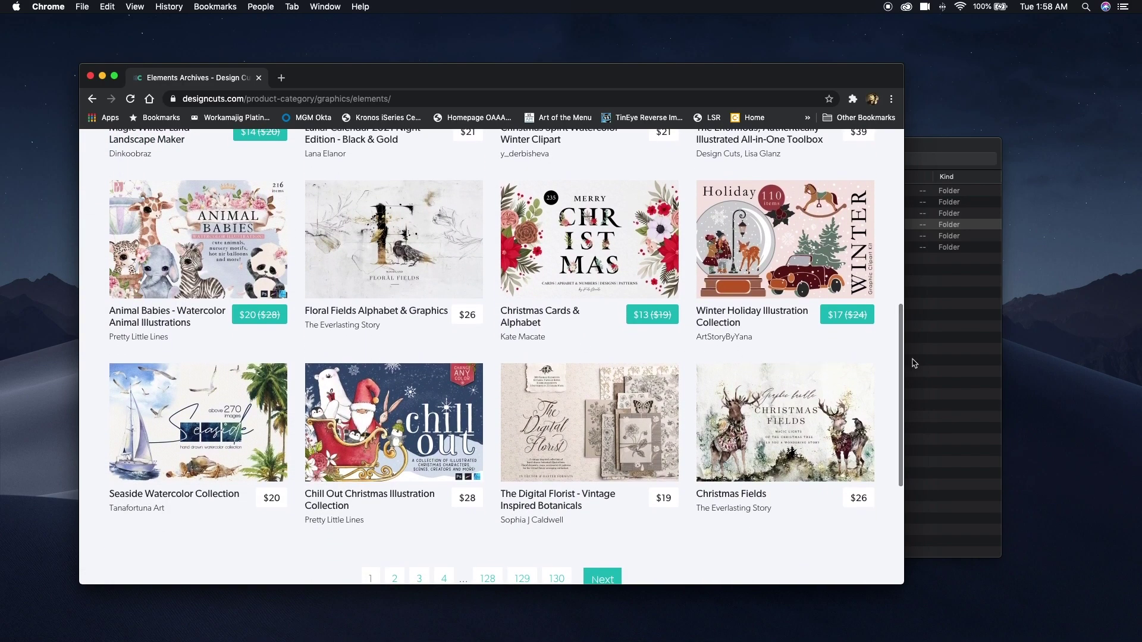
{"action": "left_click", "coordinate": [947, 364]}
Inside Elements, create Animals, Banners and Frames, Beauty and Fashion folders.
{"action": "double_click", "coordinate": [477, 231]}
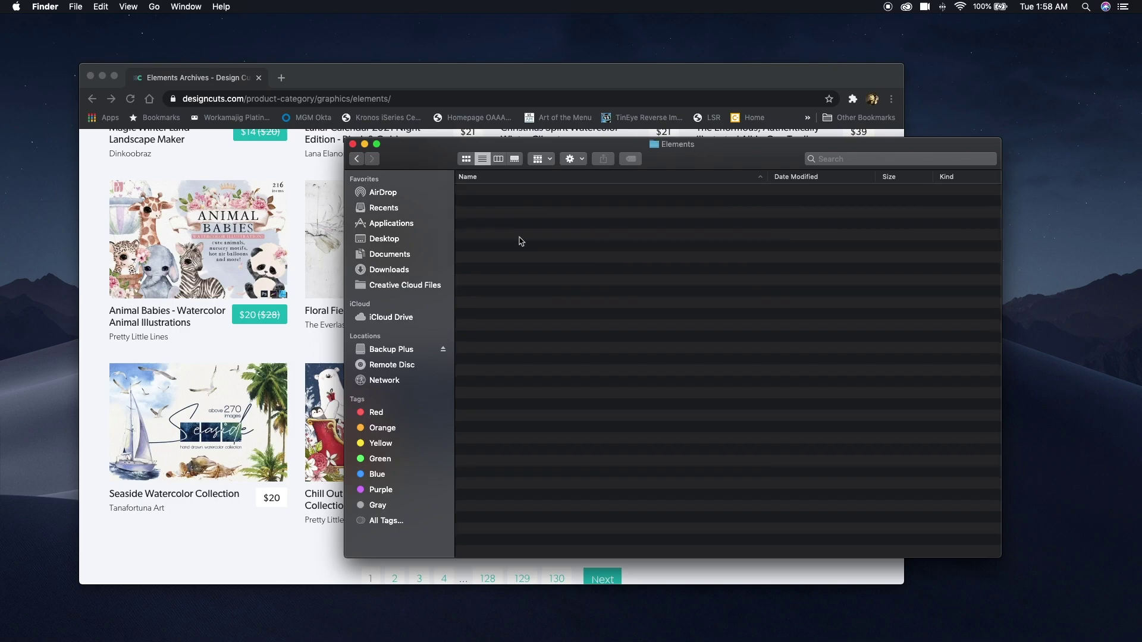
{"action": "key", "text": "super+shift+n"}
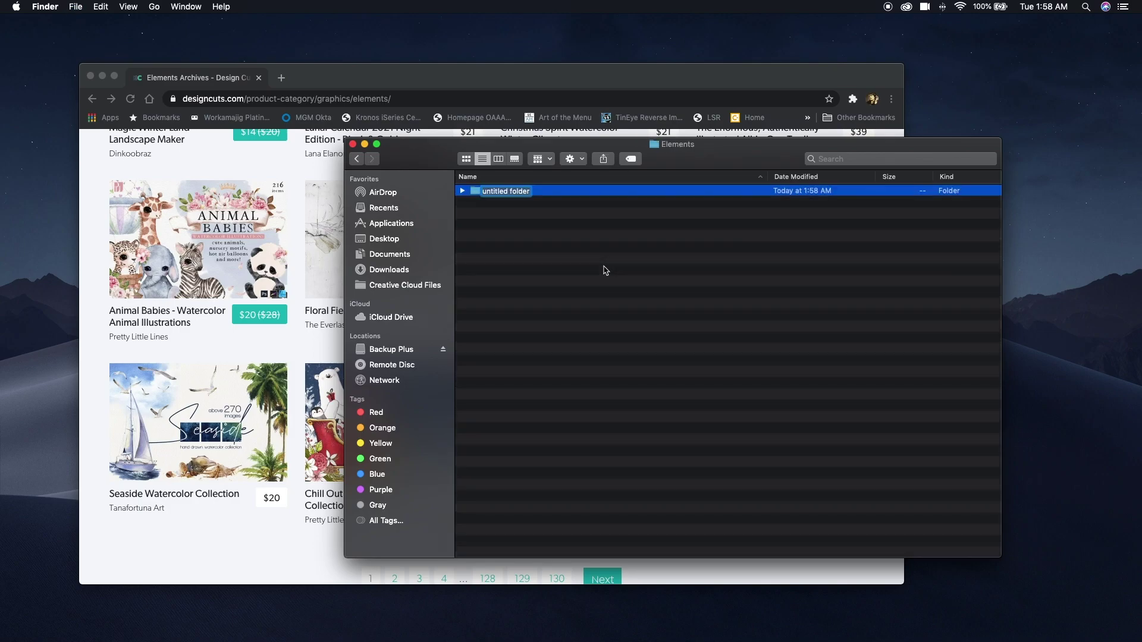
{"action": "type", "text": "Animals"}
{"action": "key", "text": "Return"}
{"action": "key", "text": "super+shift+n"}
{"action": "type", "text": "Banners"}
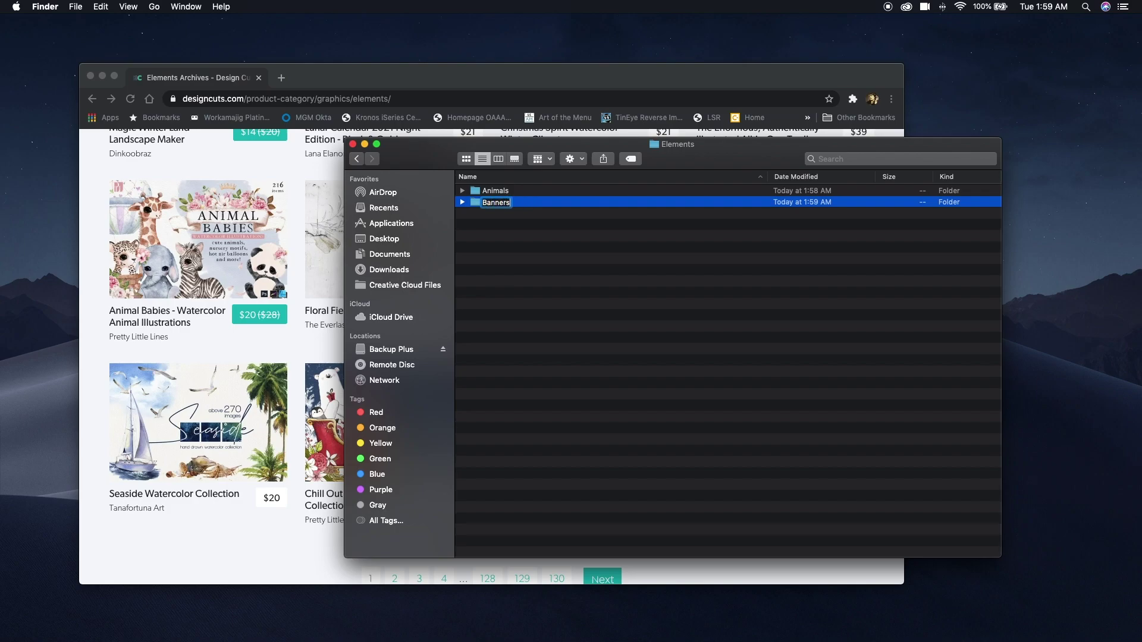
{"action": "type", "text": " and Frames"}
{"action": "key", "text": "Return"}
{"action": "key", "text": "super+shift+n"}
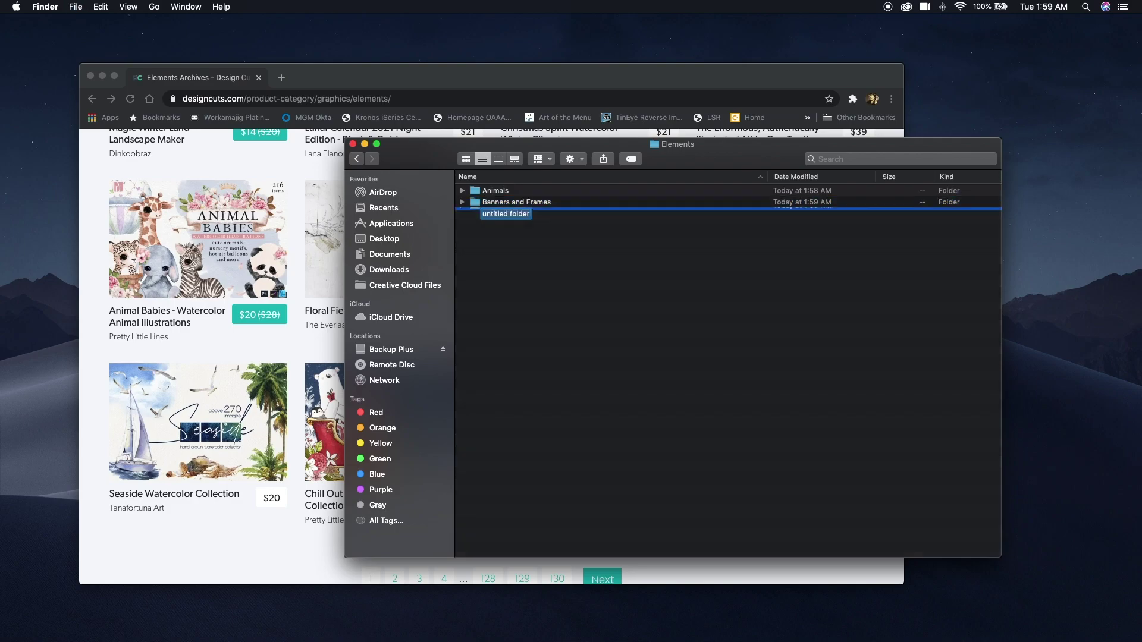
{"action": "type", "text": "Beauty"}
{"action": "key", "text": "Return"}
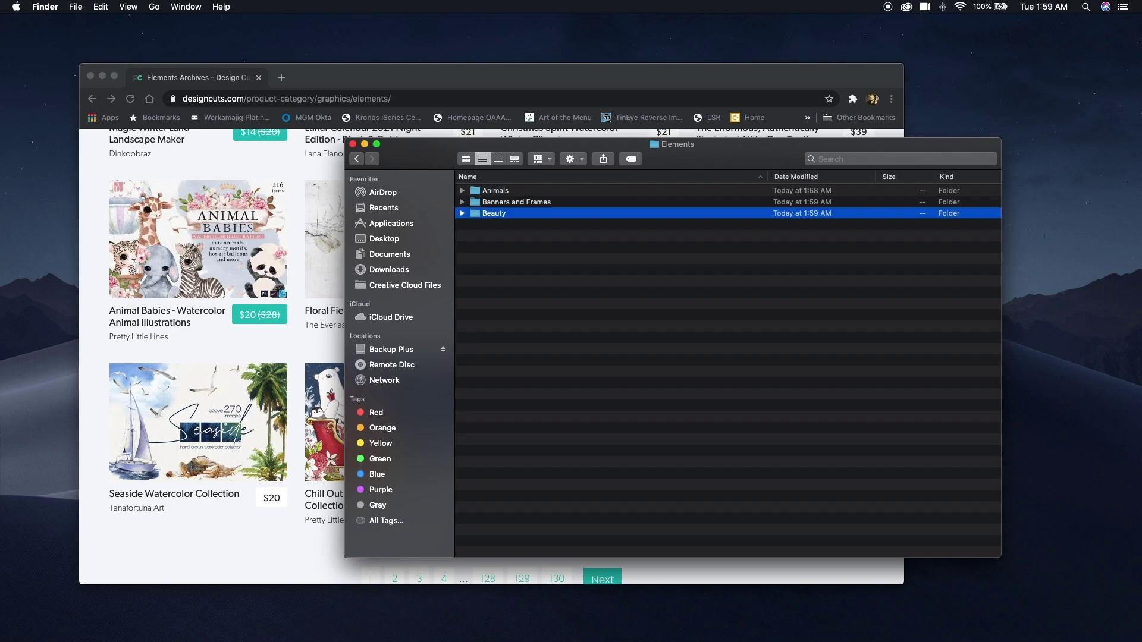
{"action": "key", "text": "super+shift+n"}
{"action": "type", "text": "Fashion"}
{"action": "key", "text": "Return"}
Add Flourishes, Food and Beverage, Holidays and Icons folders to Elements.
{"action": "key", "text": "super+shift+n"}
{"action": "type", "text": "Flourishes"}
{"action": "key", "text": "Return"}
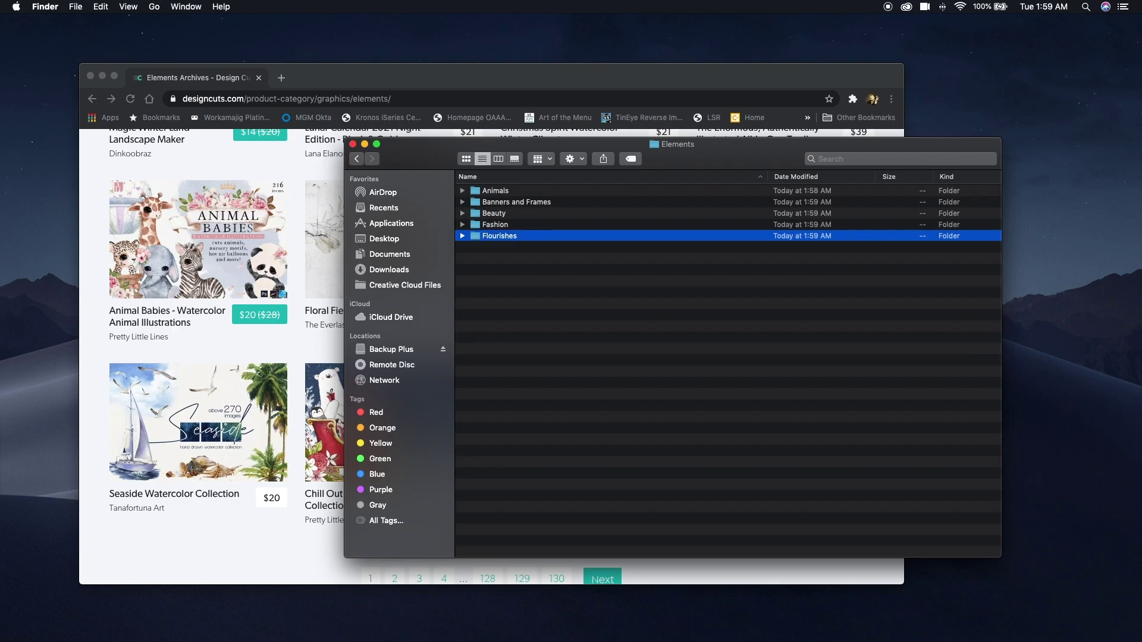
{"action": "key", "text": "super+shift+n"}
{"action": "type", "text": "Food"}
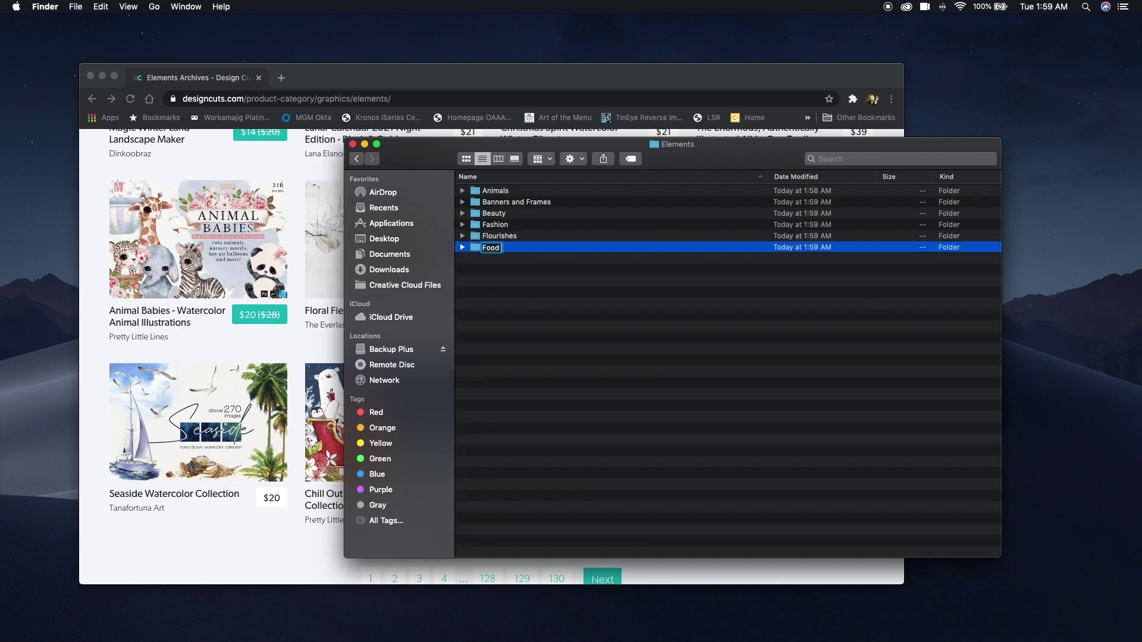
{"action": "type", "text": " and Bee"}
{"action": "type", "text": "erage"}
{"action": "key", "text": "Return"}
{"action": "key", "text": "super+shift+n"}
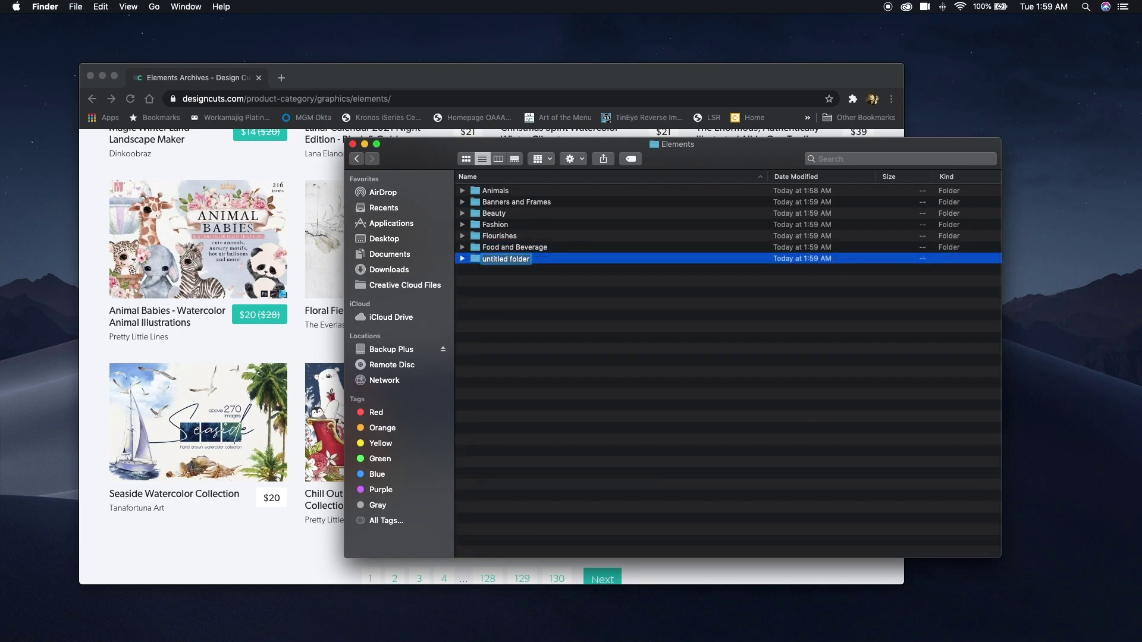
{"action": "type", "text": "Holidays"}
{"action": "key", "text": "Return"}
{"action": "key", "text": "super+shift+n"}
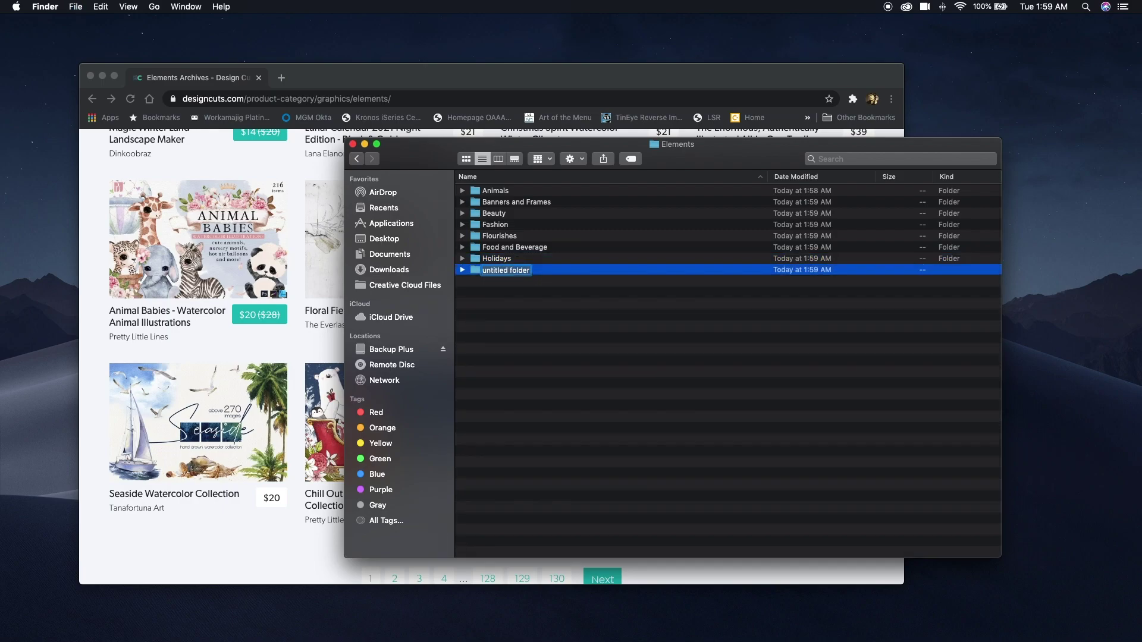
{"action": "type", "text": "Icons"}
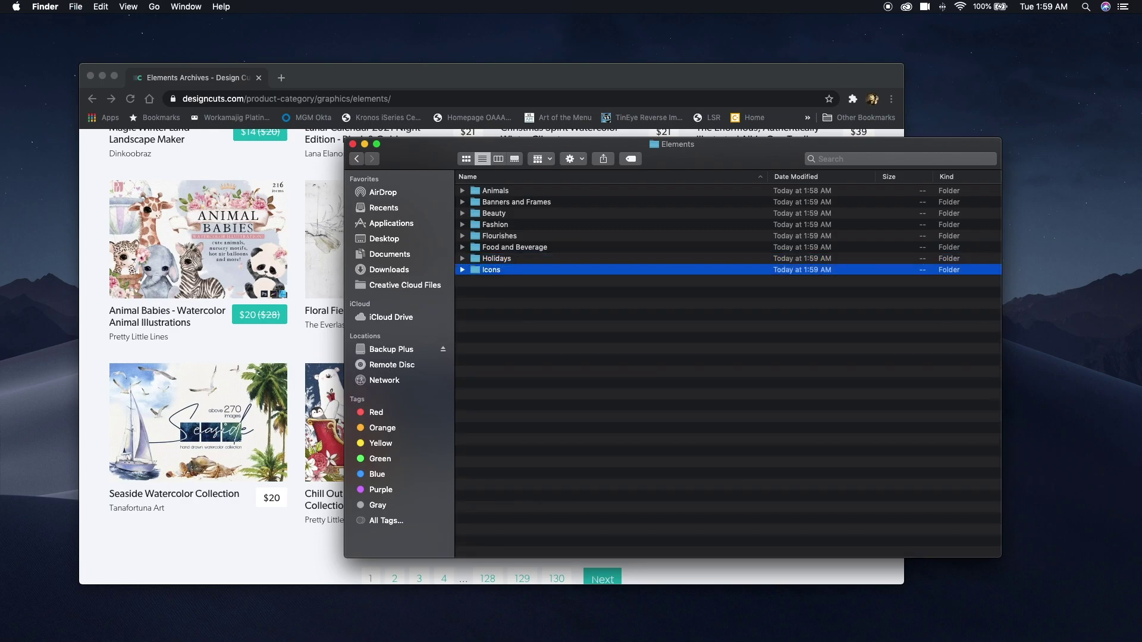
{"action": "key", "text": "Return"}
Add Infographics, Maps and Material folders to Elements, then open Material.
{"action": "key", "text": "super+shift+n"}
{"action": "type", "text": "Infographics"}
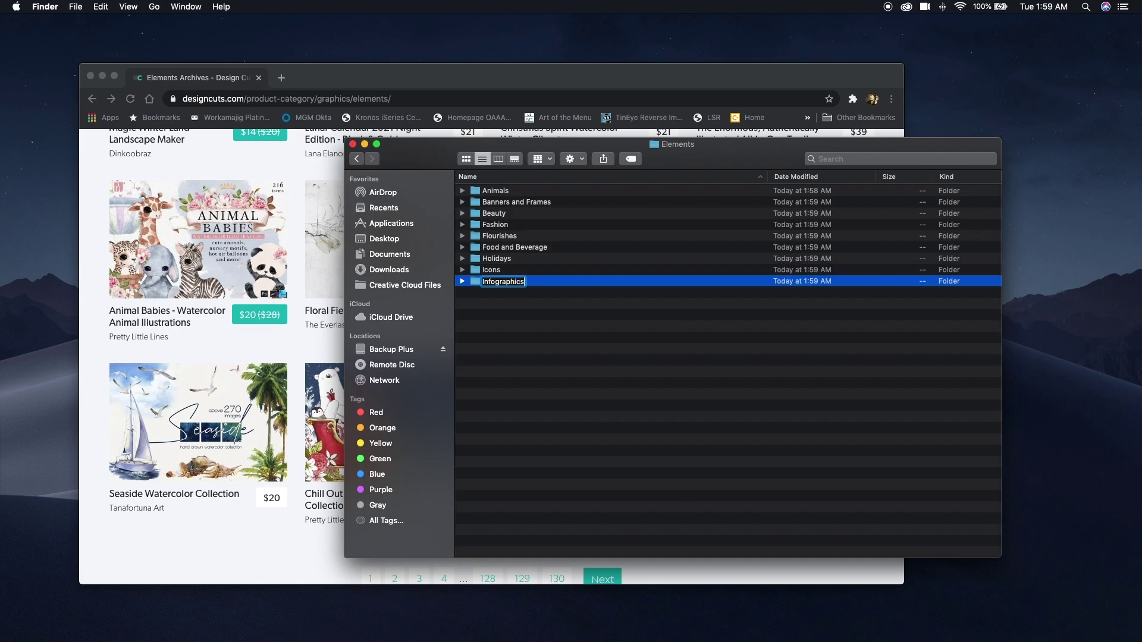
{"action": "key", "text": "Return"}
{"action": "key", "text": "super+shift+n"}
{"action": "type", "text": "Maps"}
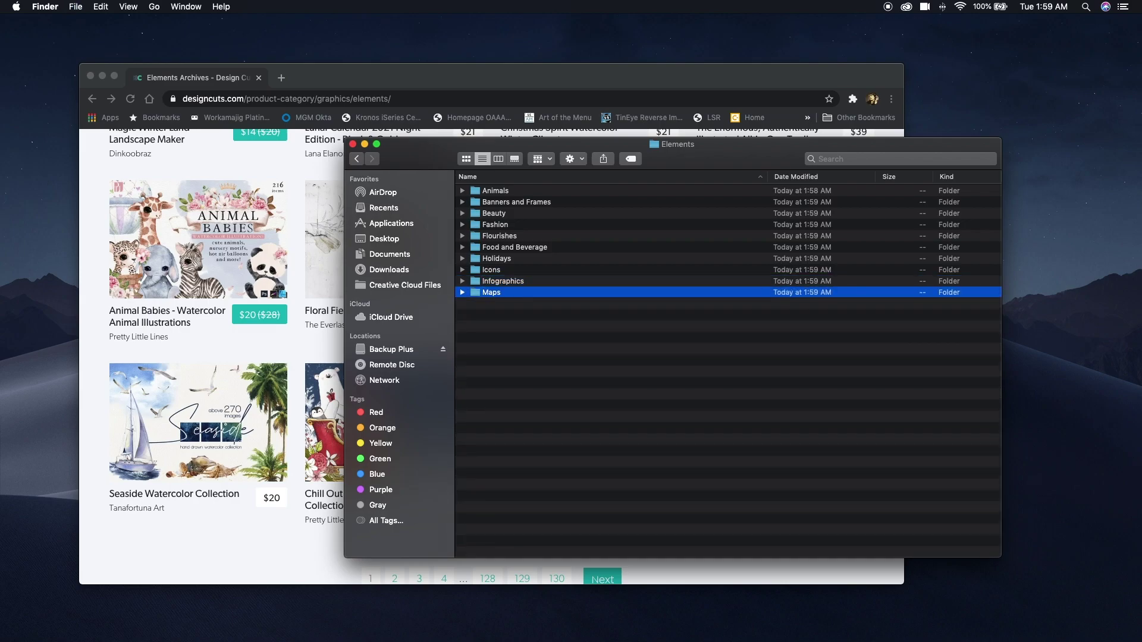
{"action": "key", "text": "Return"}
{"action": "key", "text": "super+shift+n"}
{"action": "type", "text": "Material"}
{"action": "key", "text": "Return"}
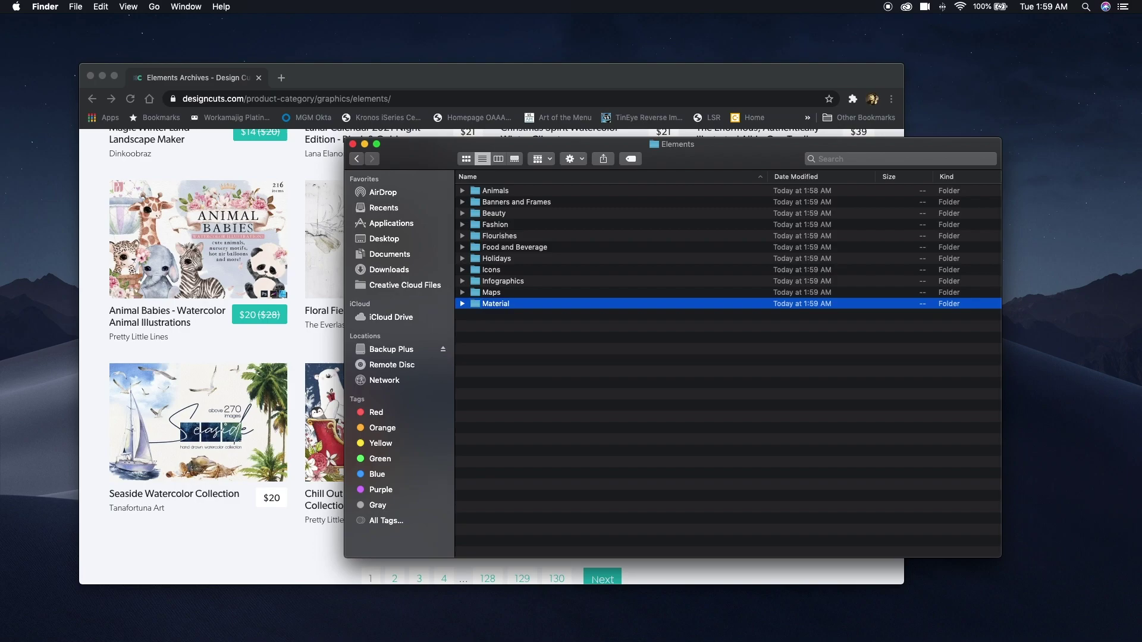
{"action": "double_click", "coordinate": [479, 306]}
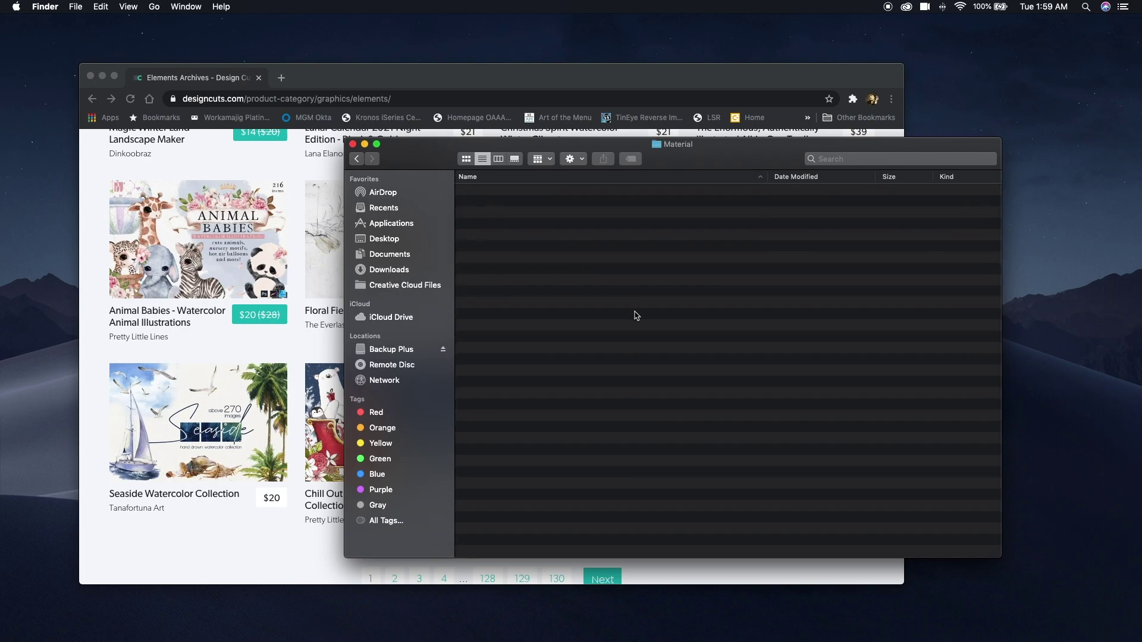
Create Fabric, Mineral and Paper folders inside Material.
{"action": "key", "text": "super+shift+n"}
{"action": "type", "text": "Fabric"}
{"action": "key", "text": "Return"}
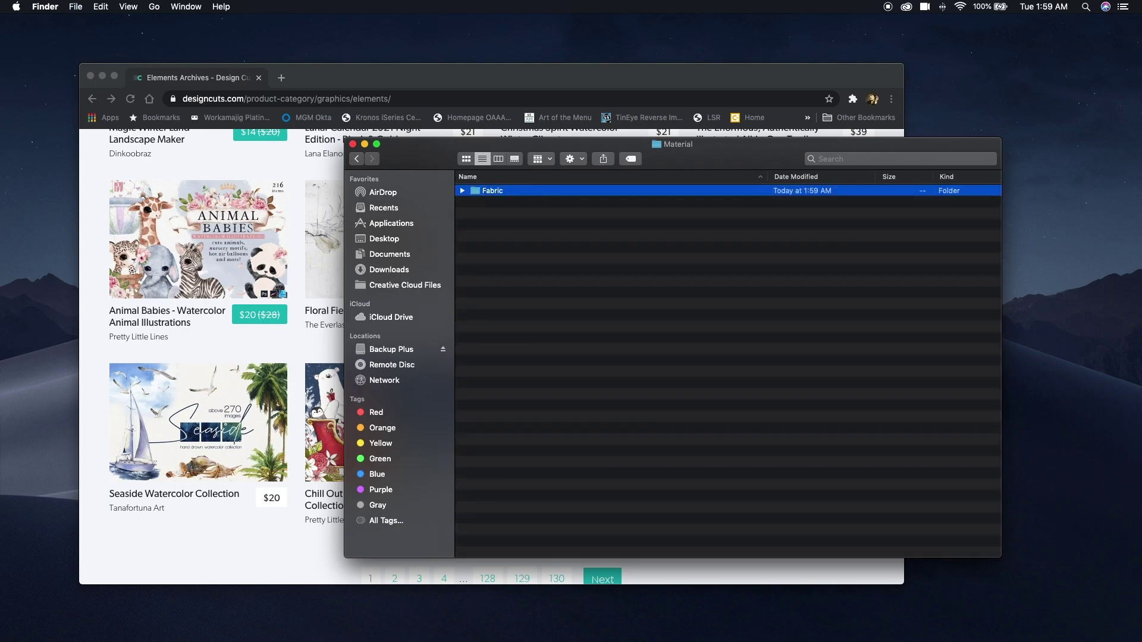
{"action": "key", "text": "super+shift+n"}
{"action": "type", "text": "Mineral"}
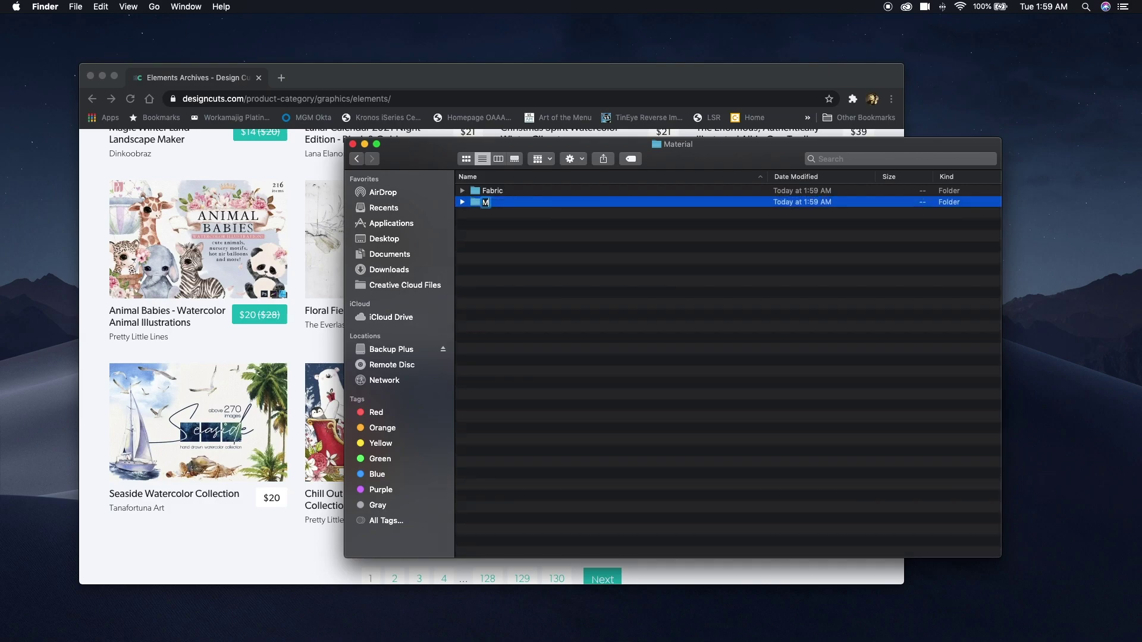
{"action": "key", "text": "Return"}
{"action": "key", "text": "super+shift+n"}
{"action": "type", "text": "Paper"}
{"action": "key", "text": "Return"}
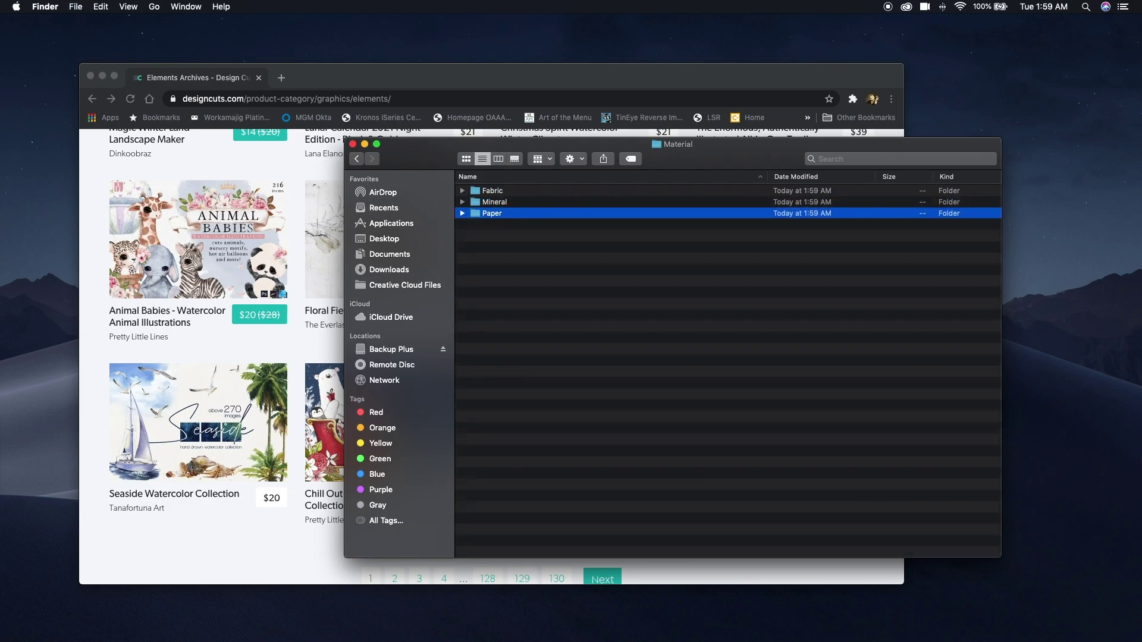
Add Stone and Wood to Material, then create a new untitled folder in Elements.
{"action": "key", "text": "super+shift+n"}
{"action": "type", "text": "Stone"}
{"action": "key", "text": "Return"}
{"action": "key", "text": "super+shift+n"}
{"action": "type", "text": "Wood"}
{"action": "key", "text": "Return"}
{"action": "left_click", "coordinate": [356, 159]}
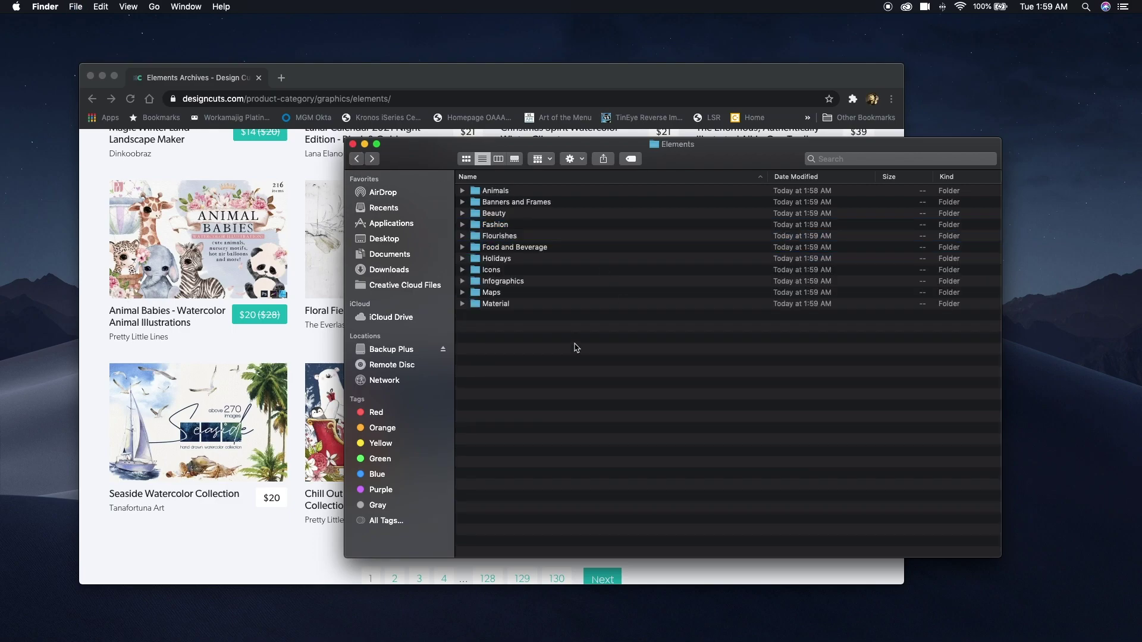
{"action": "key", "text": "super+shift+n"}
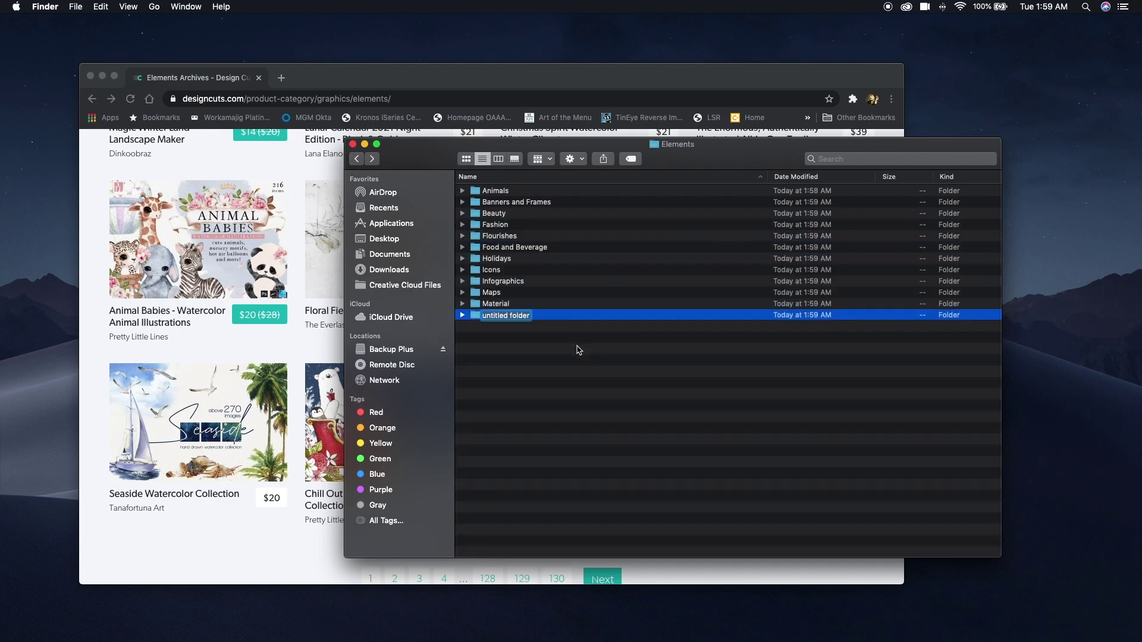
Name the new Elements folder Objects and add People, Plants Flowers Trees and Sea.
{"action": "type", "text": "Objects"}
{"action": "key", "text": "Return"}
{"action": "key", "text": "super+shift+n"}
{"action": "type", "text": "Pe"}
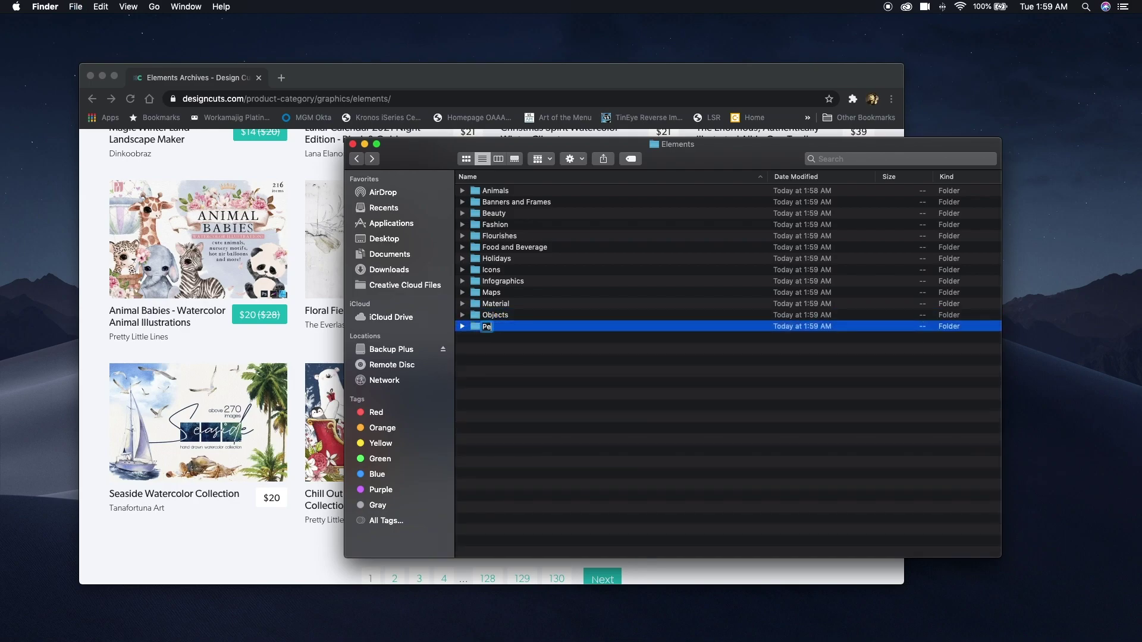
{"action": "type", "text": "ople"}
{"action": "key", "text": "Return"}
{"action": "key", "text": "super+shift+n"}
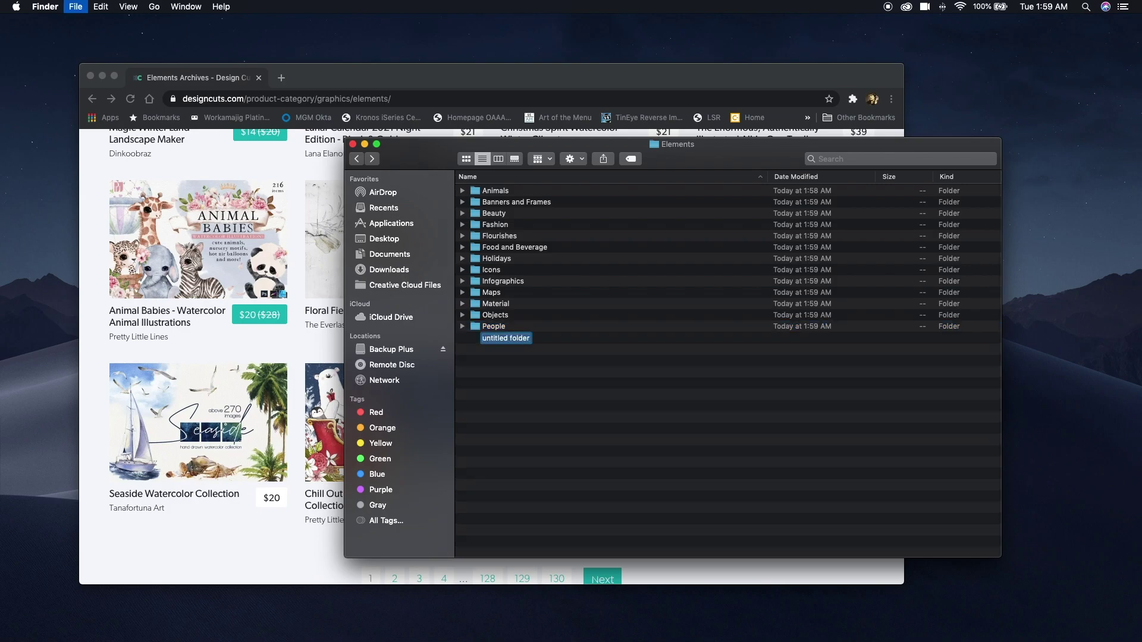
{"action": "type", "text": "Plants Flowers Trees"}
{"action": "key", "text": "Return"}
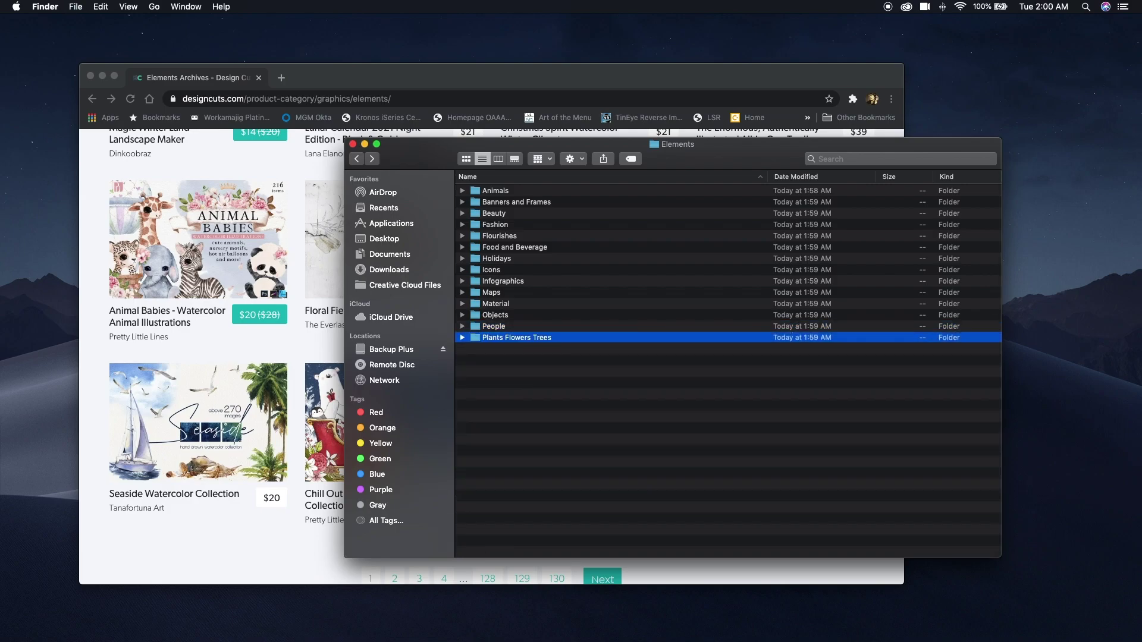
{"action": "key", "text": "super+shift+n"}
{"action": "type", "text": "Sea"}
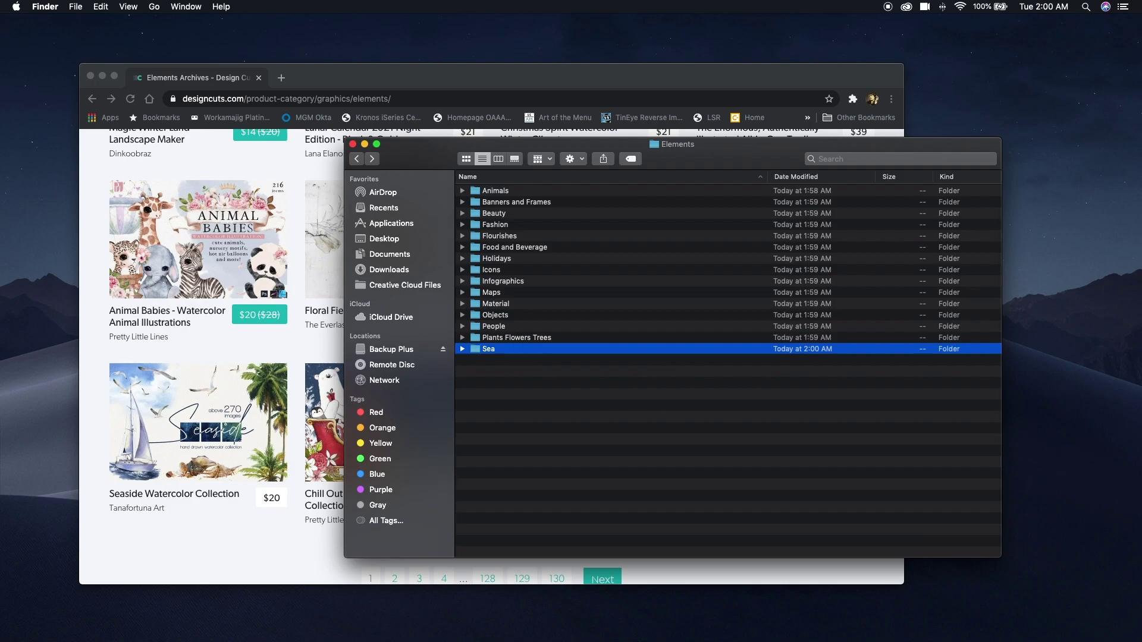
{"action": "key", "text": "Return"}
Add Stars Sky and Space, Typography and Wedding folders to Elements.
{"action": "key", "text": "super+shift+n"}
{"action": "type", "text": "Star"}
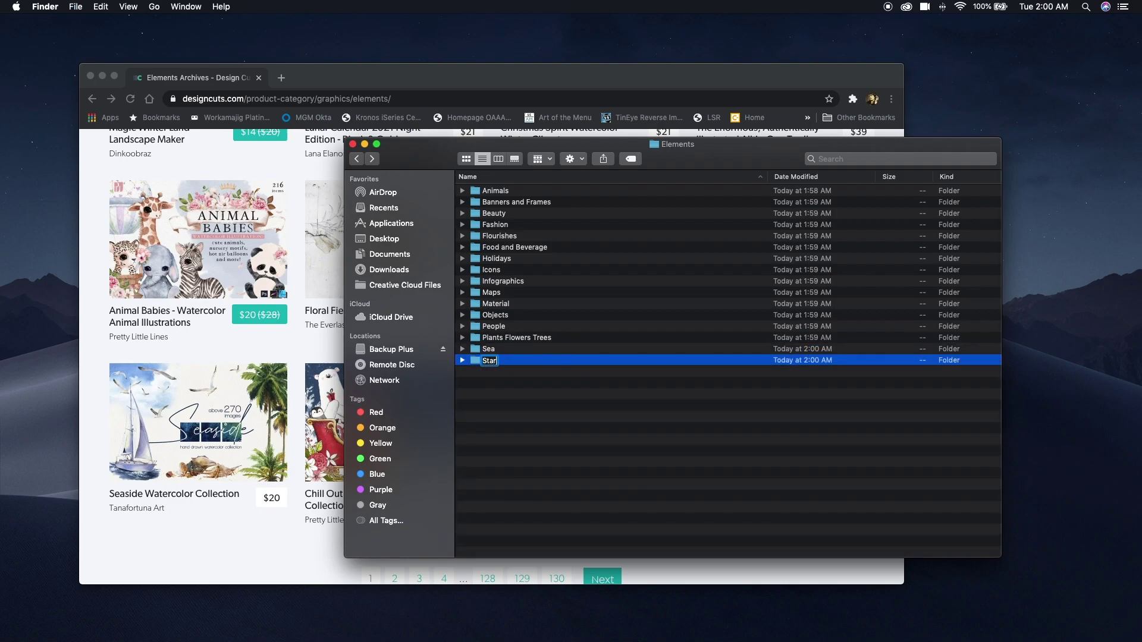
{"action": "type", "text": "s Sky and Space"}
{"action": "key", "text": "Return"}
{"action": "key", "text": "super+shift+n"}
{"action": "type", "text": "T"}
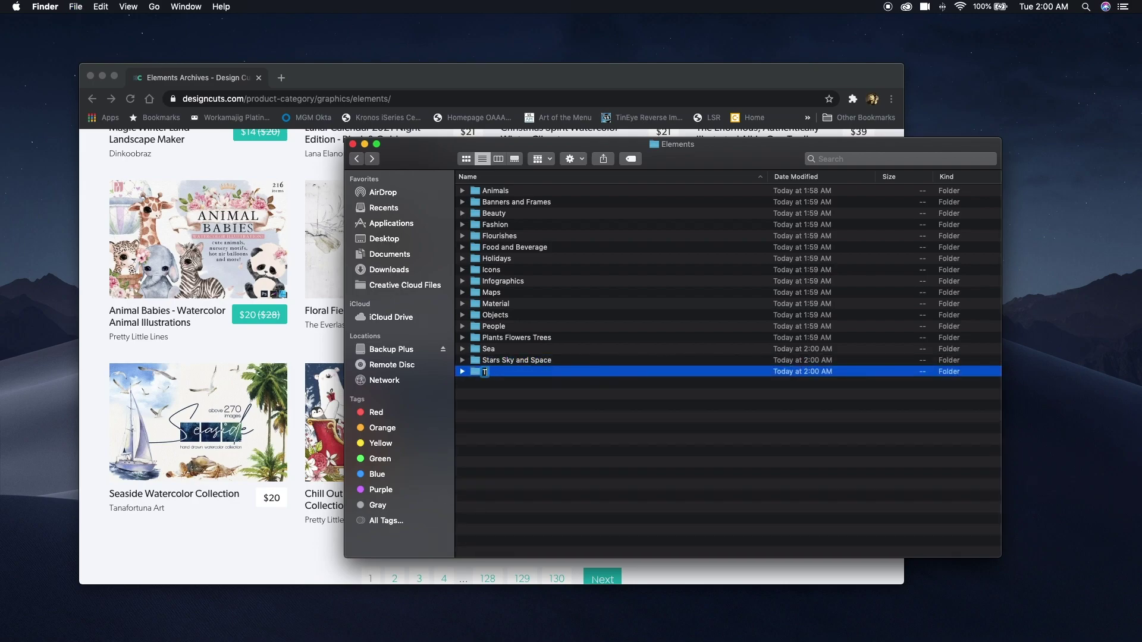
{"action": "type", "text": "ypography"}
{"action": "key", "text": "Return"}
{"action": "key", "text": "super+shift+n"}
{"action": "type", "text": "Wedding;"}
{"action": "key", "text": "Return"}
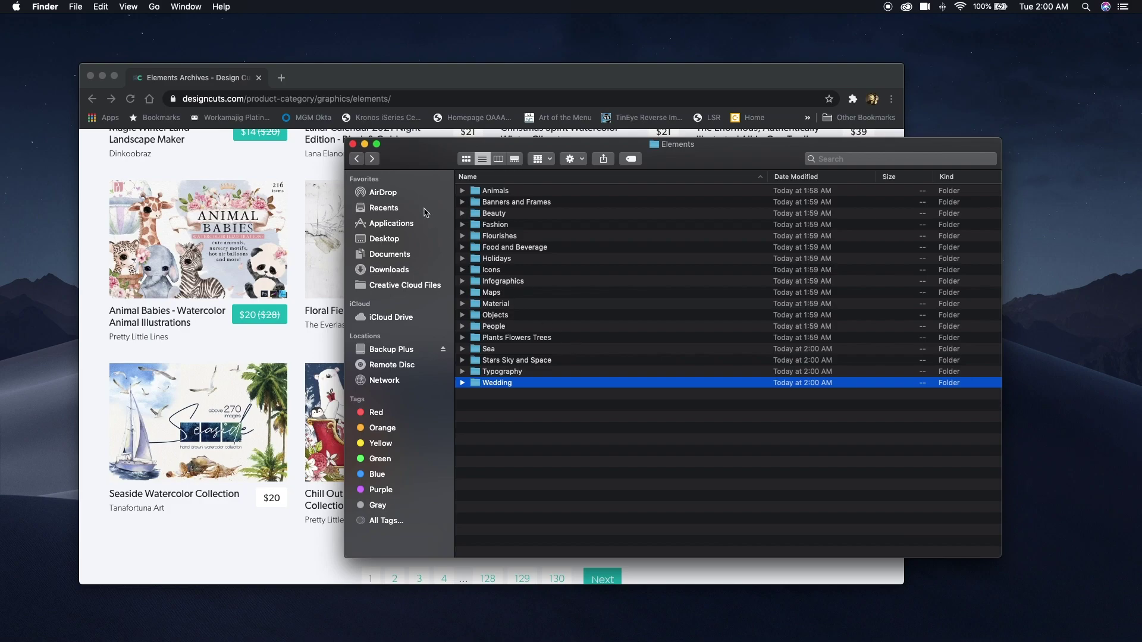
Create a Photos folder in Folder Structure and open it.
{"action": "left_click", "coordinate": [364, 162]}
{"action": "key", "text": "super+shift+n"}
{"action": "type", "text": "Photos"}
{"action": "key", "text": "Return"}
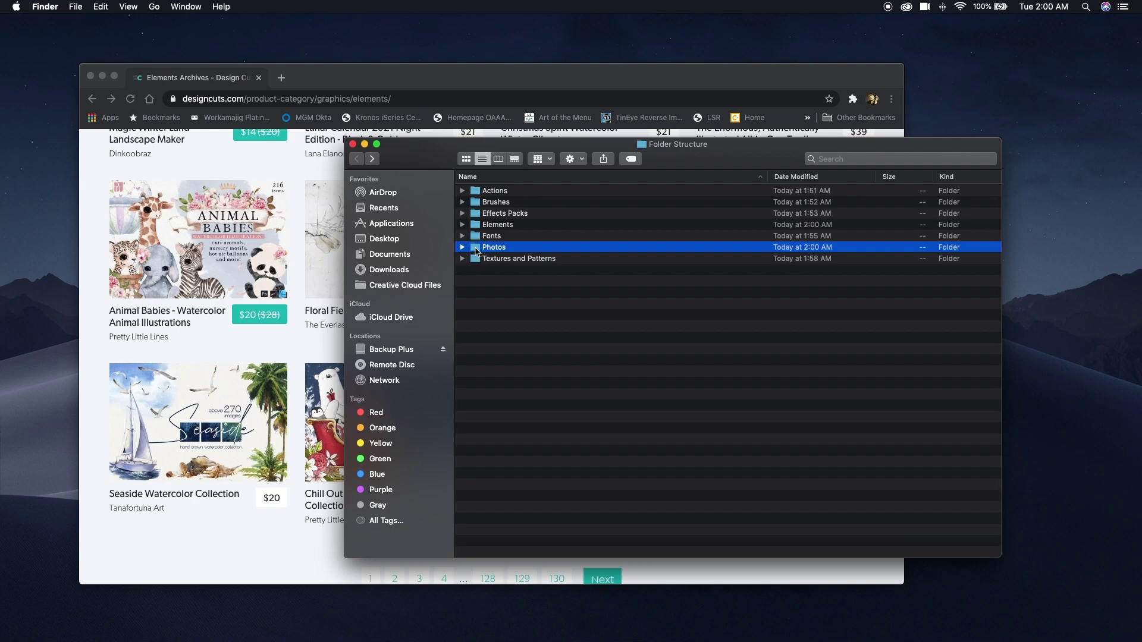
{"action": "double_click", "coordinate": [479, 247]}
Open the Design Cuts Graphics > Photo Packs category page in Chrome.
{"action": "left_click", "coordinate": [102, 208]}
{"action": "scroll", "coordinate": [107, 209], "scroll_direction": "up", "scroll_amount": 10}
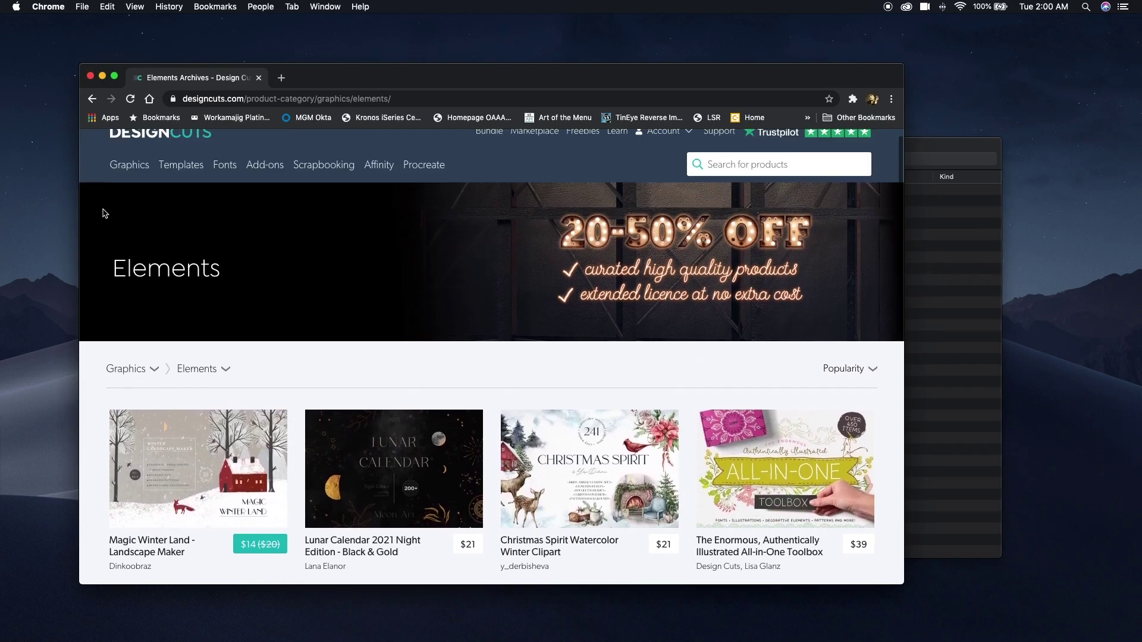
{"action": "mouse_move", "coordinate": [125, 172]}
{"action": "left_click", "coordinate": [136, 347]}
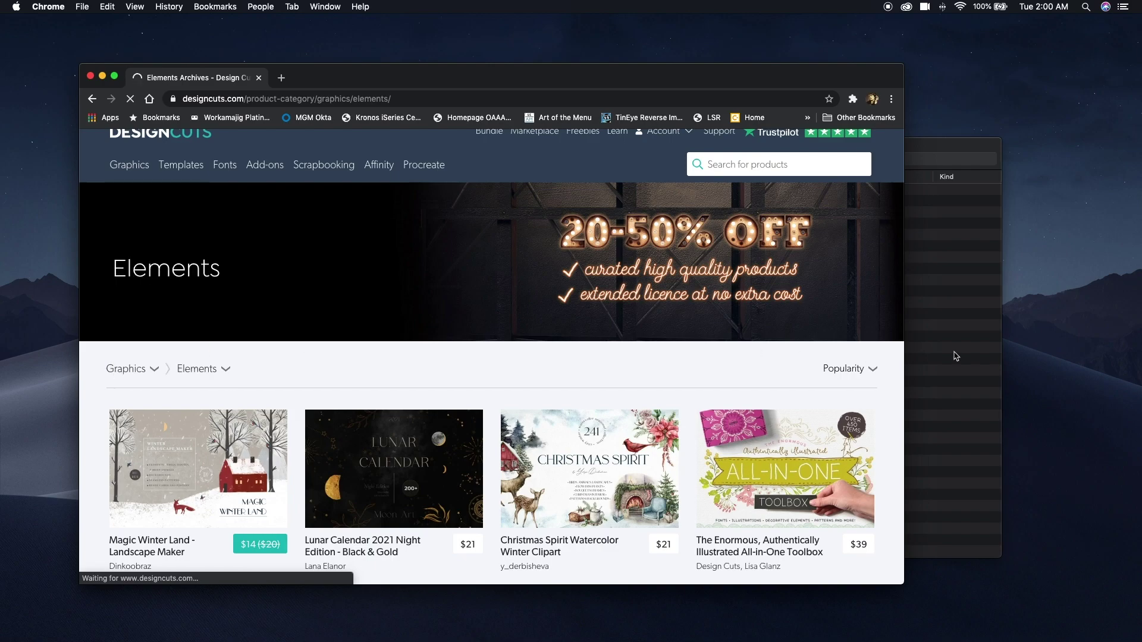
In Photos, create folders Animals, Beauty and Fashion, Food and Beverage, and Holidays.
{"action": "left_click", "coordinate": [955, 356]}
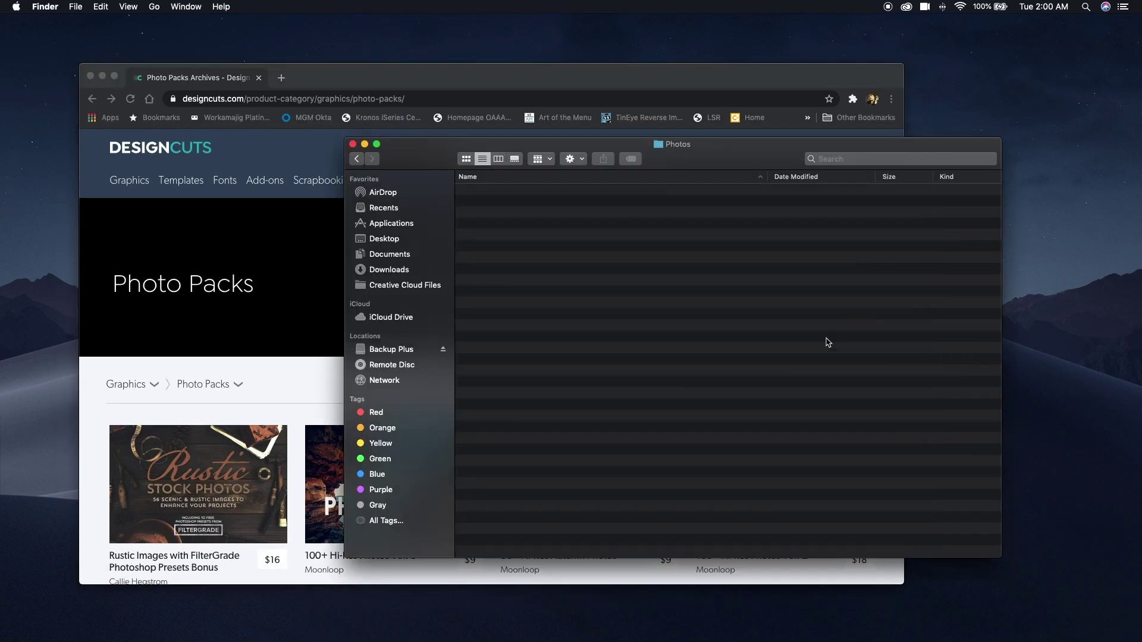
{"action": "key", "text": "super+shift+n"}
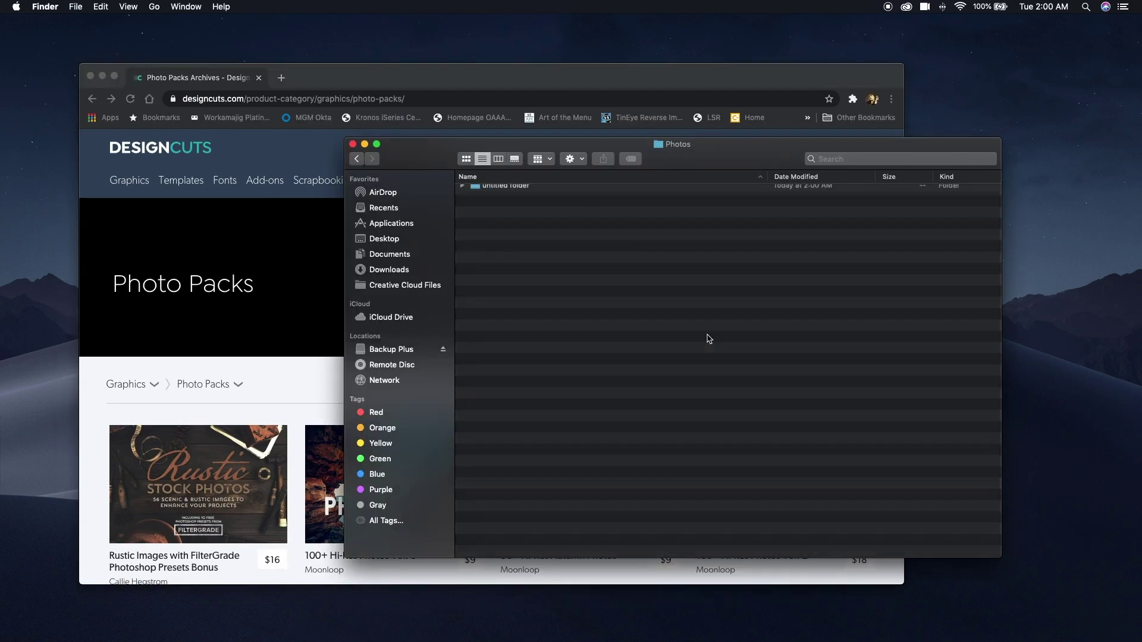
{"action": "type", "text": "Animals"}
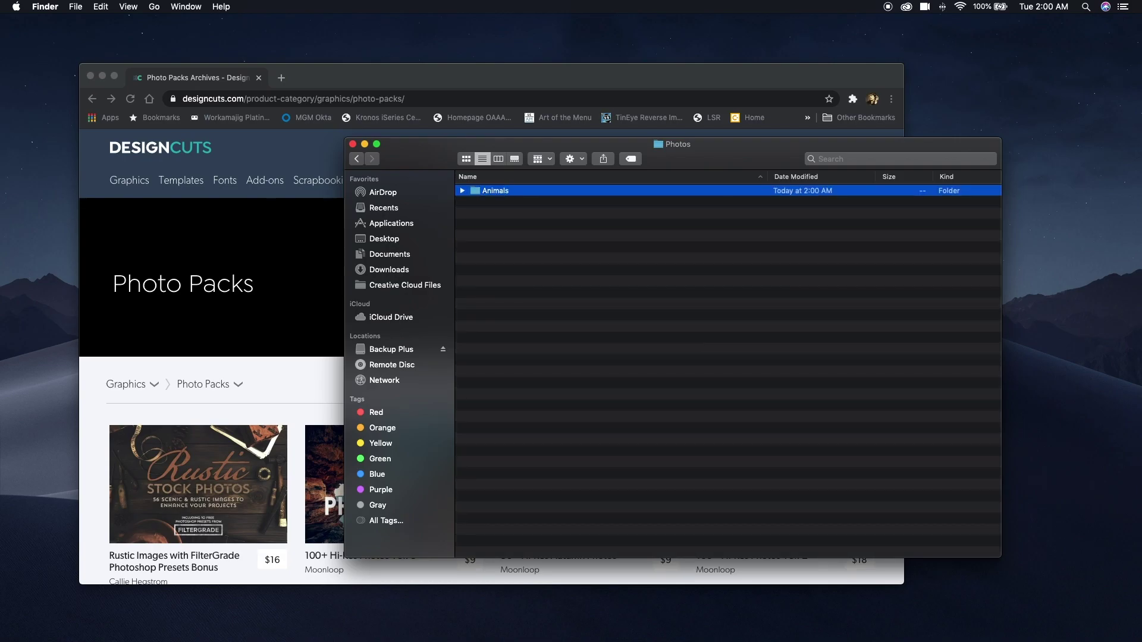
{"action": "key", "text": "Return"}
{"action": "key", "text": "super+shift+n"}
{"action": "type", "text": "Beaut"}
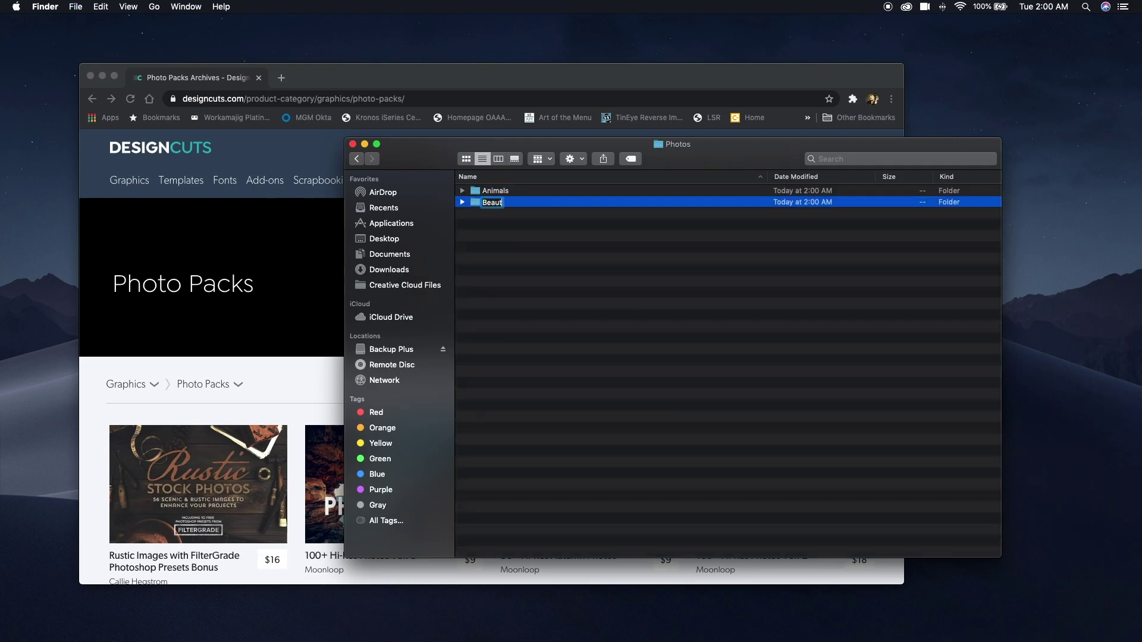
{"action": "type", "text": "y and Fashion"}
{"action": "key", "text": "Return"}
{"action": "key", "text": "super+shift+n"}
{"action": "type", "text": "Food and Beverage"}
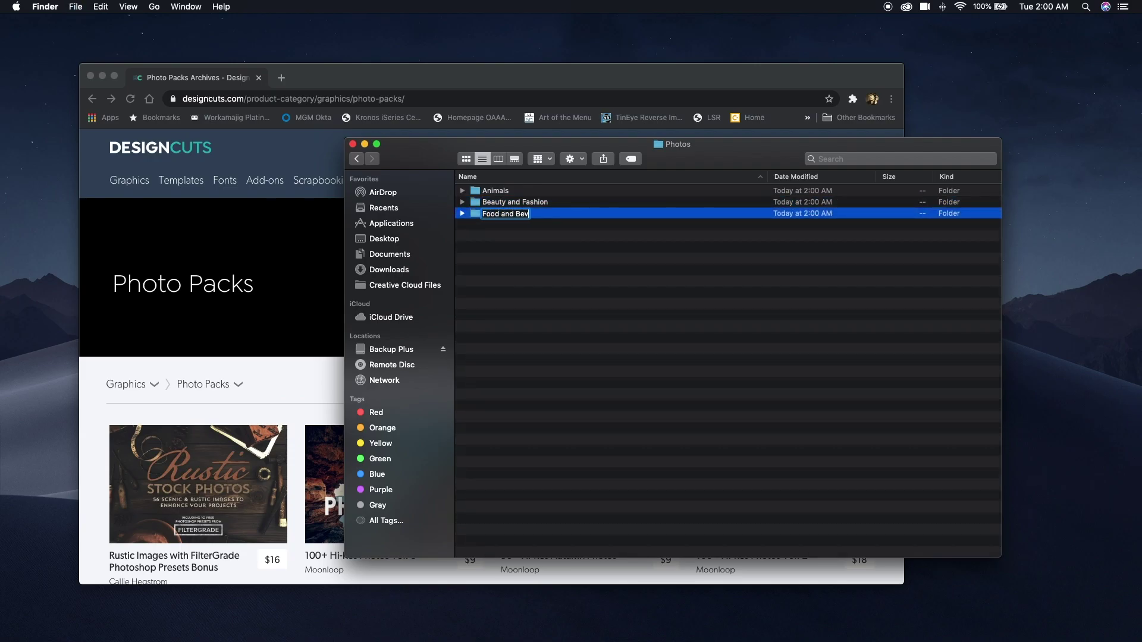
{"action": "key", "text": "Return"}
{"action": "key", "text": "super+shift+n"}
{"action": "type", "text": "Holidays"}
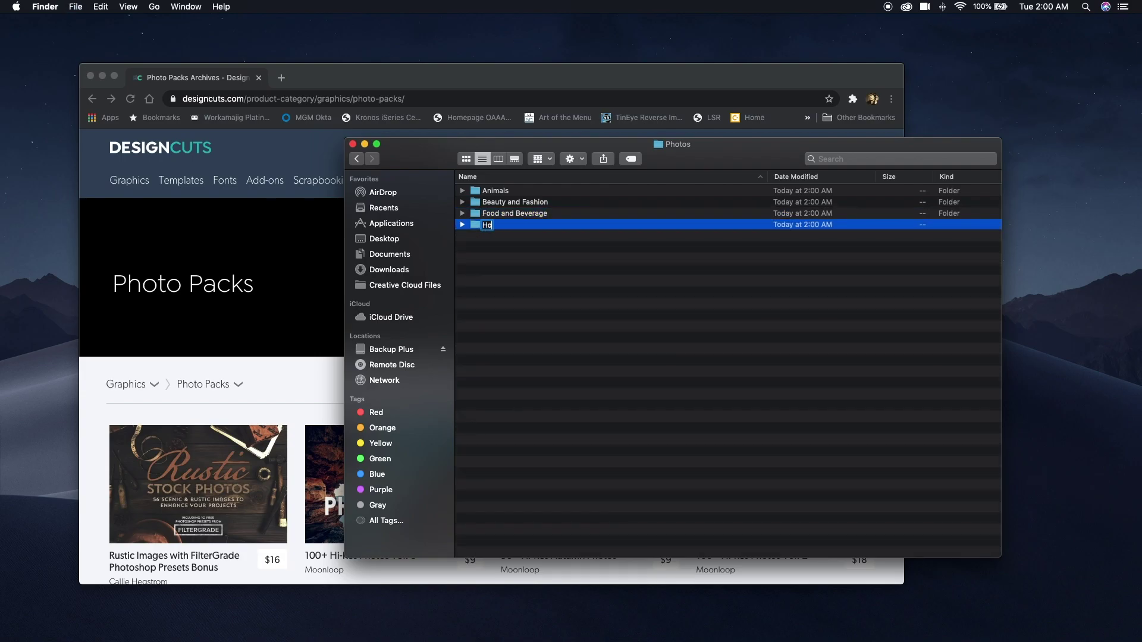
{"action": "key", "text": "Return"}
Add Photos folders Indoor Scene, Objects, Outdoor Scenes, People and Seasons.
{"action": "key", "text": "super+shift+n"}
{"action": "type", "text": "Indoor Scenes"}
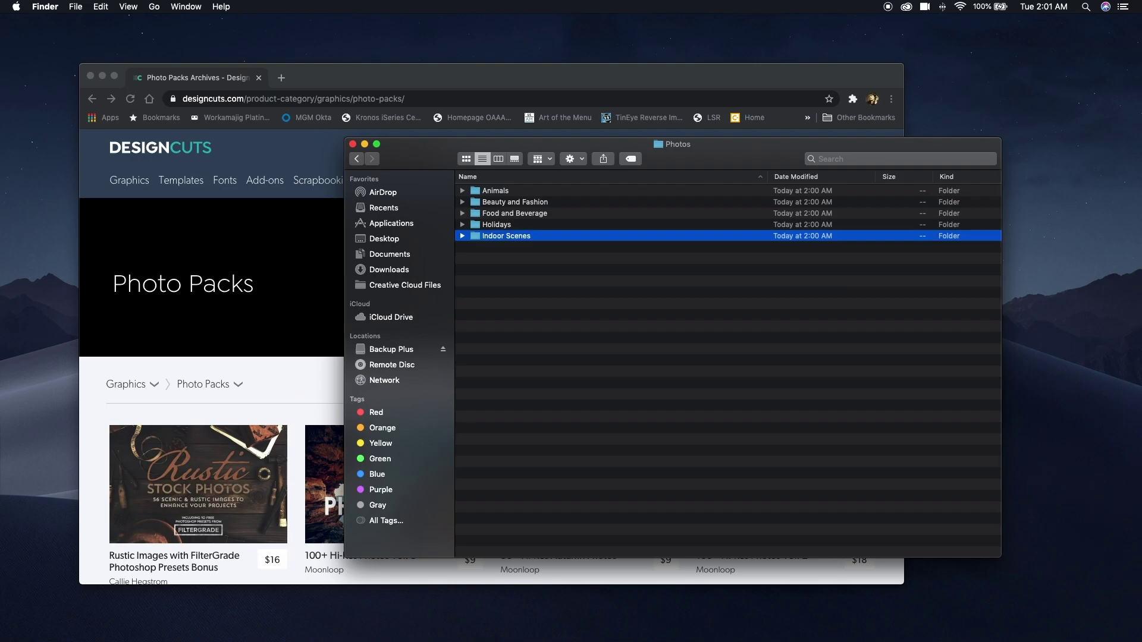
{"action": "key", "text": "Return"}
{"action": "key", "text": "super+shift+n"}
{"action": "type", "text": "Objects"}
{"action": "key", "text": "Return"}
{"action": "key", "text": "super+shift+n"}
{"action": "type", "text": "Outdoor Scenes"}
{"action": "key", "text": "Return"}
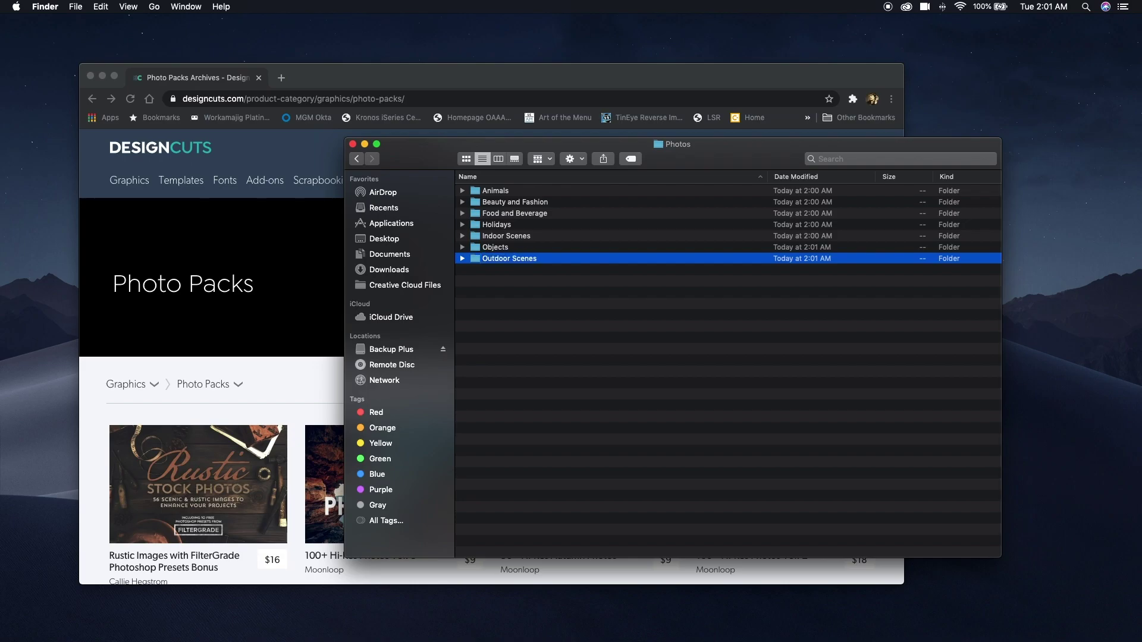
{"action": "key", "text": "super+shift+n"}
{"action": "type", "text": "People"}
{"action": "key", "text": "Return"}
{"action": "key", "text": "super+shift+n"}
{"action": "type", "text": "Seasons"}
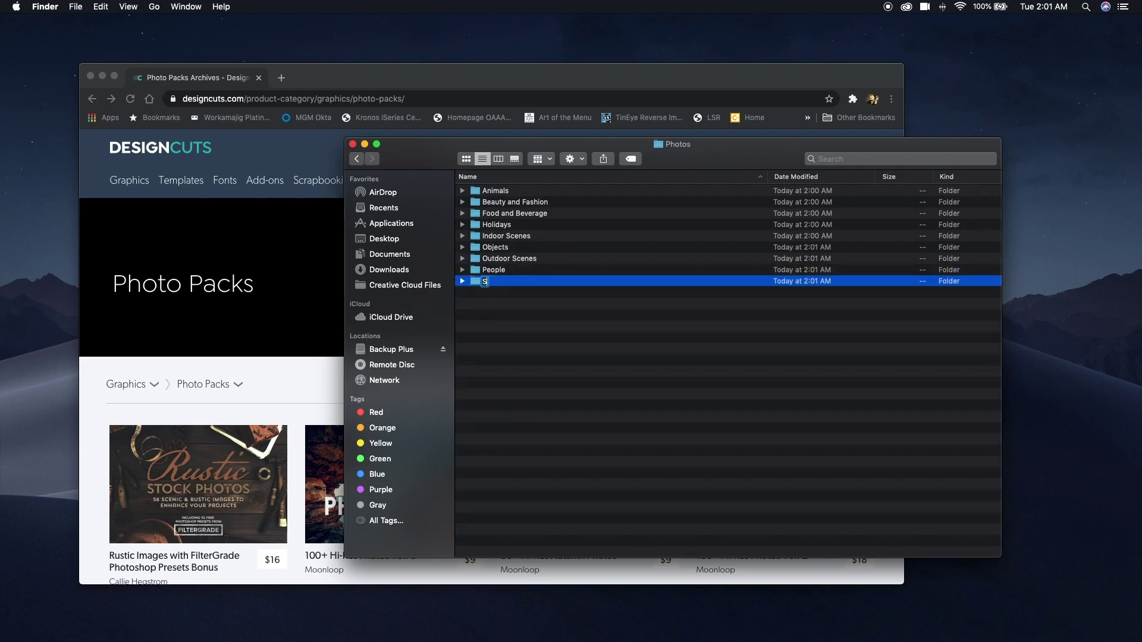
{"action": "key", "text": "Return"}
Inside Seasons, create Autumn, Spring, Summer and Winter folders.
{"action": "double_click", "coordinate": [475, 282]}
{"action": "key", "text": "super+shift+n"}
{"action": "type", "text": "Autumn"}
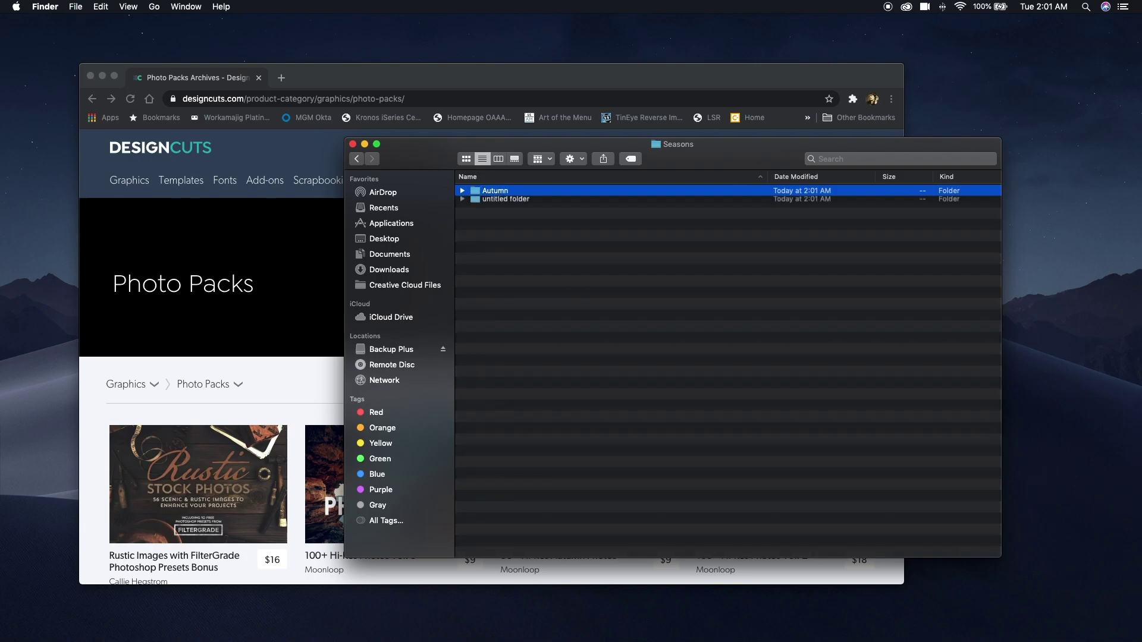
{"action": "key", "text": "super+shift+n"}
{"action": "type", "text": "Spring"}
{"action": "key", "text": "Return"}
{"action": "key", "text": "super+shift+n"}
{"action": "type", "text": "Summer"}
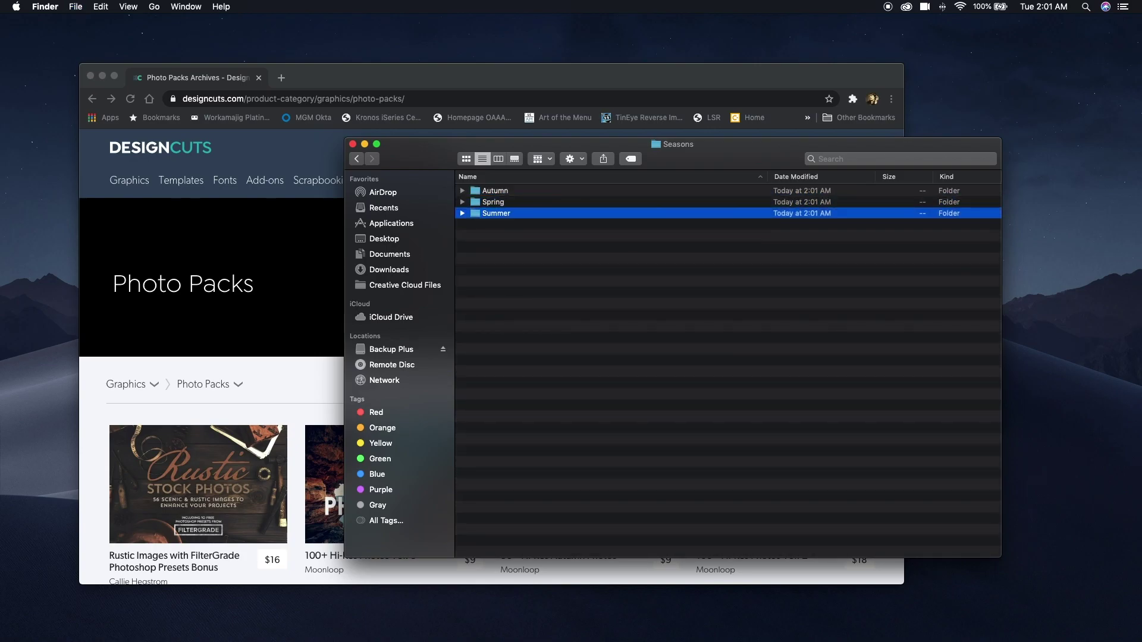
{"action": "key", "text": "Return"}
{"action": "key", "text": "super+shift+n"}
{"action": "type", "text": "Winter"}
{"action": "key", "text": "Return"}
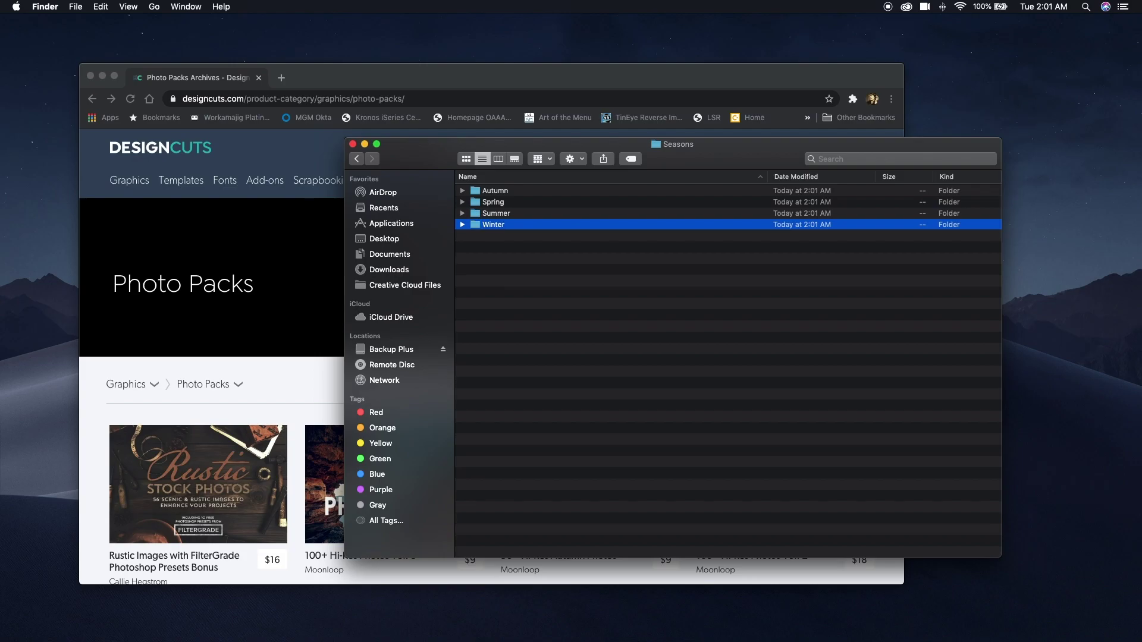
Back in Photos, add a final Wedding folder.
{"action": "left_click", "coordinate": [356, 158]}
{"action": "left_click", "coordinate": [578, 316]}
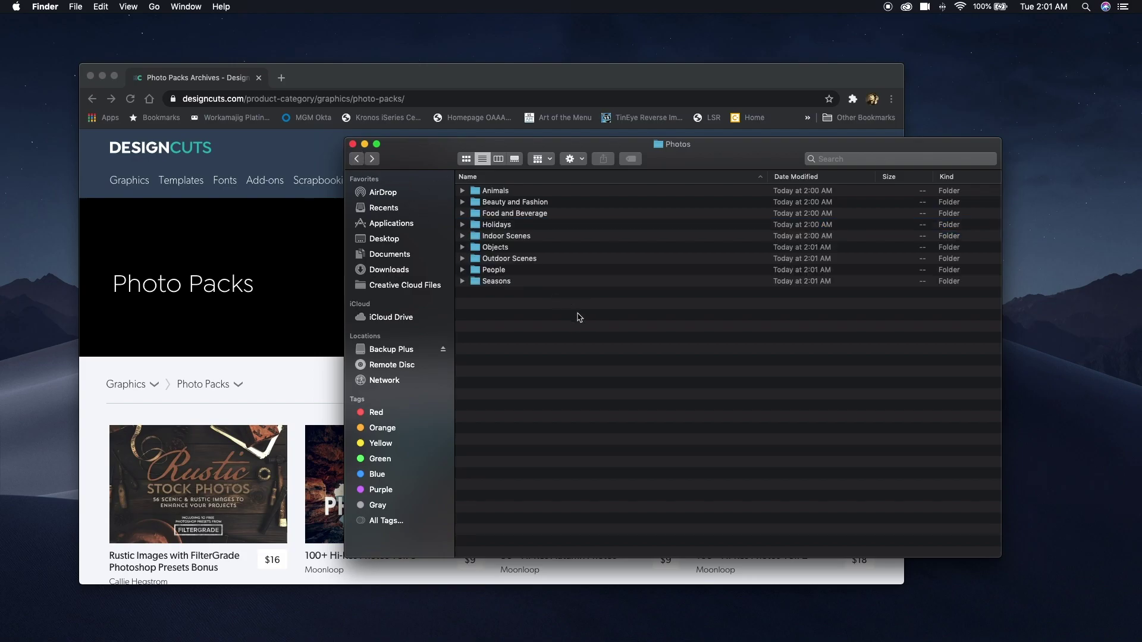
{"action": "key", "text": "super+shift+n"}
{"action": "type", "text": "Wedding"}
{"action": "key", "text": "Return"}
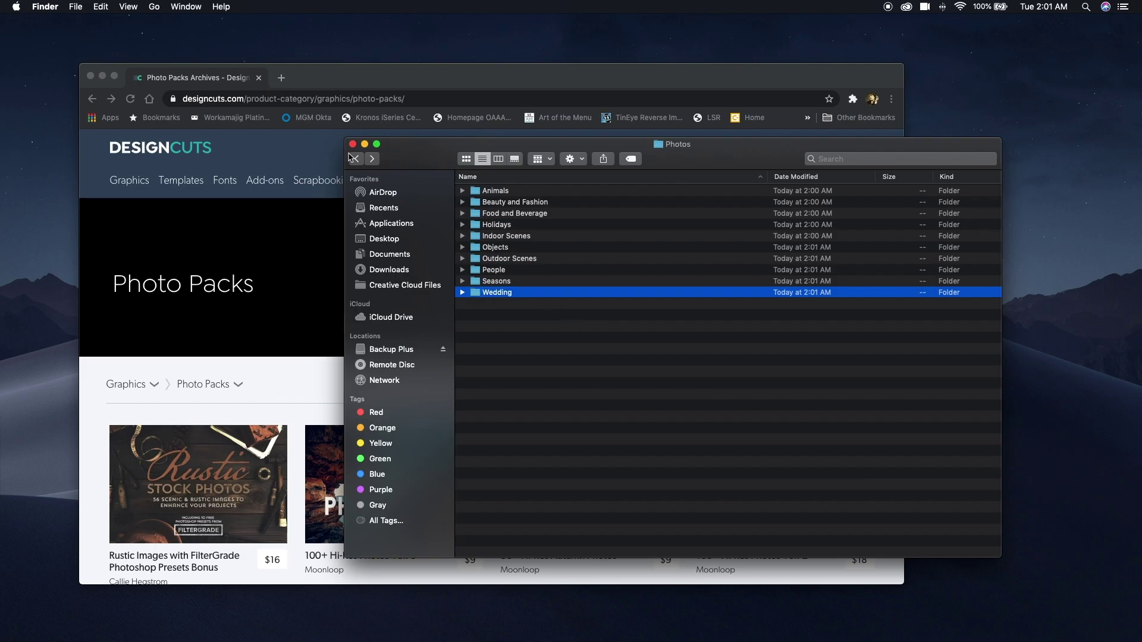
Return Finder to Folder Structure, open Design Cuts' Templates category in Chrome, then refocus Finder.
{"action": "left_click", "coordinate": [356, 159]}
{"action": "left_click", "coordinate": [309, 155]}
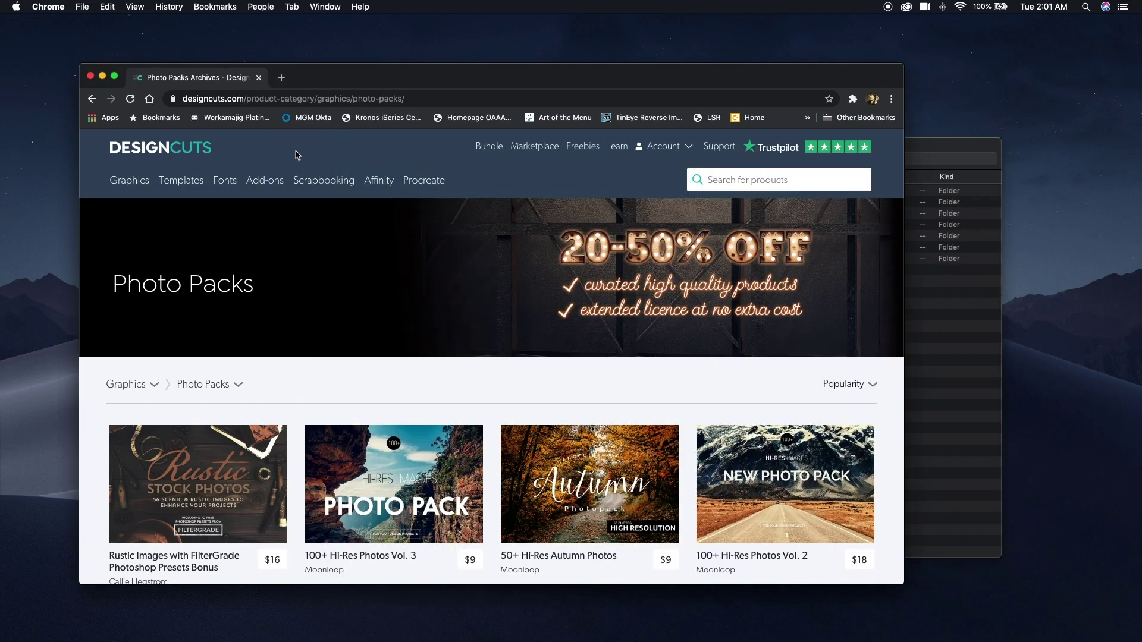
{"action": "mouse_move", "coordinate": [177, 187]}
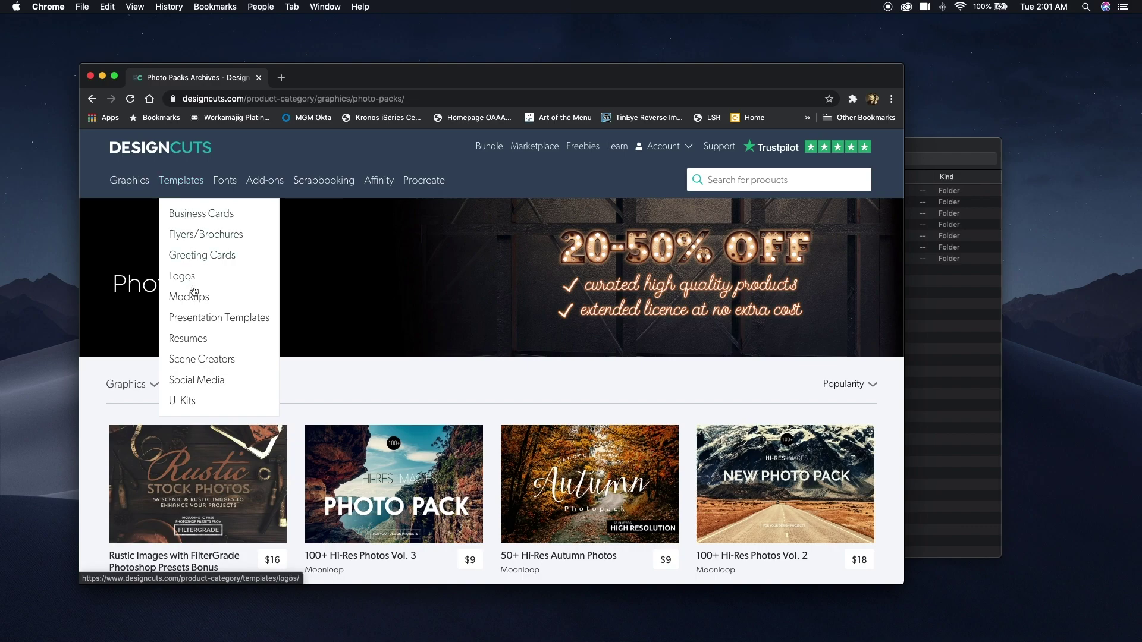
{"action": "left_click", "coordinate": [181, 180]}
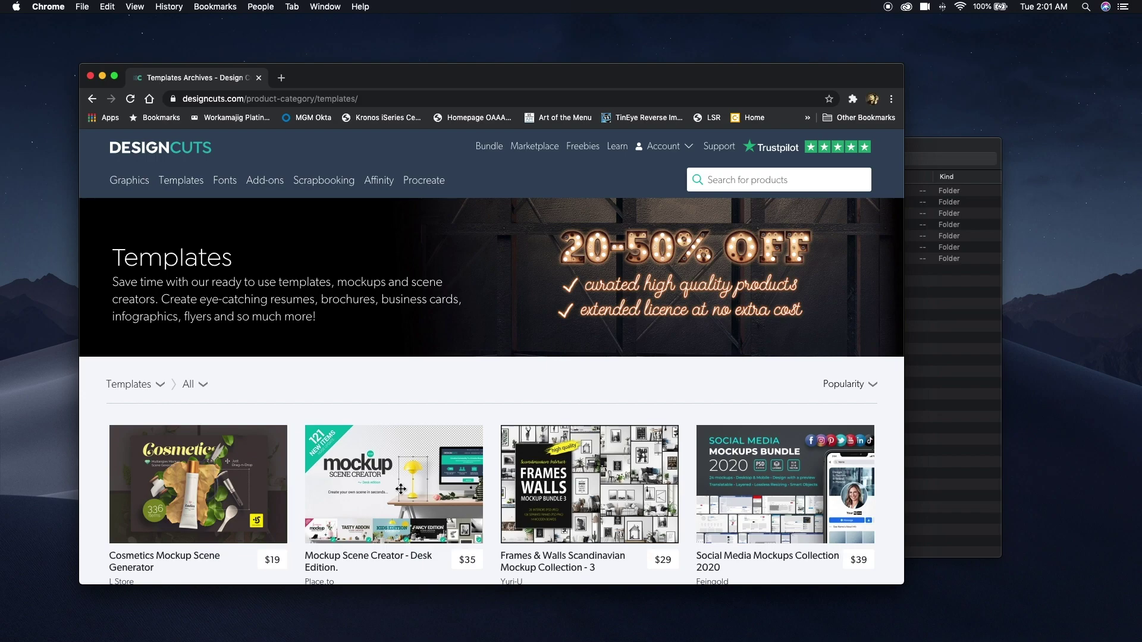
{"action": "left_click", "coordinate": [938, 358]}
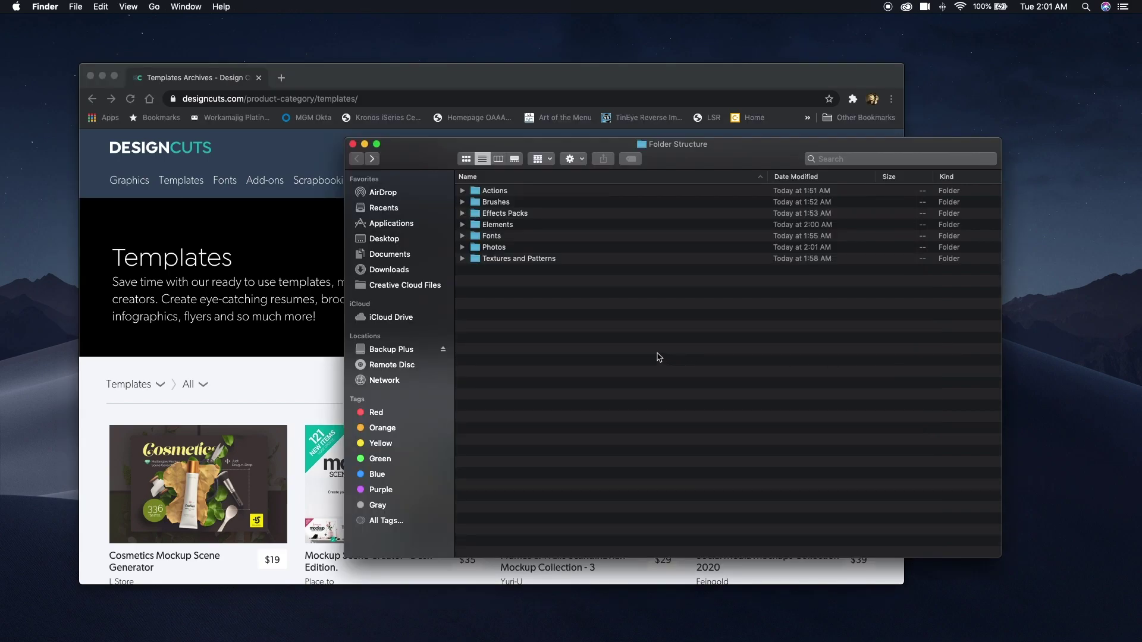
Create a Templates folder in Folder Structure with a By Style folder inside, and open it.
{"action": "key", "text": "super+shift+n"}
{"action": "type", "text": "Templates"}
{"action": "key", "text": "Return"}
{"action": "left_click", "coordinate": [476, 261]}
{"action": "double_click", "coordinate": [476, 260]}
{"action": "key", "text": "super+shift+n"}
{"action": "type", "text": "By Style"}
{"action": "key", "text": "Return"}
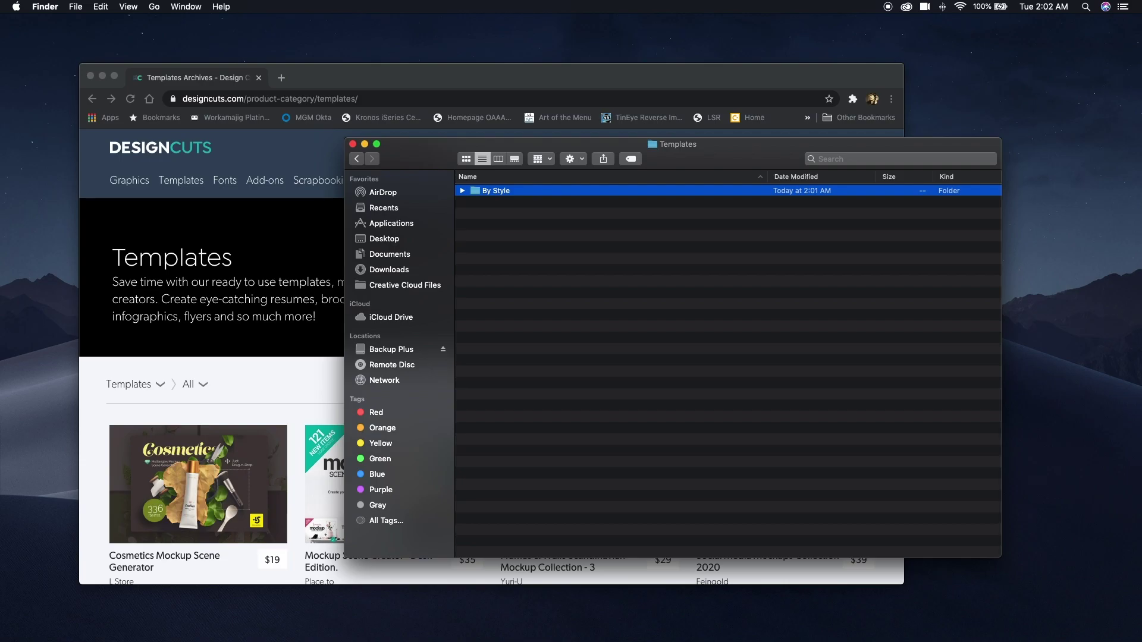
{"action": "double_click", "coordinate": [474, 191]}
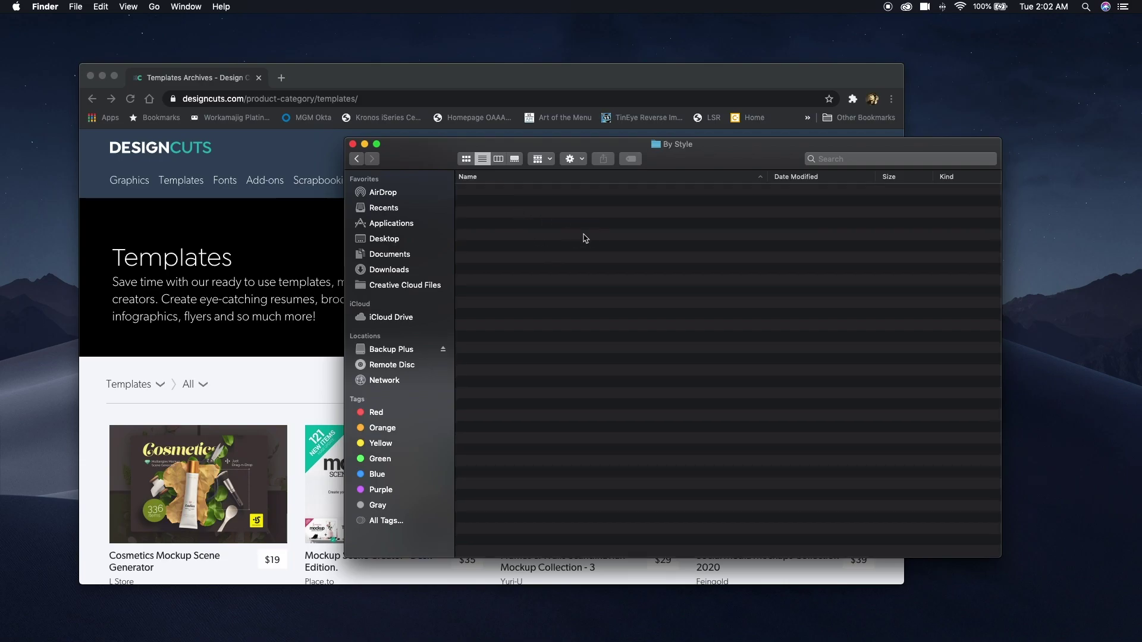
In By Style, create Artistic, Beauty, Fashion and Fitness folders.
{"action": "key", "text": "super+shift+n"}
{"action": "type", "text": "Artist"}
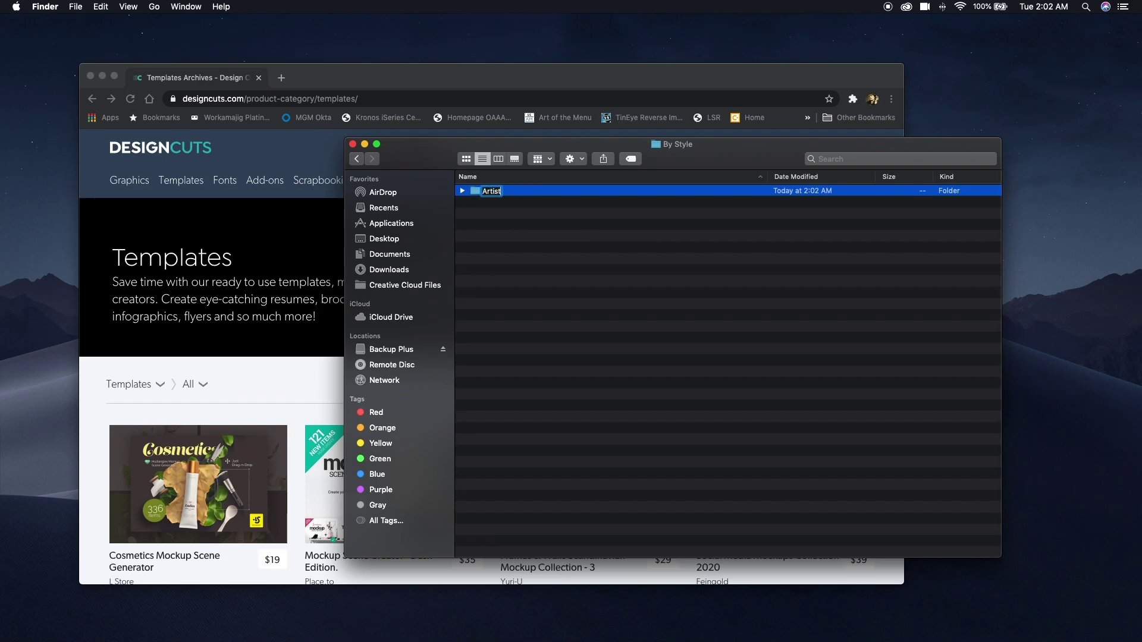
{"action": "key", "text": "Return"}
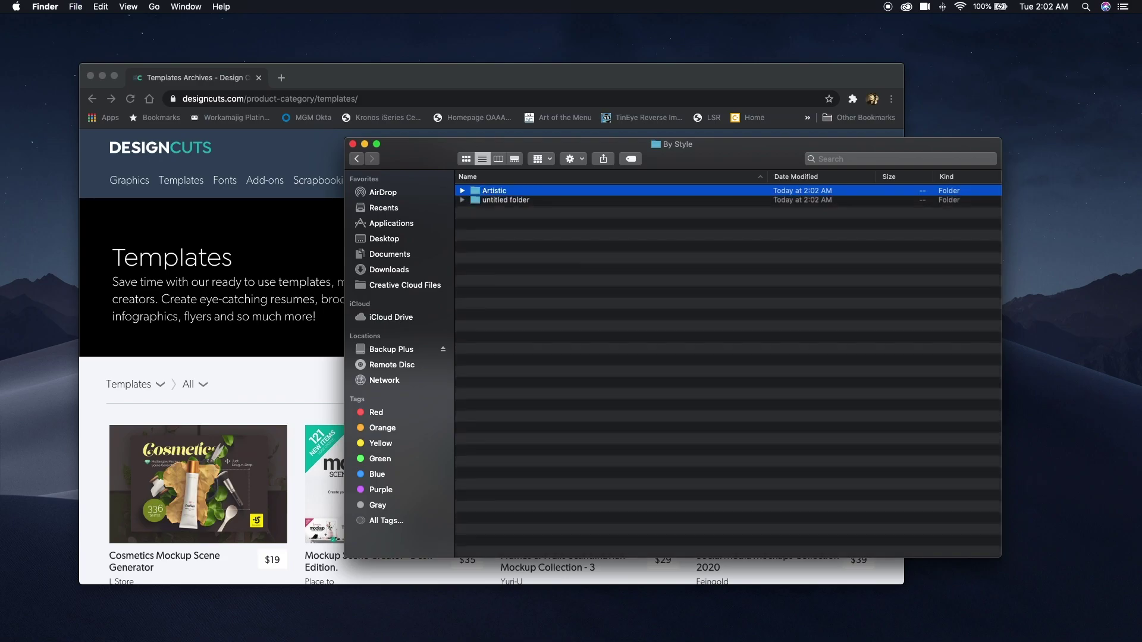
{"action": "key", "text": "super+shift+n"}
{"action": "type", "text": "Beauty"}
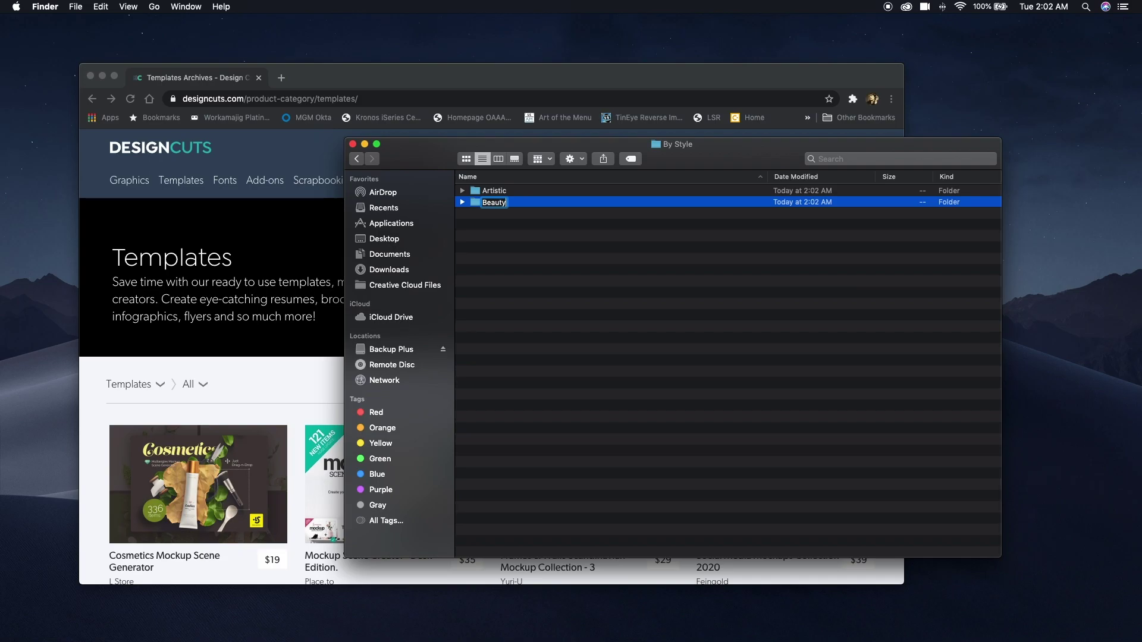
{"action": "key", "text": "Return"}
{"action": "key", "text": "super+shift+n"}
{"action": "type", "text": "Fashion"}
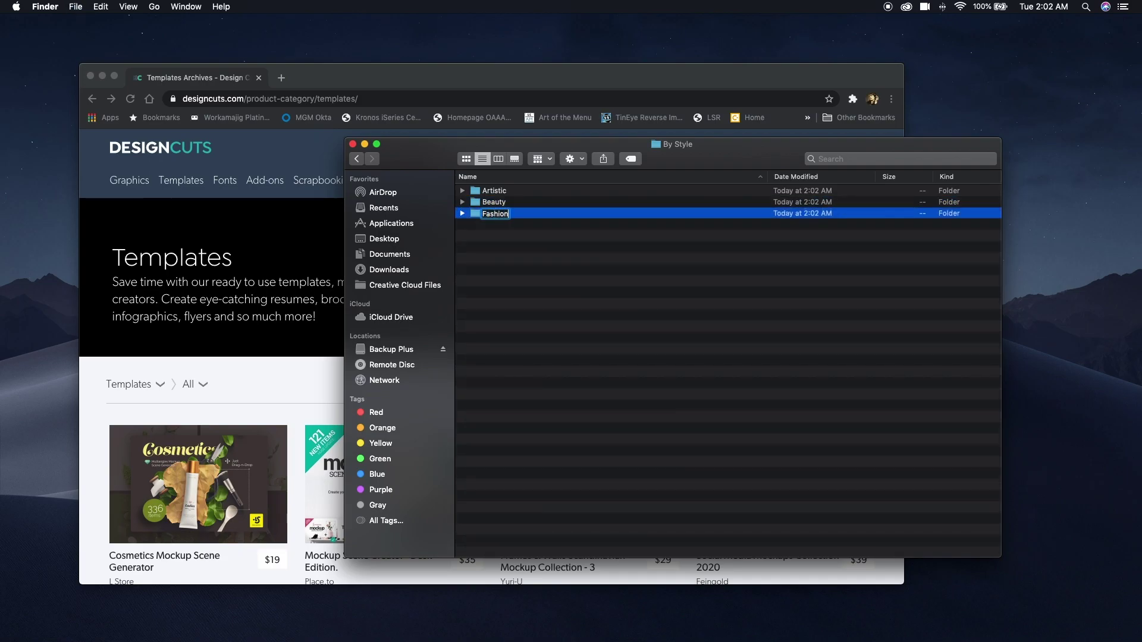
{"action": "key", "text": "Return"}
{"action": "key", "text": "super+shift+n"}
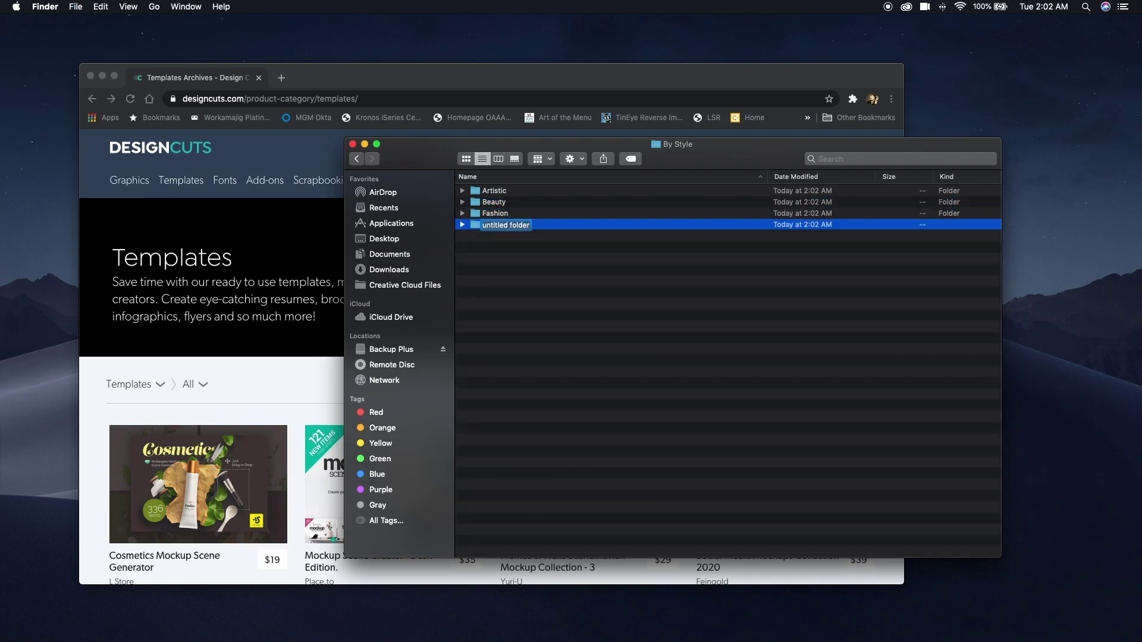
{"action": "type", "text": "Fitness"}
{"action": "key", "text": "Return"}
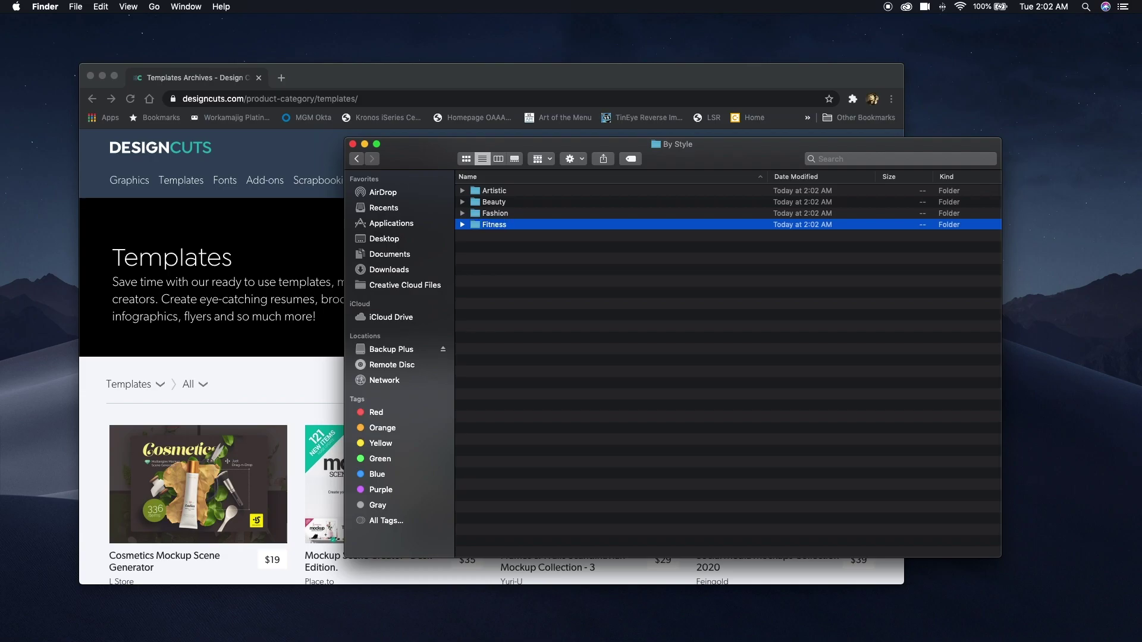
Add Food and Beverage, Holidays, Interior Decor and Kids folders.
{"action": "key", "text": "super+shift+n"}
{"action": "type", "text": "Food and Beverage"}
{"action": "key", "text": "Return"}
{"action": "key", "text": "super+shift+n"}
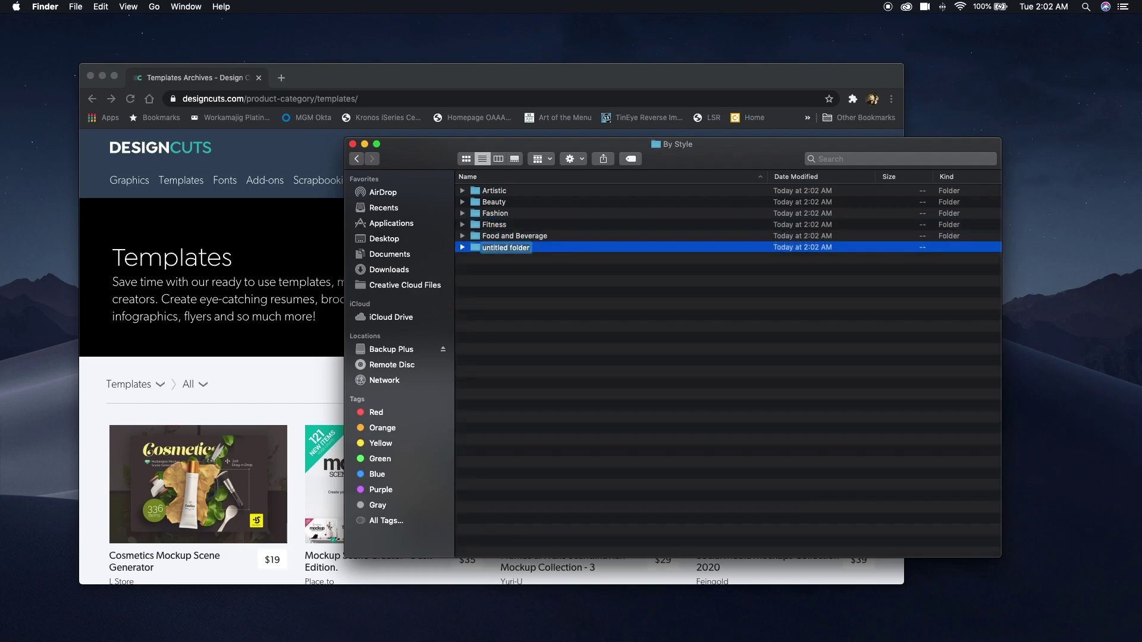
{"action": "type", "text": "Holidays"}
{"action": "key", "text": "Return"}
{"action": "key", "text": "super+shift+n"}
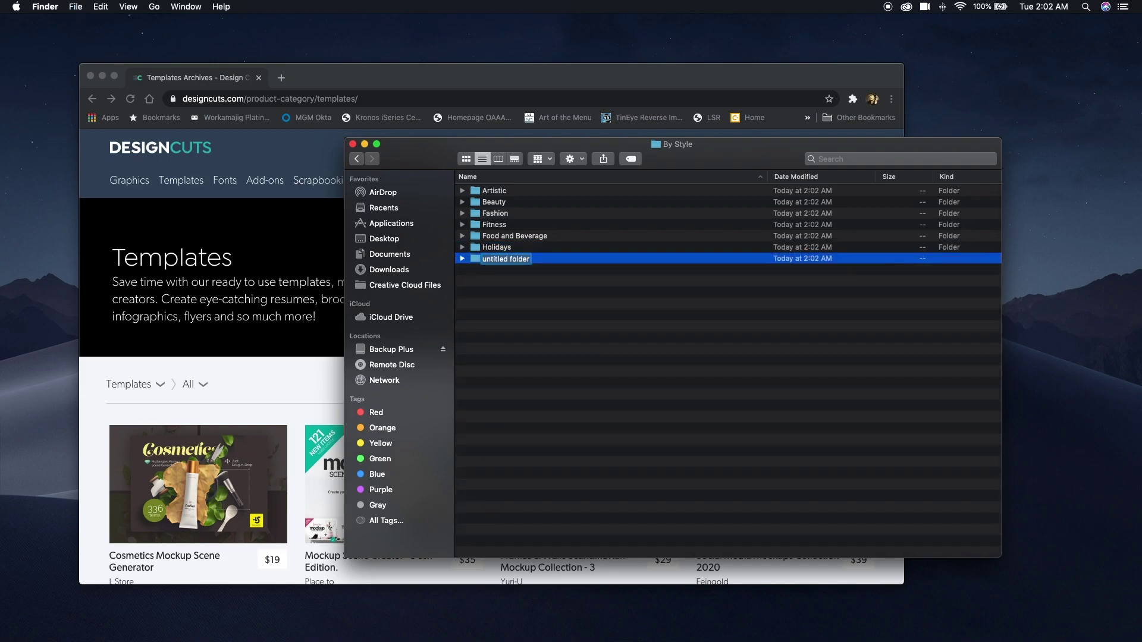
{"action": "type", "text": "Interio"}
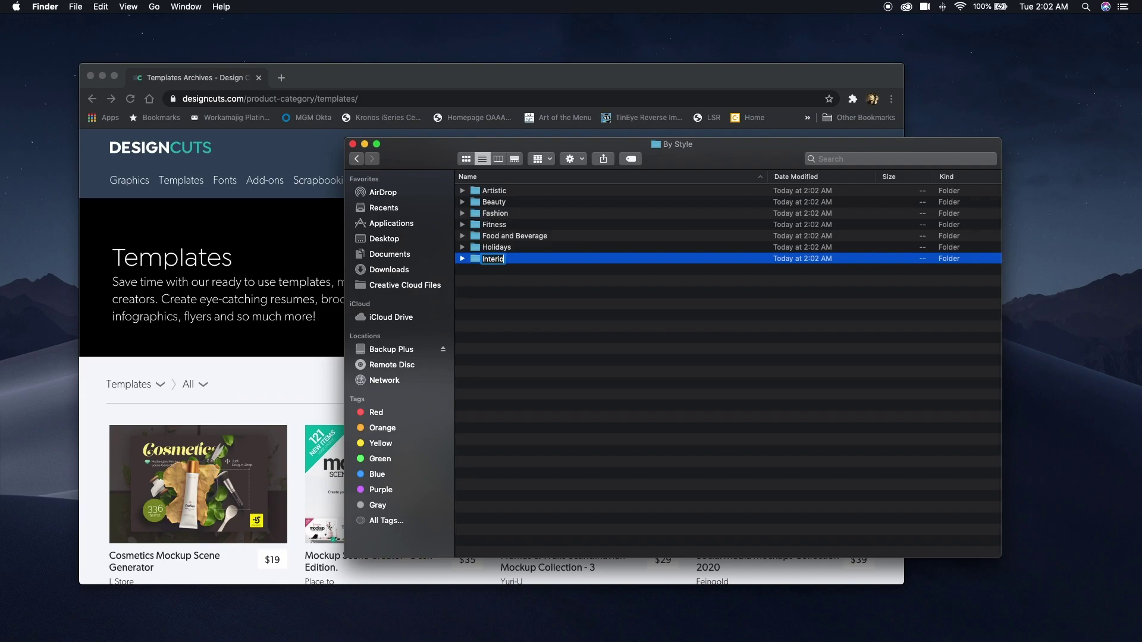
{"action": "type", "text": "r Decor"}
{"action": "key", "text": "Return"}
{"action": "key", "text": "shift+super+n"}
{"action": "type", "text": "Kids"}
{"action": "key", "text": "Return"}
Add Nature, Seasons and Tech folders to By Style.
{"action": "key", "text": "shift+super+n"}
{"action": "type", "text": "Nature"}
{"action": "key", "text": "Return"}
{"action": "key", "text": "shift+super+n"}
{"action": "type", "text": "Seasons"}
{"action": "key", "text": "Return"}
{"action": "key", "text": "shift+super+n"}
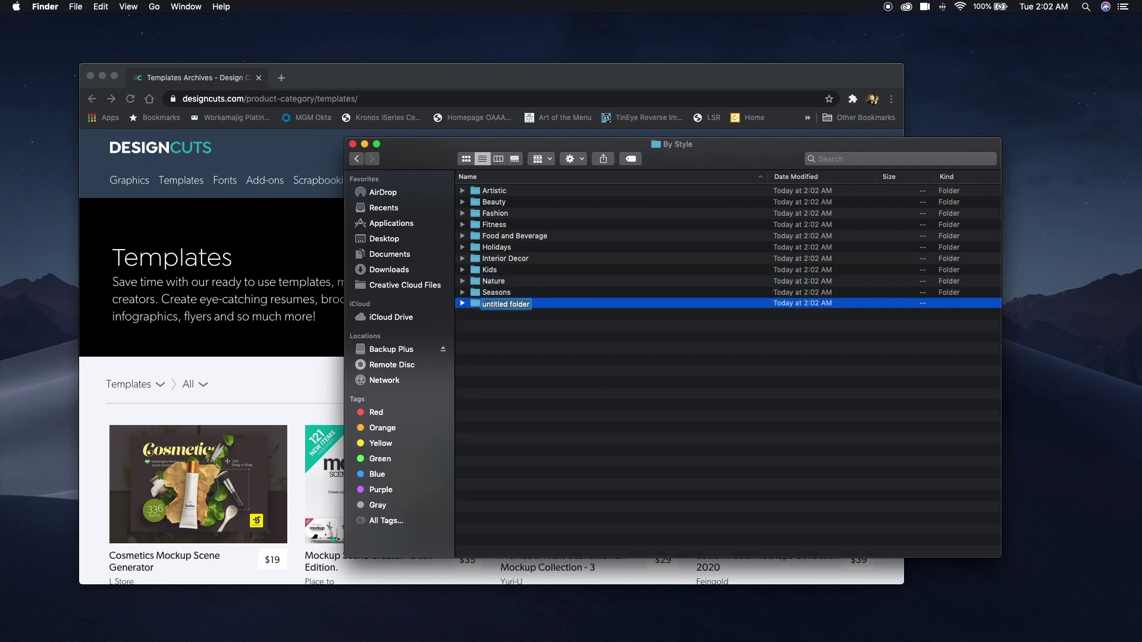
{"action": "type", "text": "Tech"}
{"action": "key", "text": "Return"}
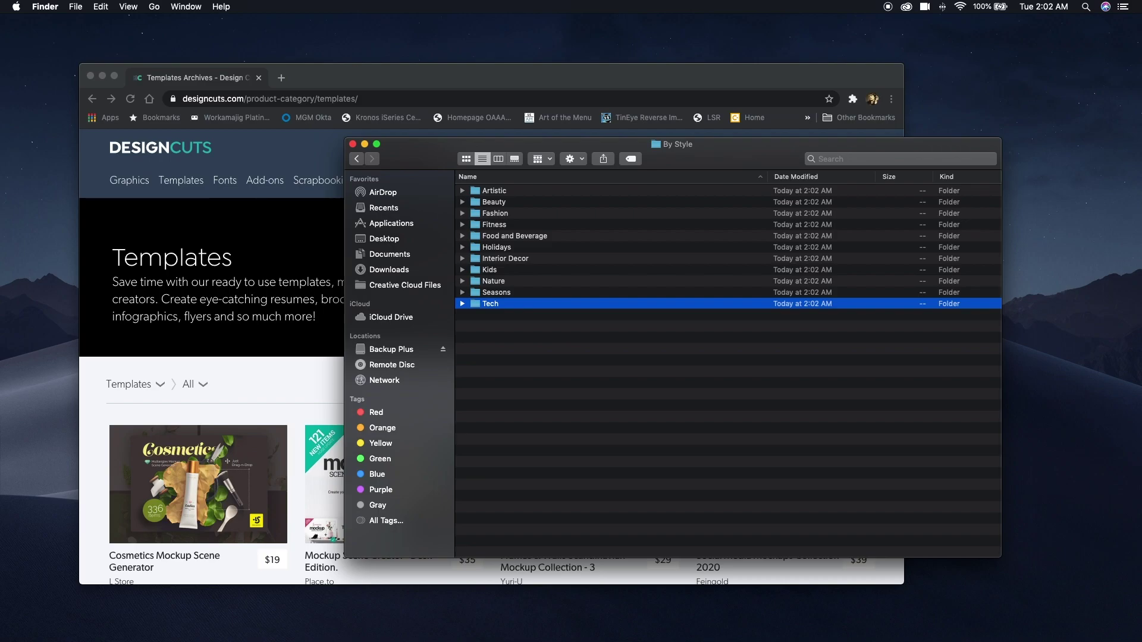
Add Universal Modern, Universal Traditional, Universal Vintage and Weddings folders.
{"action": "key", "text": "shift+super+n"}
{"action": "type", "text": "Uni"}
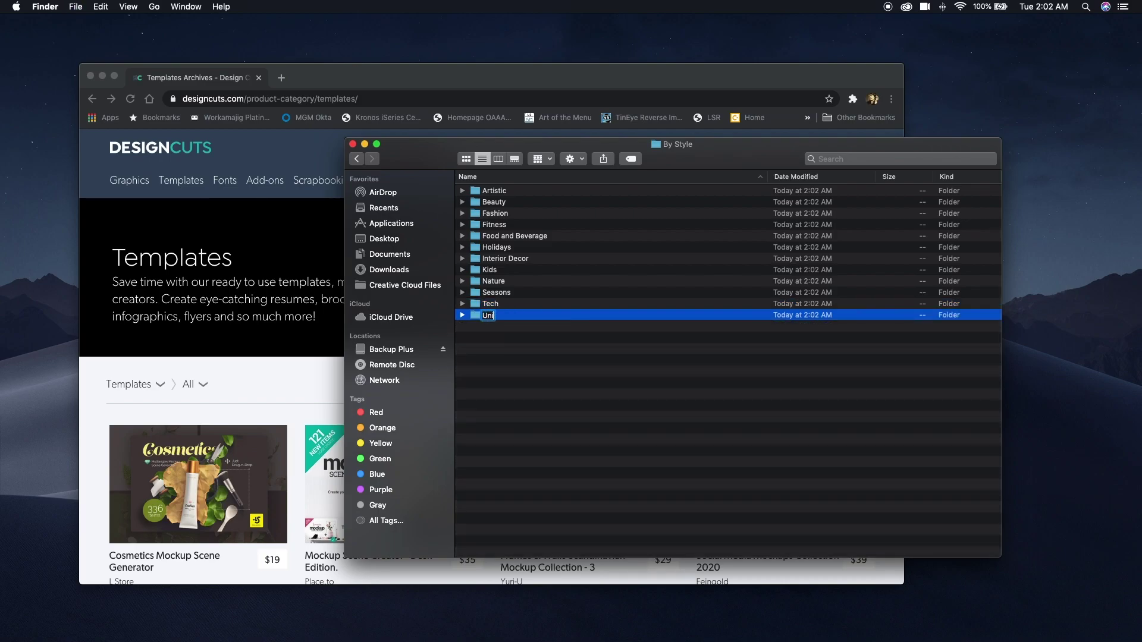
{"action": "type", "text": "versal Modern"}
{"action": "key", "text": "Return"}
{"action": "key", "text": "super+shift+n"}
{"action": "type", "text": "Universal Traditional"}
{"action": "key", "text": "Return"}
{"action": "key", "text": "super+shift+n"}
{"action": "type", "text": "Universal Vintage"}
{"action": "key", "text": "Return"}
{"action": "key", "text": "super+shift+n"}
{"action": "type", "text": "Weddings"}
{"action": "key", "text": "Return"}
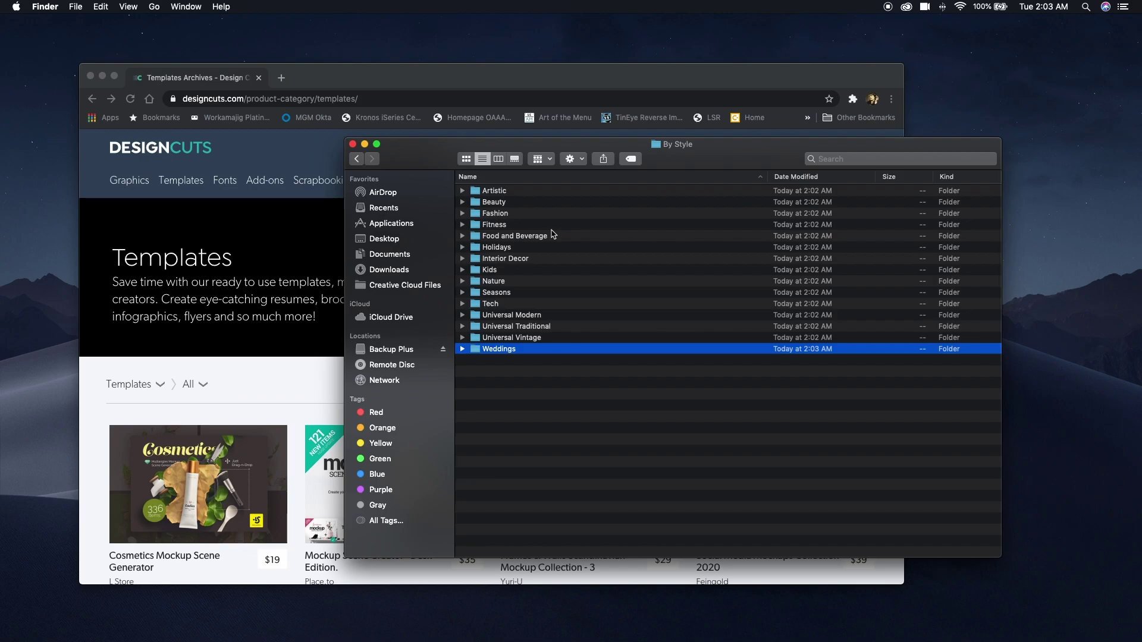
In Templates, create a By Type folder containing an Acquisition folder.
{"action": "left_click", "coordinate": [357, 159]}
{"action": "key", "text": "super+shift+n"}
{"action": "type", "text": "By Type"}
{"action": "key", "text": "Return"}
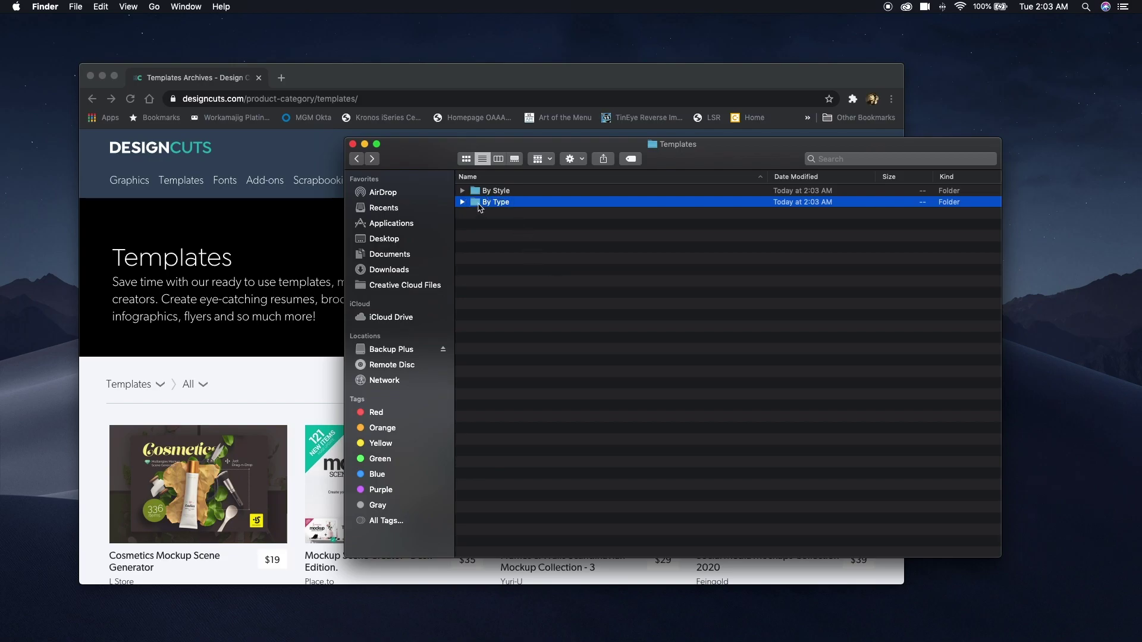
{"action": "double_click", "coordinate": [476, 202]}
{"action": "key", "text": "super+shift+n"}
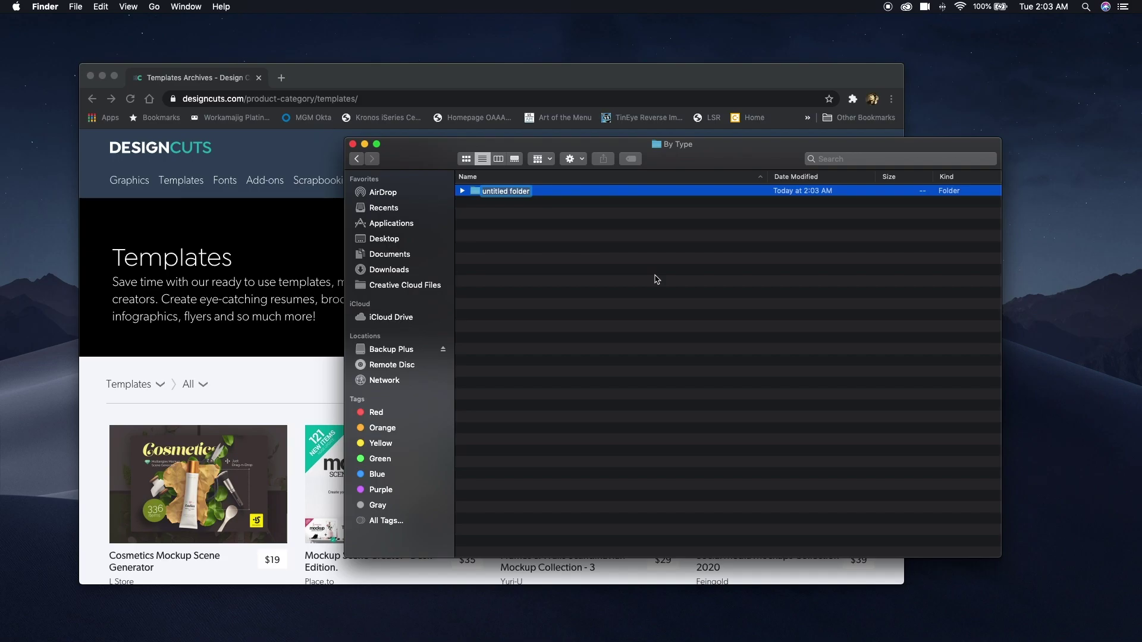
{"action": "type", "text": "Acquisition"}
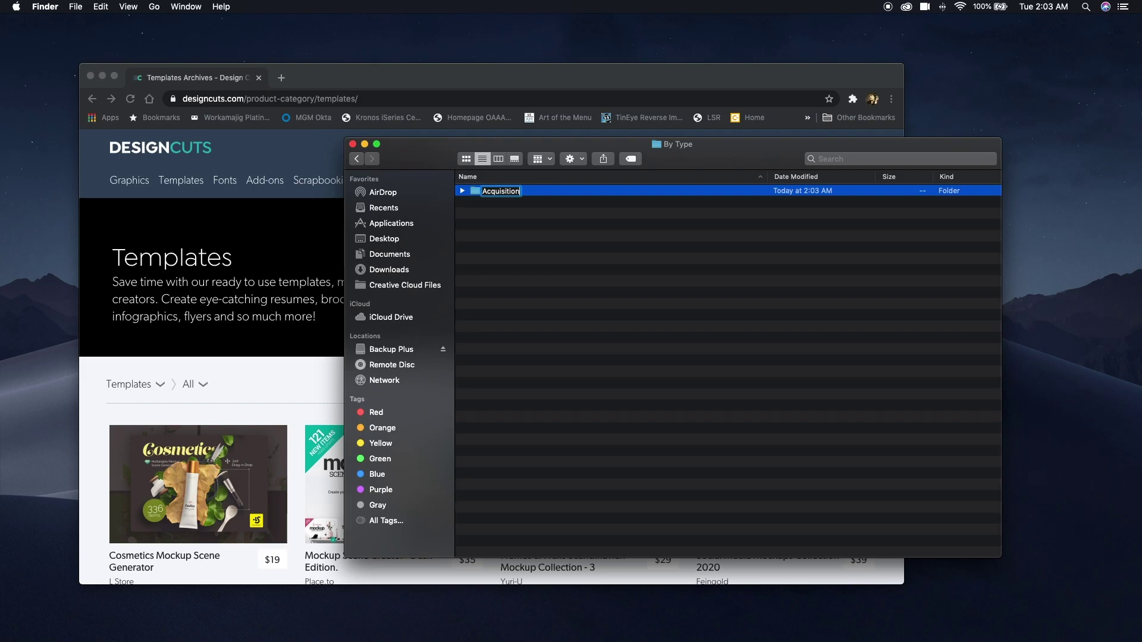
{"action": "key", "text": "Return"}
Inside Acquisition, create Estimate and Invoice, Pitch and Present, and Resume and CV folders.
{"action": "double_click", "coordinate": [479, 190]}
{"action": "key", "text": "super+shift+n"}
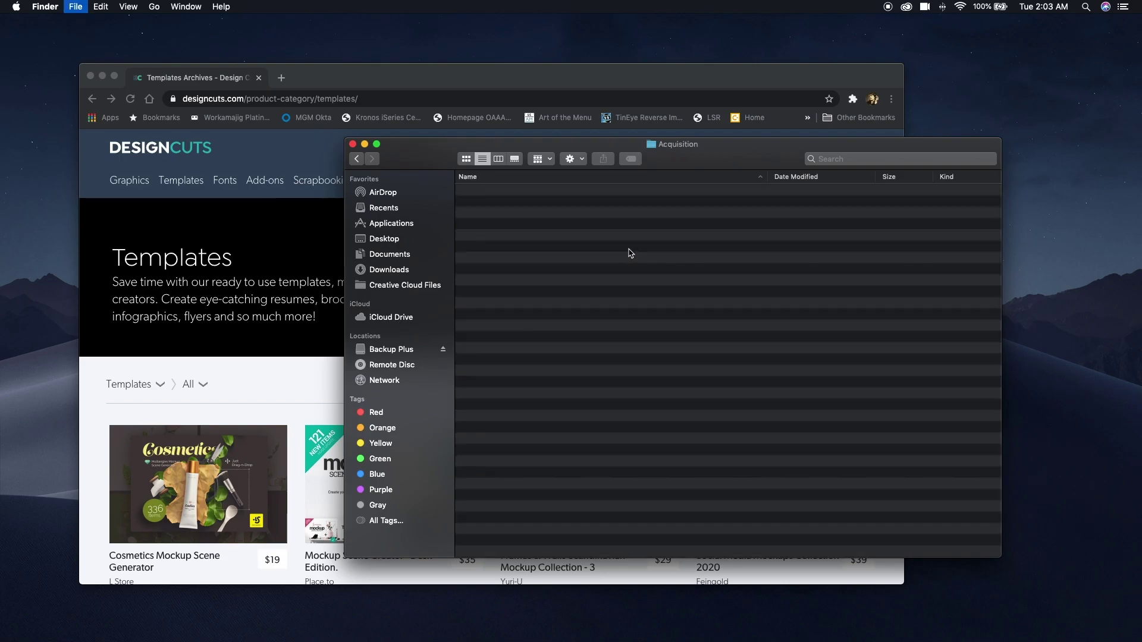
{"action": "type", "text": "E"}
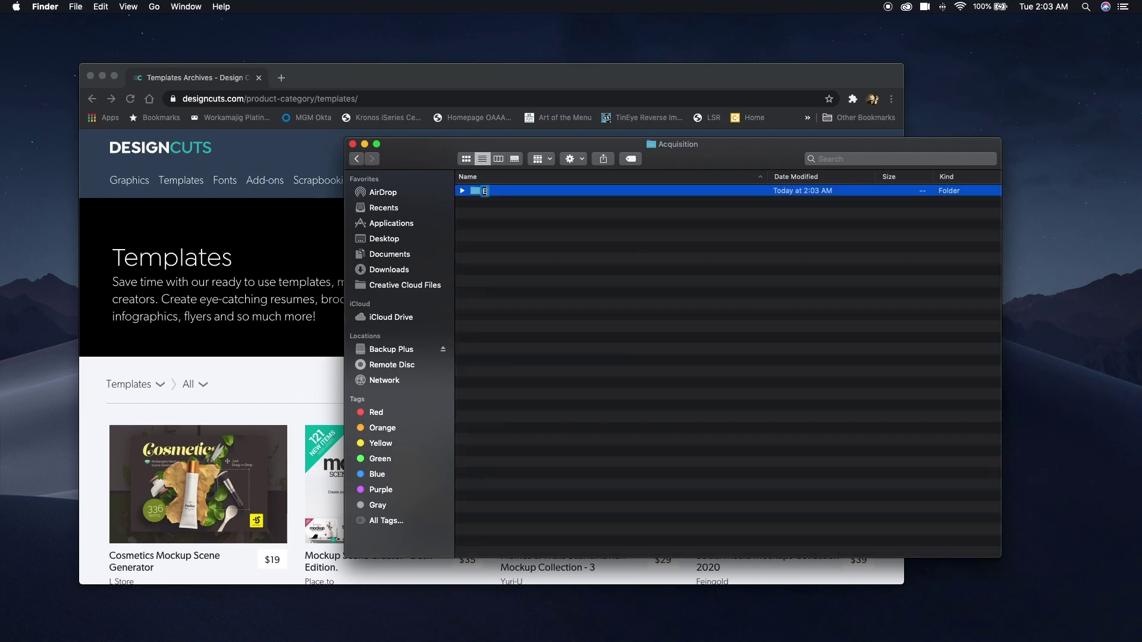
{"action": "type", "text": "stimate and Invoice"}
{"action": "key", "text": "Return"}
{"action": "key", "text": "super+shift+n"}
{"action": "type", "text": "Pitche a"}
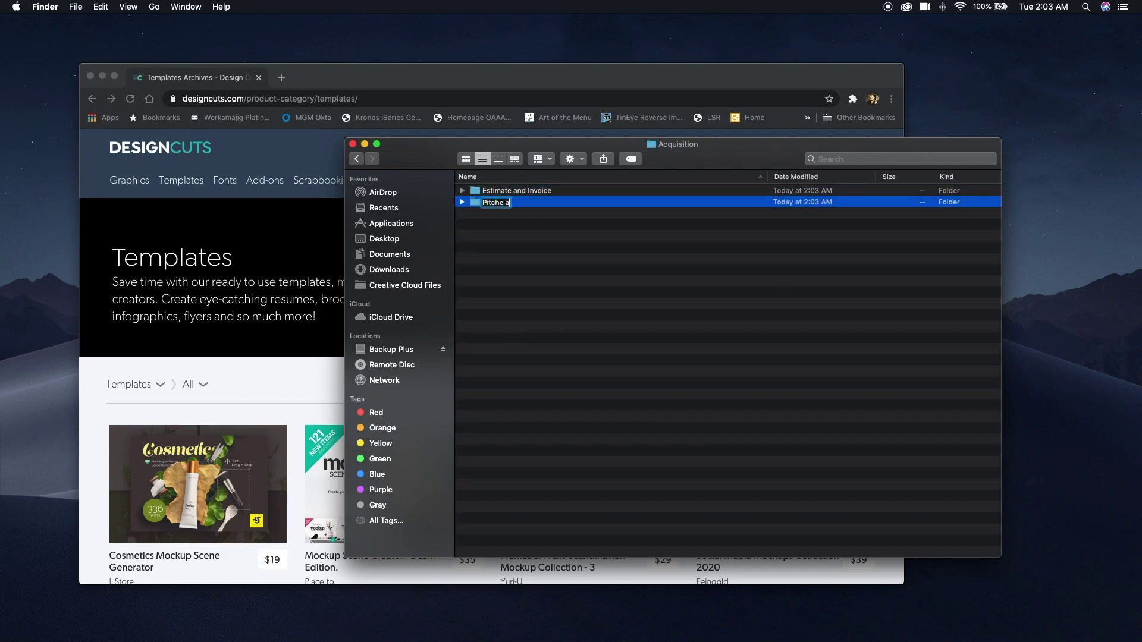
{"action": "type", "text": "ndand Present"}
{"action": "key", "text": "Return"}
{"action": "key", "text": "super+shift+n"}
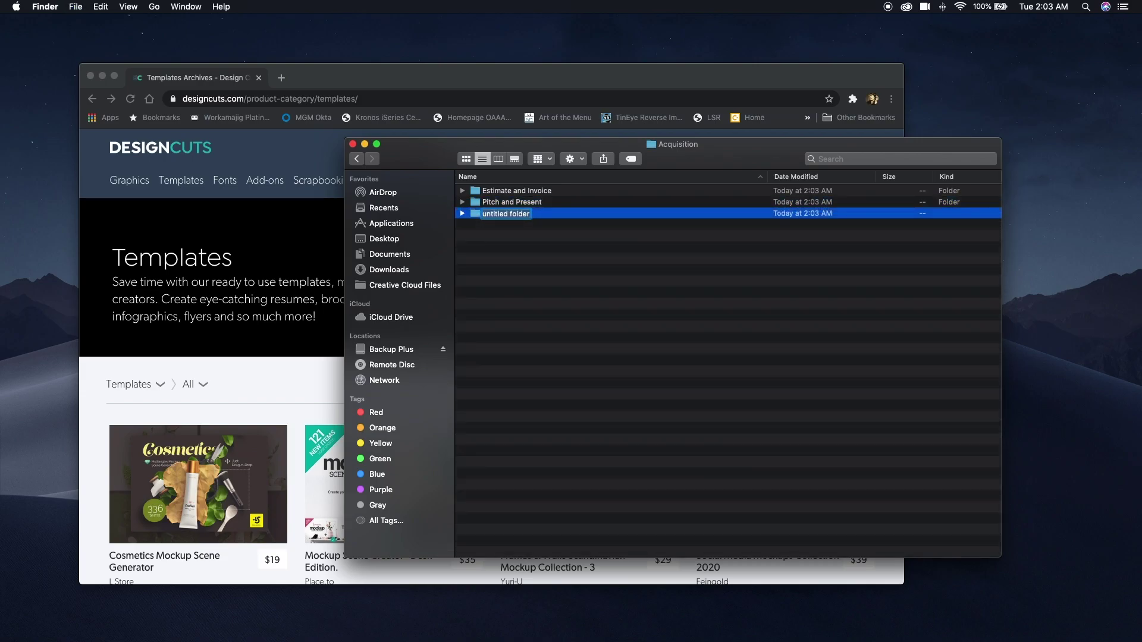
{"action": "type", "text": "Resume and DV"}
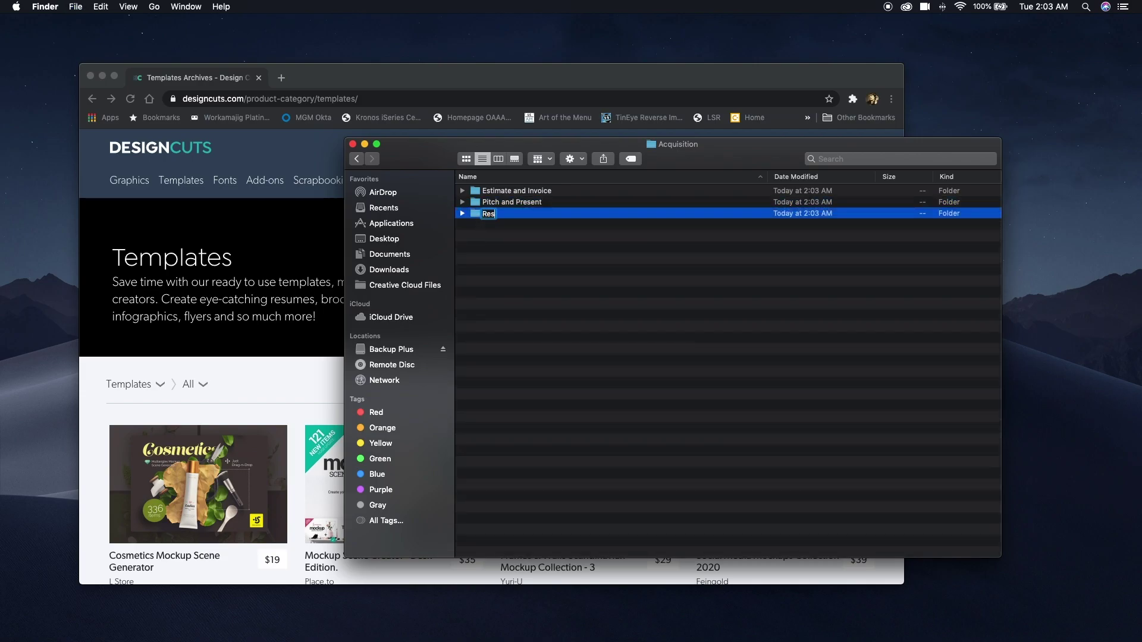
{"action": "key", "text": "BackSpace"}
{"action": "key", "text": "BackSpace"}
{"action": "type", "text": "CV"}
{"action": "key", "text": "Return"}
{"action": "left_click", "coordinate": [356, 158]}
Create Logos and Mockups folders inside By Type.
{"action": "key", "text": "super+shift+n"}
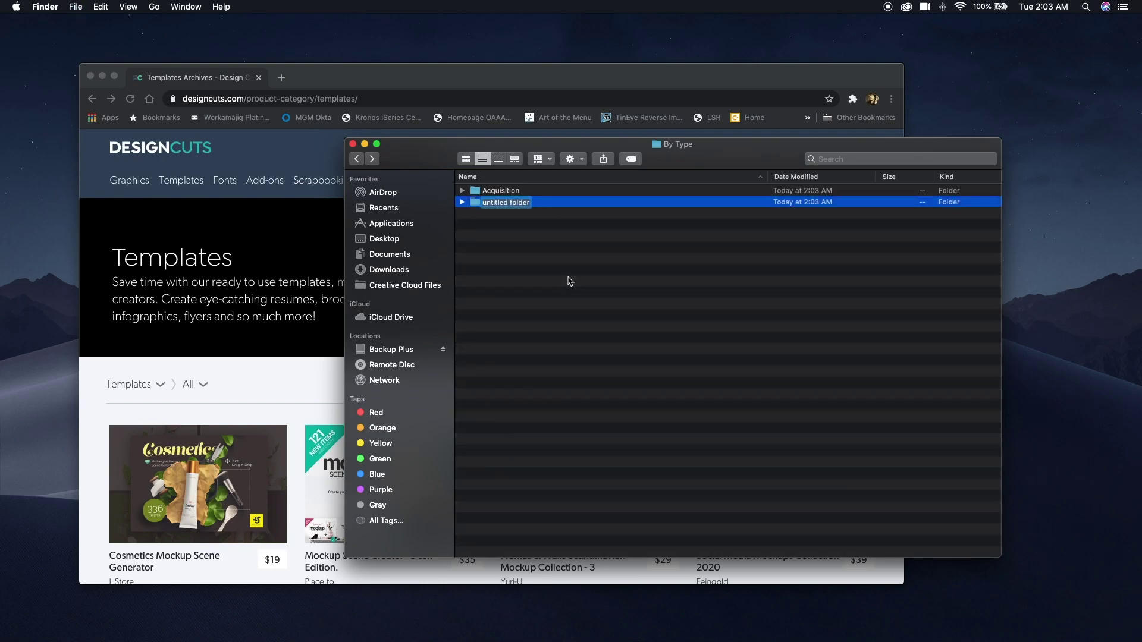
{"action": "type", "text": "Logos"}
{"action": "key", "text": "Return"}
{"action": "key", "text": "super+shift+n"}
{"action": "type", "text": "Mockups"}
{"action": "key", "text": "Return"}
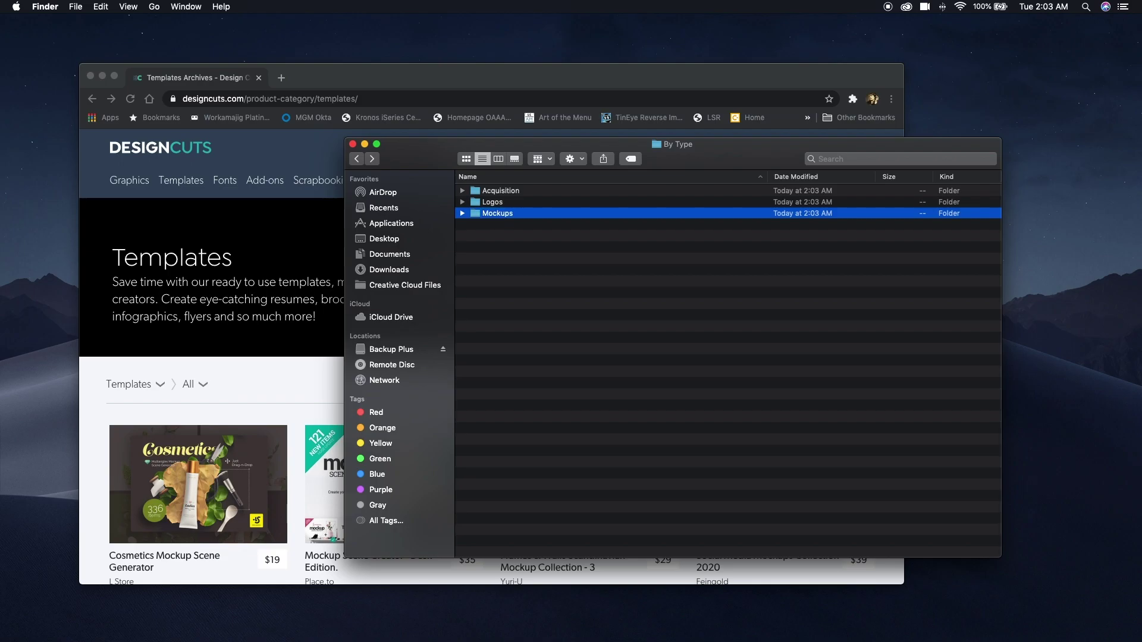
Inside Mockups, add Apparel, Books and Magazines, Branding and Stationery, Packaging and Technology folders.
{"action": "double_click", "coordinate": [479, 215]}
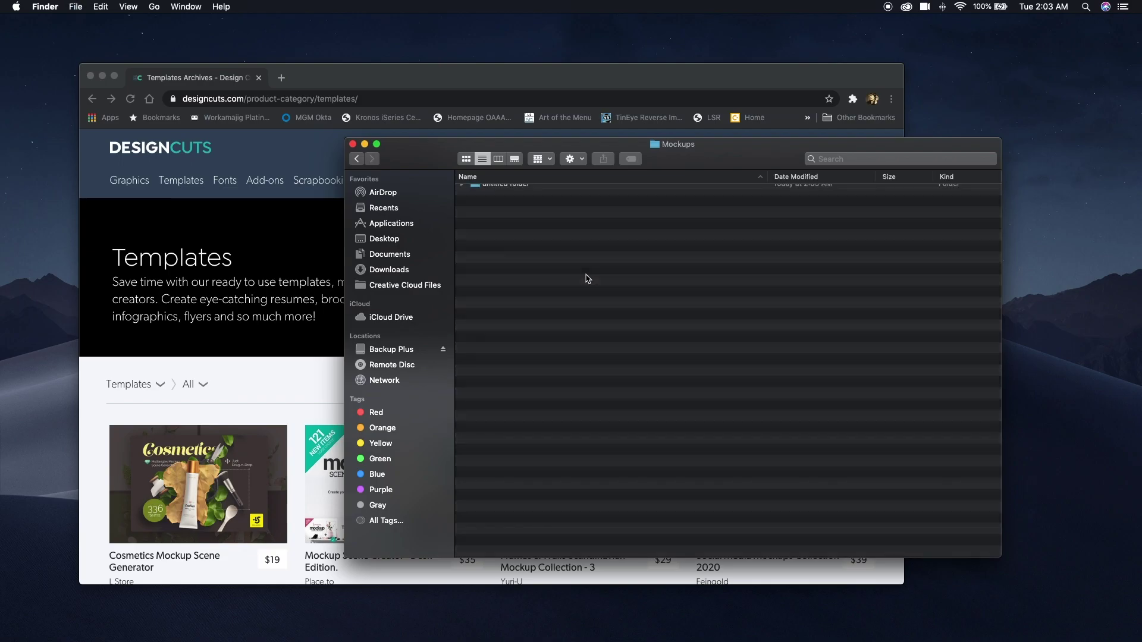
{"action": "key", "text": "super+shift+n"}
{"action": "type", "text": "Apparel"}
{"action": "key", "text": "Return"}
{"action": "key", "text": "super+shift+n"}
{"action": "type", "text": "Books and Magazines"}
{"action": "key", "text": "Return"}
{"action": "key", "text": "super+shift+n"}
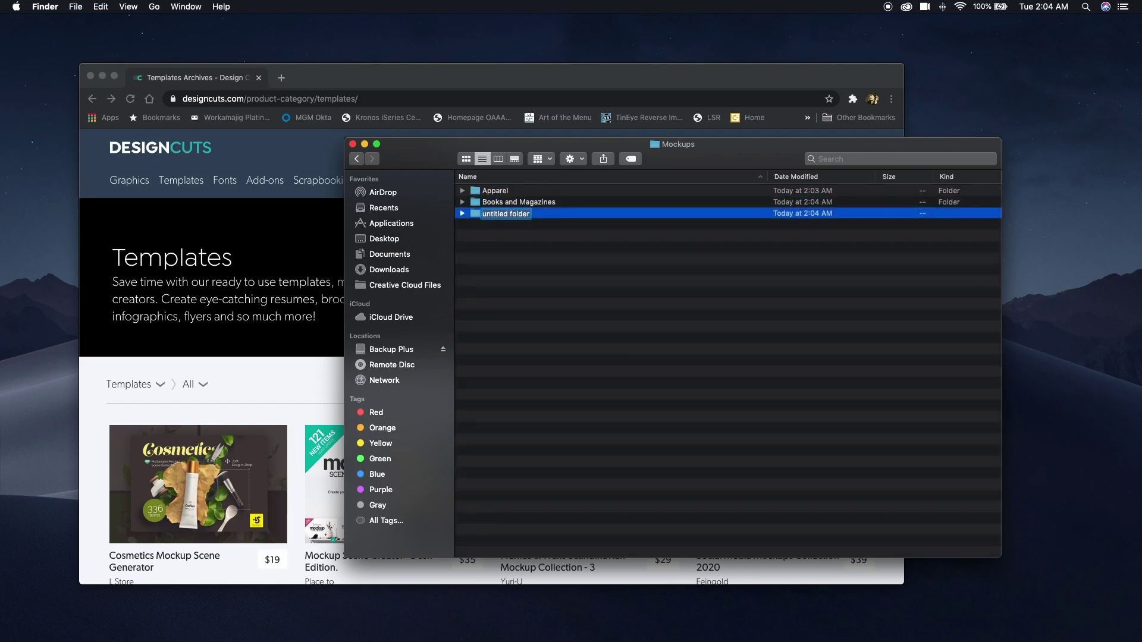
{"action": "type", "text": "Branding and Stationery"}
{"action": "key", "text": "Return"}
{"action": "key", "text": "super+shift+n"}
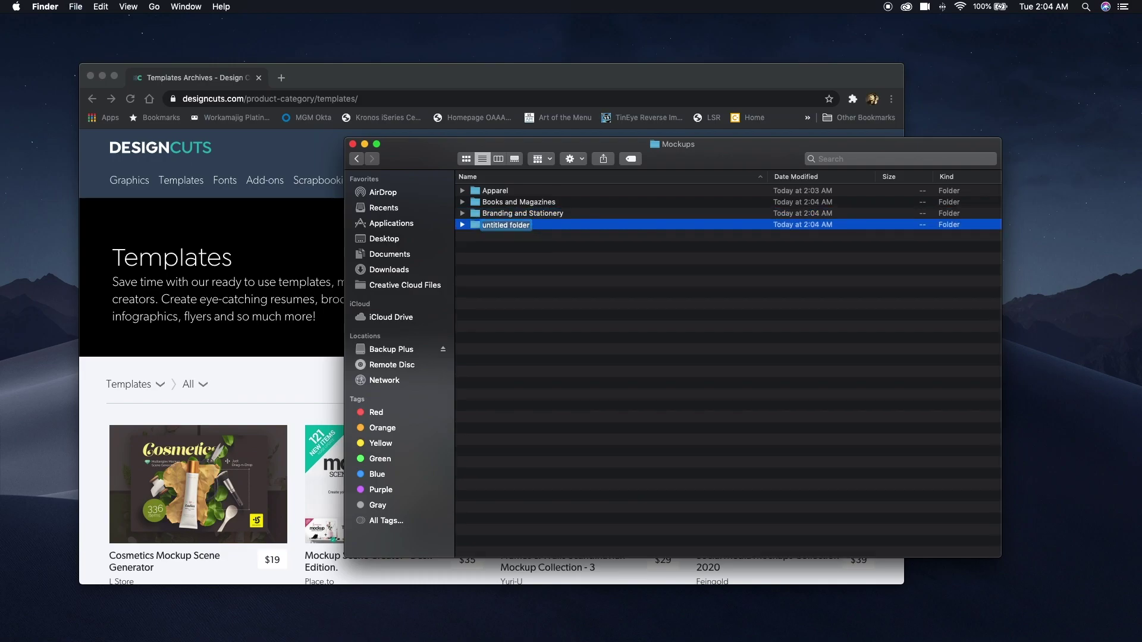
{"action": "type", "text": "Packaging"}
{"action": "key", "text": "Return"}
{"action": "key", "text": "super+shift+n"}
{"action": "type", "text": "T"}
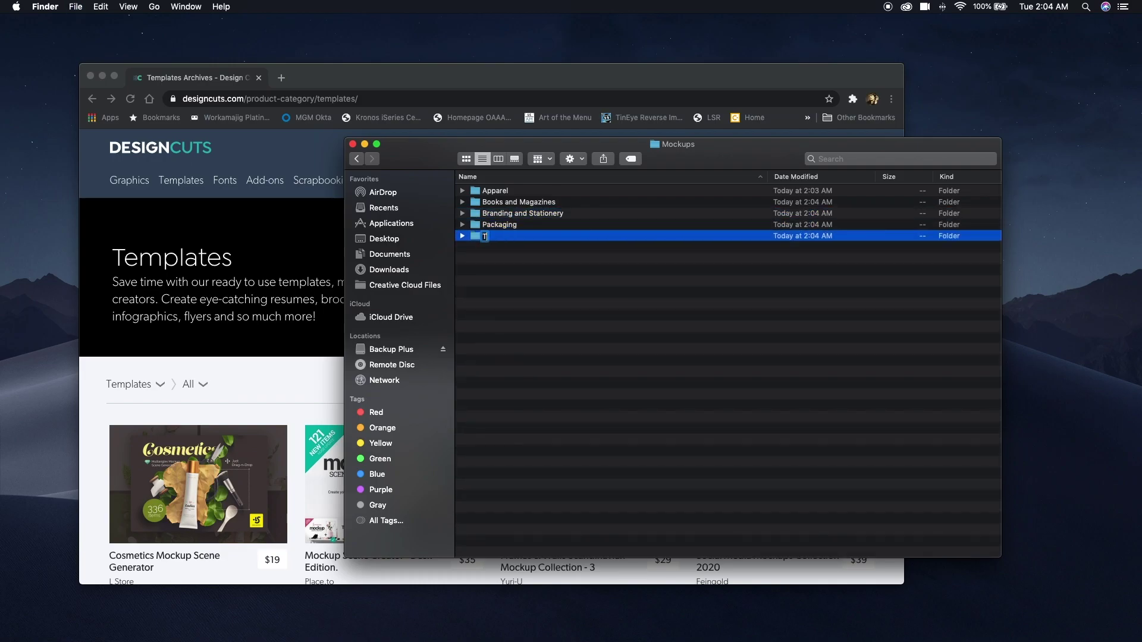
{"action": "type", "text": "echnology"}
{"action": "key", "text": "Return"}
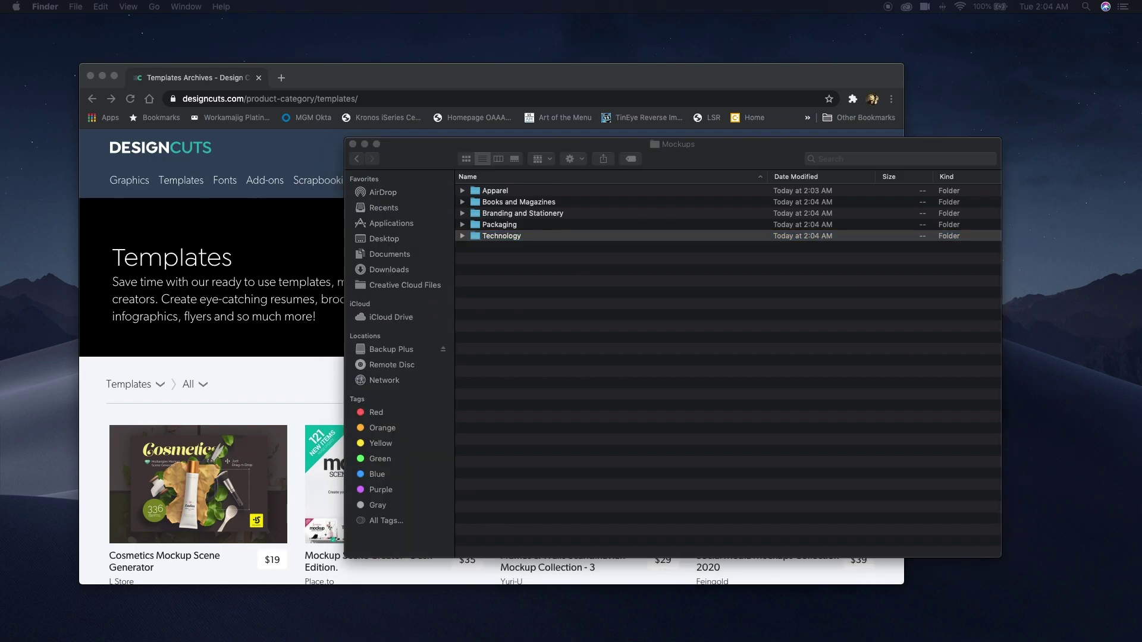
Go back to By Type and add a Scene Creator folder.
{"action": "left_click", "coordinate": [356, 158]}
{"action": "left_click", "coordinate": [356, 158]}
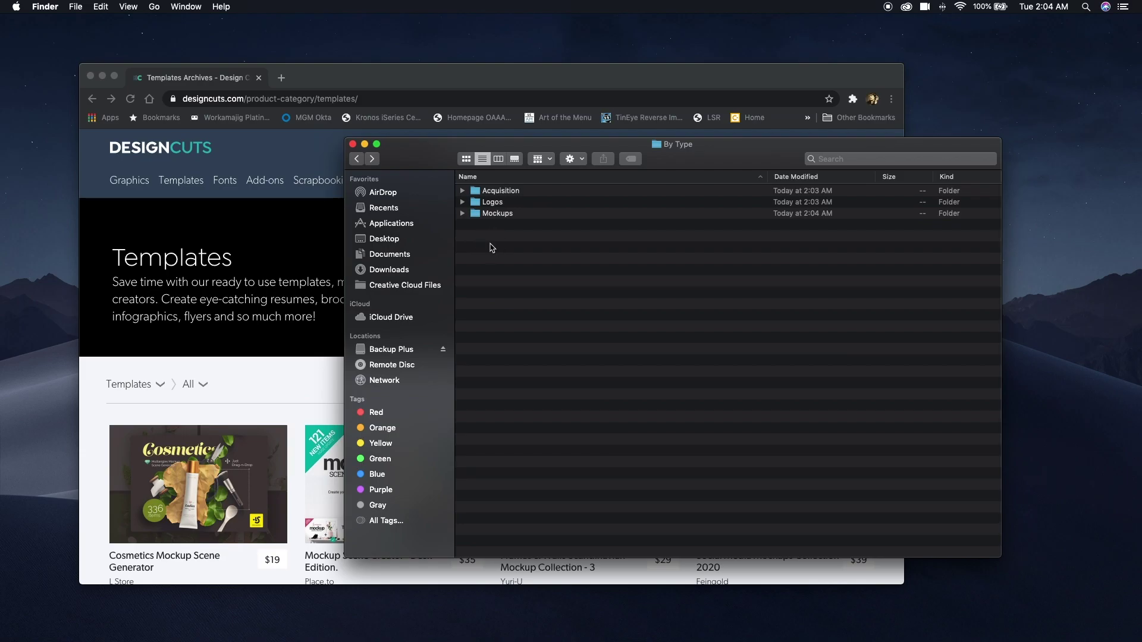
{"action": "key", "text": "super+shift+n"}
{"action": "type", "text": "Scene C"}
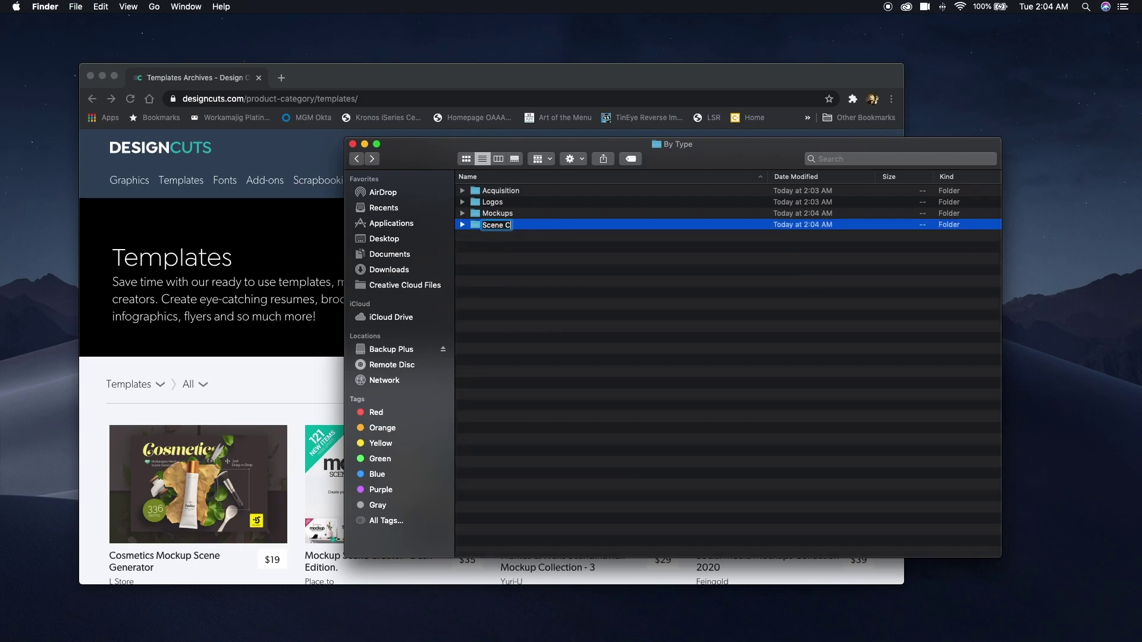
{"action": "type", "text": "reator"}
{"action": "key", "text": "Return"}
Browse the Design Cuts Scene Creators template category, scrolling through its products.
{"action": "left_click", "coordinate": [284, 215]}
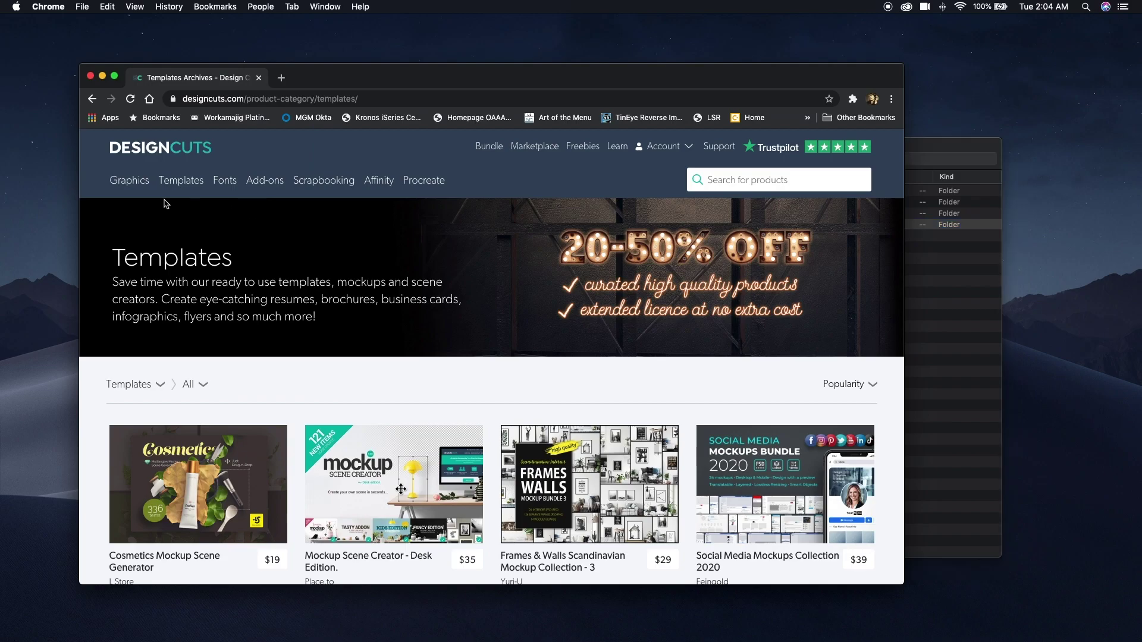
{"action": "mouse_move", "coordinate": [181, 189]}
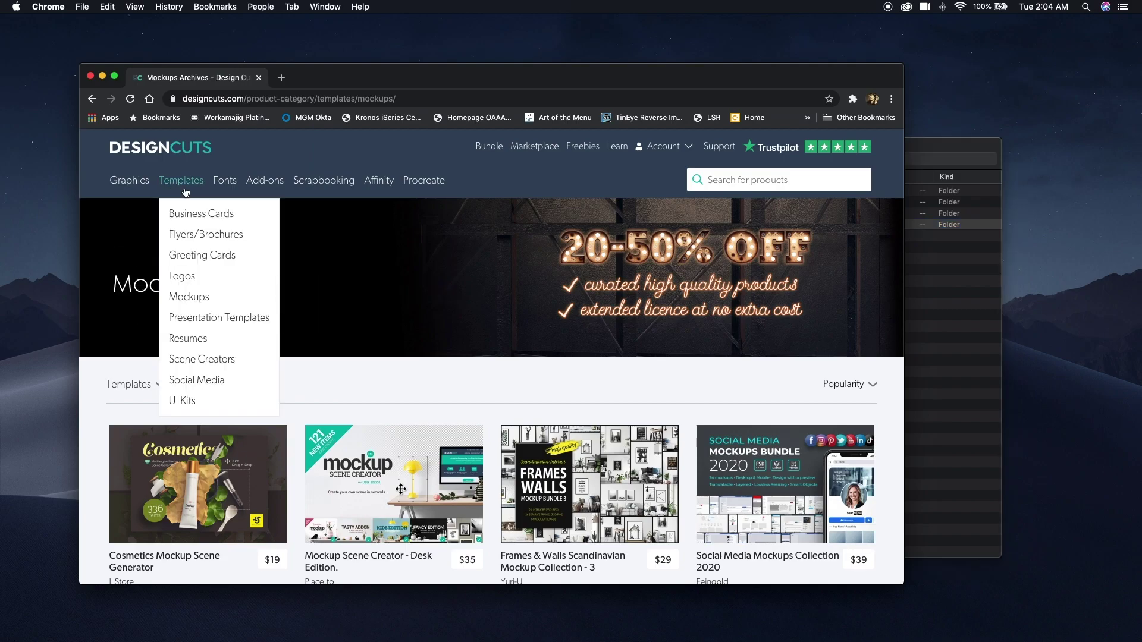
{"action": "left_click", "coordinate": [199, 361]}
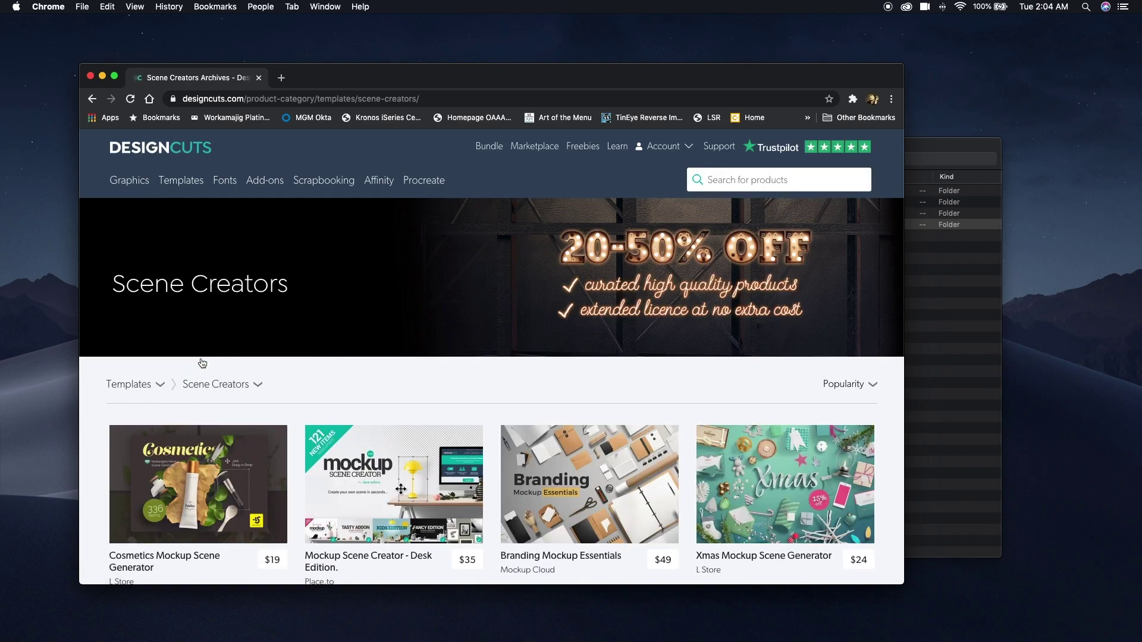
{"action": "scroll", "coordinate": [202, 363], "scroll_direction": "down", "scroll_amount": 5}
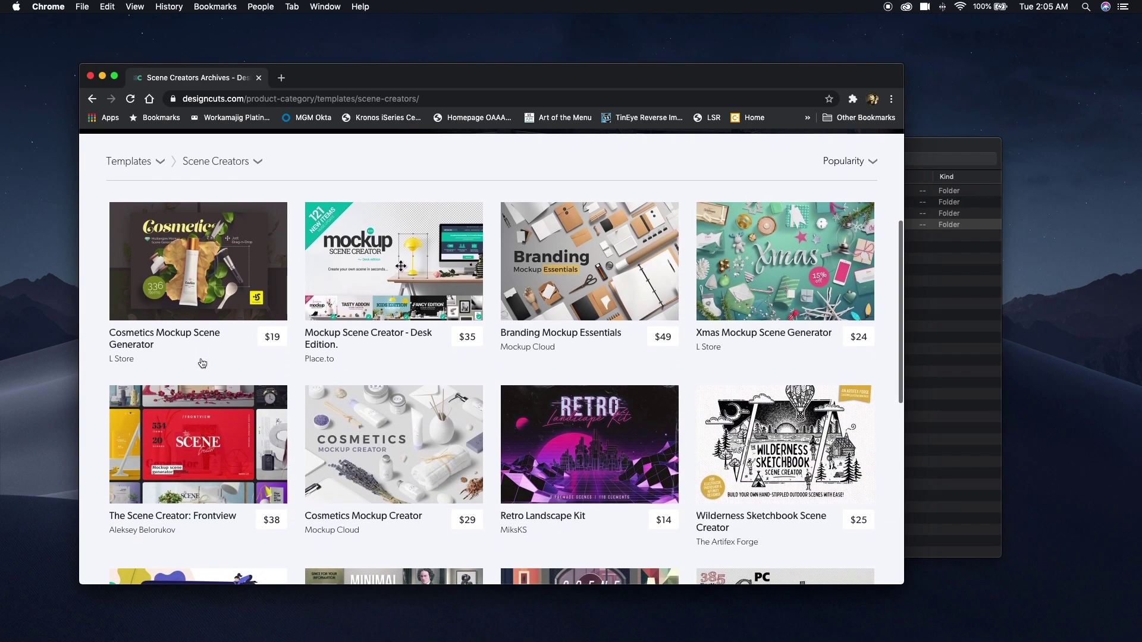
{"action": "scroll", "coordinate": [203, 364], "scroll_direction": "down", "scroll_amount": 3}
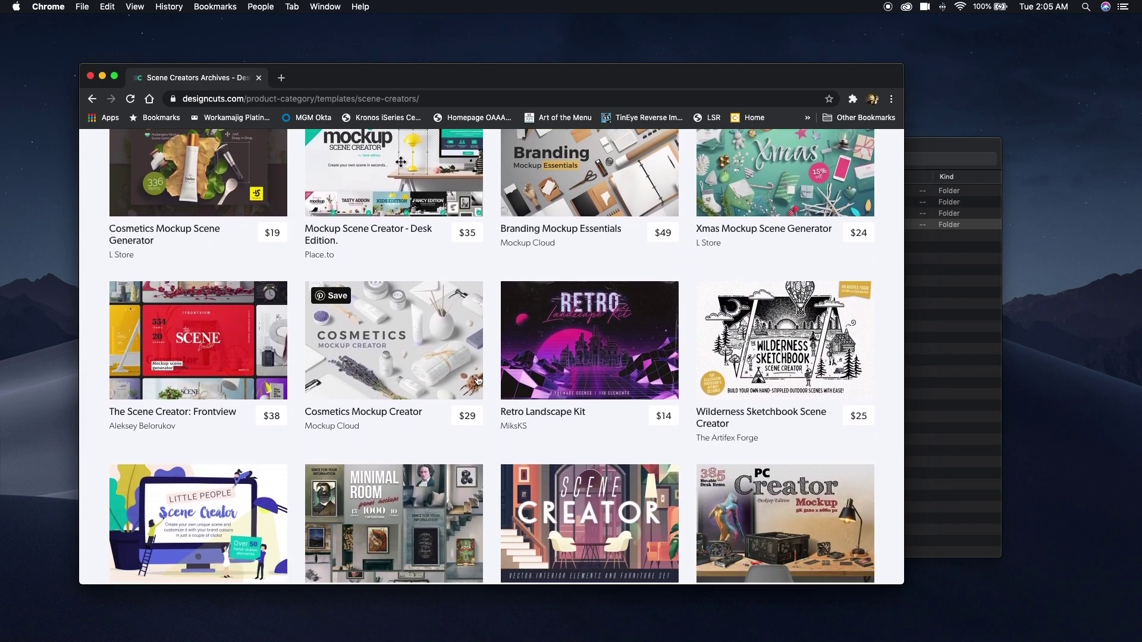
{"action": "left_click", "coordinate": [963, 406]}
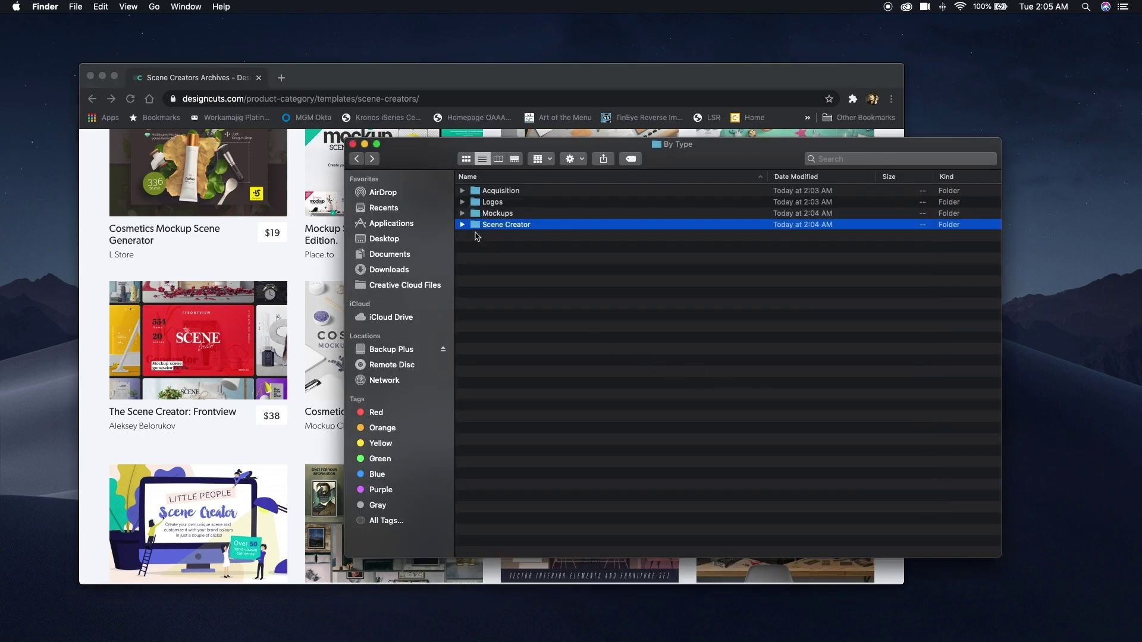
In Scene Creator, add Branding and Stationery, Desktop Scenes, Indoor Walls and Kids Spaces folders.
{"action": "double_click", "coordinate": [474, 226]}
{"action": "key", "text": "super+shift+n"}
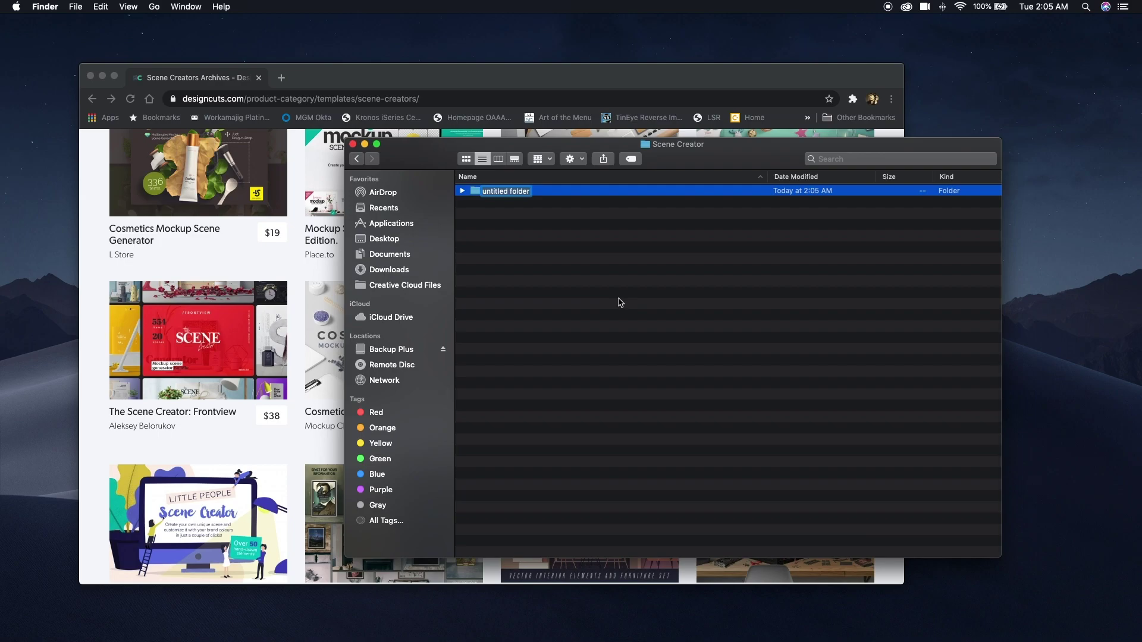
{"action": "type", "text": "Branding and Stationery"}
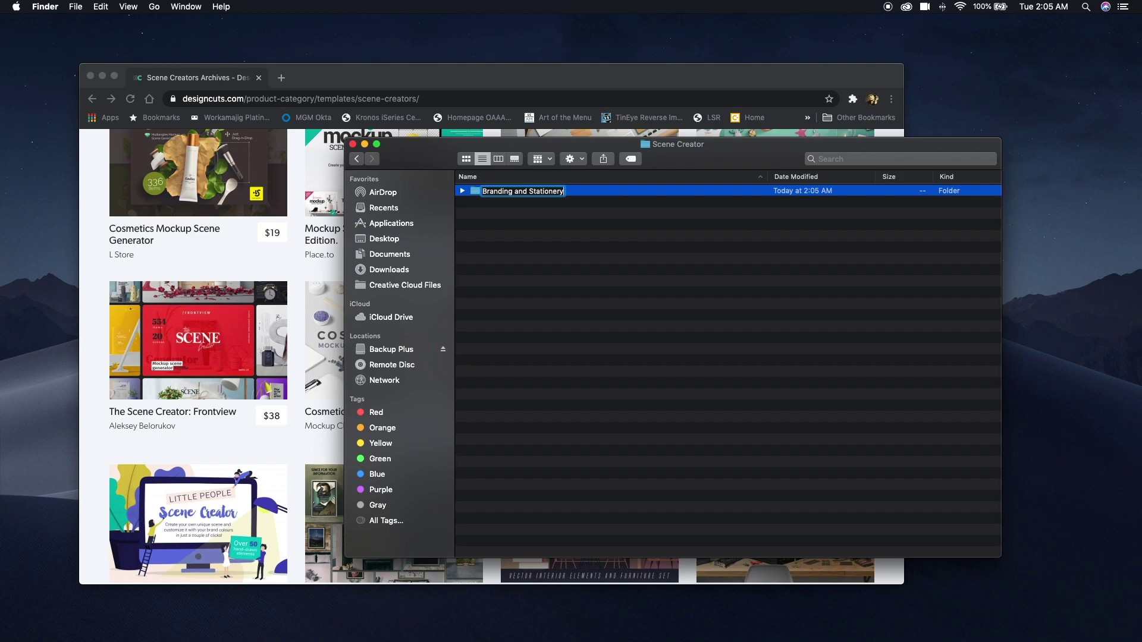
{"action": "key", "text": "Return"}
{"action": "key", "text": "super+shift+n"}
{"action": "type", "text": "D"}
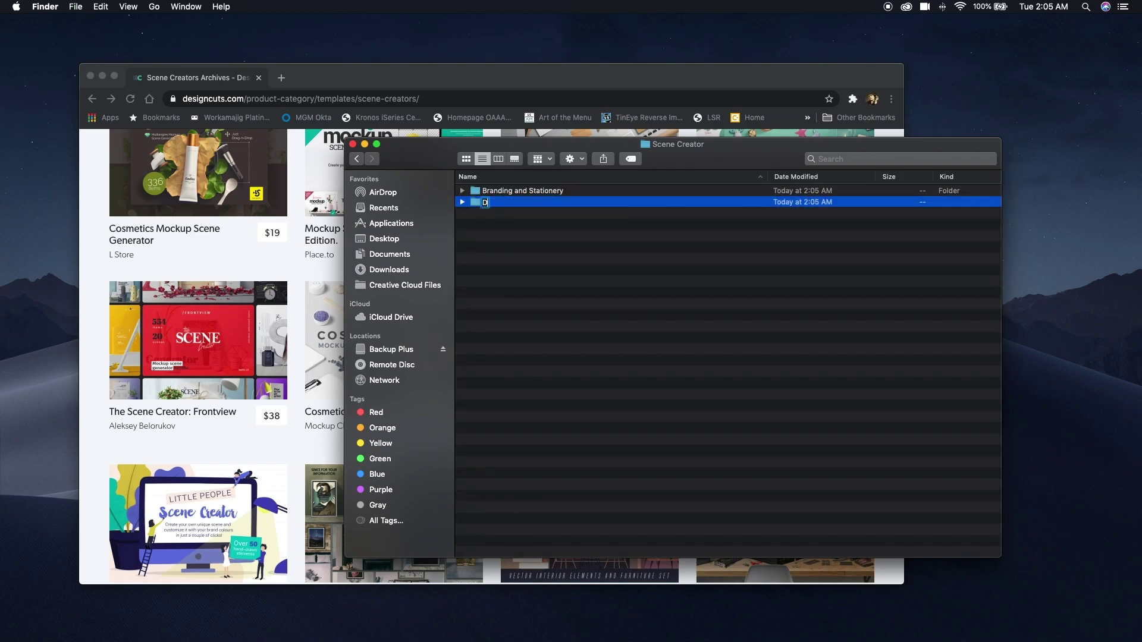
{"action": "type", "text": "esktop Scenes"}
{"action": "key", "text": "Return"}
{"action": "key", "text": "super+shift+n"}
{"action": "type", "text": "Indoor Walls"}
{"action": "key", "text": "Return"}
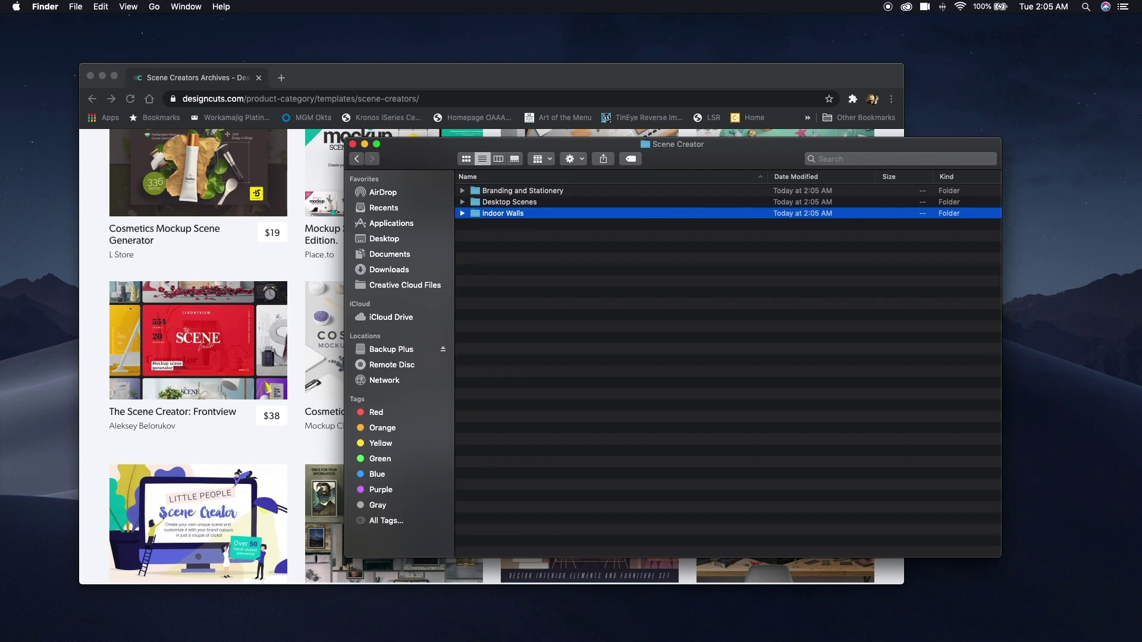
{"action": "key", "text": "super+shift+n"}
{"action": "type", "text": "Kids Spaces"}
{"action": "key", "text": "Return"}
Add Mood Boards, Outdoor Walls and Signage, Packaging, Sports and Games, and Table and Countertop folders.
{"action": "key", "text": "super+shift+n"}
{"action": "type", "text": "Mood"}
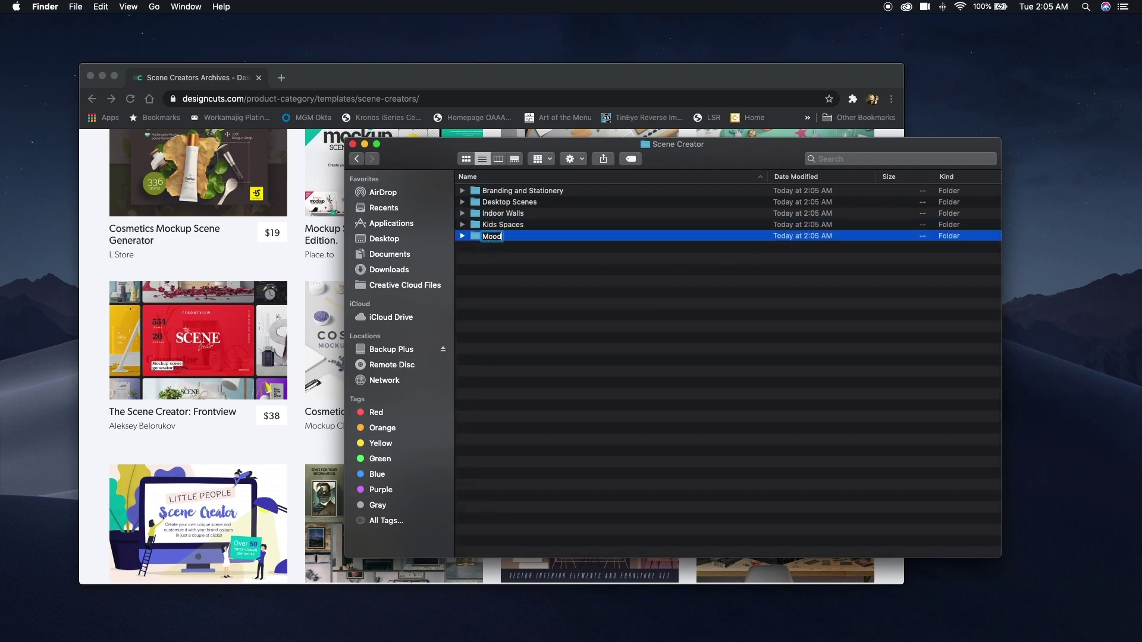
{"action": "type", "text": " Boards"}
{"action": "key", "text": "Return"}
{"action": "key", "text": "super+shift+n"}
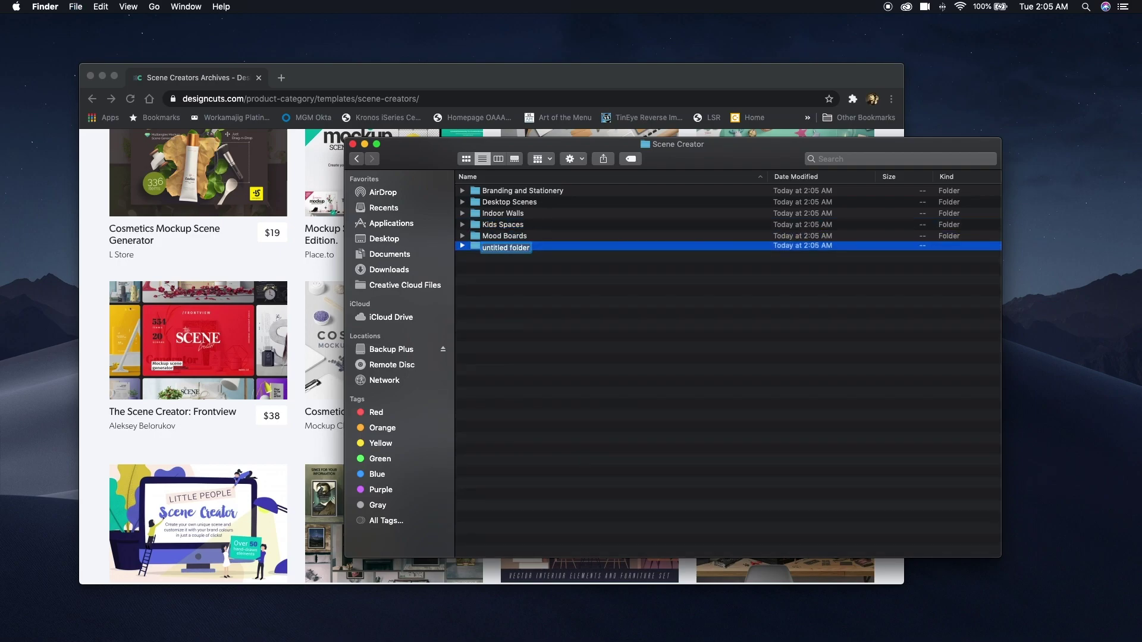
{"action": "type", "text": "Outdoor Walls an"}
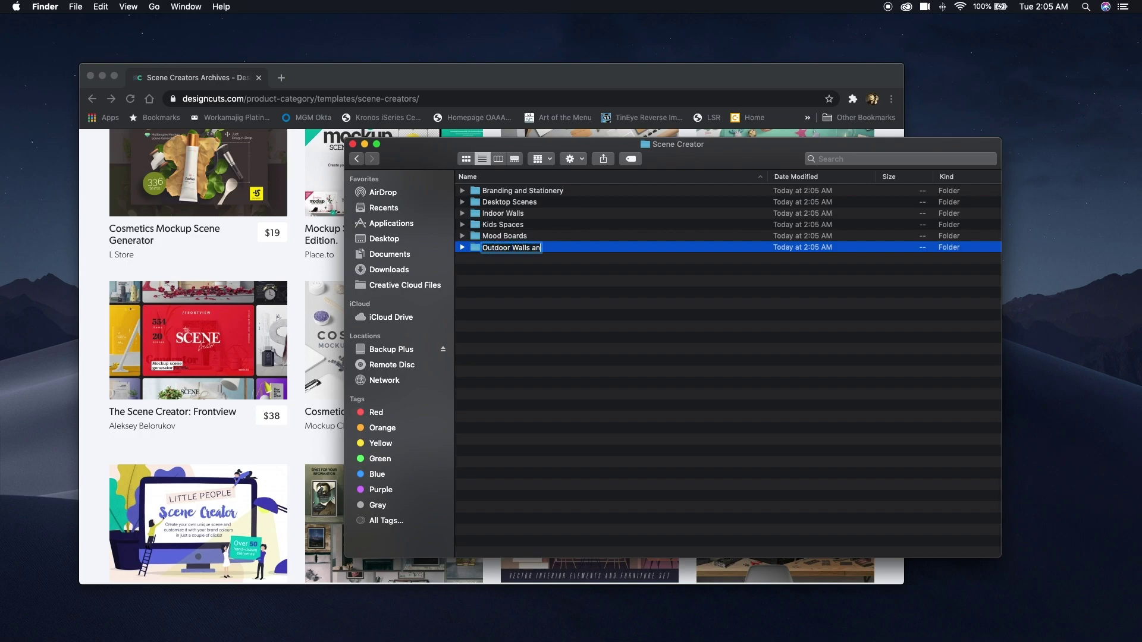
{"action": "type", "text": "d Signage"}
{"action": "key", "text": "Return"}
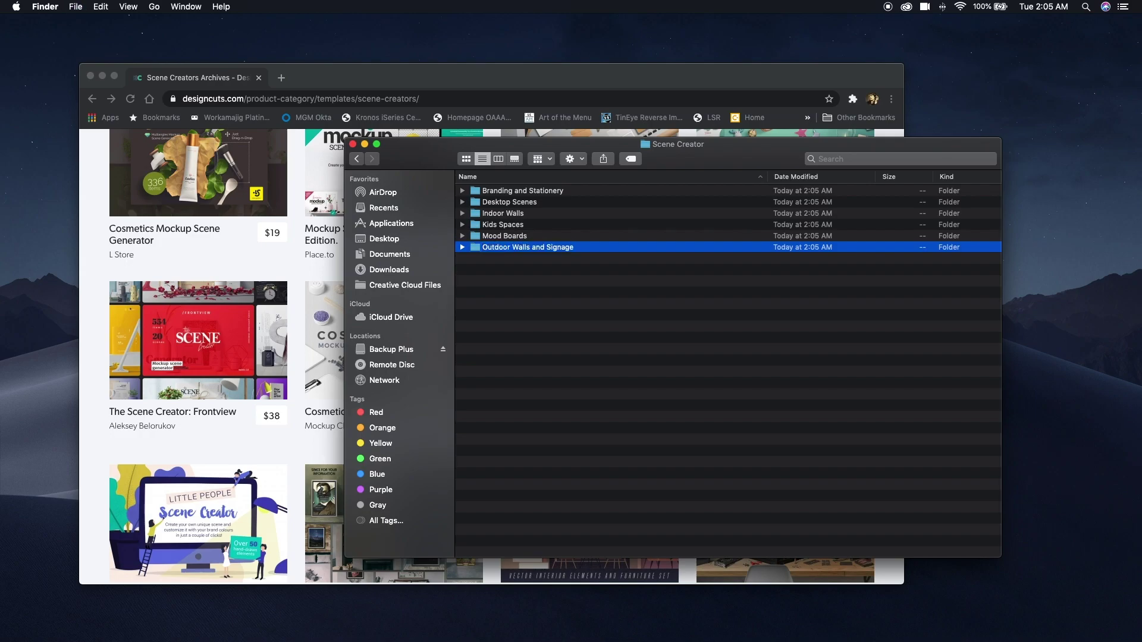
{"action": "key", "text": "super+shift+n"}
{"action": "type", "text": "Packaging"}
{"action": "key", "text": "Return"}
{"action": "key", "text": "super+shift+n"}
{"action": "type", "text": "Spor"}
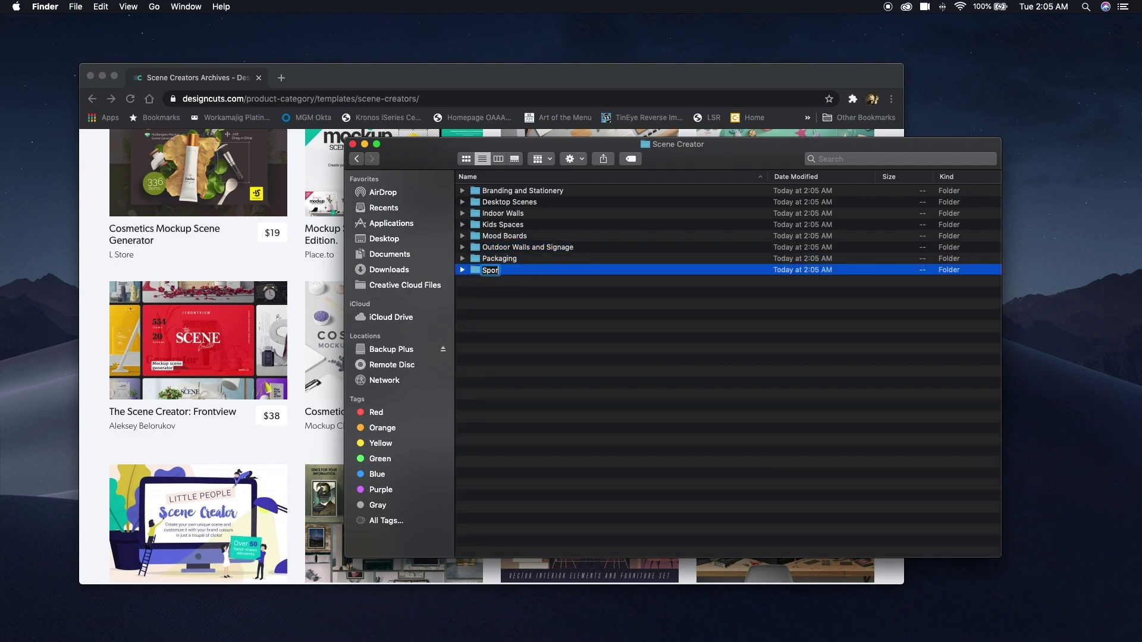
{"action": "type", "text": "ts and Games"}
{"action": "key", "text": "Return"}
{"action": "key", "text": "super+shift+n"}
{"action": "type", "text": "Table and Co"}
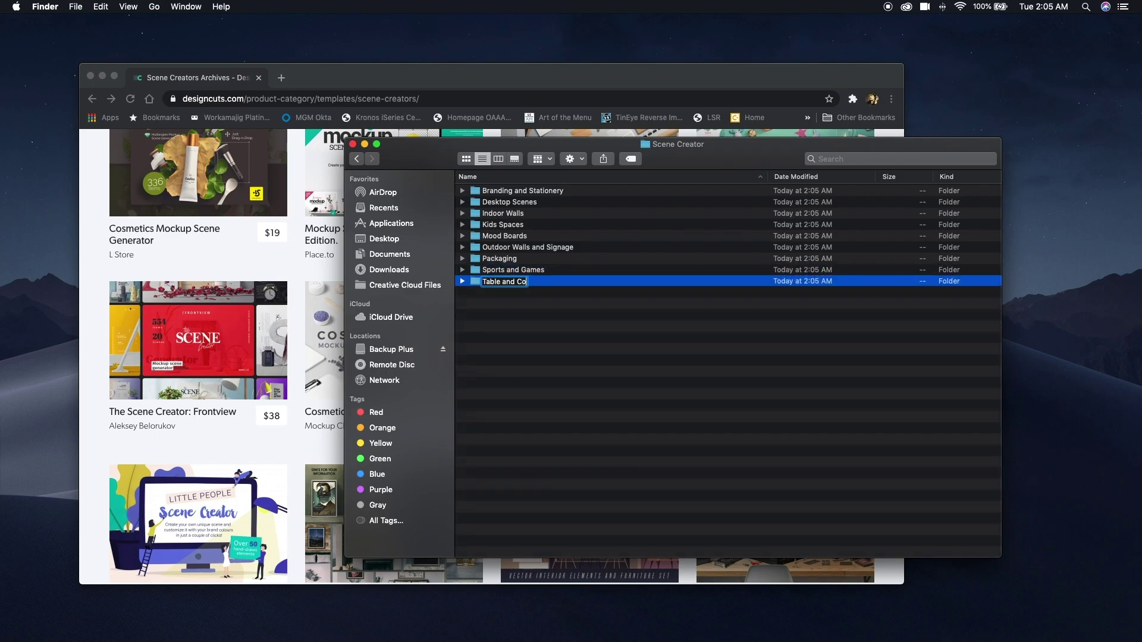
{"action": "type", "text": "untertop"}
{"action": "key", "text": "Return"}
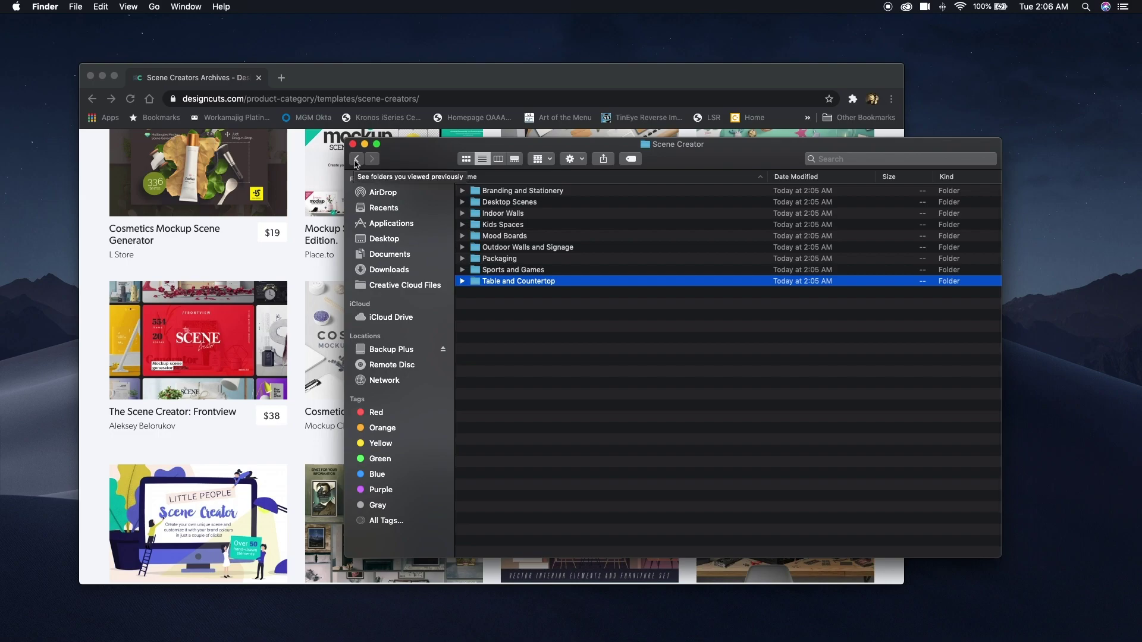
Back in By Type, create Social Media and Stationery folders.
{"action": "left_click", "coordinate": [356, 158]}
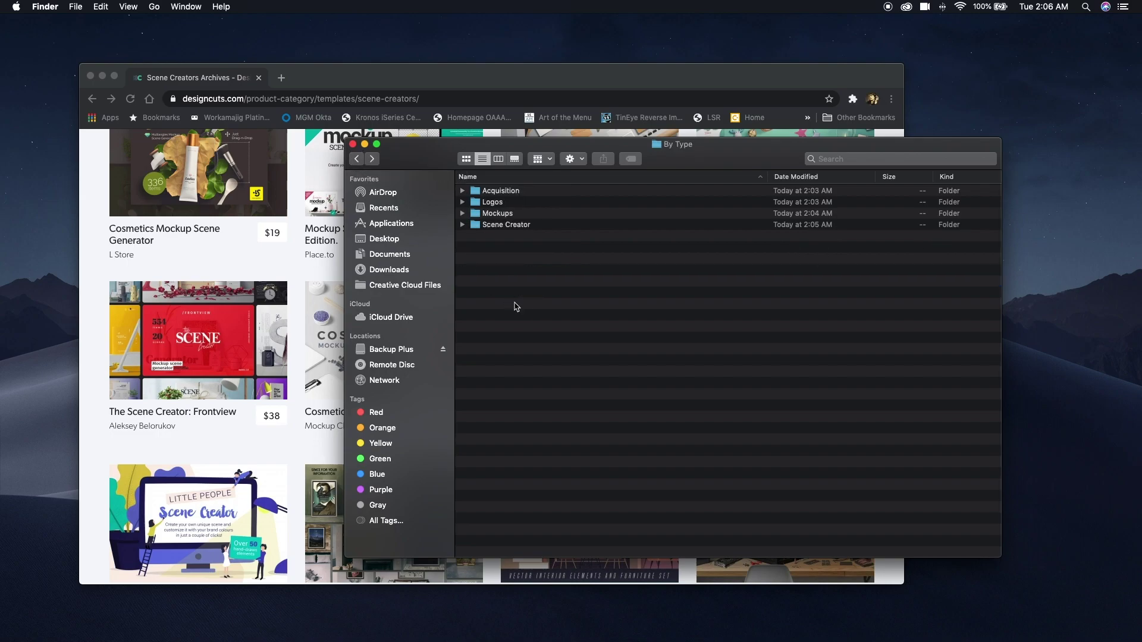
{"action": "key", "text": "super+shift+n"}
{"action": "type", "text": "Social"}
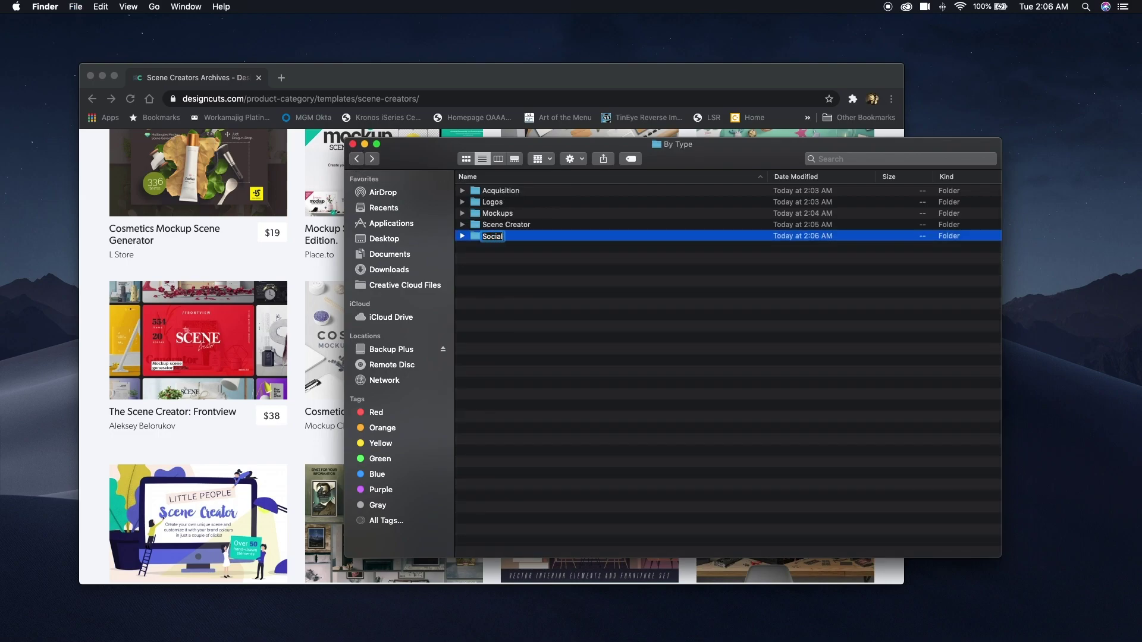
{"action": "type", "text": " Media"}
{"action": "key", "text": "Return"}
{"action": "key", "text": "super+shift+n"}
{"action": "type", "text": "Statin"}
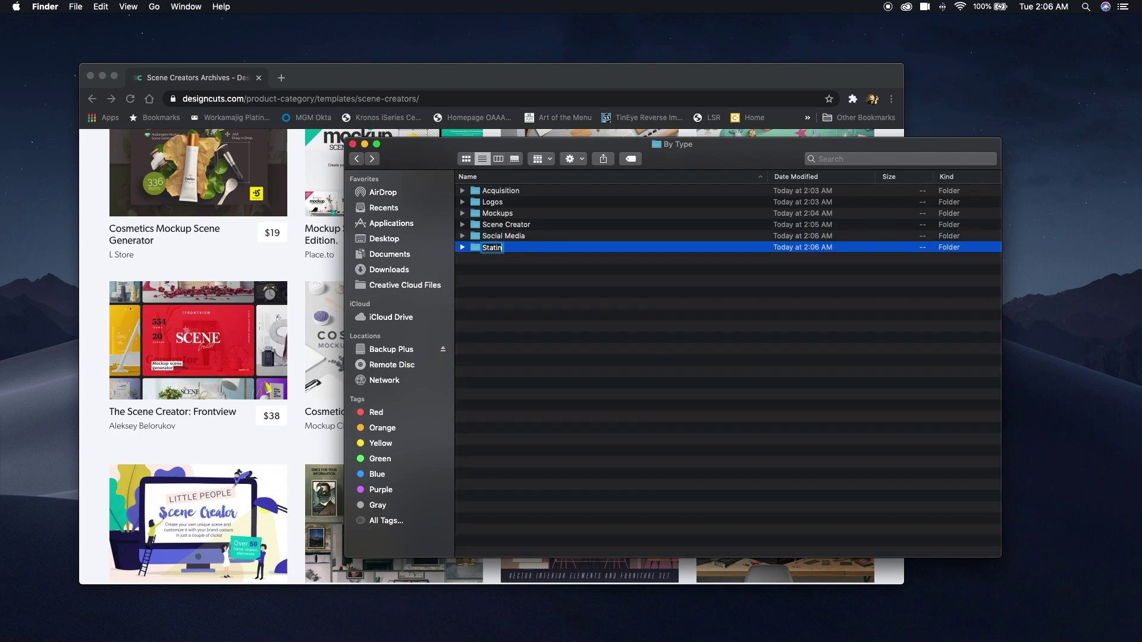
{"action": "type", "text": "tionery"}
{"action": "key", "text": "Return"}
Inside Stationery, add Business Cards, Flyers and Brochures, Gretting Cards, and Letterhead and Envelope folders.
{"action": "key", "text": "super+Down"}
{"action": "key", "text": "super+shift+n"}
{"action": "type", "text": "Business Cards"}
{"action": "key", "text": "Return"}
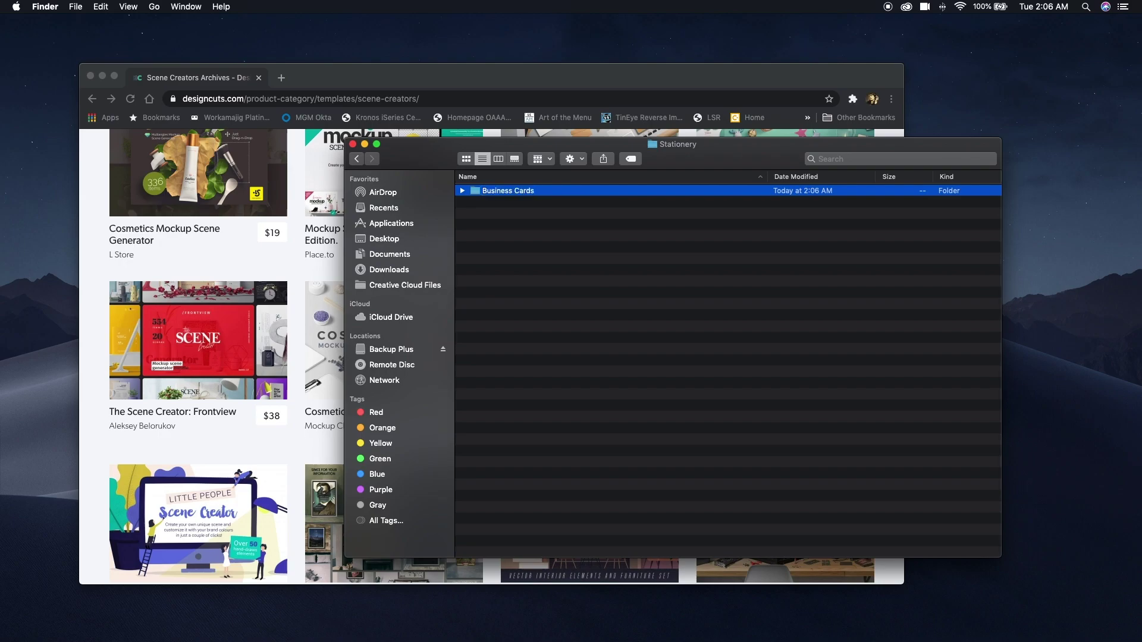
{"action": "key", "text": "super+shift+n"}
{"action": "type", "text": "Flyers and Brochures"}
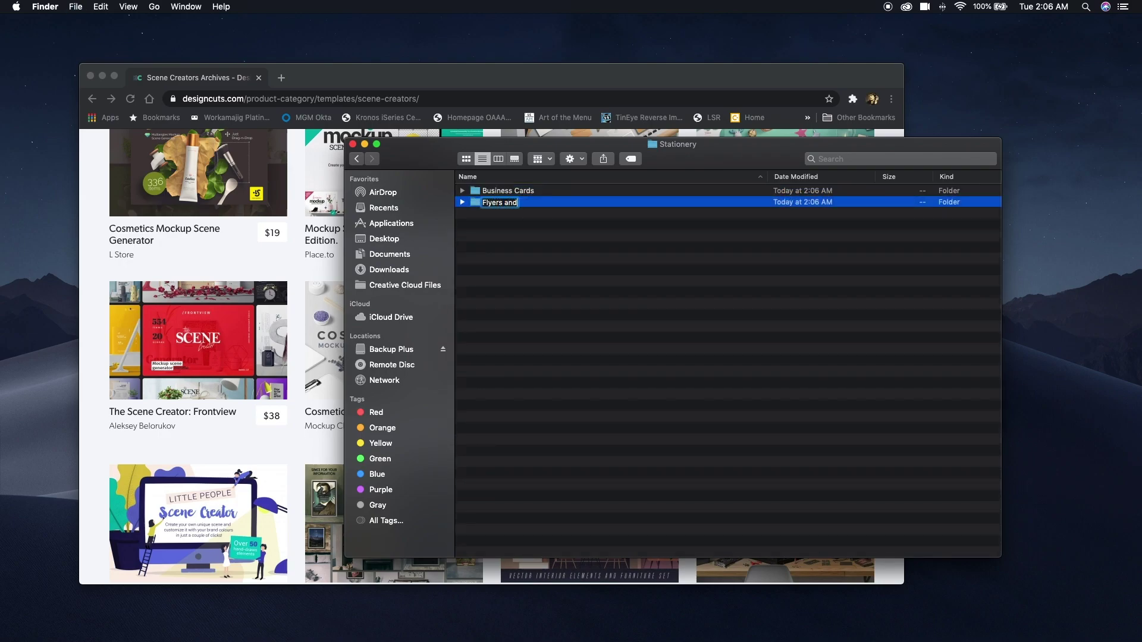
{"action": "key", "text": "Return"}
{"action": "key", "text": "super+shift+n"}
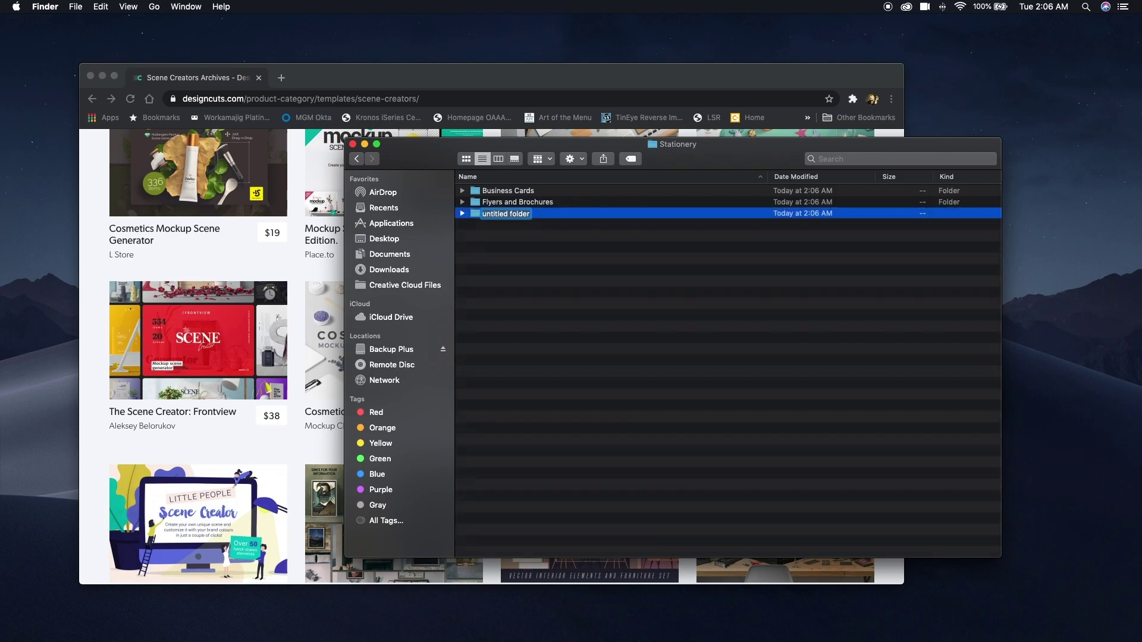
{"action": "type", "text": "Gretting Cards"}
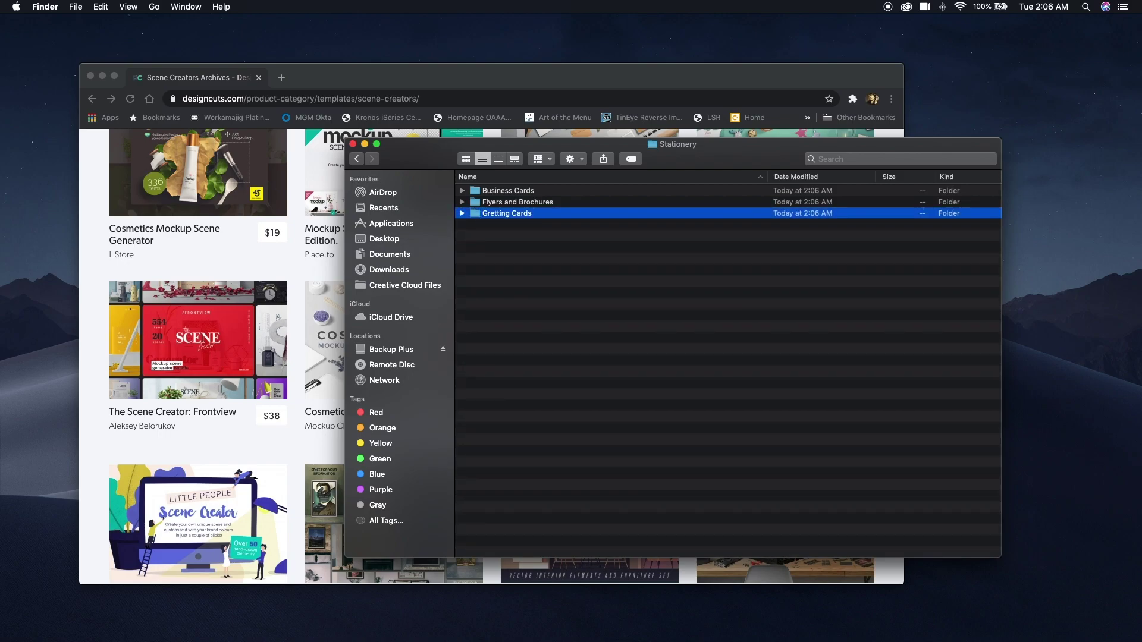
{"action": "key", "text": "Return"}
{"action": "key", "text": "super+shift+n"}
{"action": "type", "text": "Letterhead and Envelope"}
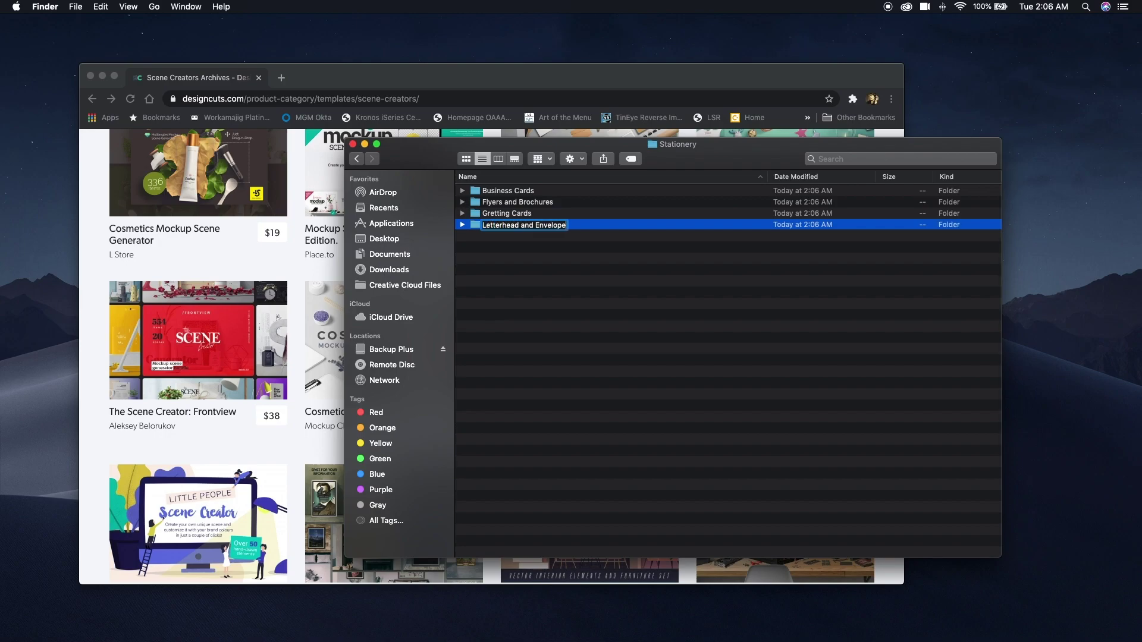
{"action": "key", "text": "Return"}
Return to By Type and add a UI UX folder.
{"action": "left_click", "coordinate": [357, 158]}
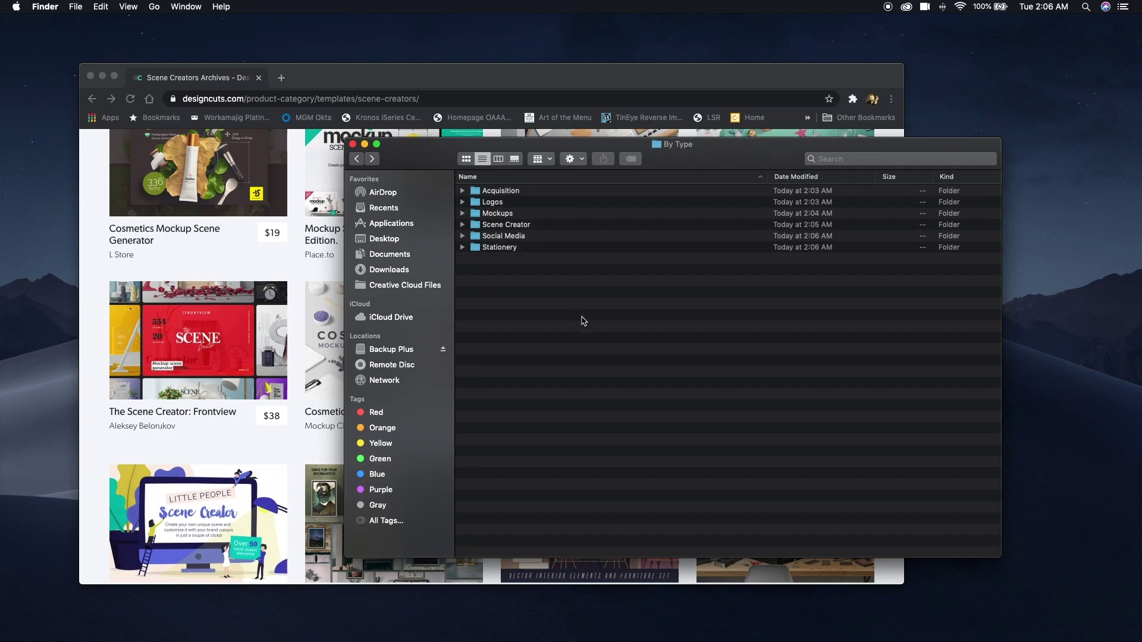
{"action": "key", "text": "super+shift+n"}
{"action": "type", "text": "UI"}
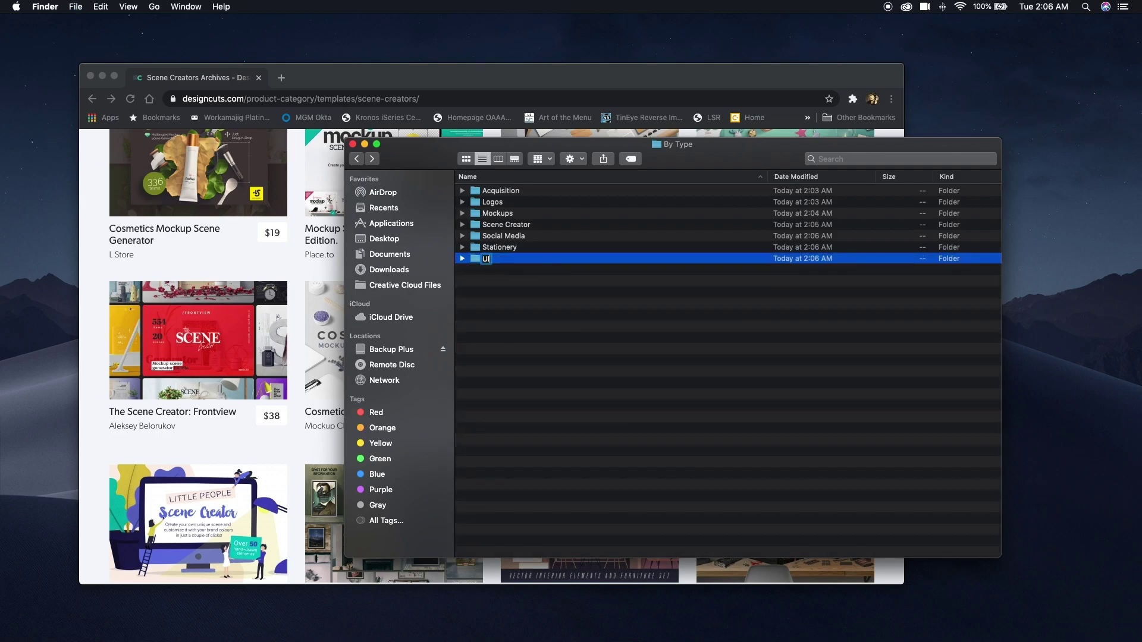
{"action": "type", "text": " UX"}
{"action": "key", "text": "Return"}
{"action": "double_click", "coordinate": [478, 262]}
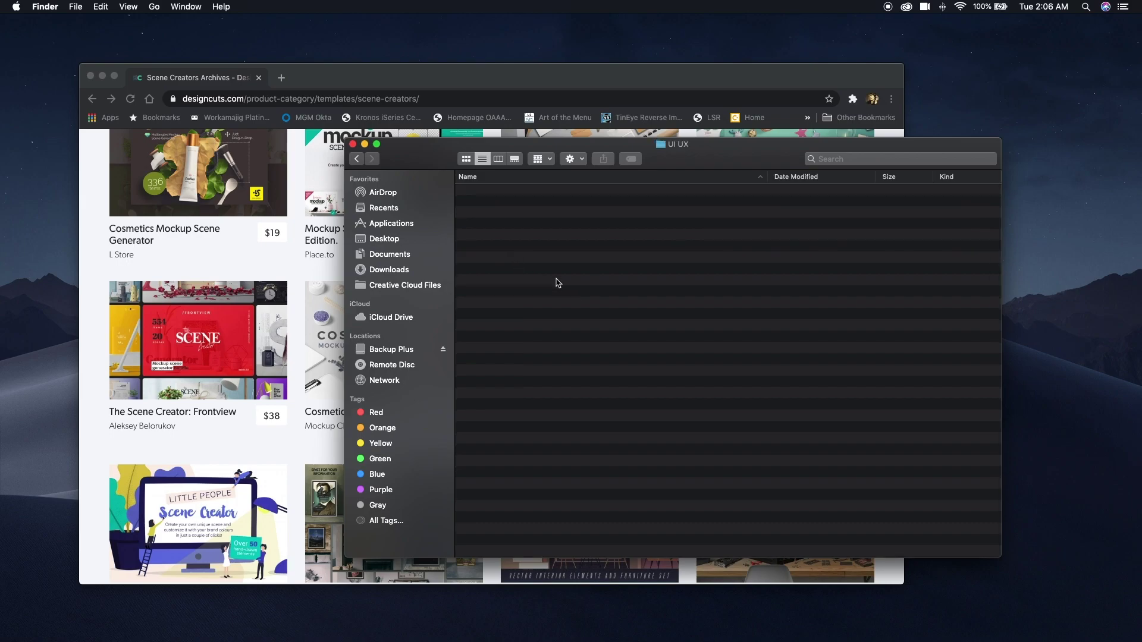
{"action": "left_click", "coordinate": [358, 161]}
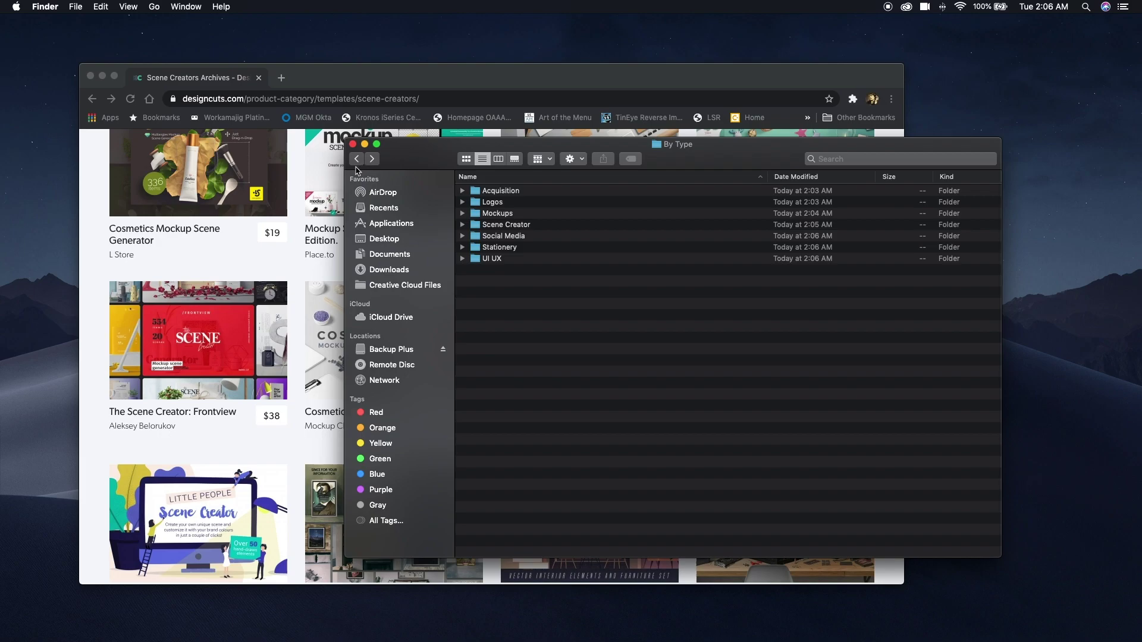
{"action": "left_click", "coordinate": [294, 176]}
{"action": "scroll", "coordinate": [294, 176], "scroll_direction": "up", "scroll_amount": 5}
Search the Design Cuts store for 'tool kits' and scroll through the results.
{"action": "left_click", "coordinate": [735, 181]}
{"action": "type", "text": "tool kits"}
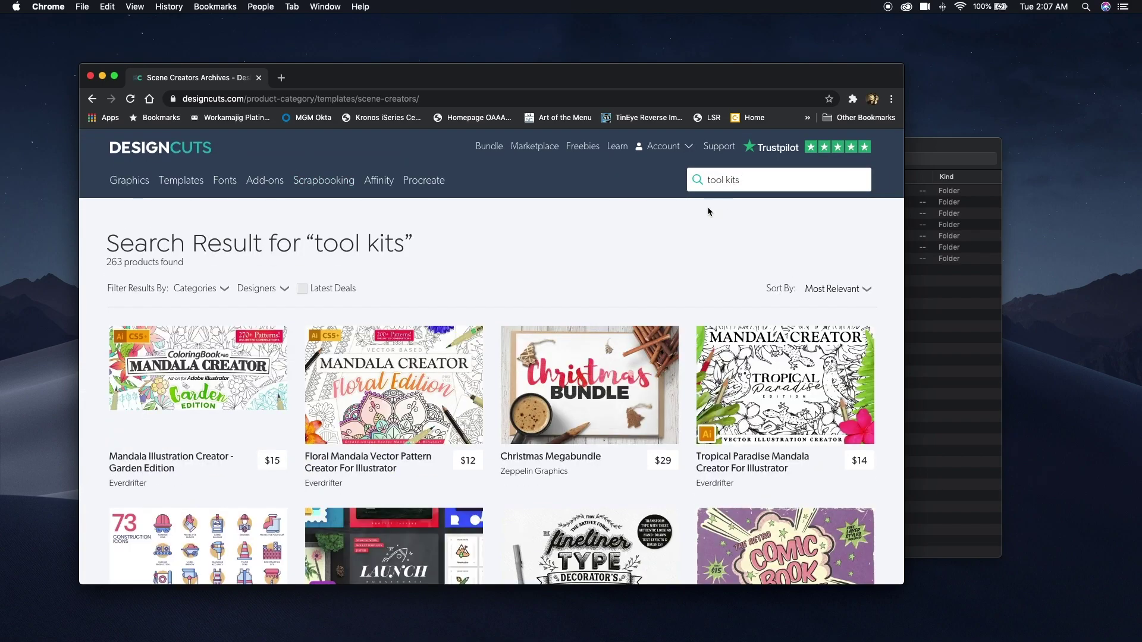
{"action": "scroll", "coordinate": [604, 214], "scroll_direction": "down", "scroll_amount": 5}
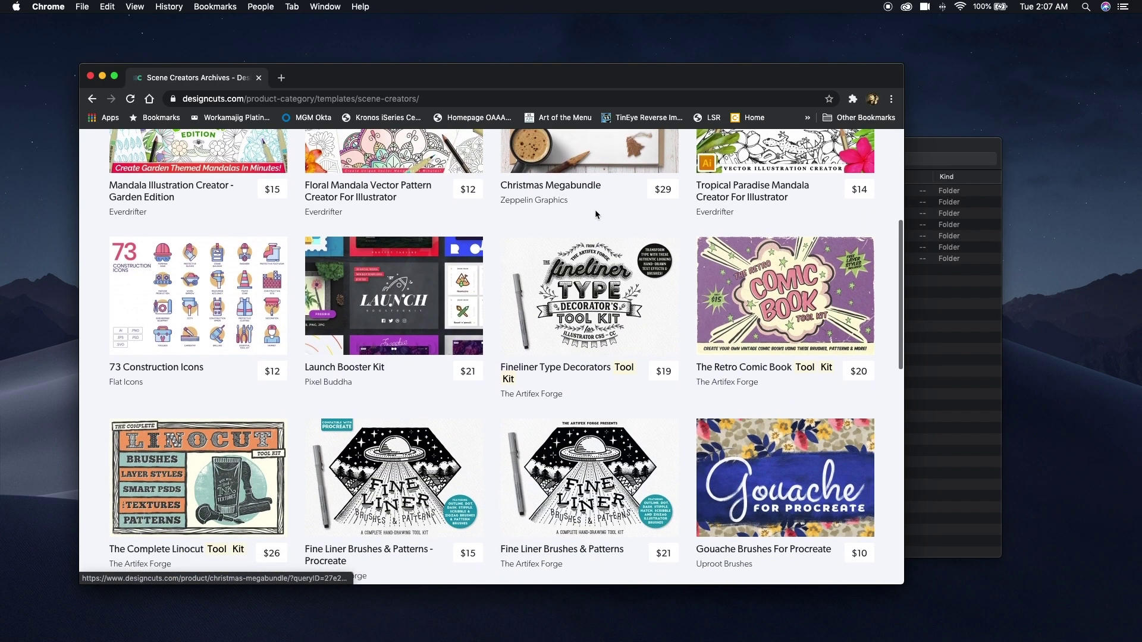
{"action": "scroll", "coordinate": [595, 214], "scroll_direction": "down", "scroll_amount": 2}
{"action": "left_click", "coordinate": [951, 344]}
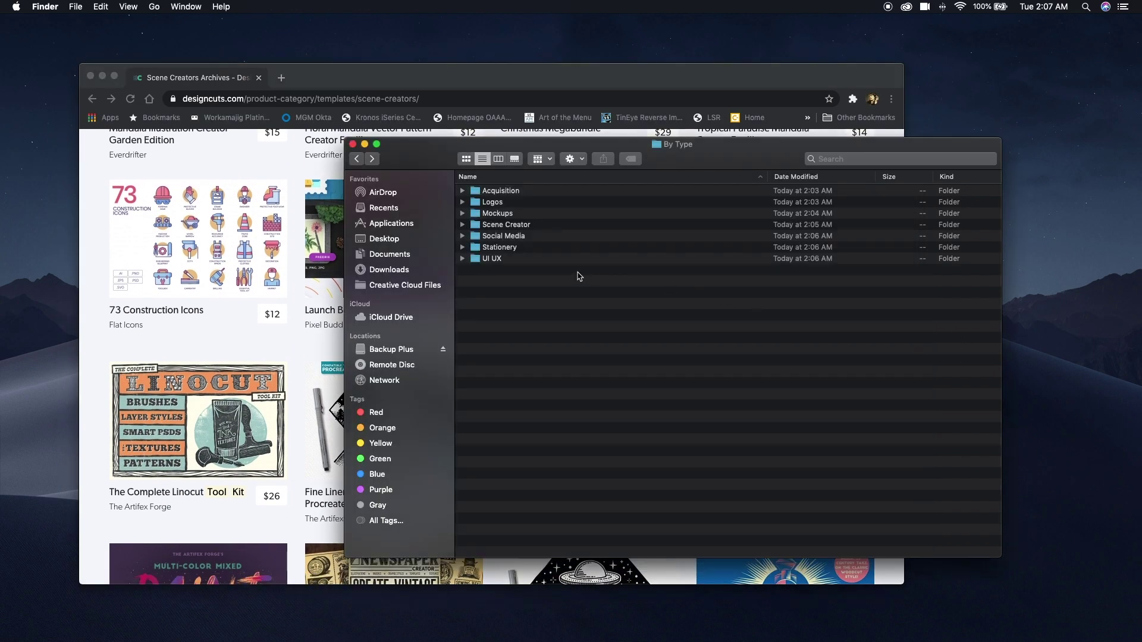
Go back up to Folder Structure and create a Tool Kits folder there.
{"action": "left_click", "coordinate": [355, 160]}
{"action": "left_click", "coordinate": [355, 159]}
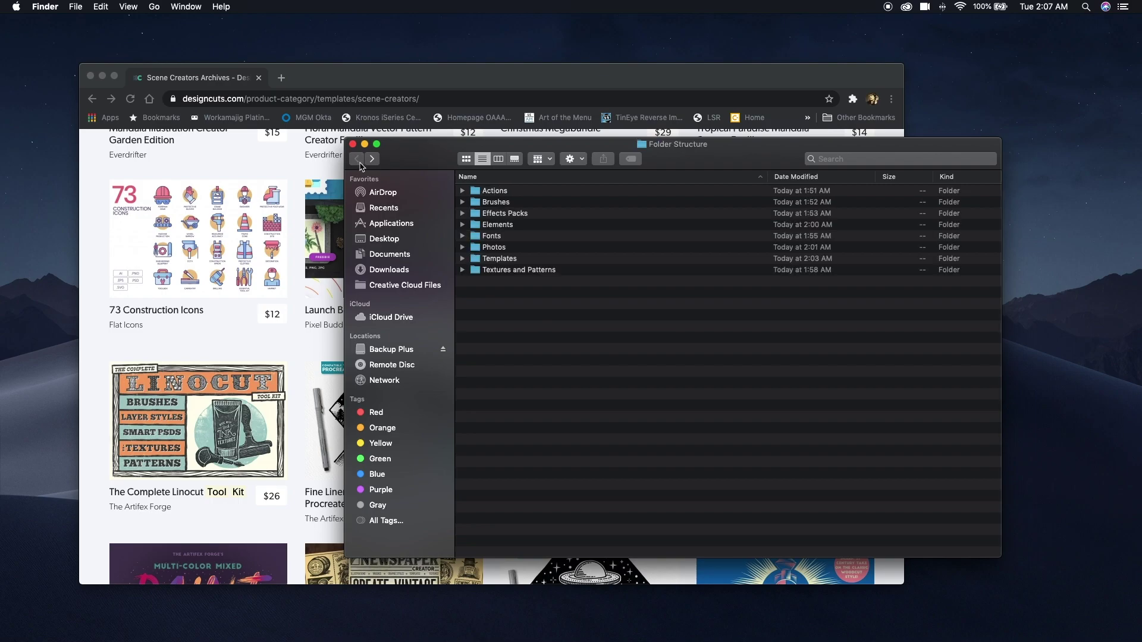
{"action": "key", "text": "super+shift+n"}
{"action": "type", "text": "Tool Kits"}
{"action": "key", "text": "Return"}
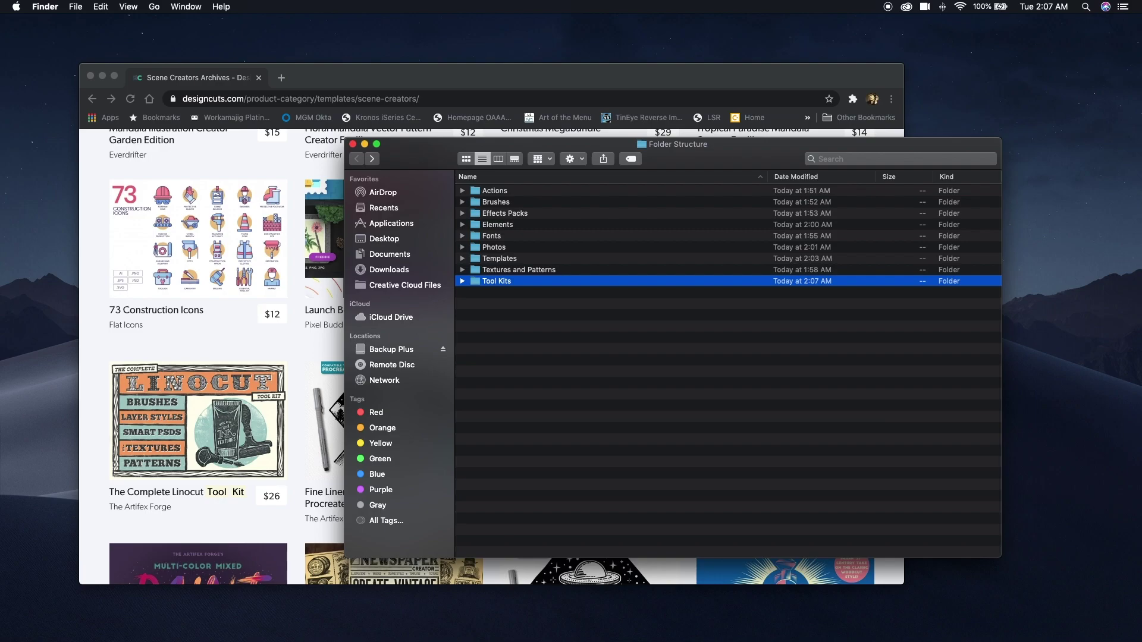
Replace 'tool kits' in the Design Cuts store search with a designer's name.
{"action": "left_click", "coordinate": [364, 89]}
{"action": "left_click_drag", "start_coordinate": [749, 184], "coordinate": [635, 183]}
{"action": "type", "text": "lisa glanz"}
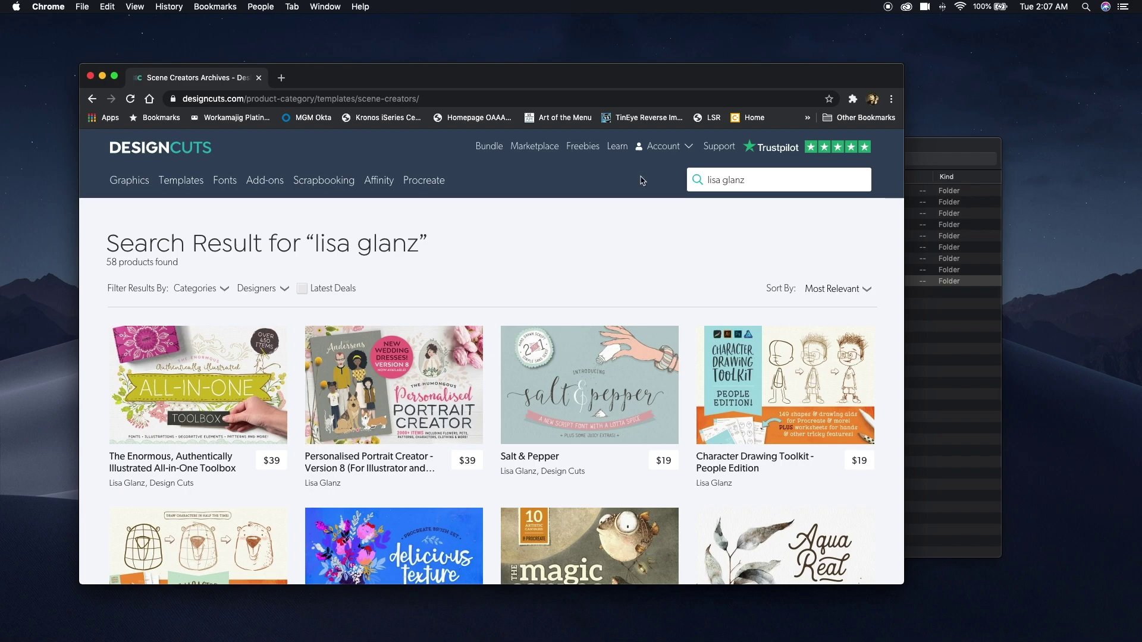
{"action": "scroll", "coordinate": [662, 248], "scroll_direction": "down", "scroll_amount": 6}
{"action": "scroll", "coordinate": [662, 255], "scroll_direction": "down", "scroll_amount": 5}
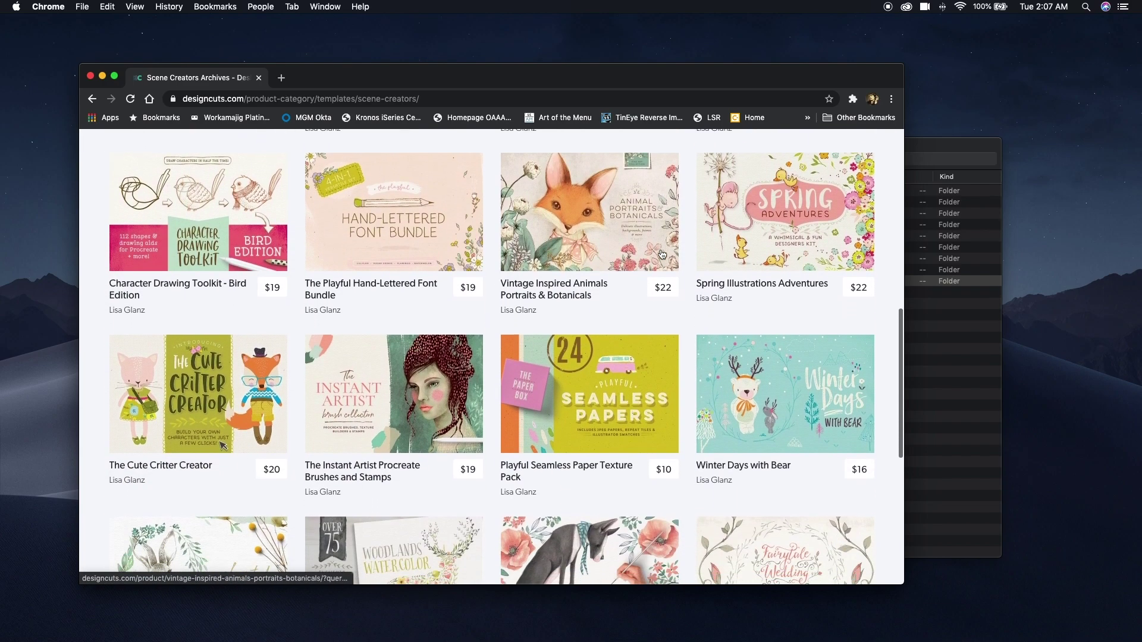
{"action": "scroll", "coordinate": [662, 255], "scroll_direction": "down", "scroll_amount": 3}
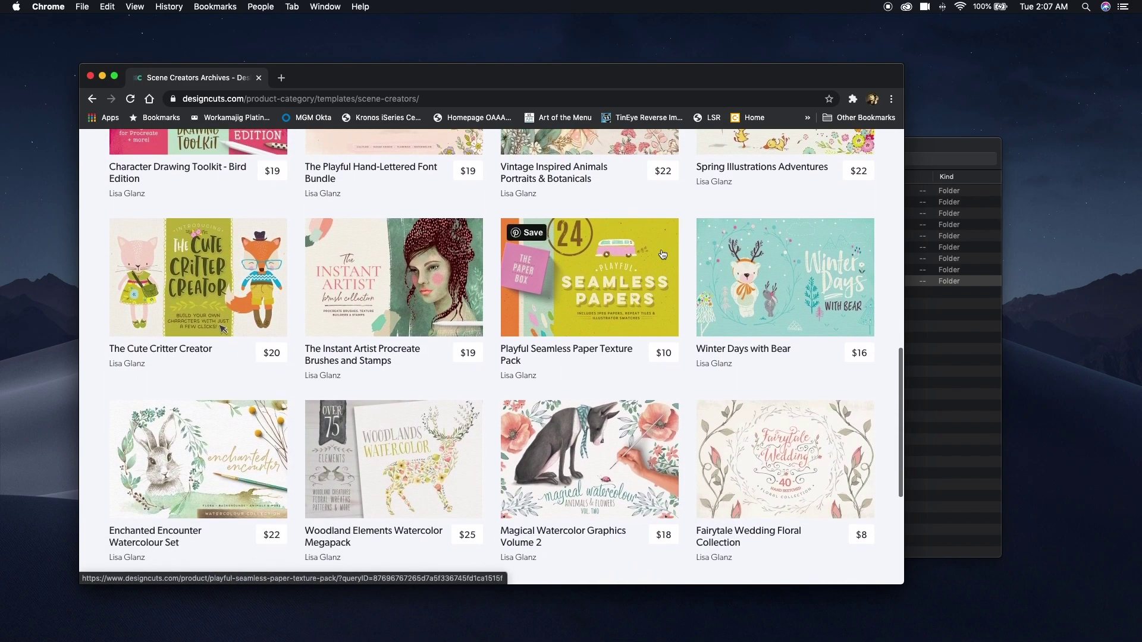
Create a Maker folder in Folder Structure with a designer-named subfolder inside it.
{"action": "left_click", "coordinate": [939, 352]}
{"action": "left_click", "coordinate": [714, 378]}
{"action": "key", "text": "shift+super+n"}
{"action": "type", "text": "Maker"}
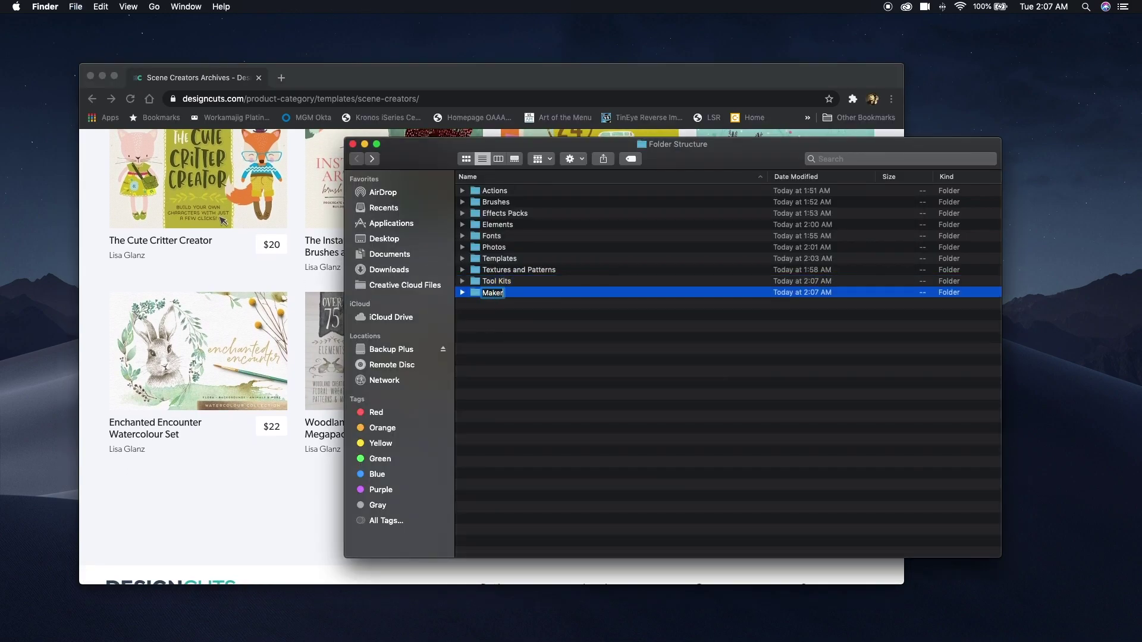
{"action": "key", "text": "Return"}
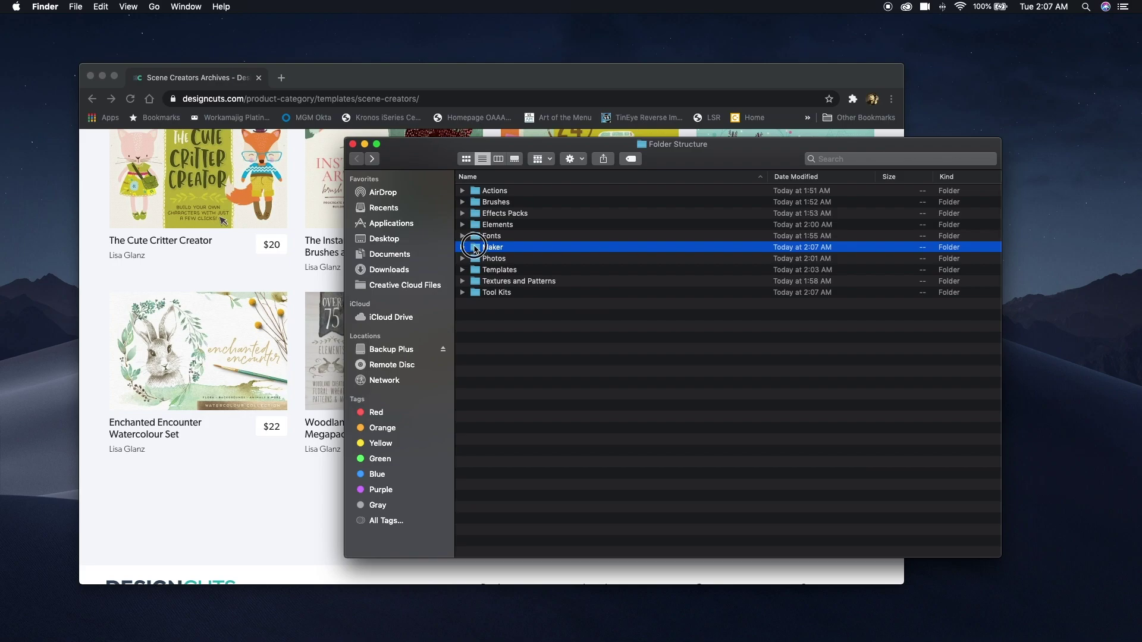
{"action": "double_click", "coordinate": [476, 248]}
{"action": "key", "text": "shift+super+n"}
{"action": "type", "text": "Lisa Glanz"}
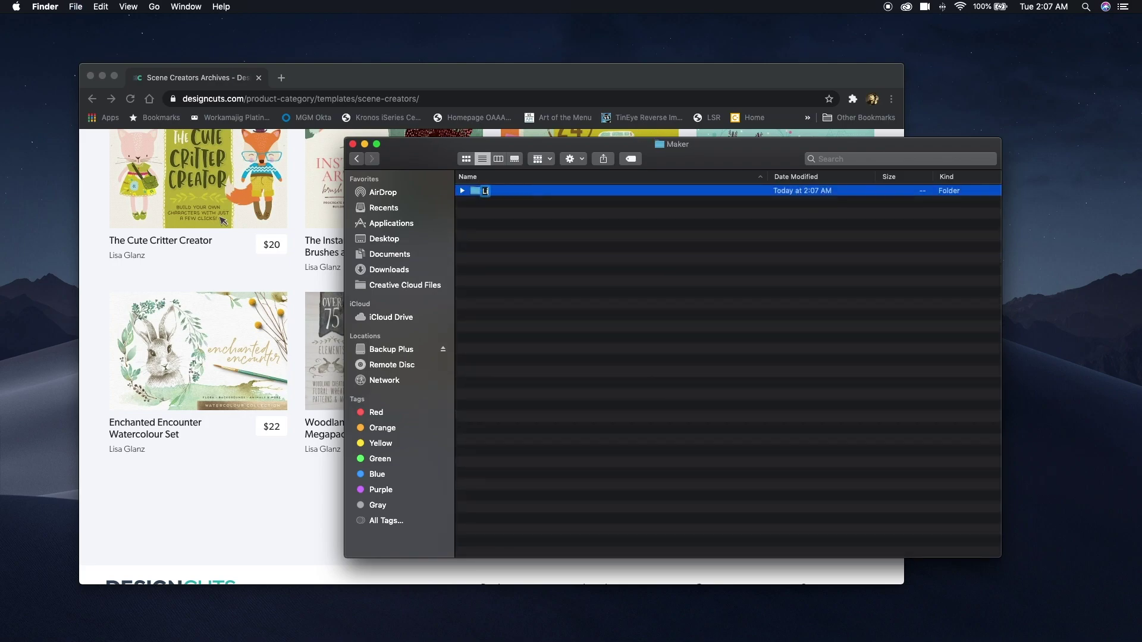
{"action": "key", "text": "Return"}
In the Helpful-Documents window, preview the File-Type-Guide PDF, then open the Image Gallery PDF in Acrobat.
{"action": "left_click", "coordinate": [357, 159]}
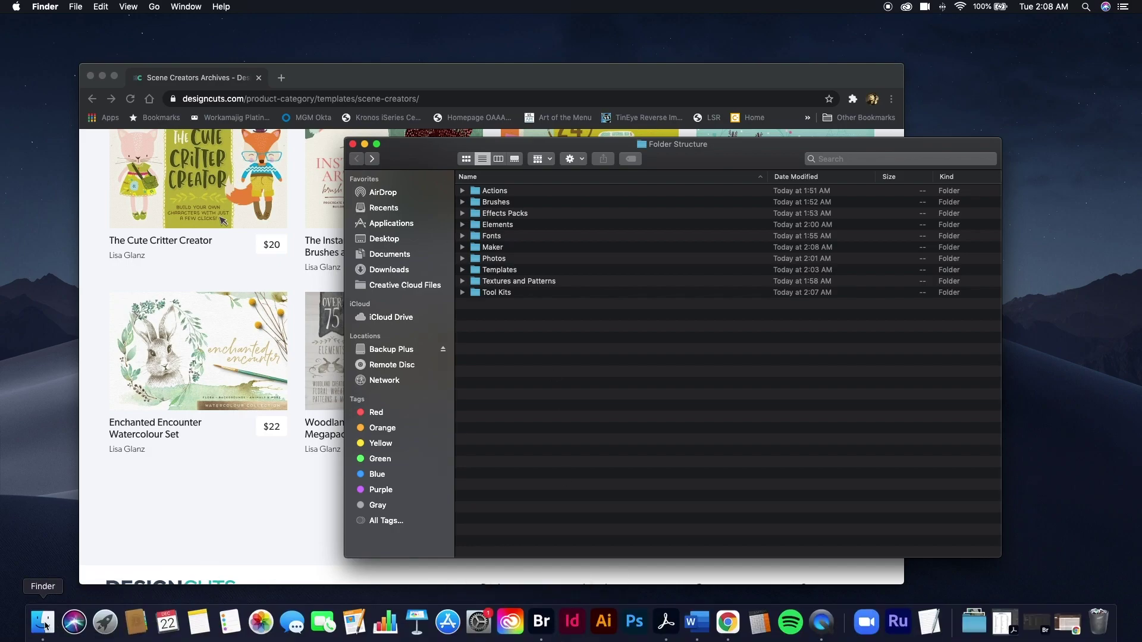
{"action": "right_click", "coordinate": [43, 622]}
{"action": "left_click", "coordinate": [85, 481]}
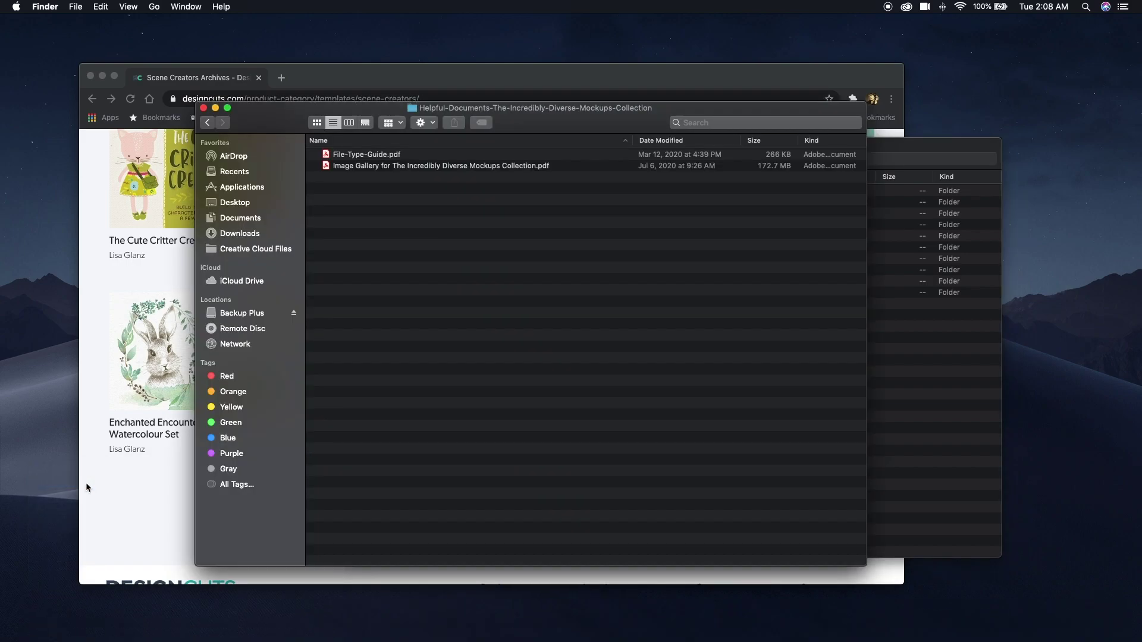
{"action": "left_click", "coordinate": [350, 159]}
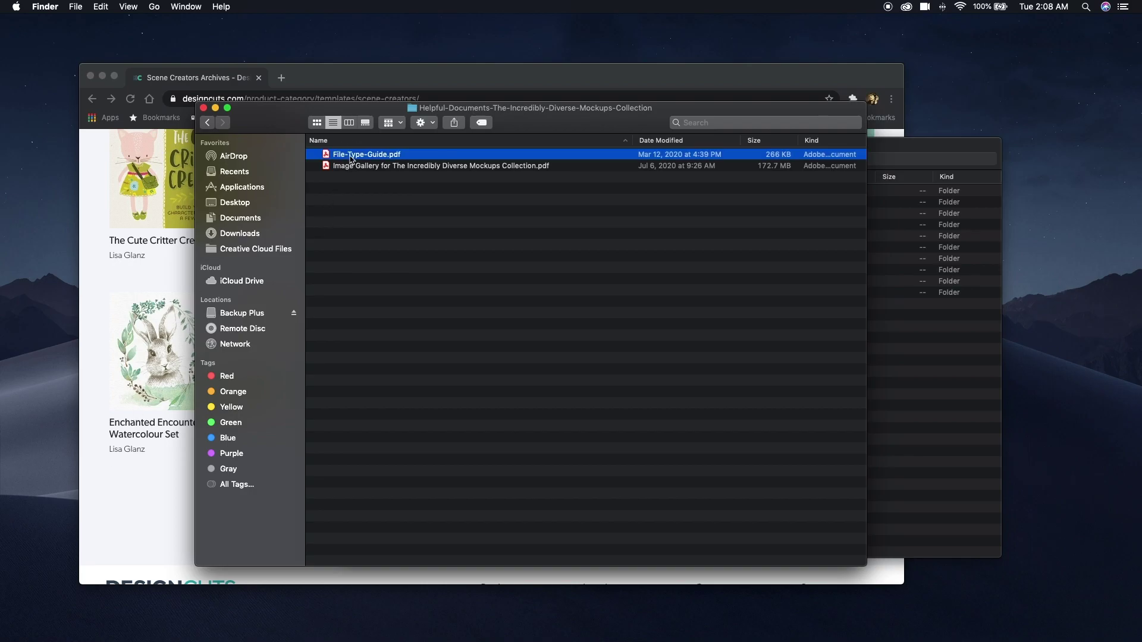
{"action": "key", "text": "space"}
{"action": "left_click", "coordinate": [970, 147]}
{"action": "key", "text": "space"}
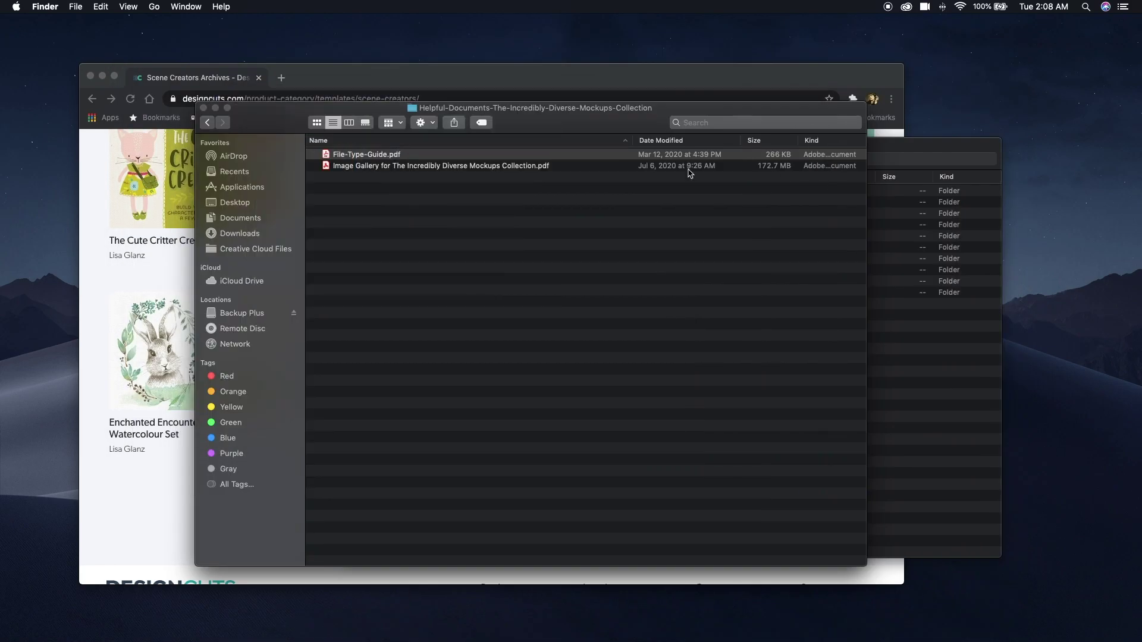
{"action": "double_click", "coordinate": [448, 166]}
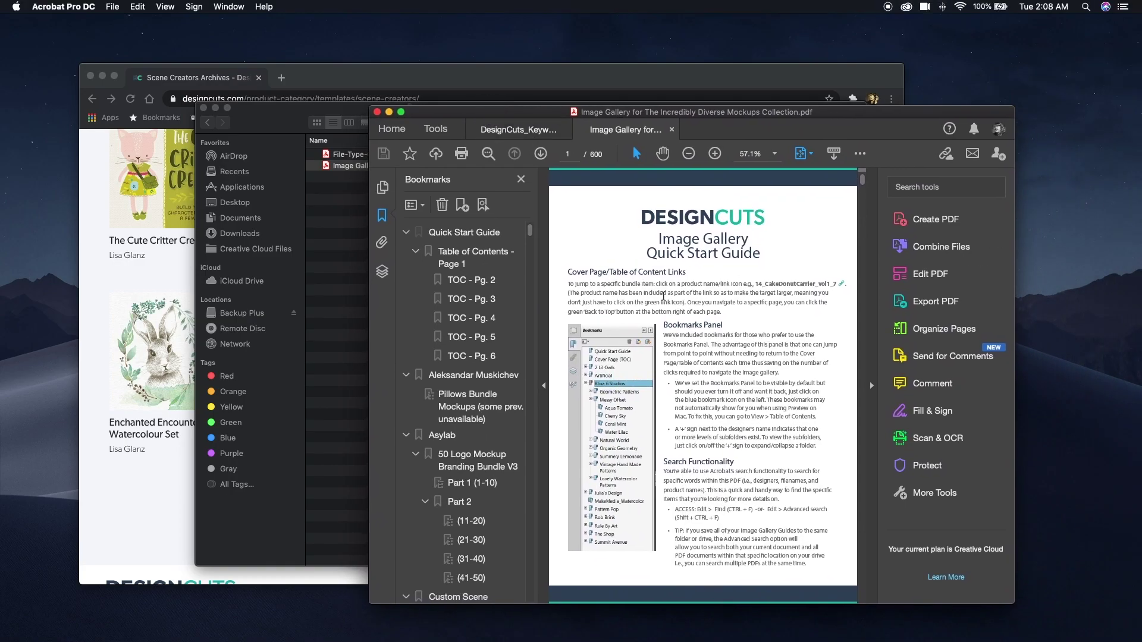
Page through the Image Gallery PDF, jump to the (11-20) bookmark, then close it.
{"action": "left_click", "coordinate": [541, 154]}
{"action": "left_click", "coordinate": [540, 153]}
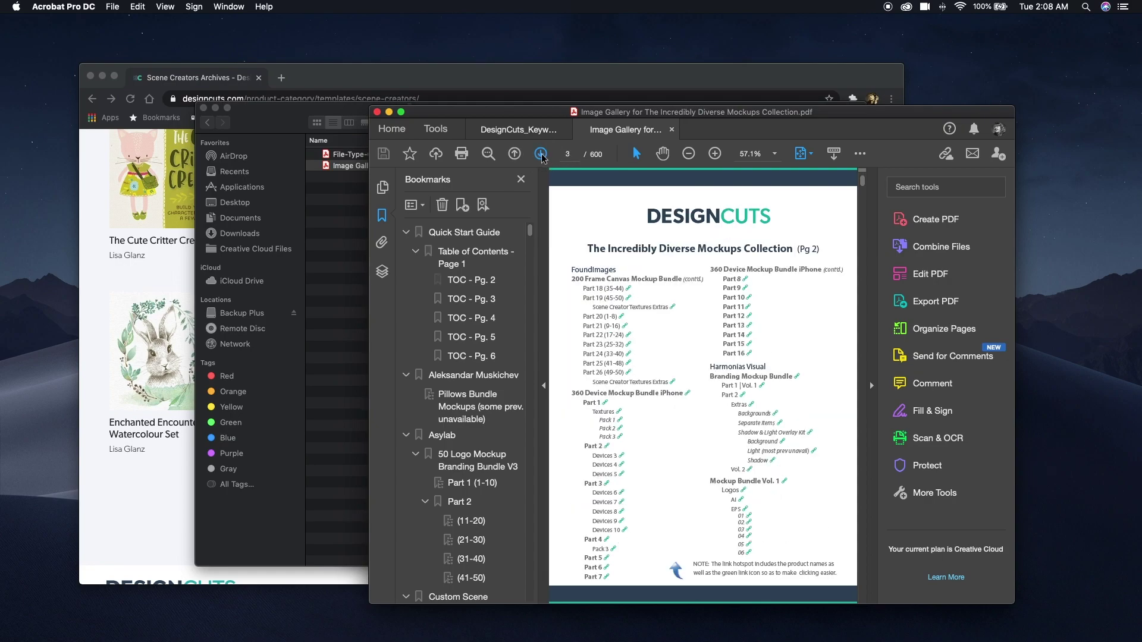
{"action": "left_click", "coordinate": [540, 153]}
{"action": "left_click", "coordinate": [468, 521]}
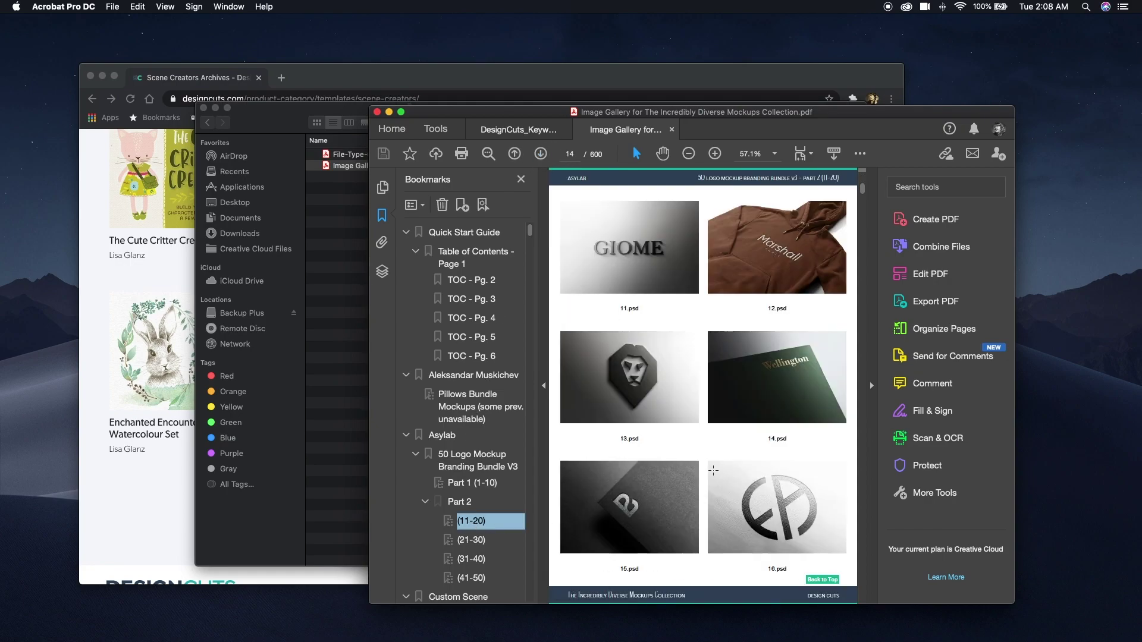
{"action": "scroll", "coordinate": [713, 471], "scroll_direction": "down", "scroll_amount": 2}
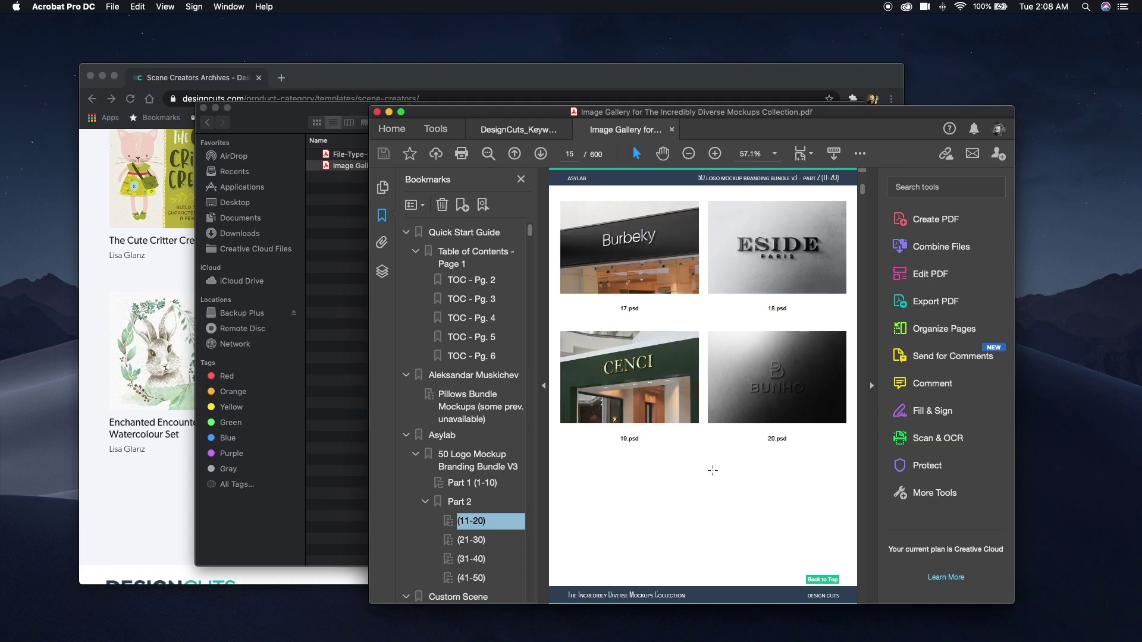
{"action": "scroll", "coordinate": [713, 471], "scroll_direction": "down", "scroll_amount": 2}
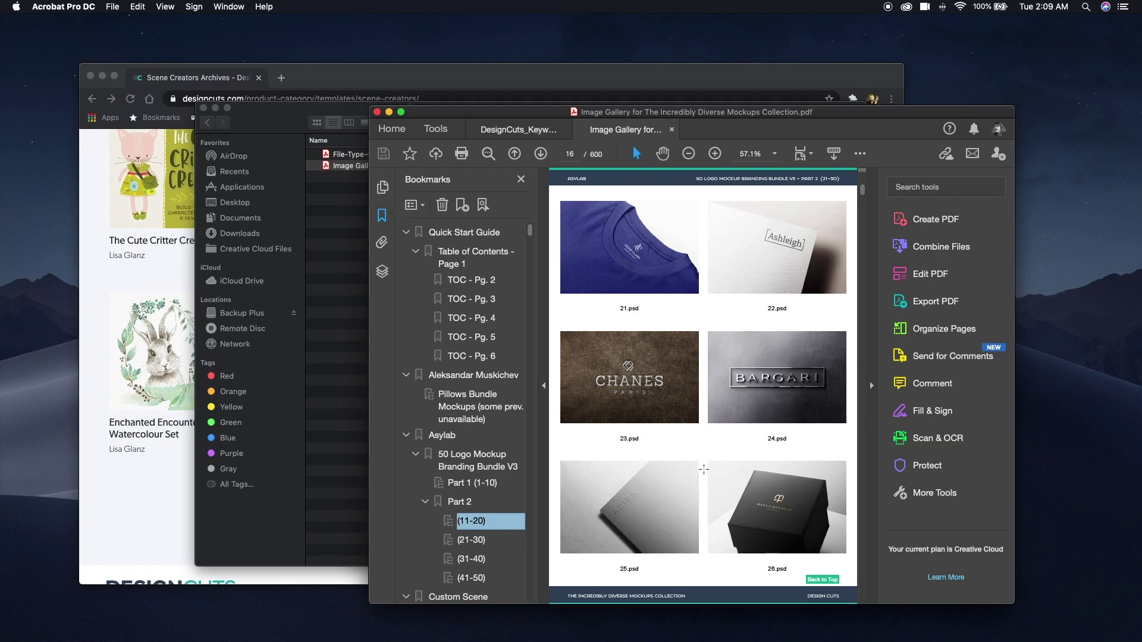
{"action": "left_click", "coordinate": [378, 113]}
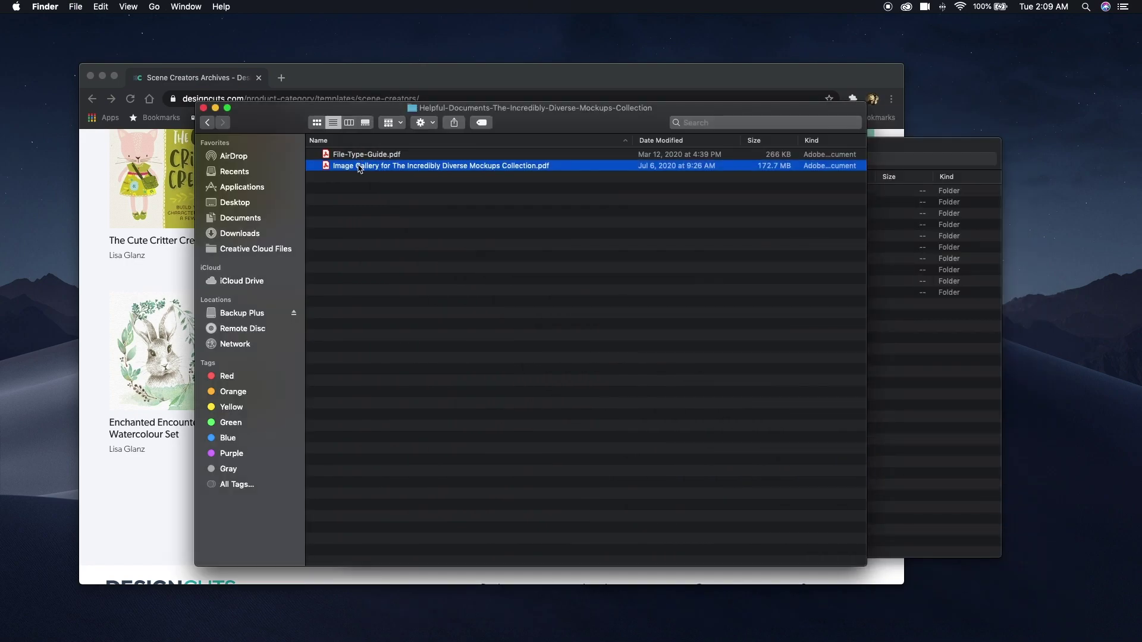
Go back to the Stock-DesignCuts folder and close that window with Cmd+W.
{"action": "left_click", "coordinate": [207, 122]}
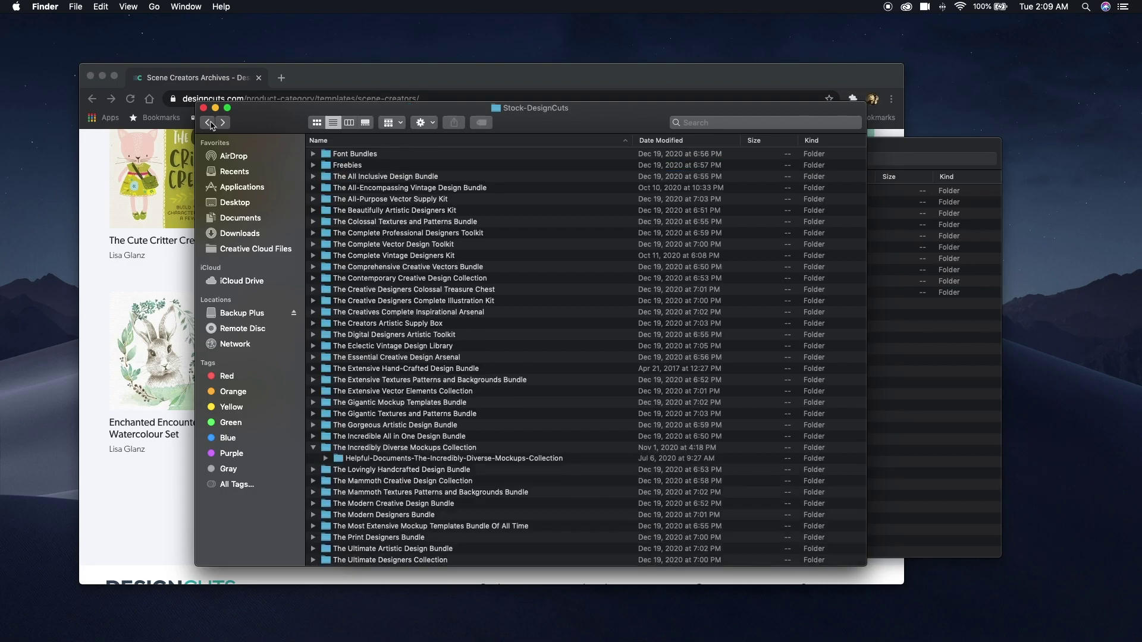
{"action": "scroll", "coordinate": [504, 271], "scroll_direction": "down", "scroll_amount": 2}
{"action": "scroll", "coordinate": [538, 291], "scroll_direction": "up", "scroll_amount": 3}
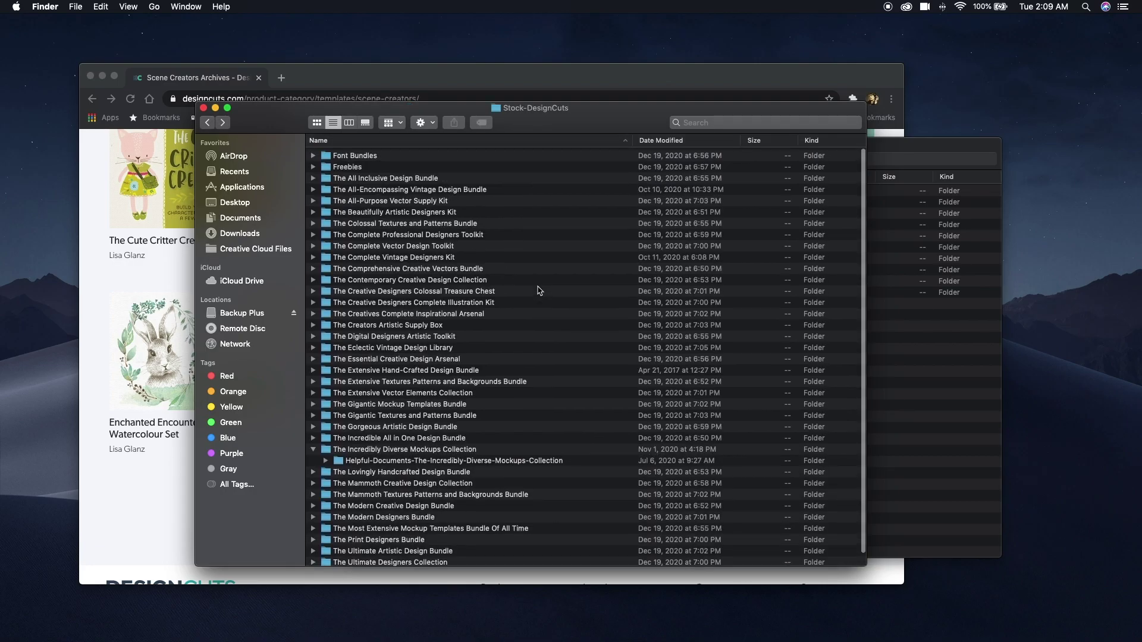
{"action": "key", "text": "super+w"}
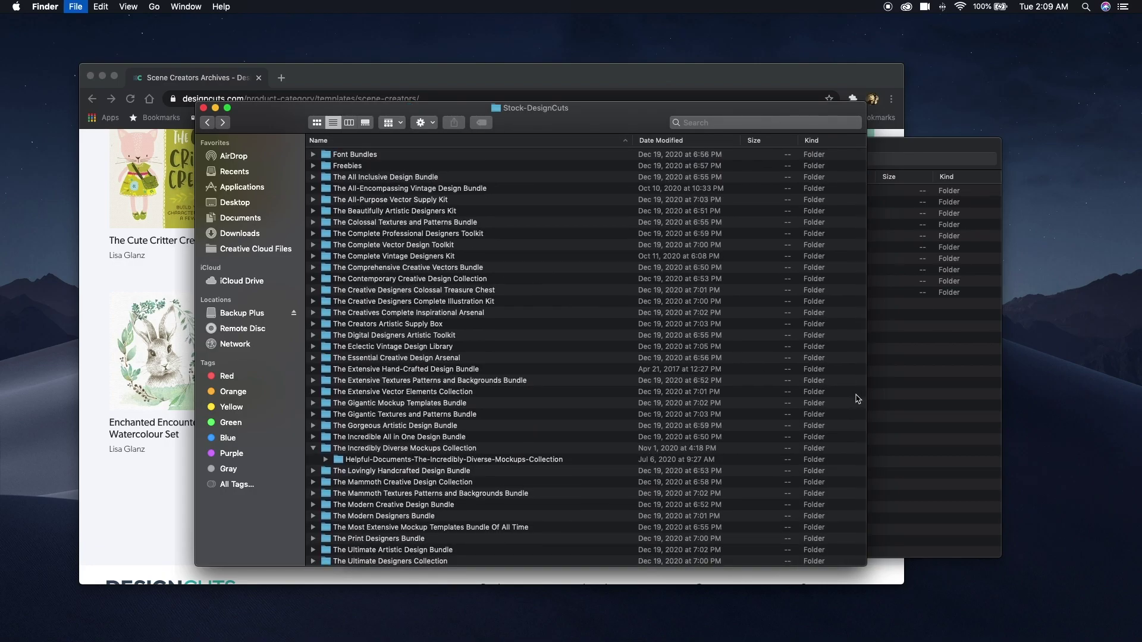
Create a Bundle Guides folder in Folder Structure and minimize Chrome.
{"action": "left_click", "coordinate": [723, 375]}
{"action": "key", "text": "super+shift+n"}
{"action": "type", "text": "Bundle Guide"}
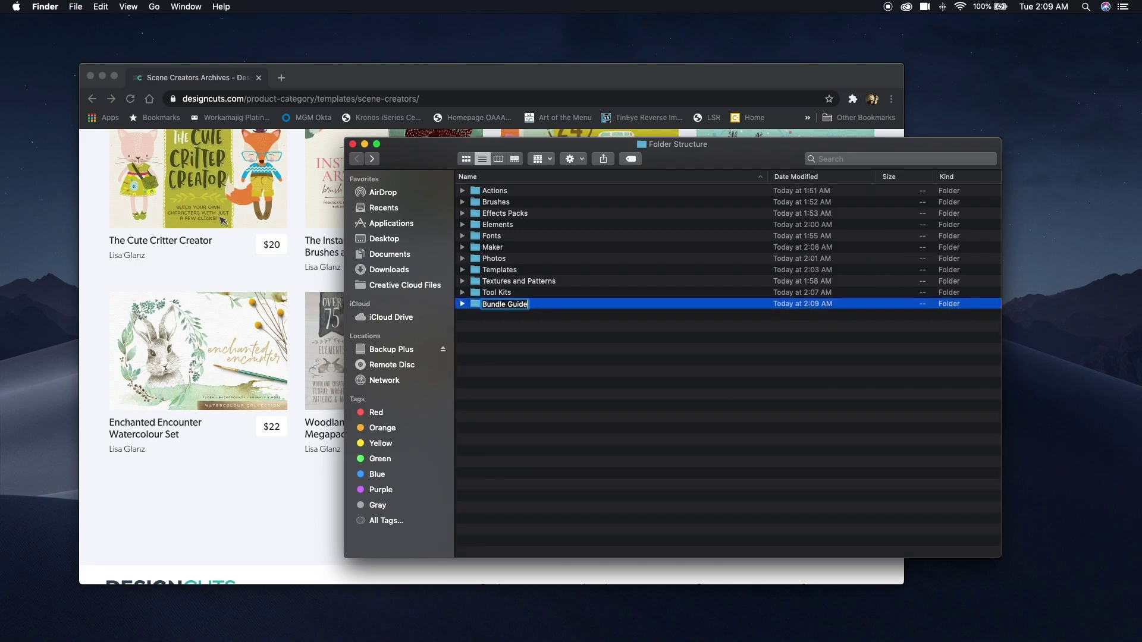
{"action": "key", "text": "Return"}
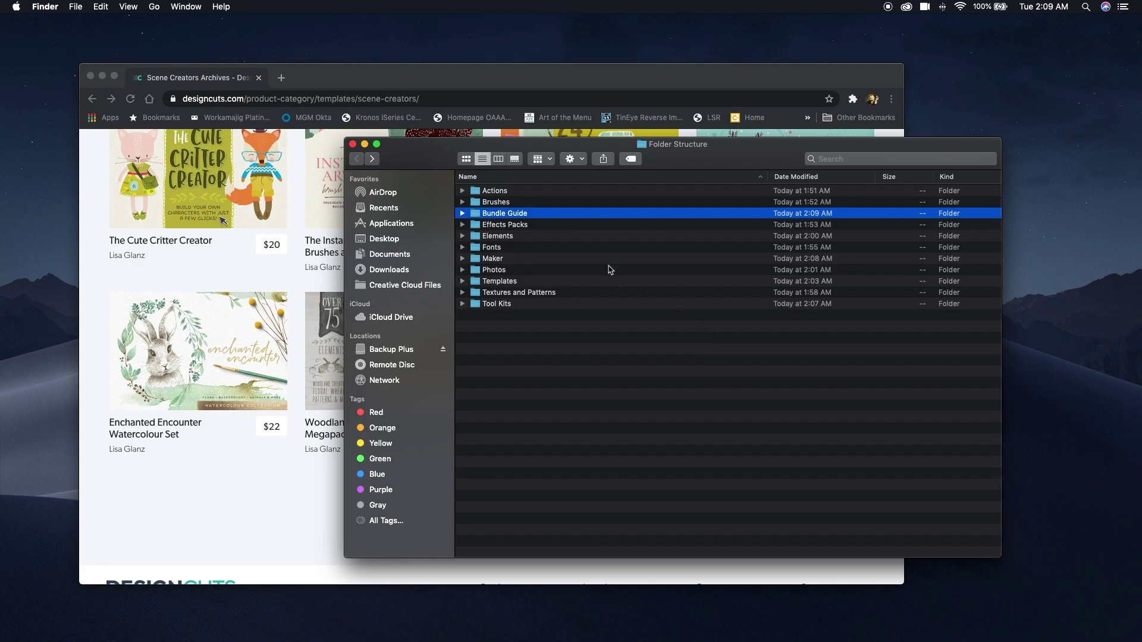
{"action": "left_click", "coordinate": [525, 214]}
{"action": "left_click", "coordinate": [526, 216]}
{"action": "type", "text": "s"}
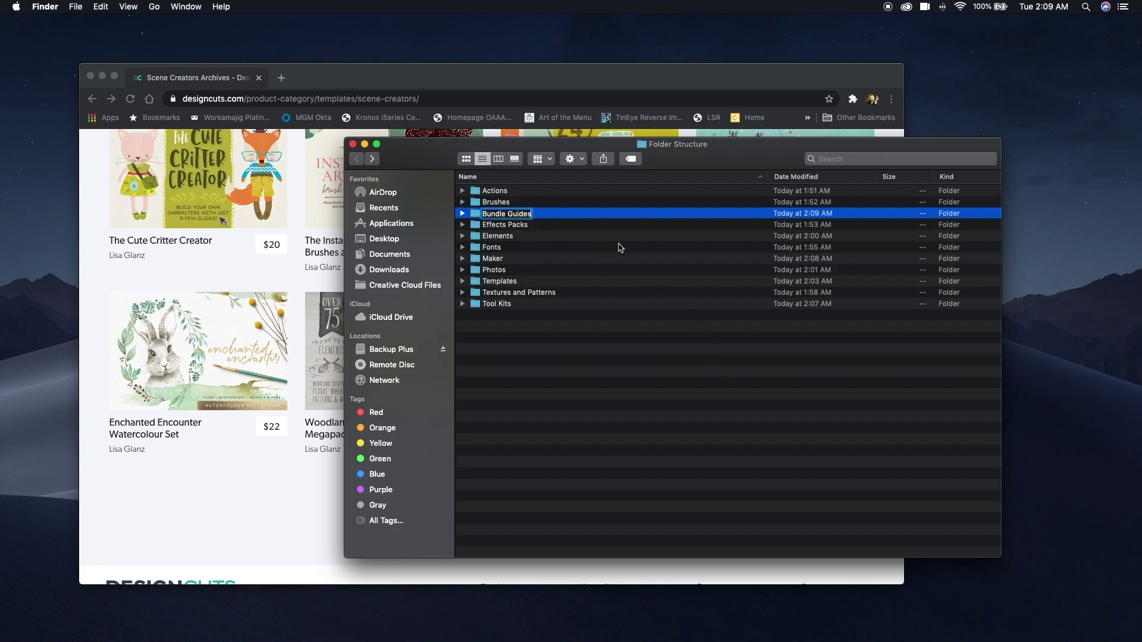
{"action": "key", "text": "Return"}
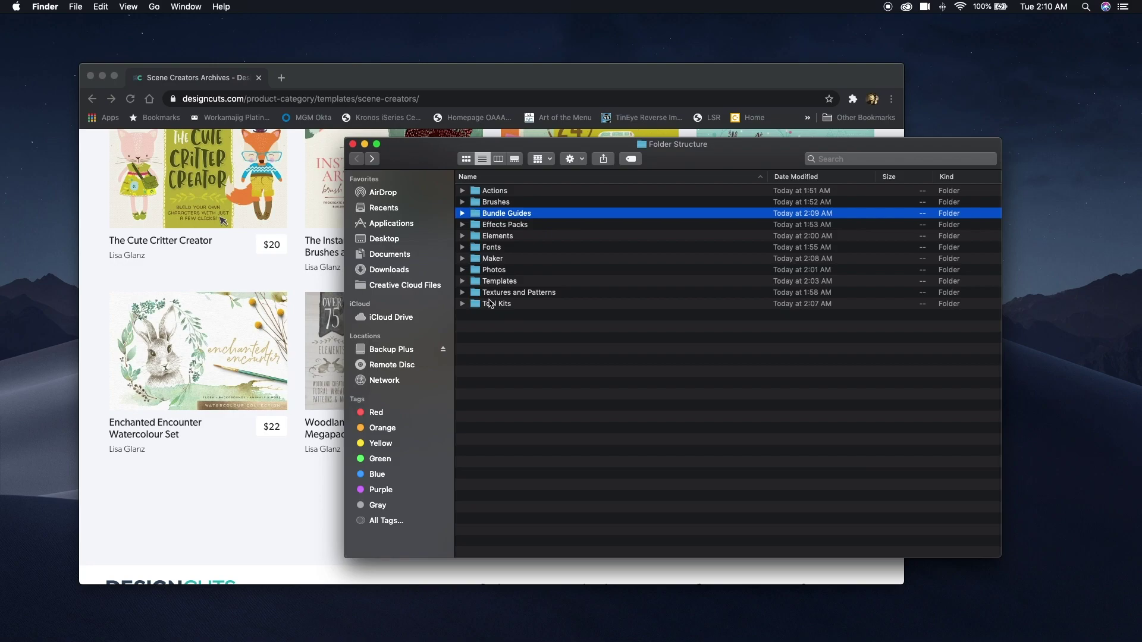
{"action": "left_click", "coordinate": [102, 76]}
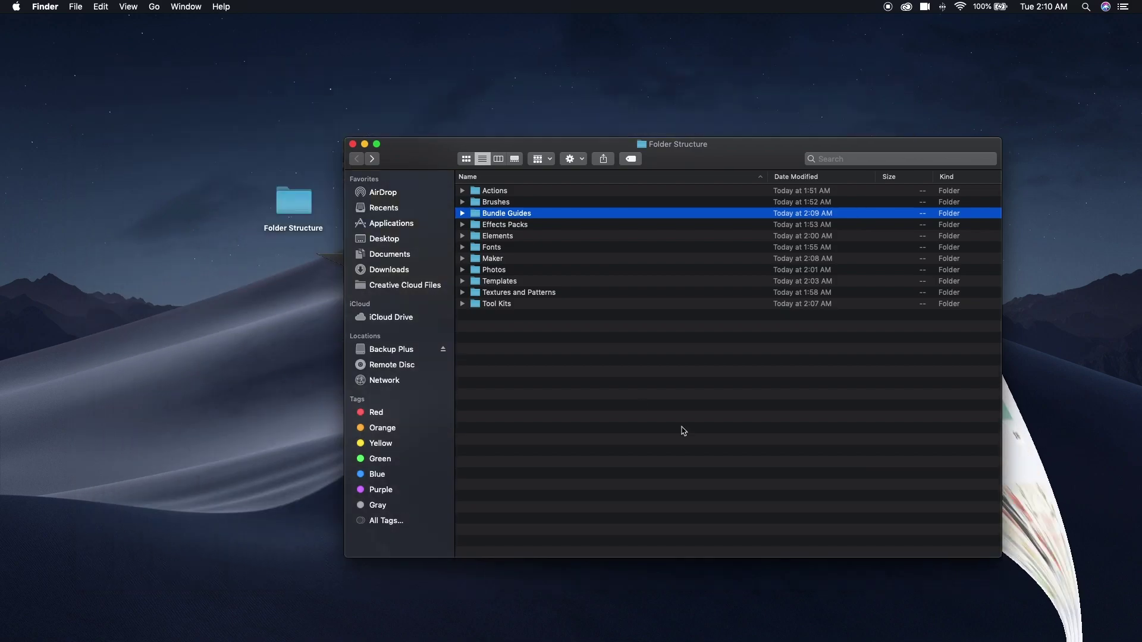
Restore Bridge and open the vintage design bundle's 2-Lil-Owls > Levity folder.
{"action": "mouse_move", "coordinate": [945, 638]}
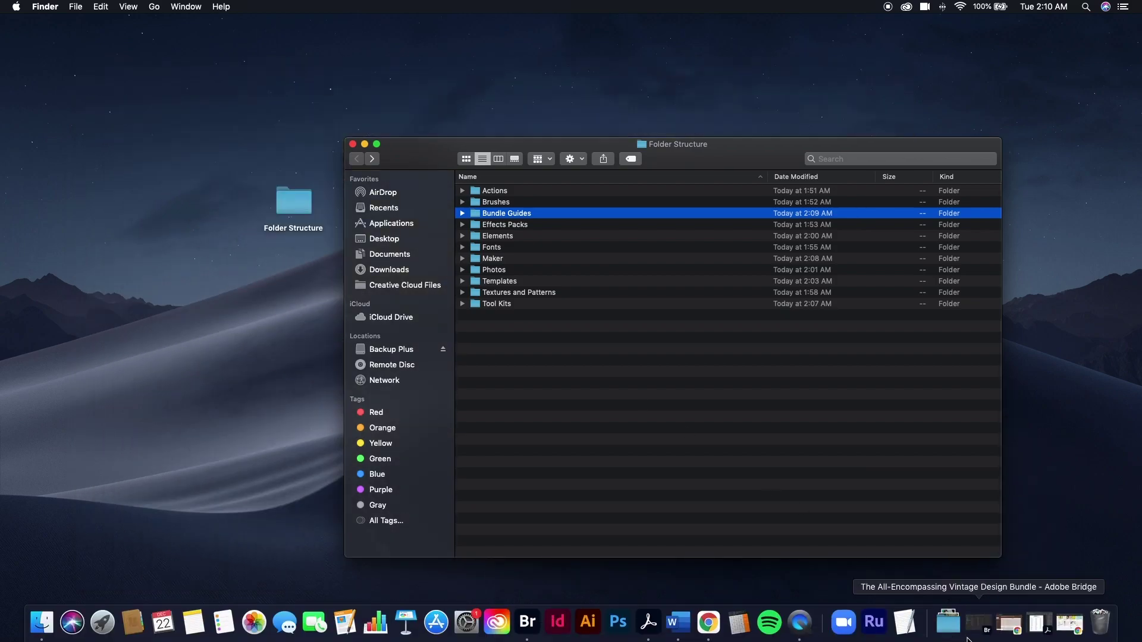
{"action": "left_click", "coordinate": [987, 631]}
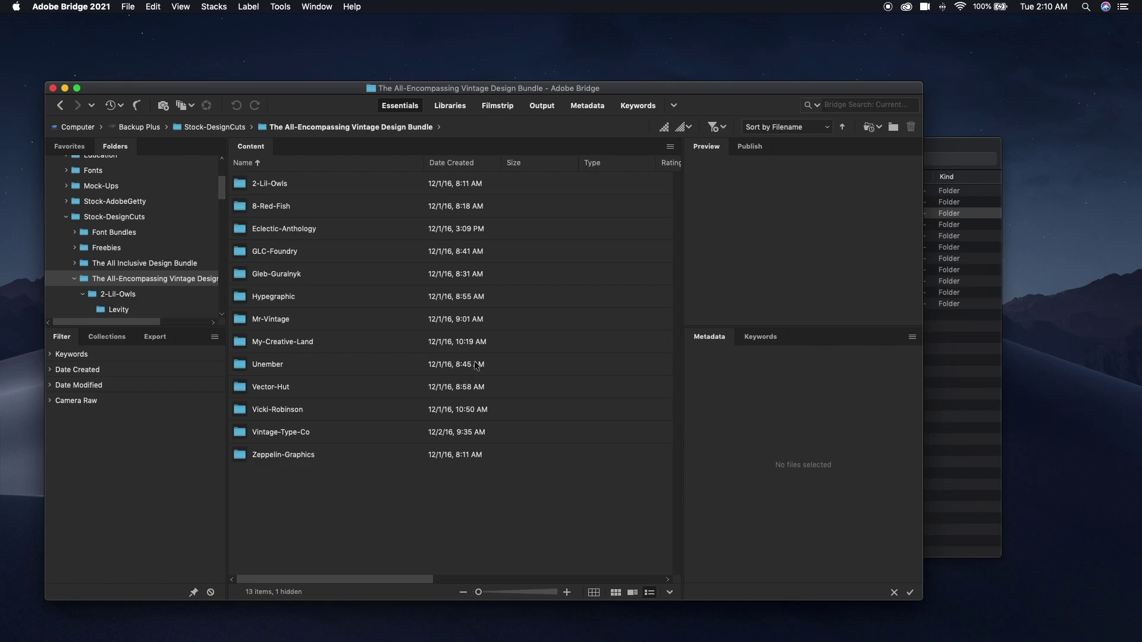
{"action": "left_click_drag", "start_coordinate": [616, 89], "coordinate": [699, 80]}
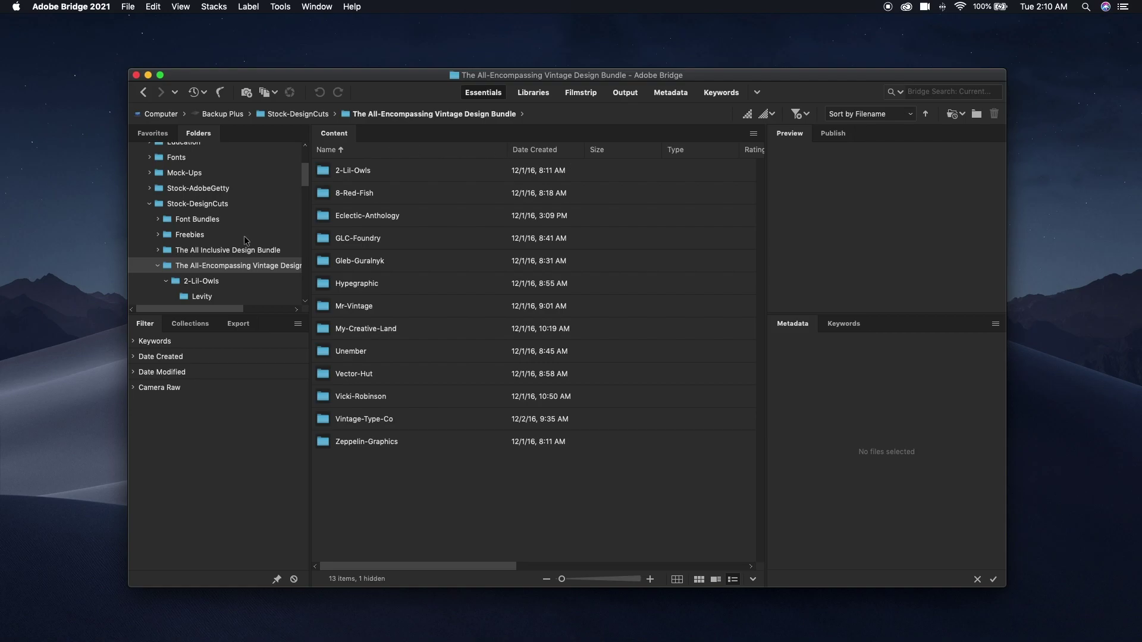
{"action": "left_click", "coordinate": [230, 265]}
{"action": "left_click", "coordinate": [170, 269]}
{"action": "left_click", "coordinate": [180, 7]}
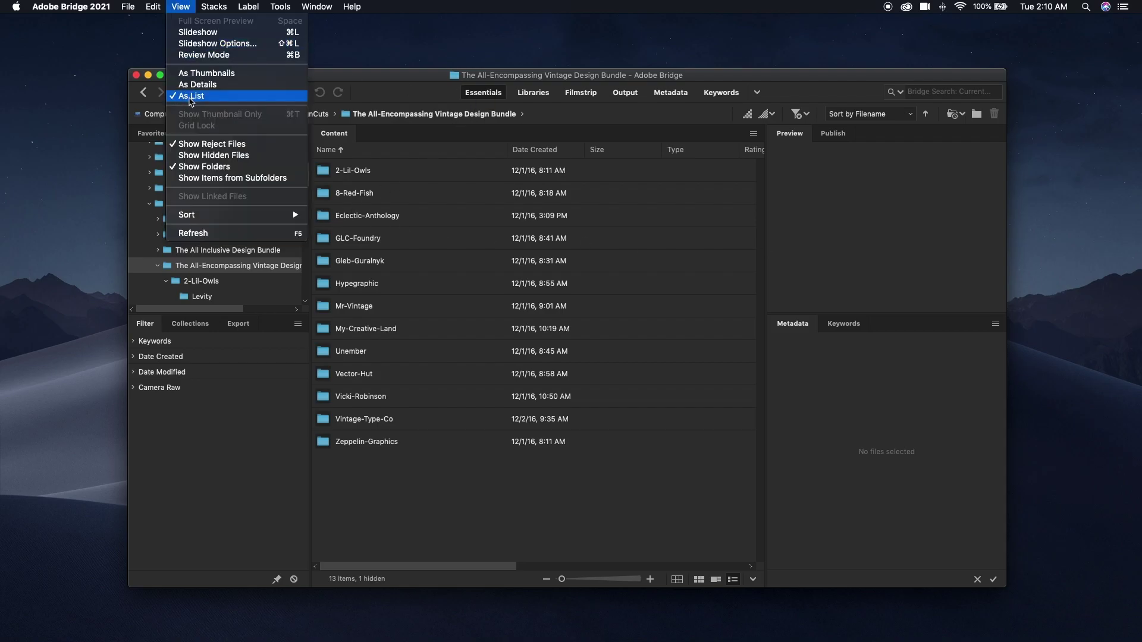
{"action": "left_click", "coordinate": [367, 81]}
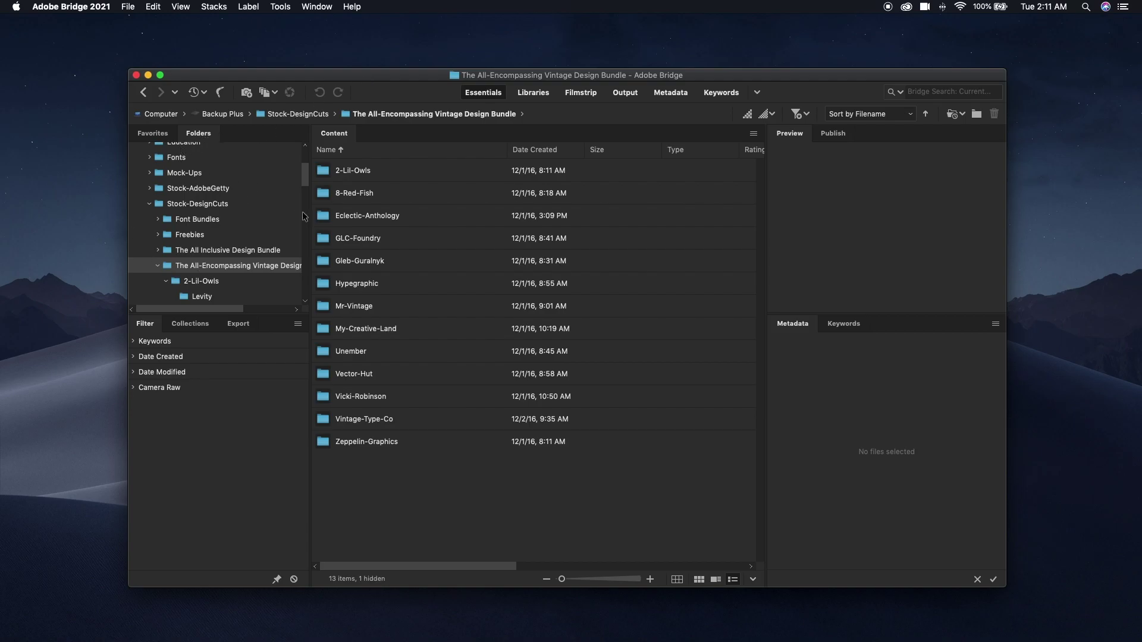
{"action": "double_click", "coordinate": [328, 173]}
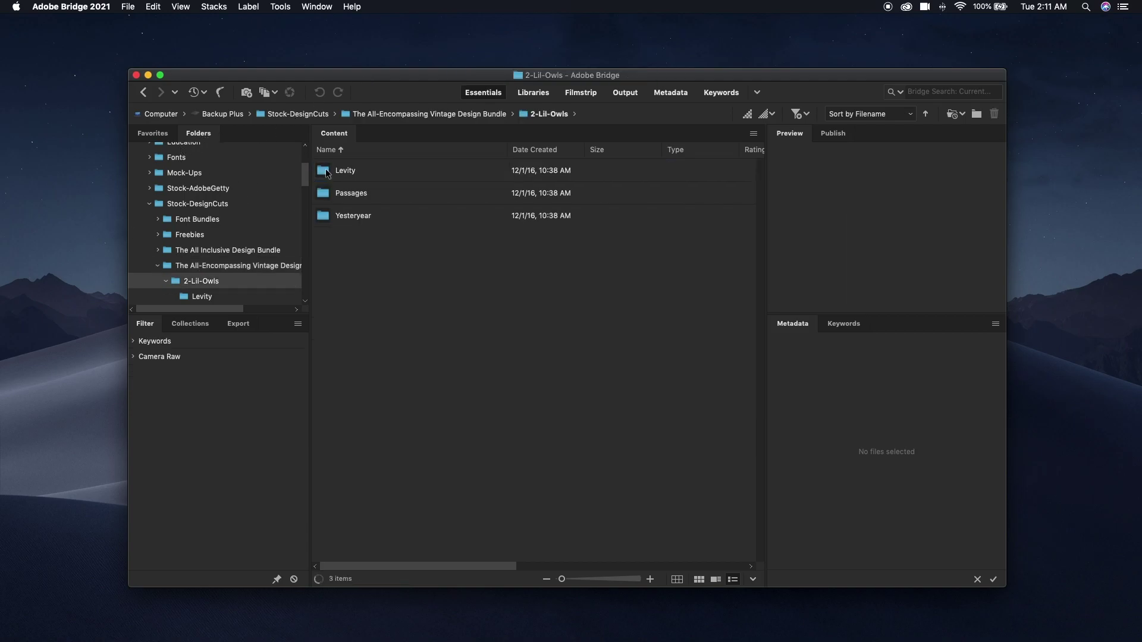
{"action": "double_click", "coordinate": [327, 171]}
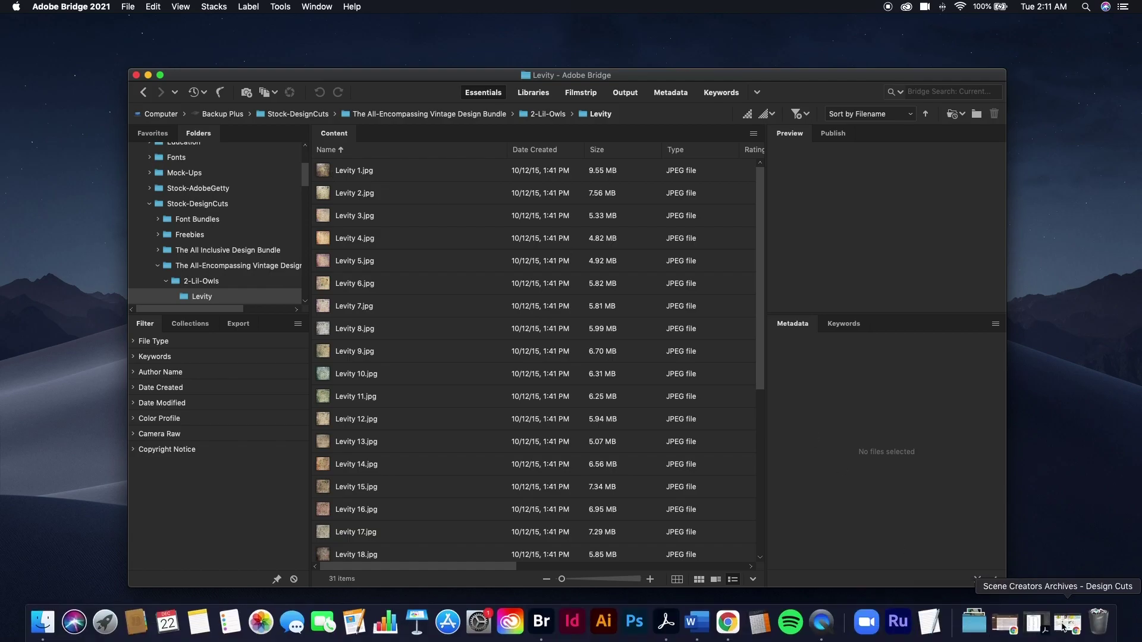
Bring up the keyword cheat sheet PDF in a full-height Acrobat window beside Bridge.
{"action": "left_click", "coordinate": [1038, 623]}
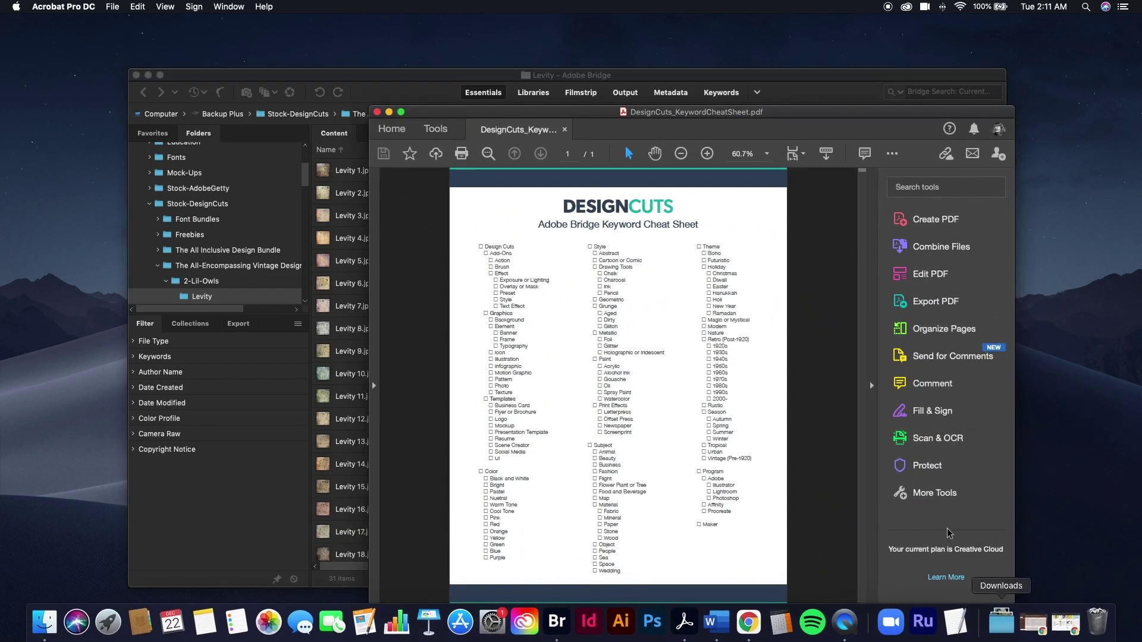
{"action": "left_click_drag", "start_coordinate": [667, 114], "coordinate": [751, 128]}
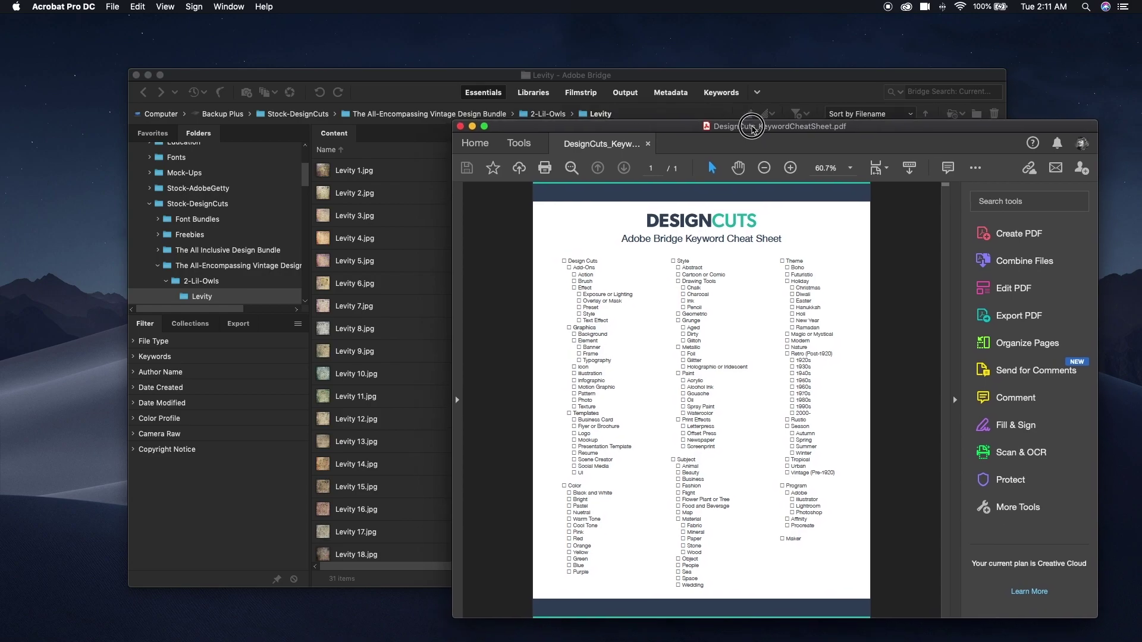
{"action": "double_click", "coordinate": [742, 123]}
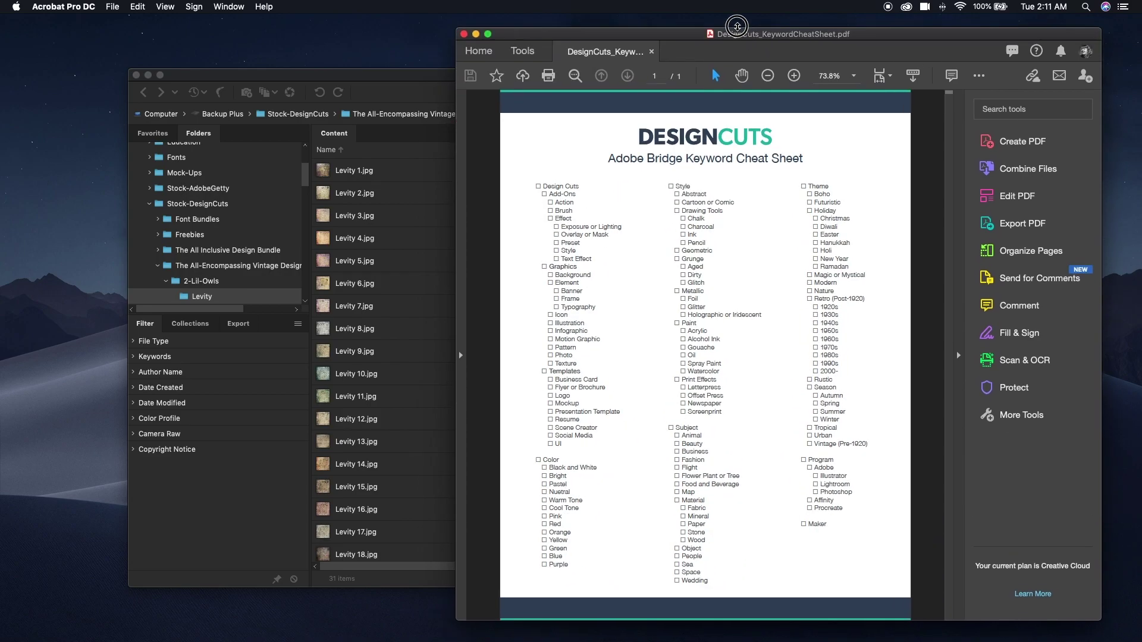
{"action": "left_click_drag", "start_coordinate": [737, 26], "coordinate": [738, 13]}
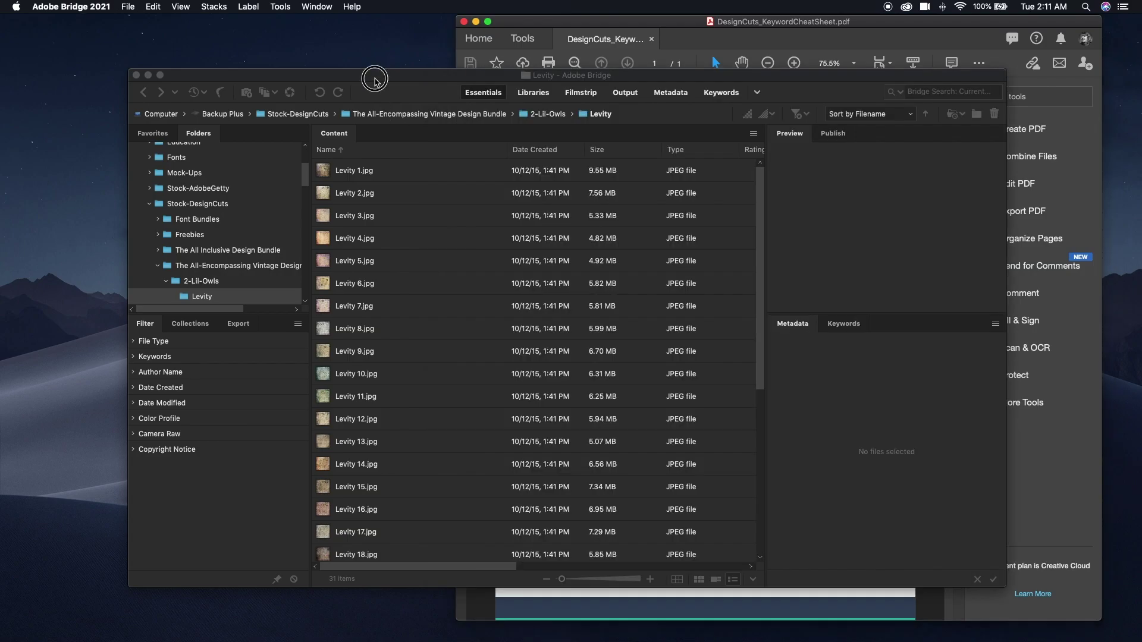
Add a top-level Design Cuts keyword in Bridge's Keywords panel.
{"action": "left_click", "coordinate": [375, 77]}
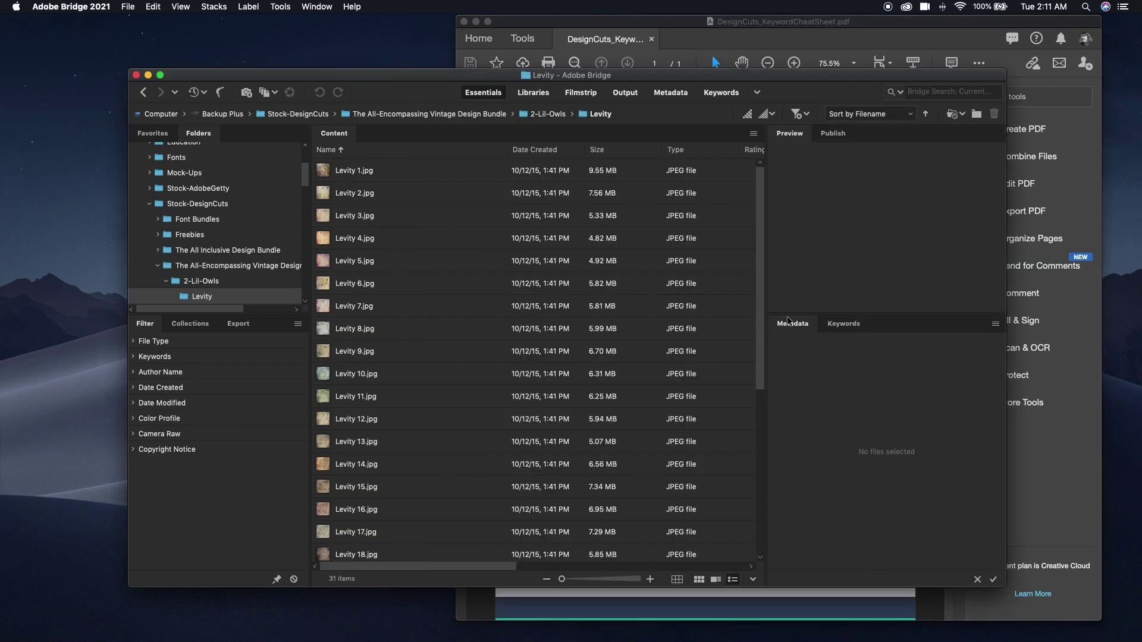
{"action": "left_click", "coordinate": [847, 324]}
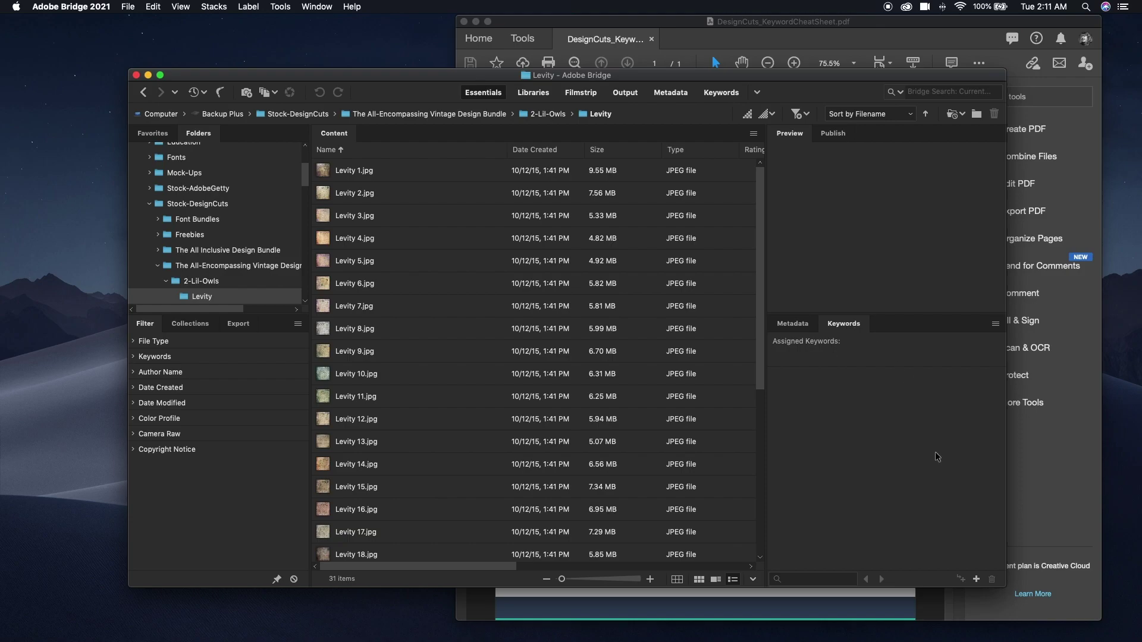
{"action": "left_click", "coordinate": [977, 580]}
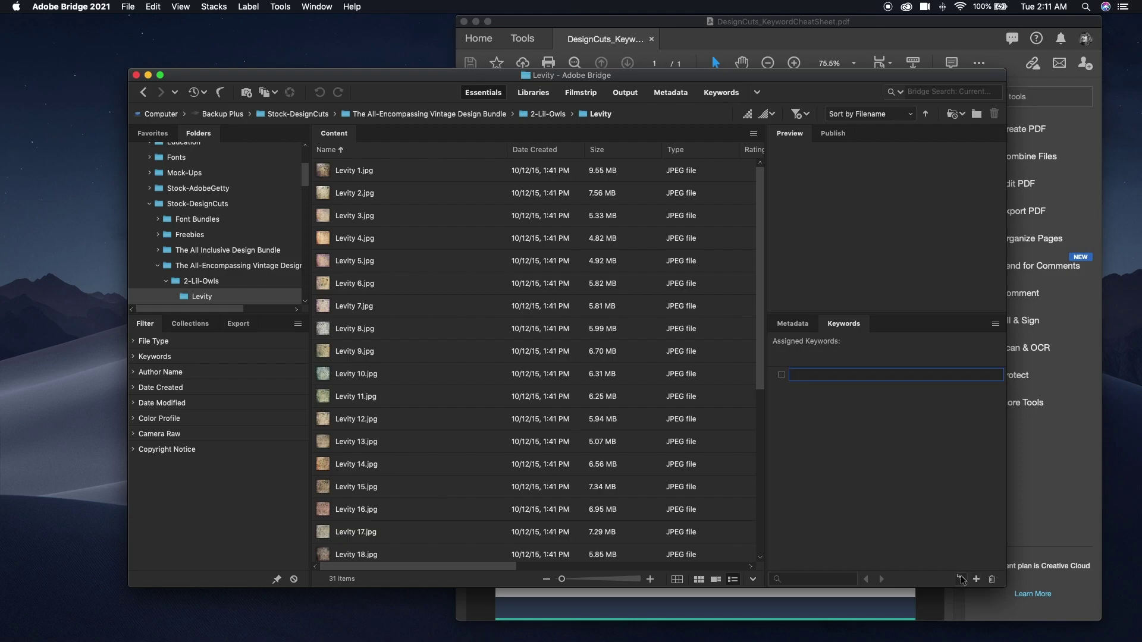
{"action": "type", "text": "Design Cuts"}
{"action": "key", "text": "Return"}
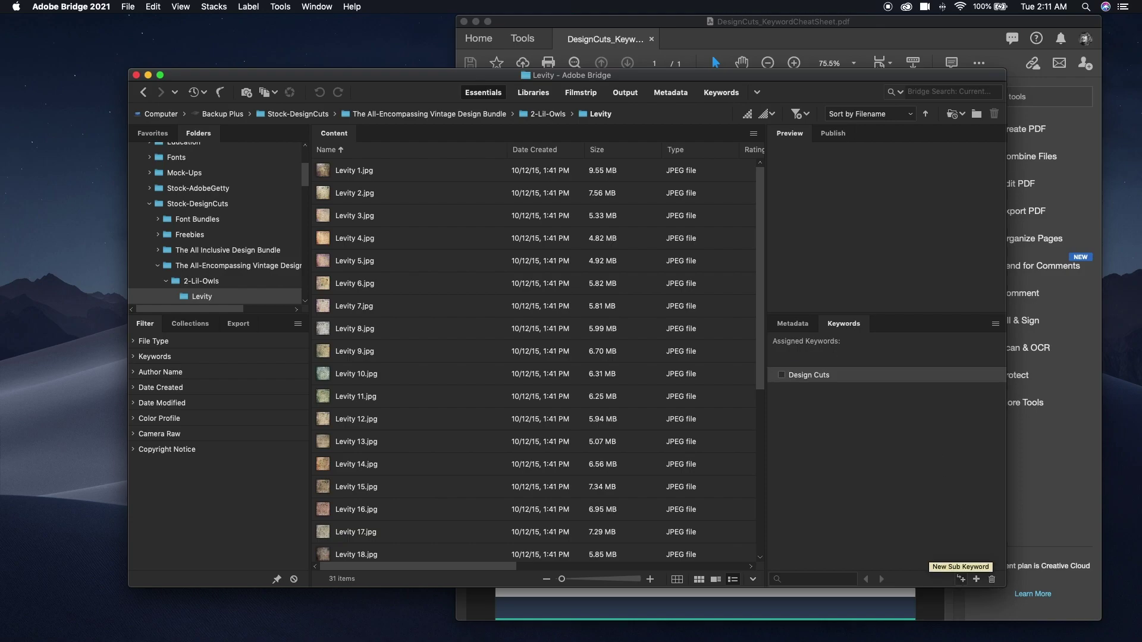
Following the cheat sheet, add sub-keyword Graphics under Design Cuts and Texture under Graphics.
{"action": "left_click", "coordinate": [900, 23]}
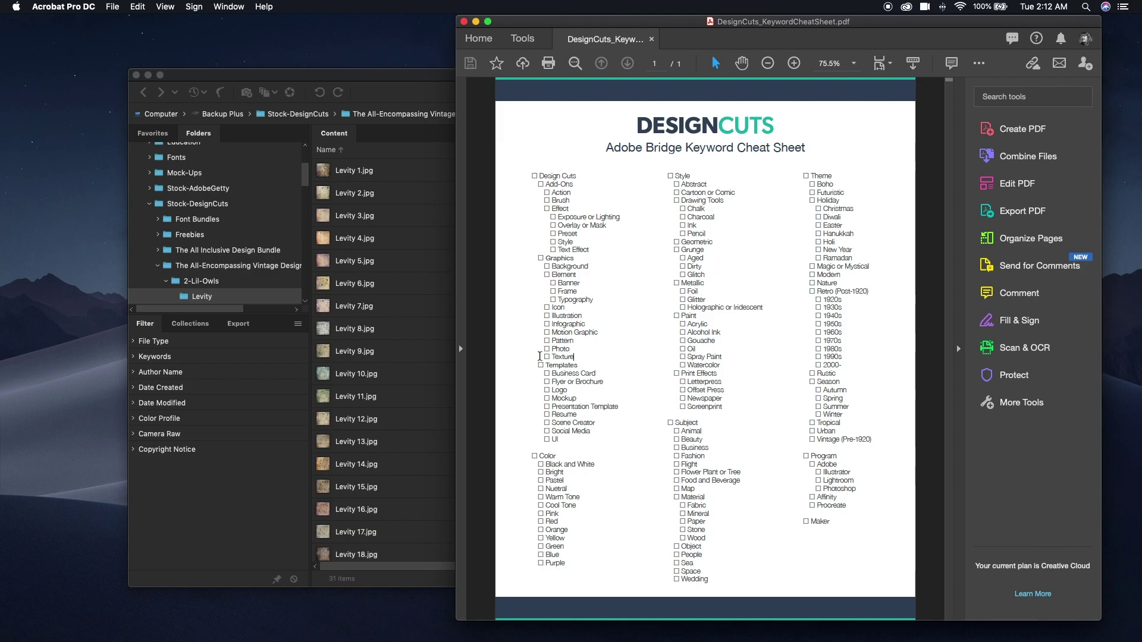
{"action": "left_click", "coordinate": [574, 357]}
{"action": "left_click", "coordinate": [432, 78]}
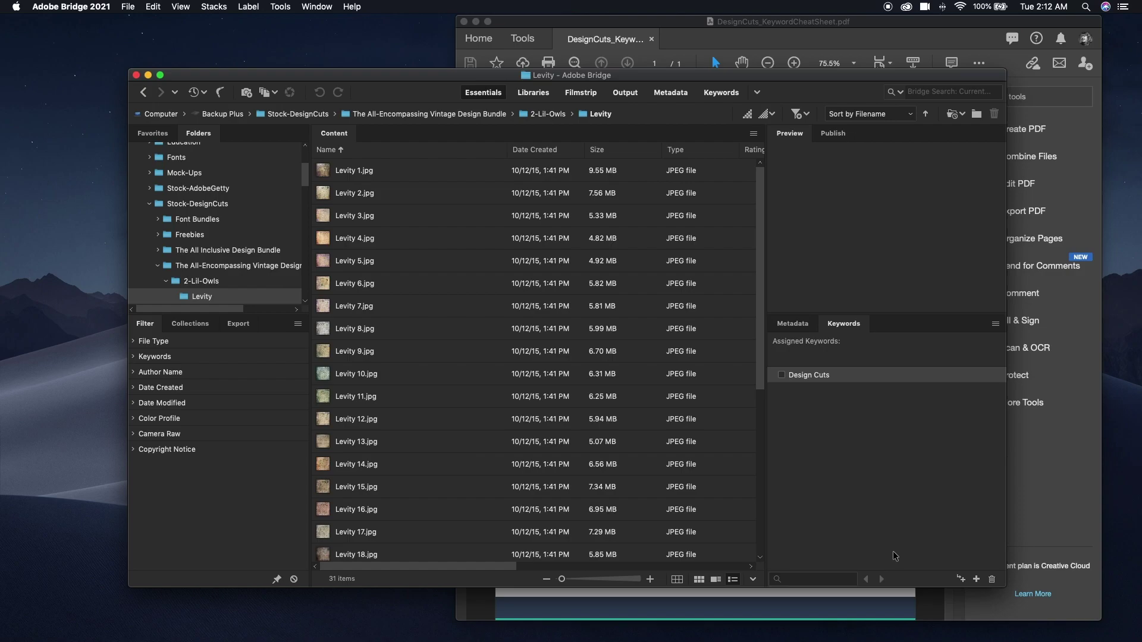
{"action": "left_click", "coordinate": [960, 579]}
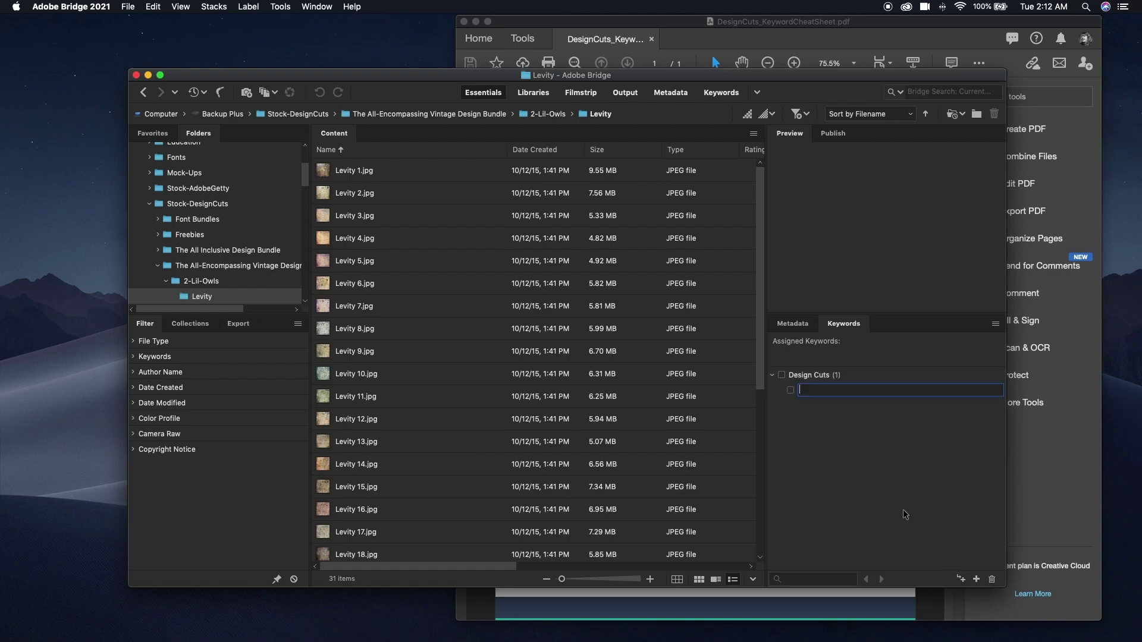
{"action": "type", "text": "Graphics"}
{"action": "key", "text": "Return"}
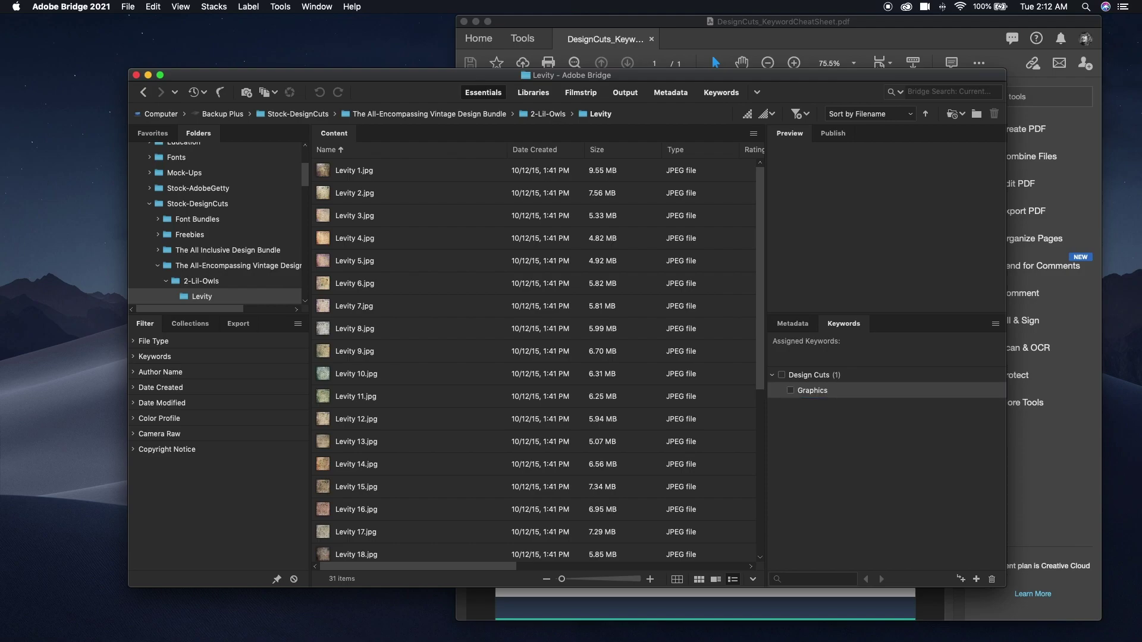
{"action": "left_click", "coordinate": [960, 579]}
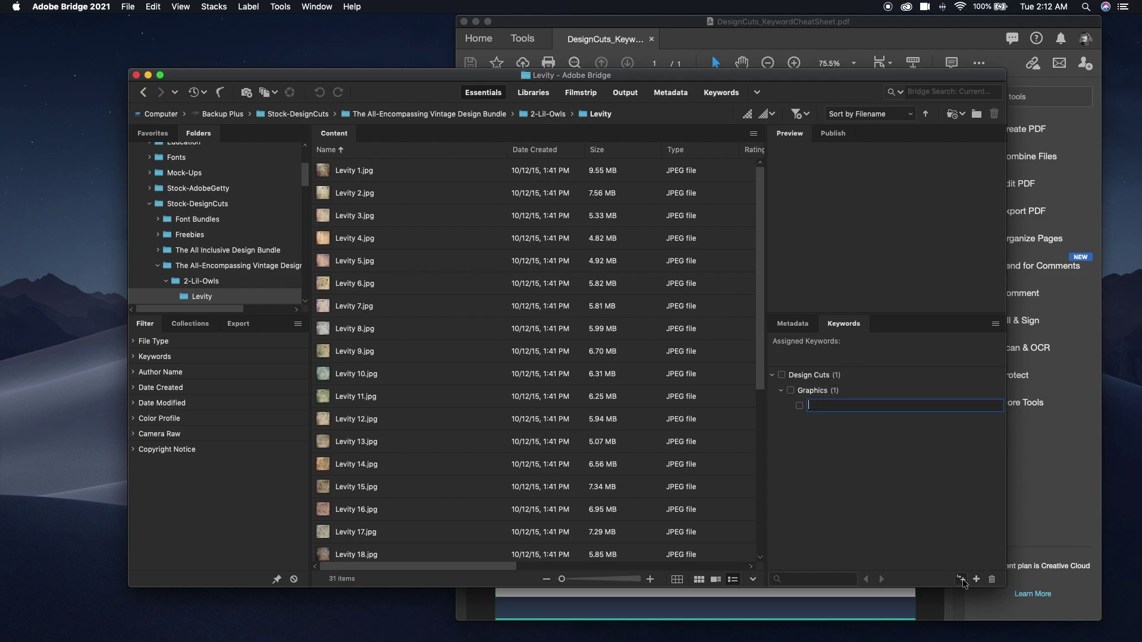
{"action": "type", "text": "Texture"}
{"action": "key", "text": "Return"}
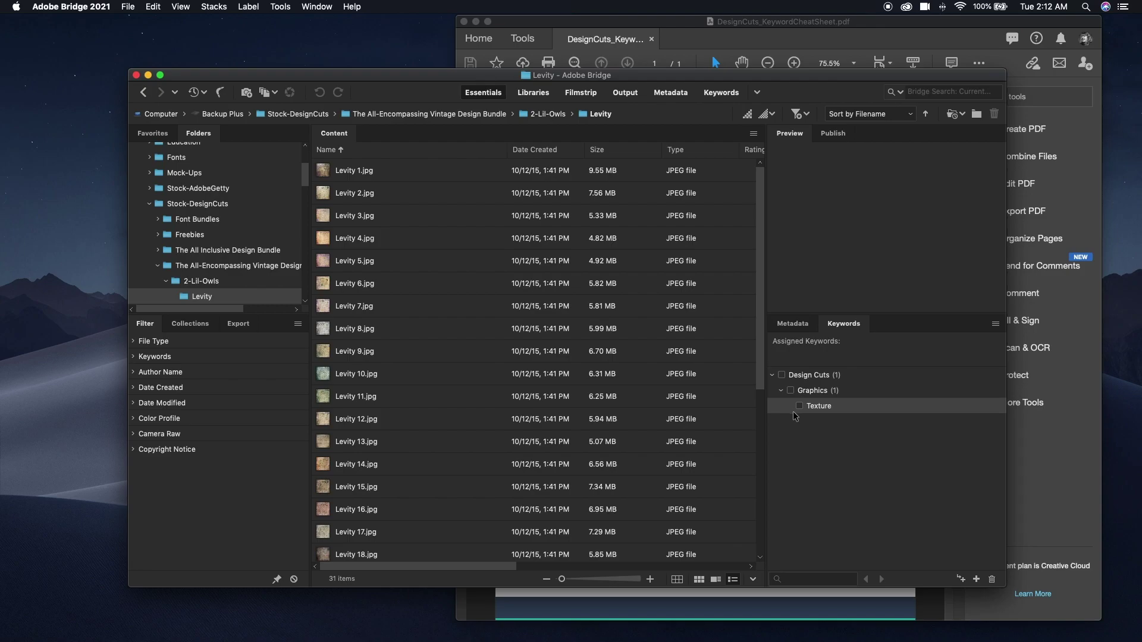
Add Photo and Pattern as further sub-keywords under Graphics.
{"action": "left_click", "coordinate": [800, 393]}
{"action": "left_click", "coordinate": [960, 579]}
{"action": "type", "text": "Photo"}
{"action": "key", "text": "Return"}
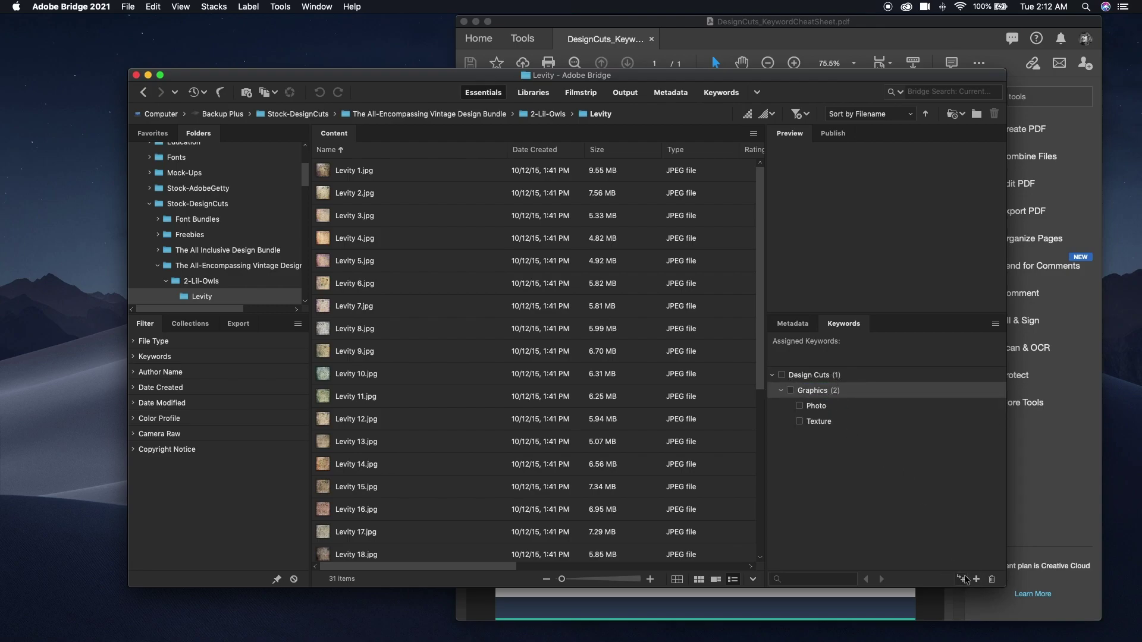
{"action": "left_click", "coordinate": [961, 578]}
{"action": "type", "text": "Pattern"}
{"action": "key", "text": "Return"}
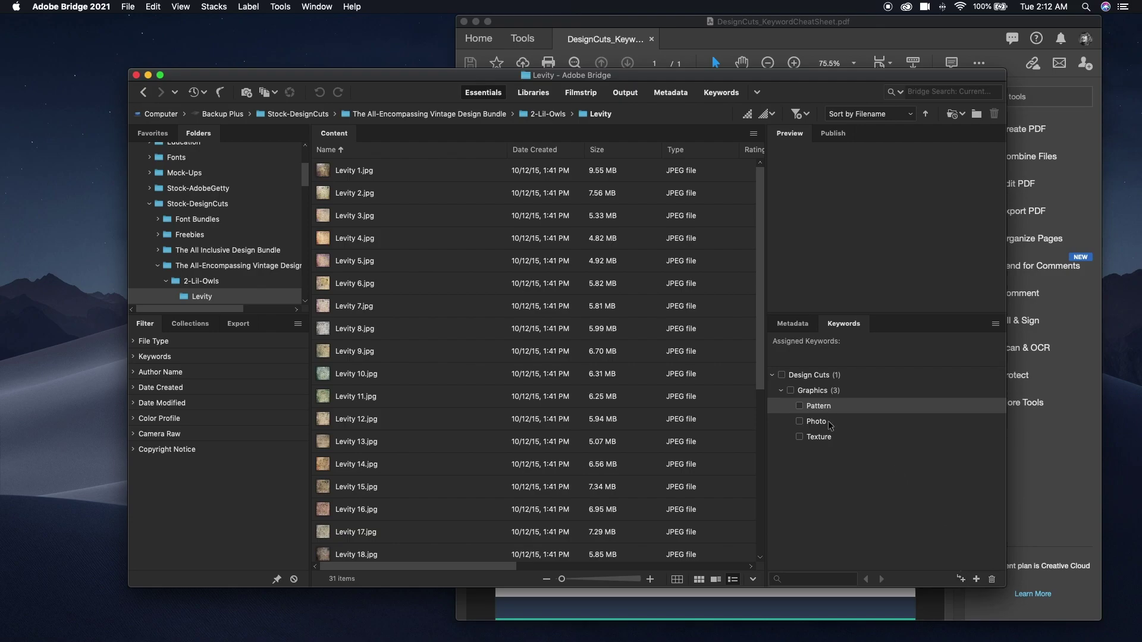
{"action": "key", "text": "Down"}
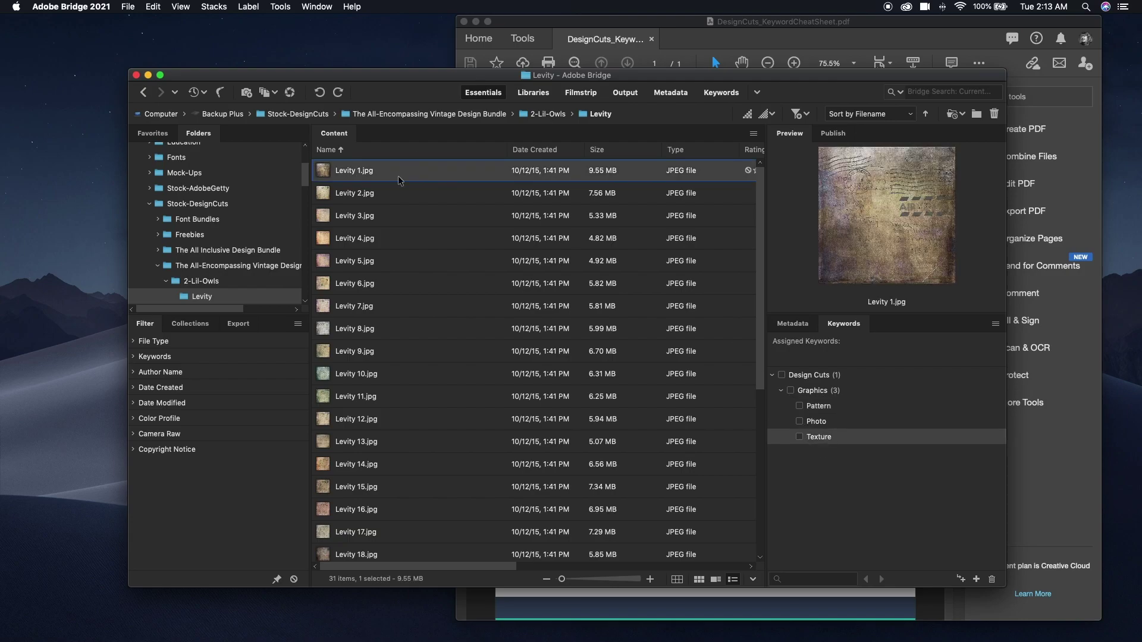
Tag Levity 1.jpg, then Levity 2 through 30, with the Texture keyword.
{"action": "left_click", "coordinate": [799, 436]}
{"action": "left_click", "coordinate": [799, 437]}
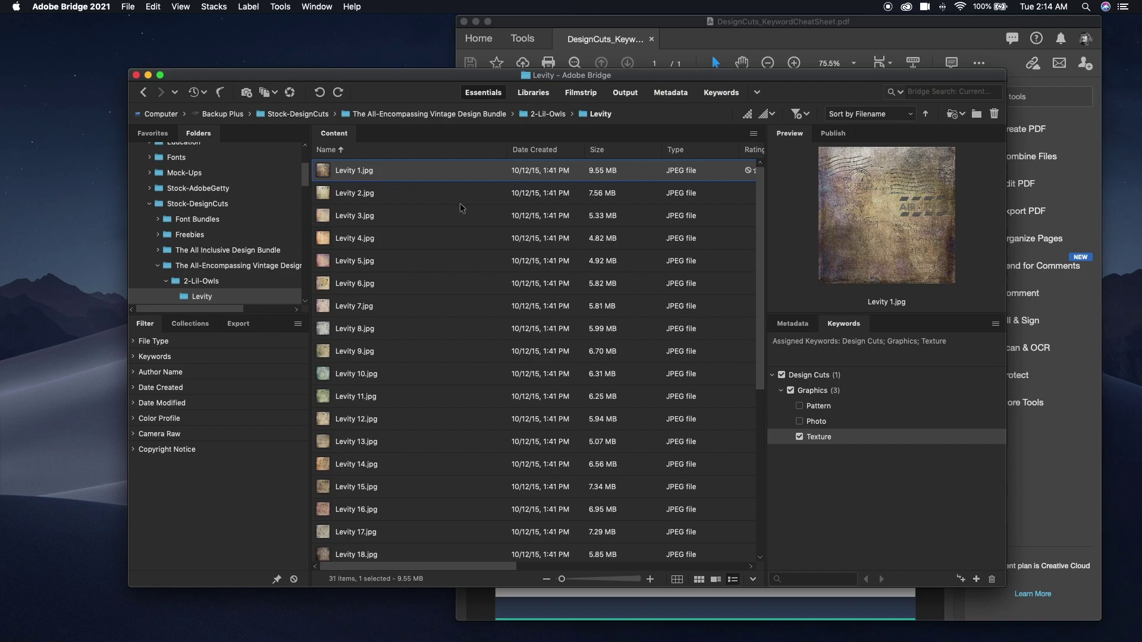
{"action": "left_click", "coordinate": [407, 194]}
{"action": "scroll", "coordinate": [451, 292], "scroll_direction": "down", "scroll_amount": 5}
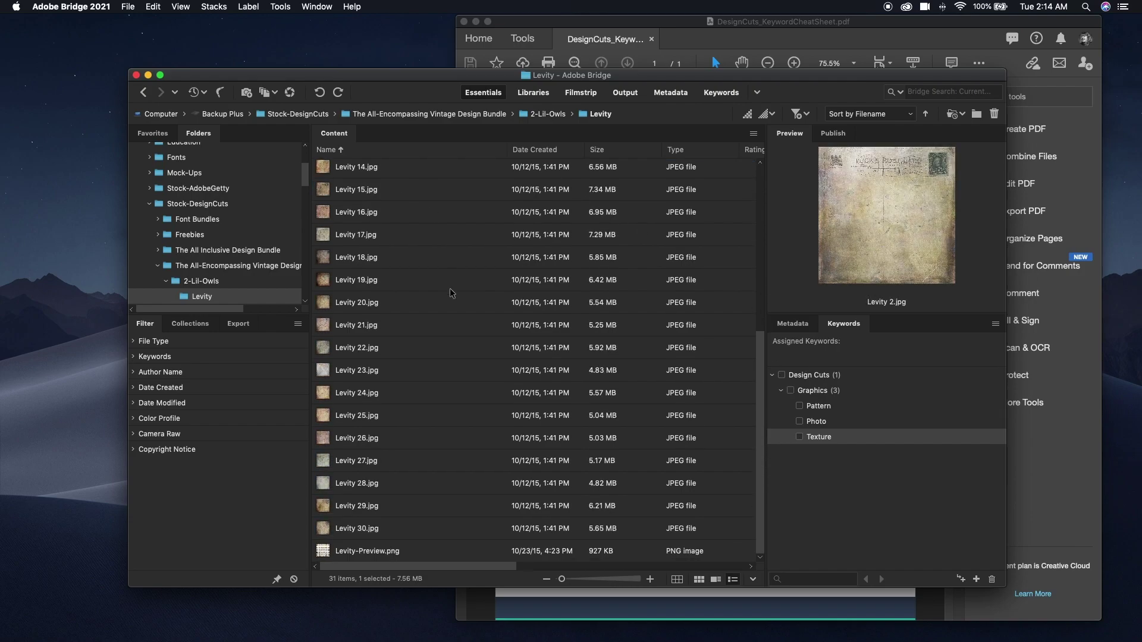
{"action": "left_click", "coordinate": [374, 531], "text": "shift"}
{"action": "left_click", "coordinate": [799, 437]}
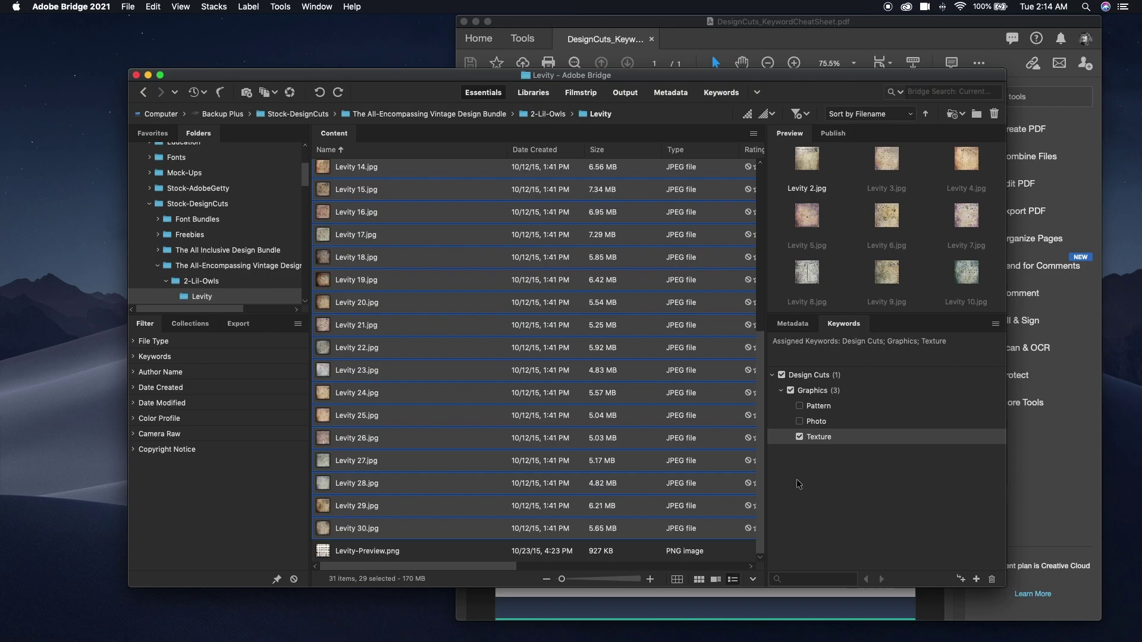
Create a Theme keyword with a Vintage sub-keyword.
{"action": "left_click", "coordinate": [841, 479]}
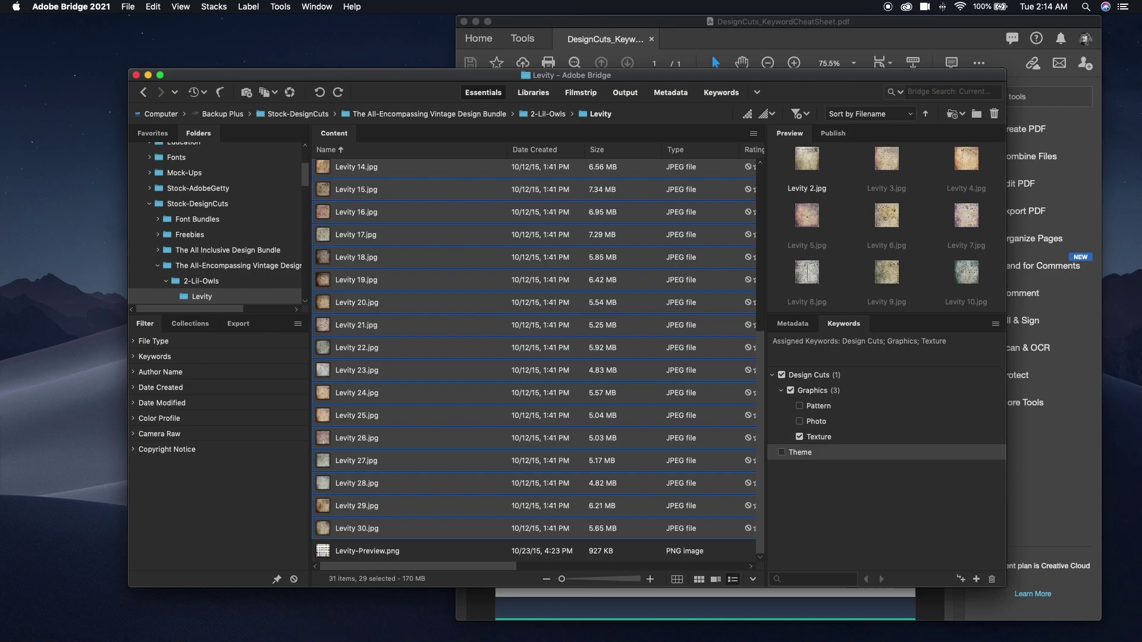
{"action": "left_click", "coordinate": [960, 578]}
{"action": "type", "text": "Vintage"}
{"action": "key", "text": "Return"}
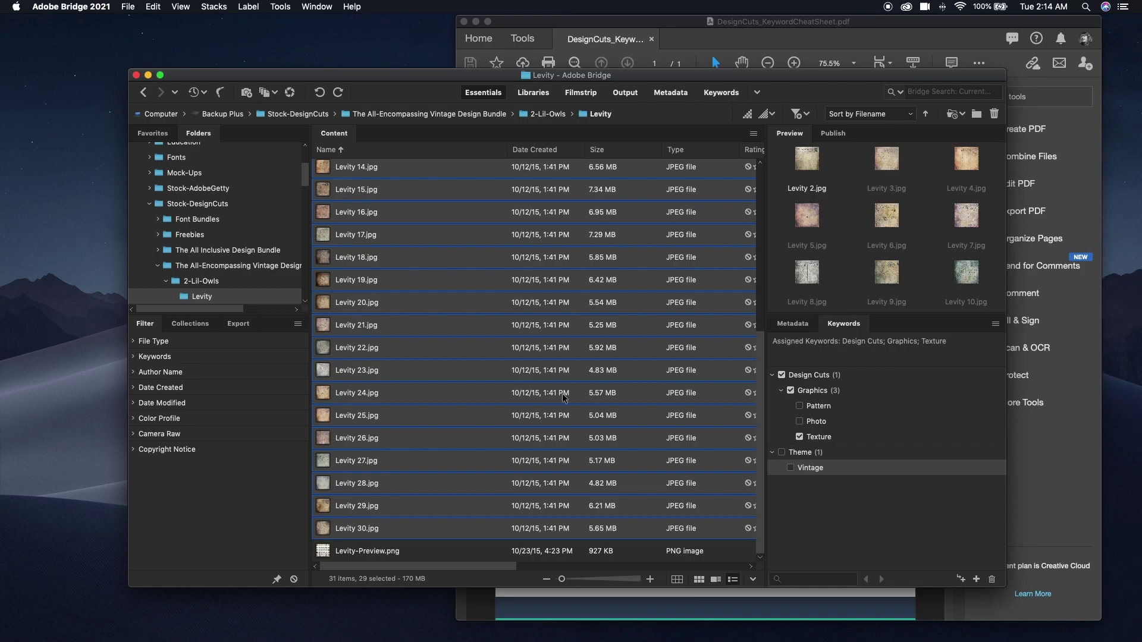
Add Levity 1.jpg to the selection and tag all selected images as Vintage.
{"action": "scroll", "coordinate": [527, 325], "scroll_direction": "up", "scroll_amount": 2}
{"action": "scroll", "coordinate": [527, 324], "scroll_direction": "up", "scroll_amount": 2}
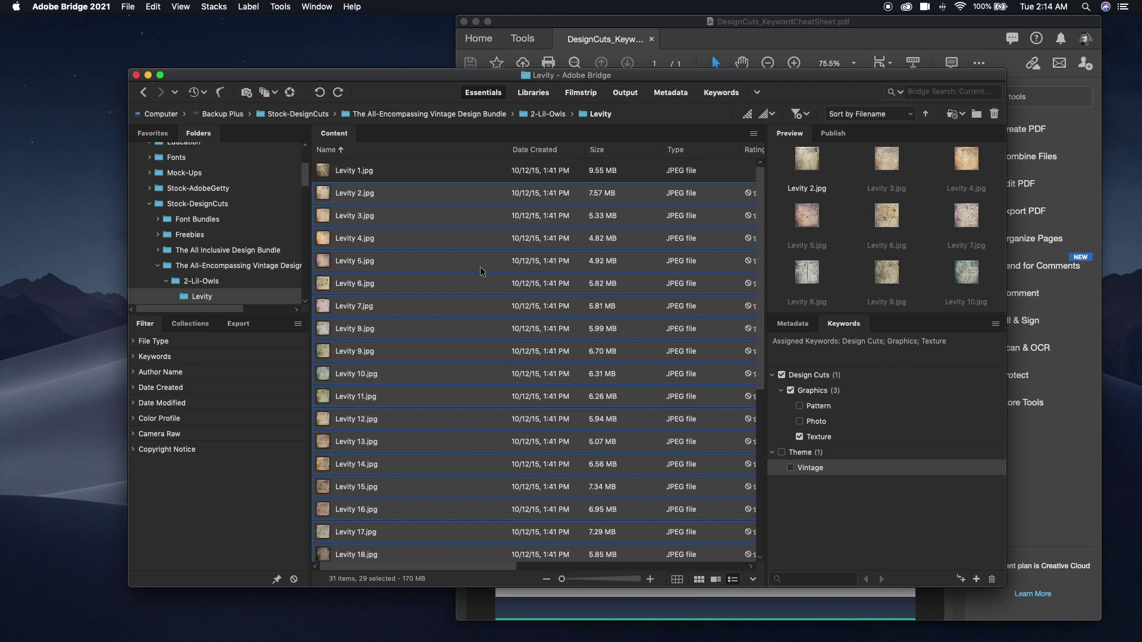
{"action": "left_click", "coordinate": [376, 171], "text": "super"}
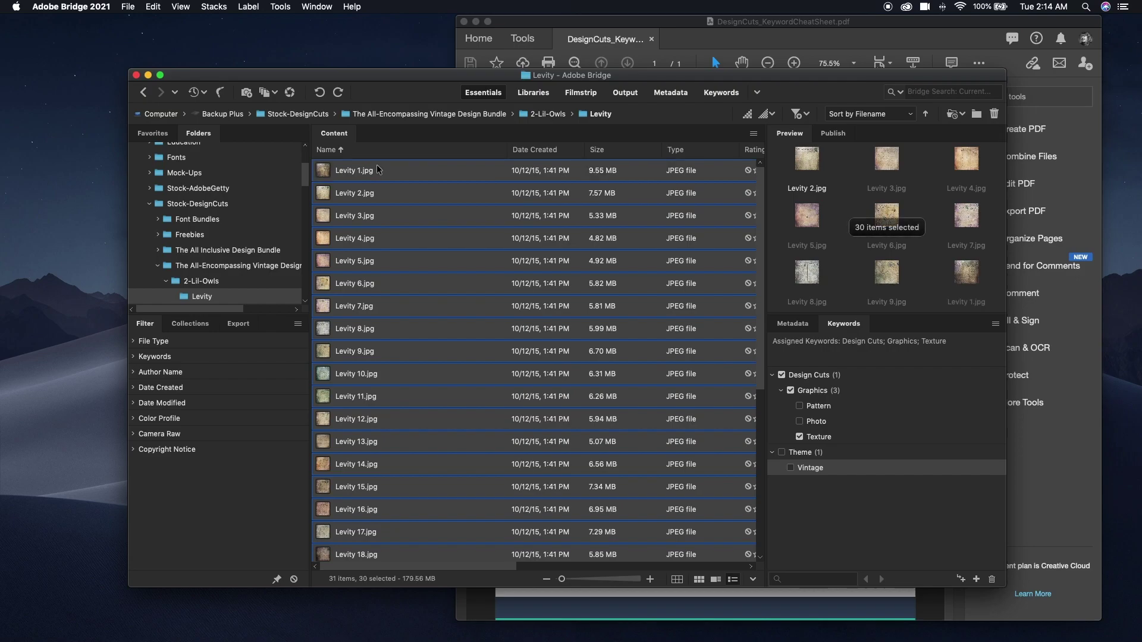
{"action": "left_click", "coordinate": [790, 469]}
{"action": "left_click", "coordinate": [791, 469]}
{"action": "left_click", "coordinate": [790, 468]}
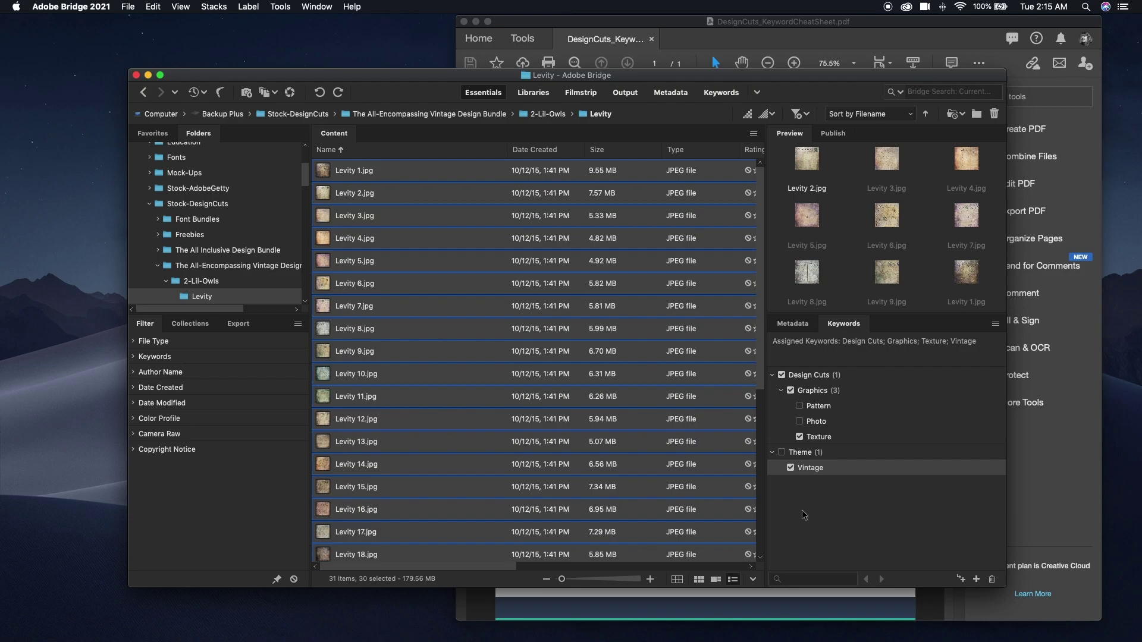
{"action": "left_click", "coordinate": [657, 464]}
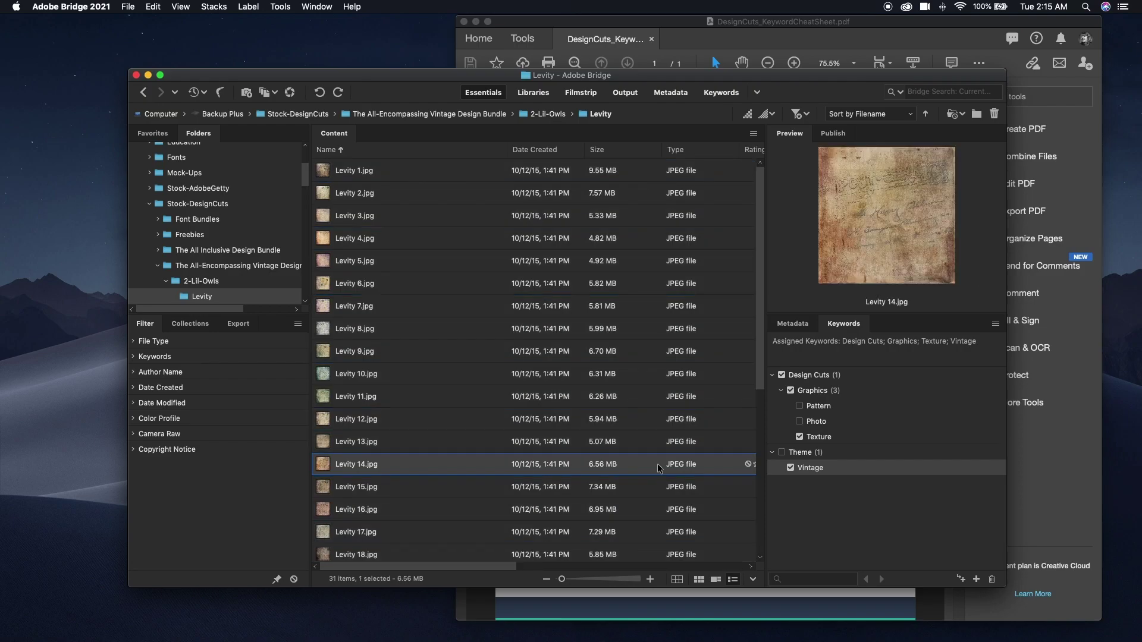
Test the Vintage keyword filter, then search the bundle folder for 'texture'.
{"action": "left_click", "coordinate": [133, 356]}
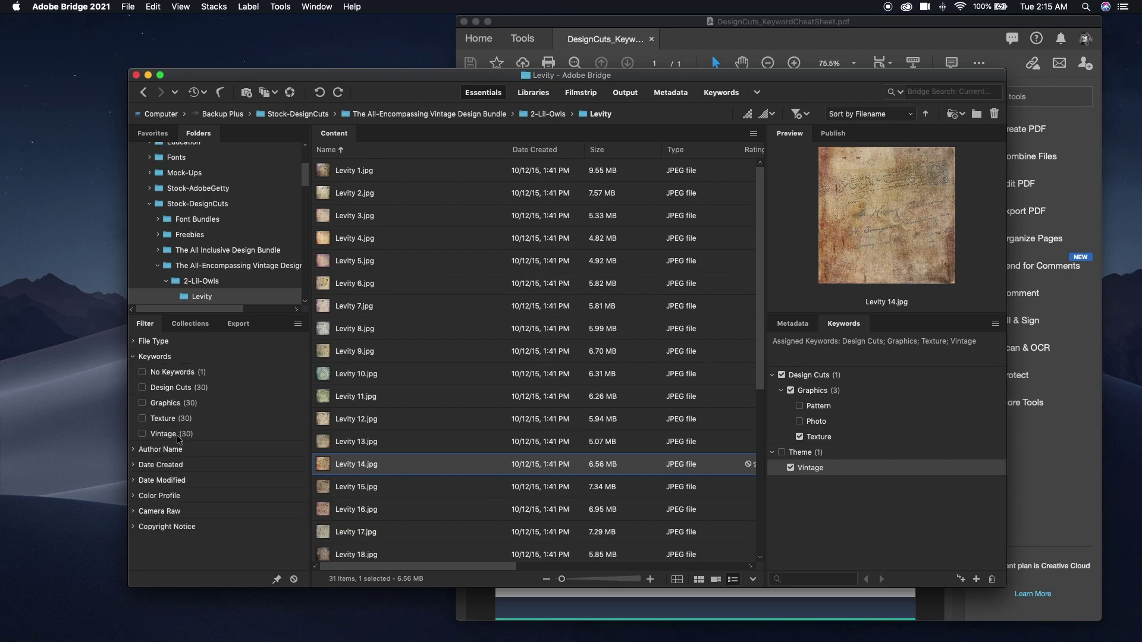
{"action": "left_click", "coordinate": [142, 434]}
{"action": "left_click", "coordinate": [142, 434]}
{"action": "left_click", "coordinate": [225, 266]}
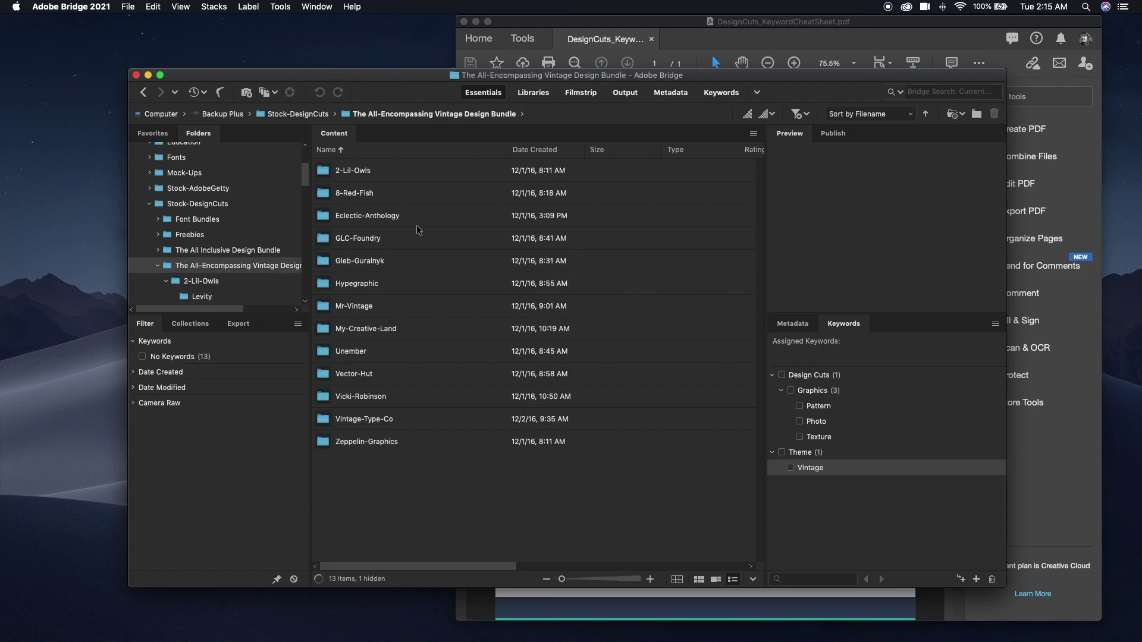
{"action": "left_click", "coordinate": [924, 93]}
{"action": "type", "text": "texture"}
{"action": "key", "text": "Return"}
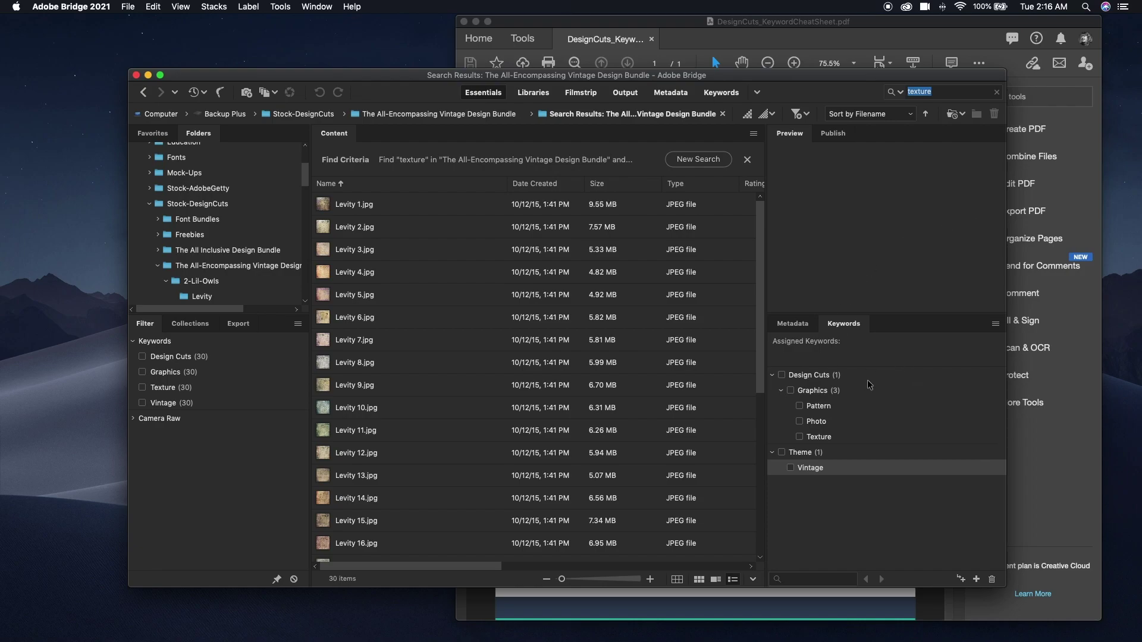
{"action": "left_click", "coordinate": [994, 323]}
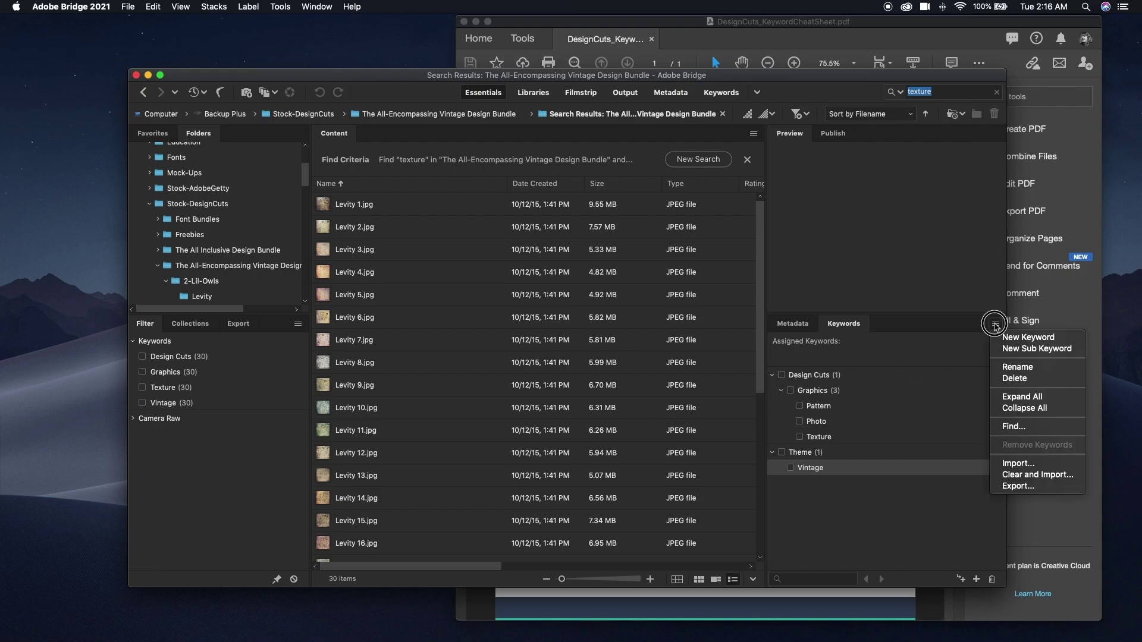
{"action": "left_click", "coordinate": [1014, 426]}
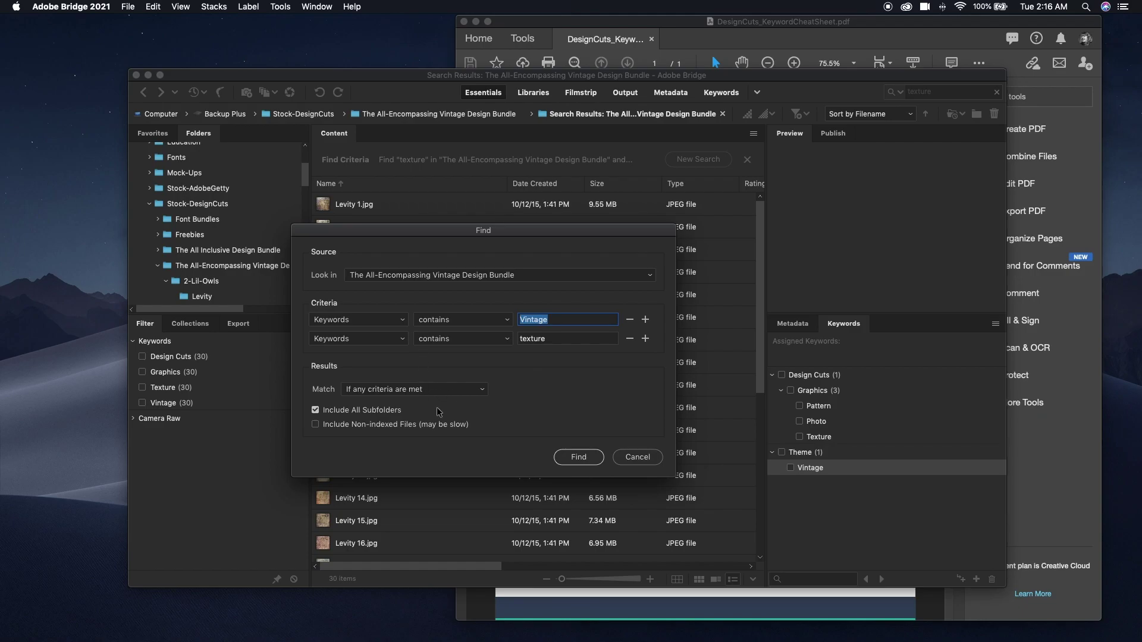
{"action": "left_click", "coordinate": [632, 455]}
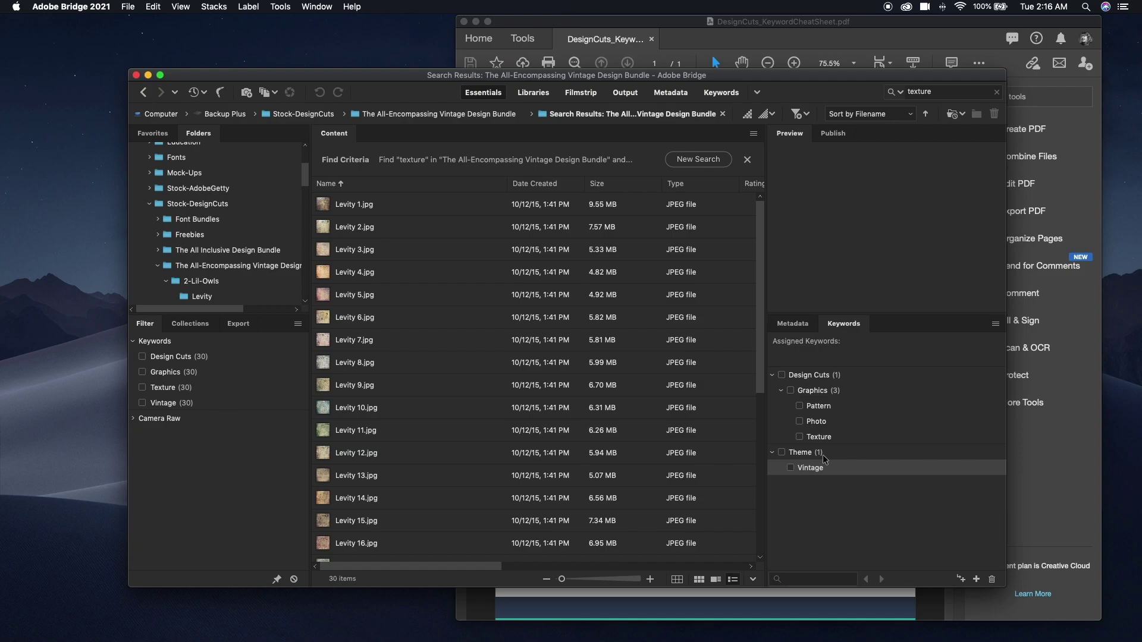
Select Levity 1.jpg, leave its label unchanged, and display the empty Collections panel.
{"action": "left_click", "coordinate": [414, 211]}
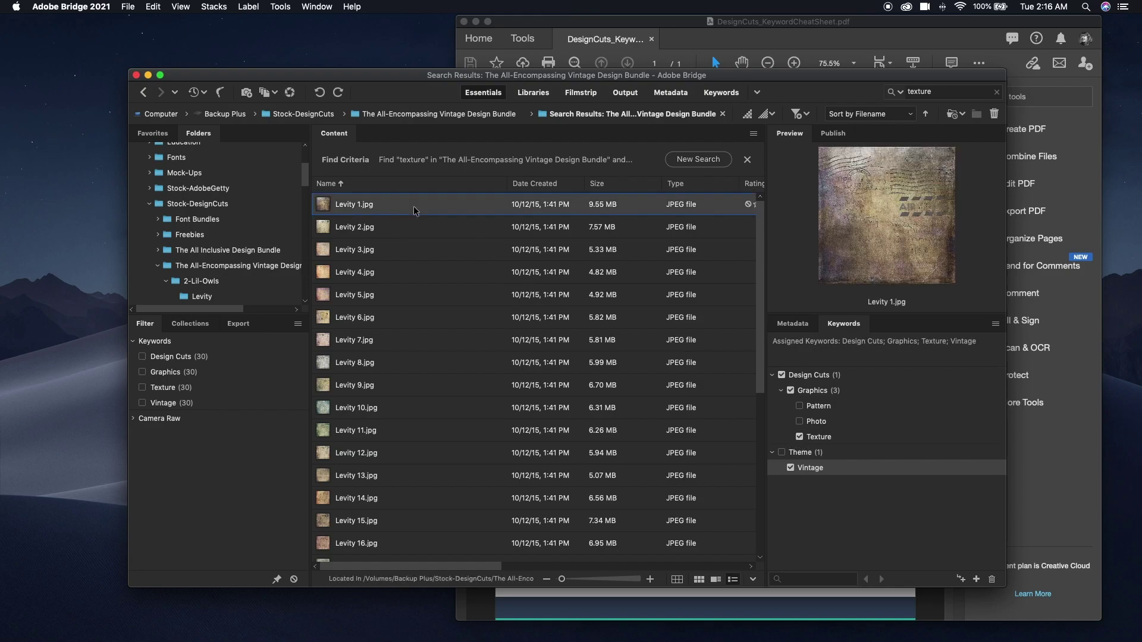
{"action": "left_click", "coordinate": [248, 7]}
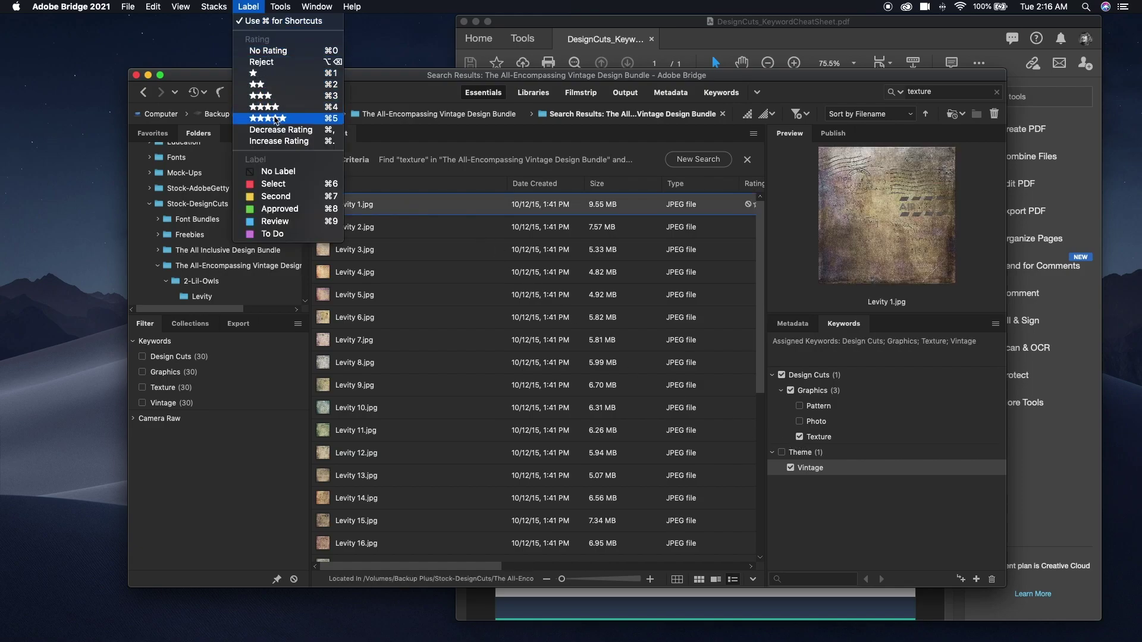
{"action": "left_click", "coordinate": [492, 212]}
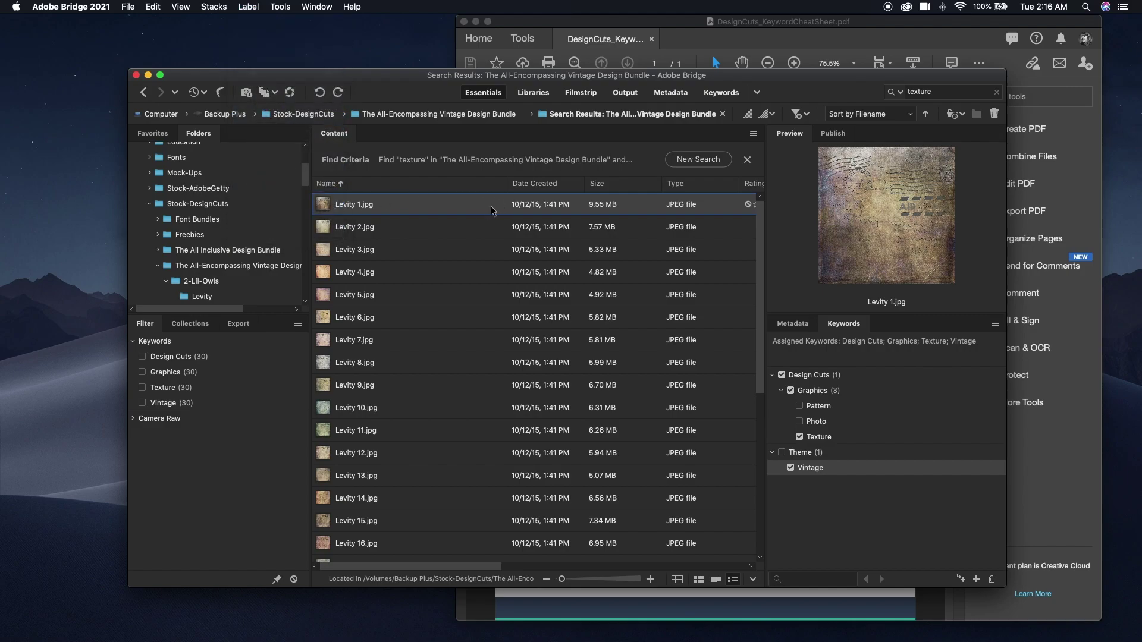
{"action": "left_click", "coordinate": [190, 323]}
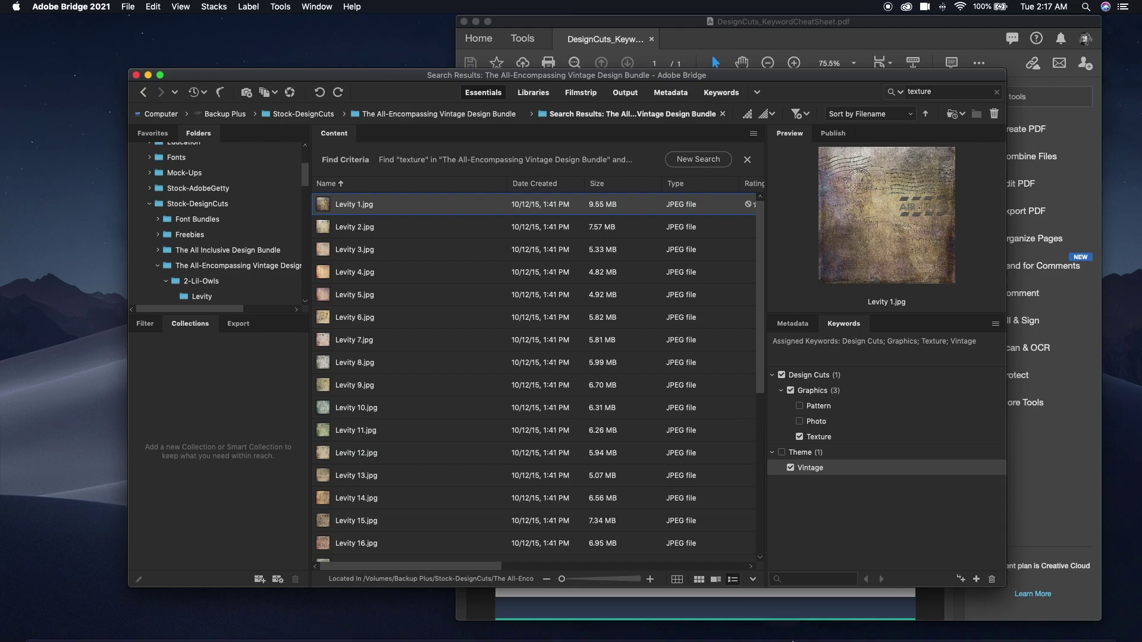
{"action": "mouse_move", "coordinate": [781, 621]}
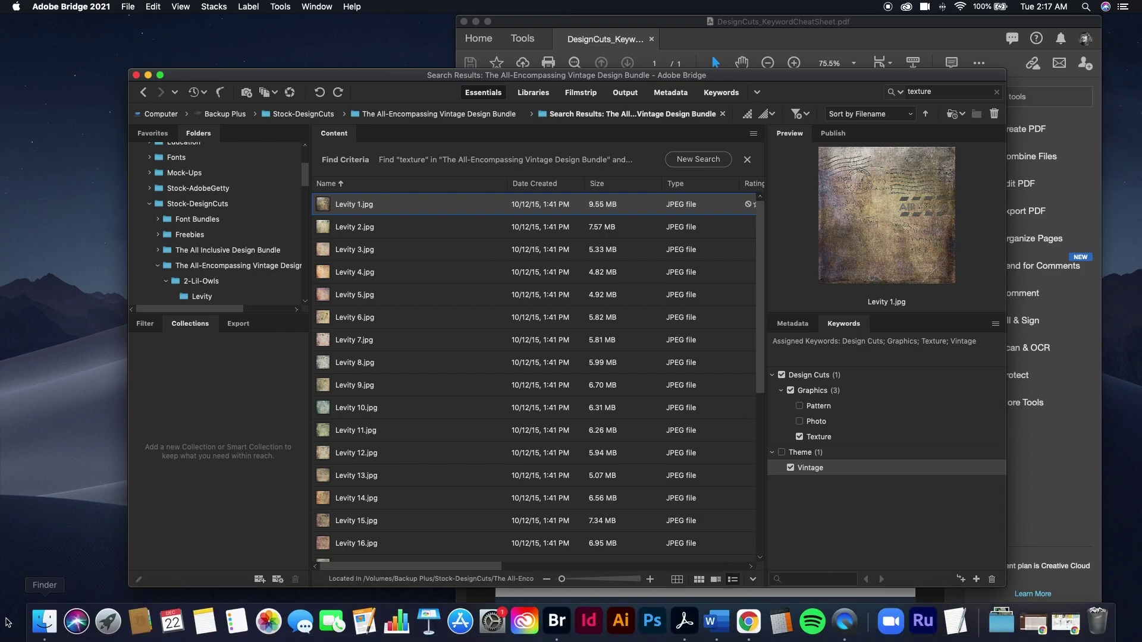
Reposition Finder's Folder Structure window and bring the Design Cuts keyword cheat sheet PDF forward.
{"action": "left_click", "coordinate": [45, 626]}
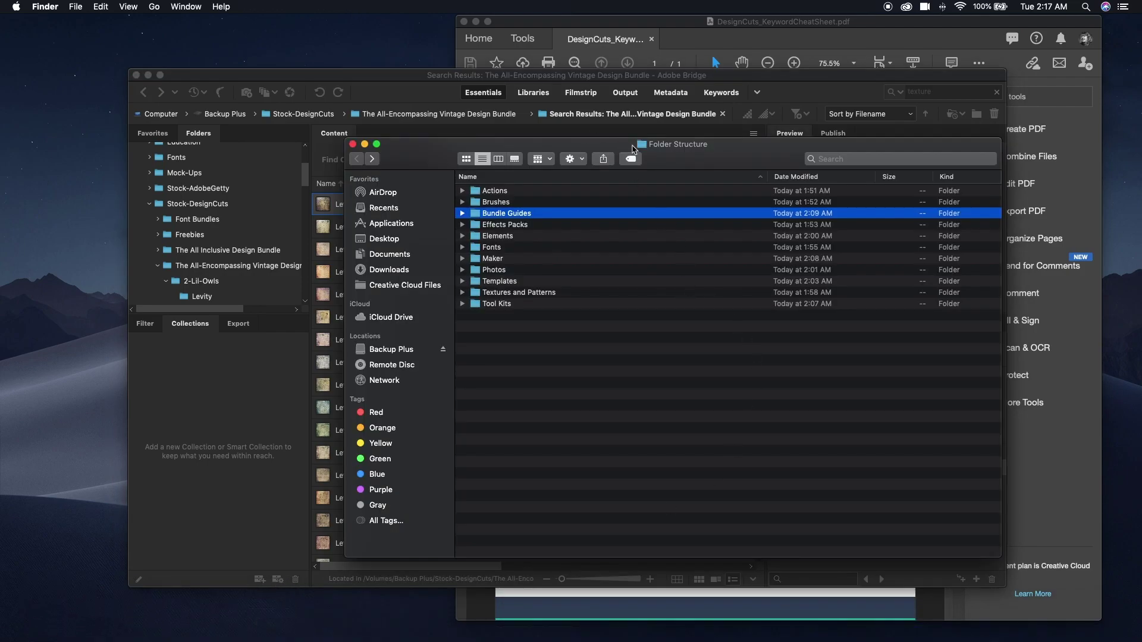
{"action": "left_click_drag", "start_coordinate": [680, 156], "coordinate": [664, 185]}
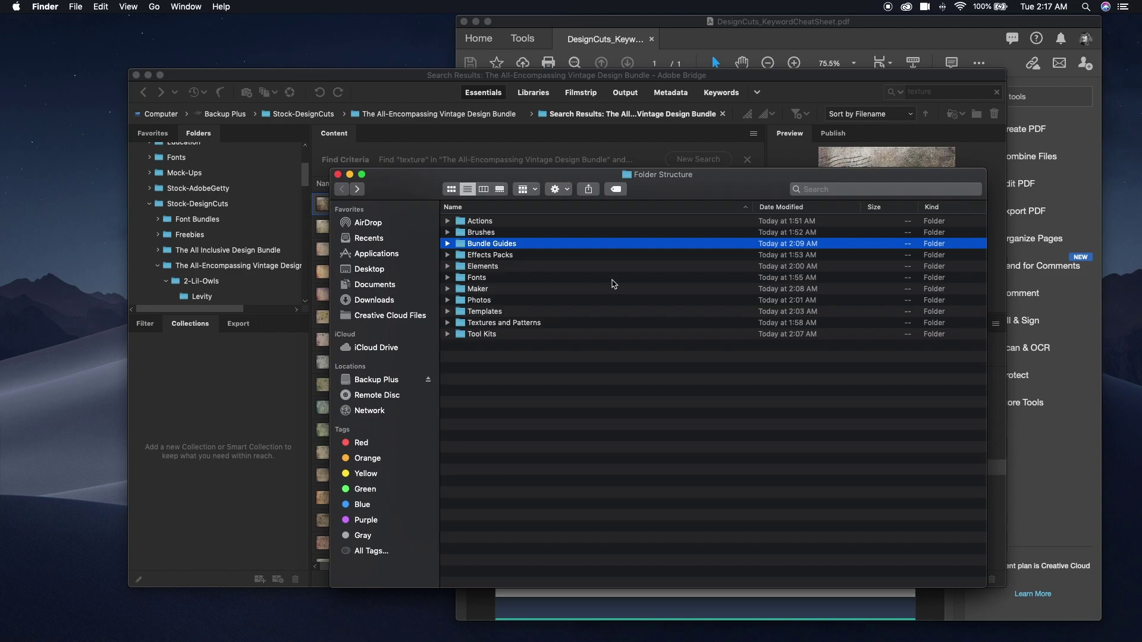
{"action": "left_click", "coordinate": [751, 34]}
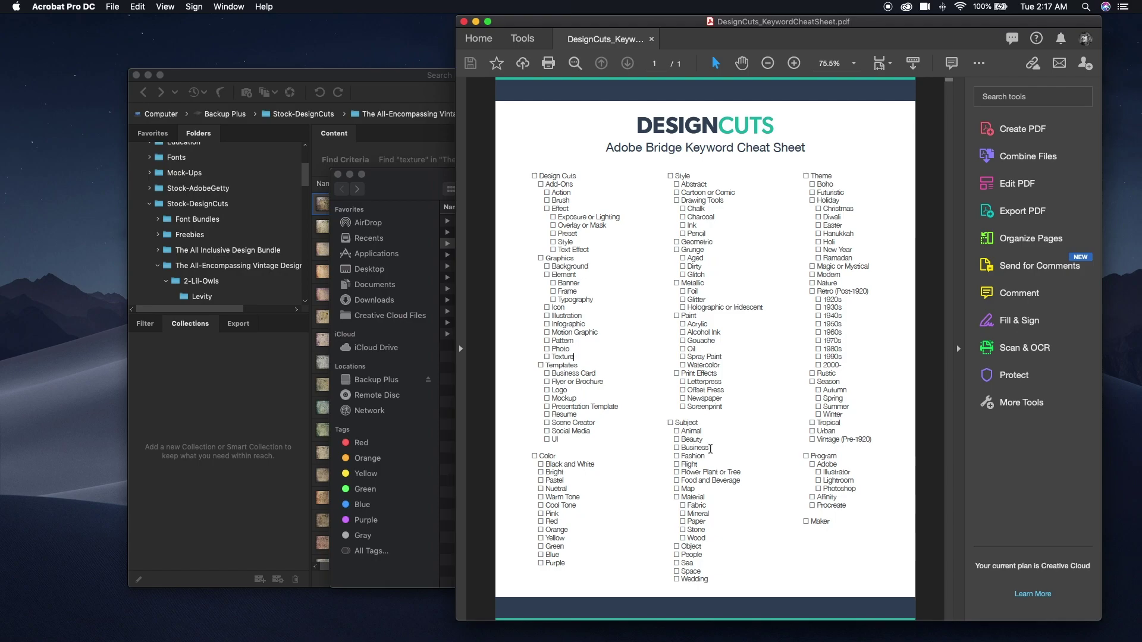
Replace Bridge's keyword list by clearing it and importing the DesignCuts_BridgeKeywords file.
{"action": "left_click", "coordinate": [320, 79]}
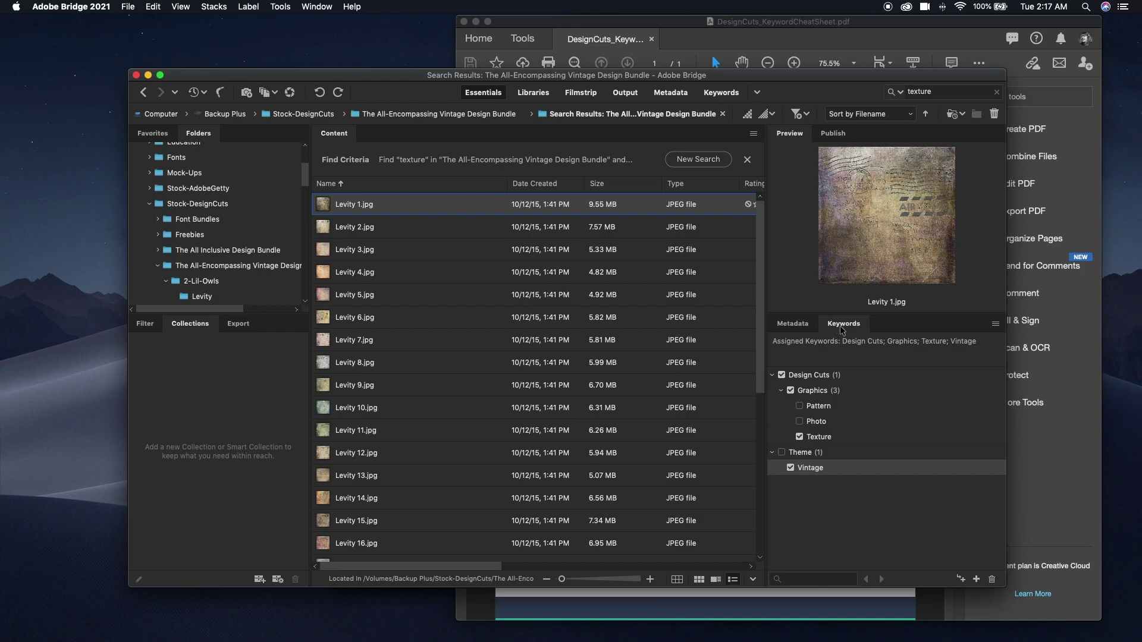
{"action": "left_click", "coordinate": [995, 325]}
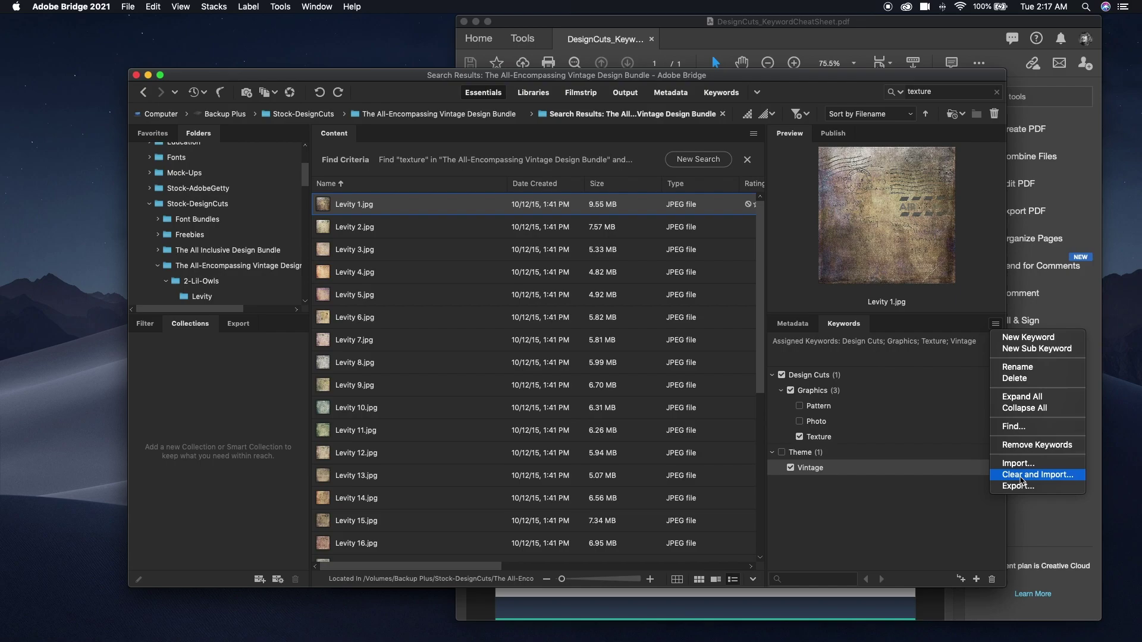
{"action": "left_click", "coordinate": [1021, 476]}
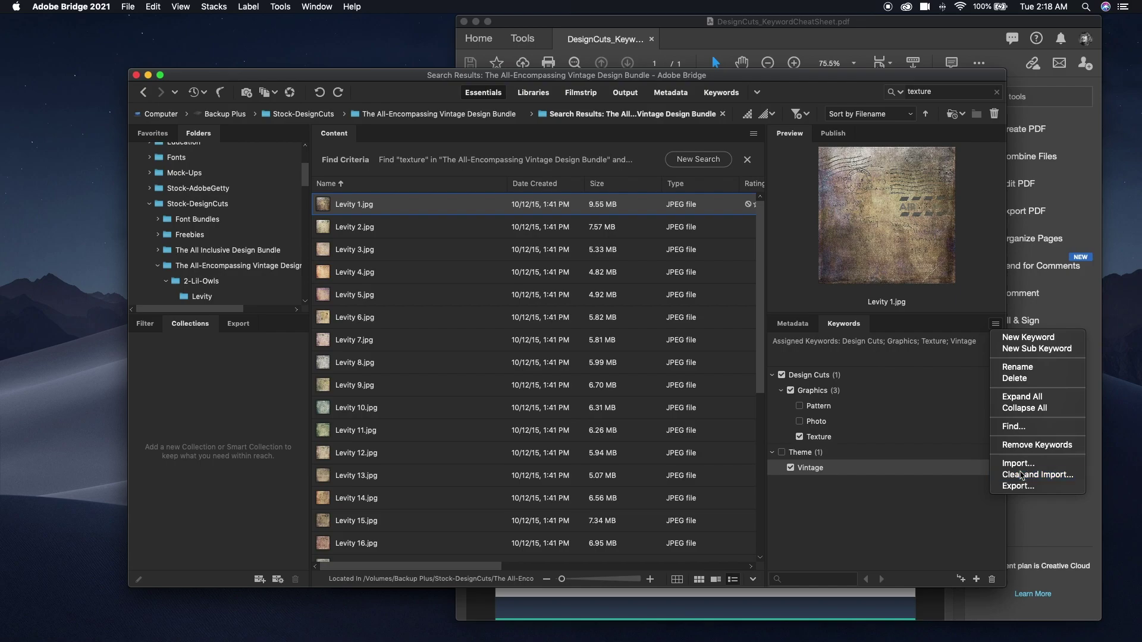
{"action": "left_click", "coordinate": [730, 136]}
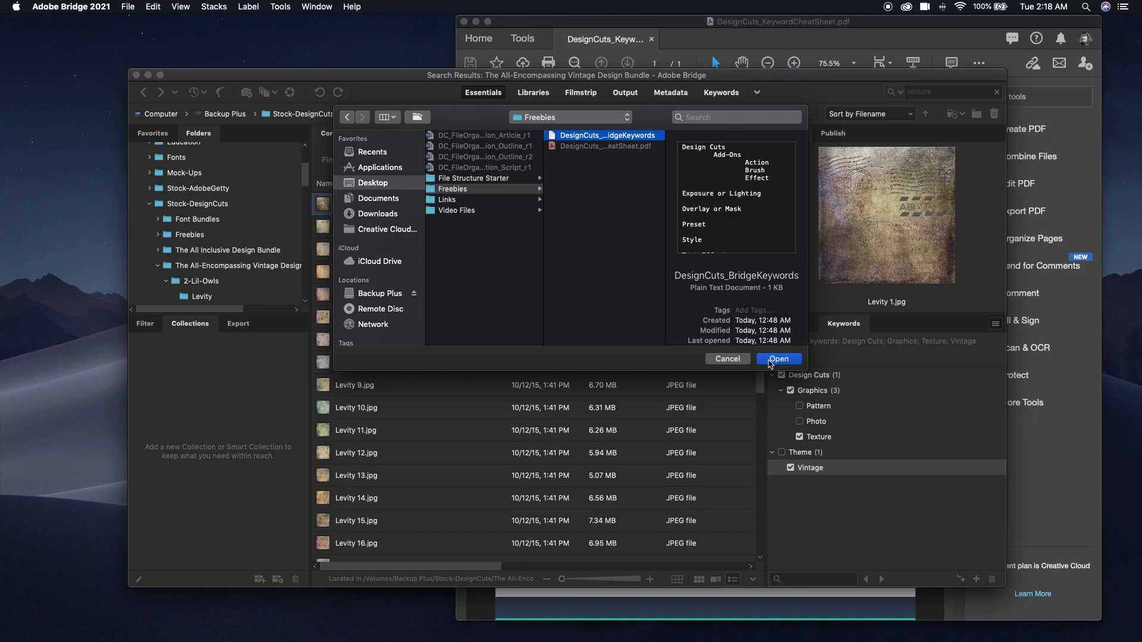
{"action": "left_click", "coordinate": [775, 359]}
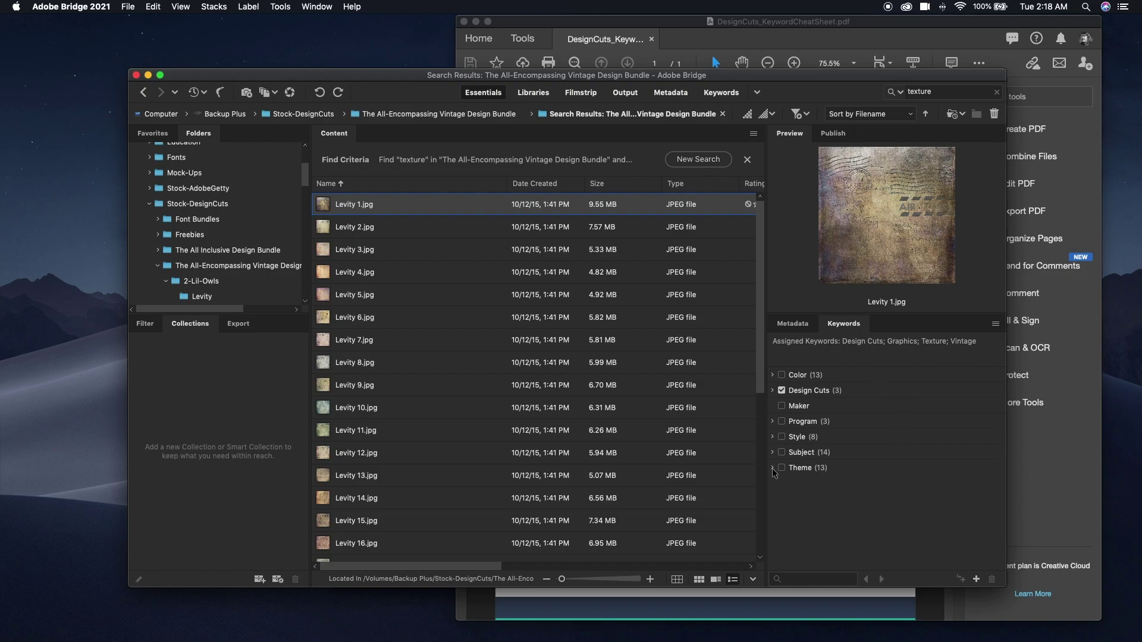
Expand all keyword groups, scroll through Color to Theme, then switch to Finder.
{"action": "left_click", "coordinate": [994, 324]}
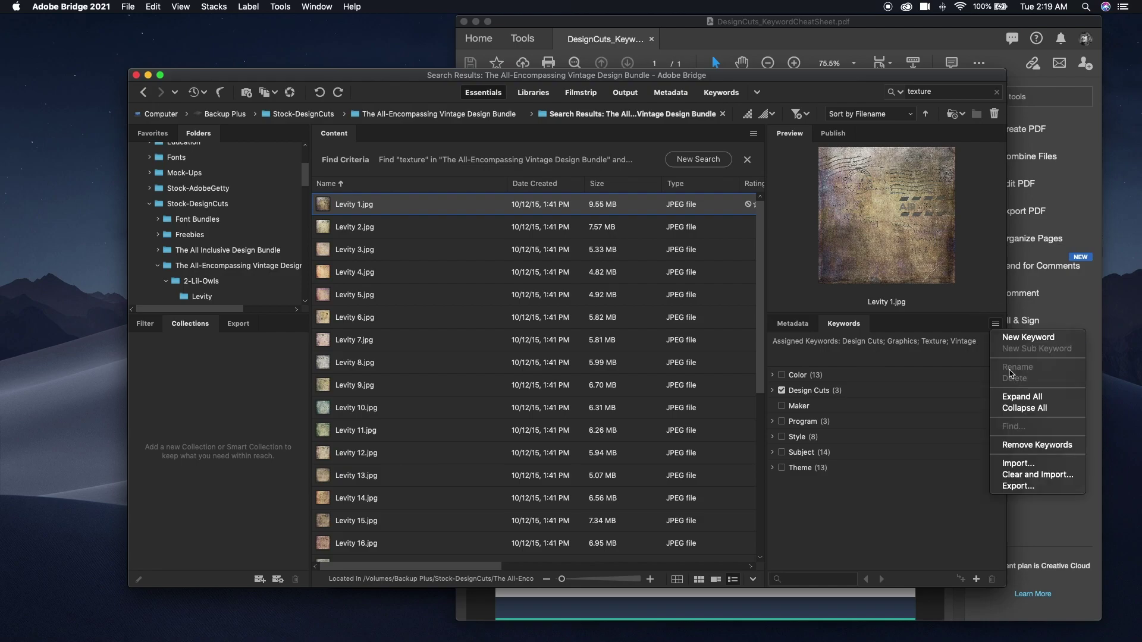
{"action": "left_click", "coordinate": [1021, 397]}
{"action": "scroll", "coordinate": [831, 429], "scroll_direction": "down", "scroll_amount": 10}
{"action": "scroll", "coordinate": [831, 429], "scroll_direction": "down", "scroll_amount": 10}
{"action": "scroll", "coordinate": [832, 429], "scroll_direction": "down", "scroll_amount": 5}
{"action": "left_click", "coordinate": [45, 621]}
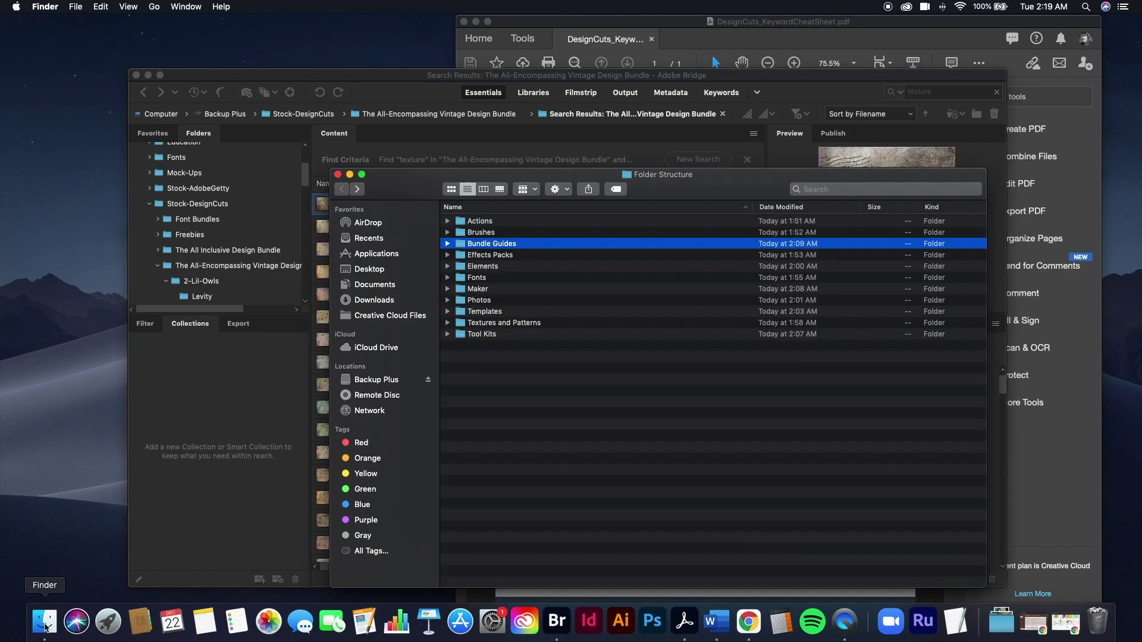